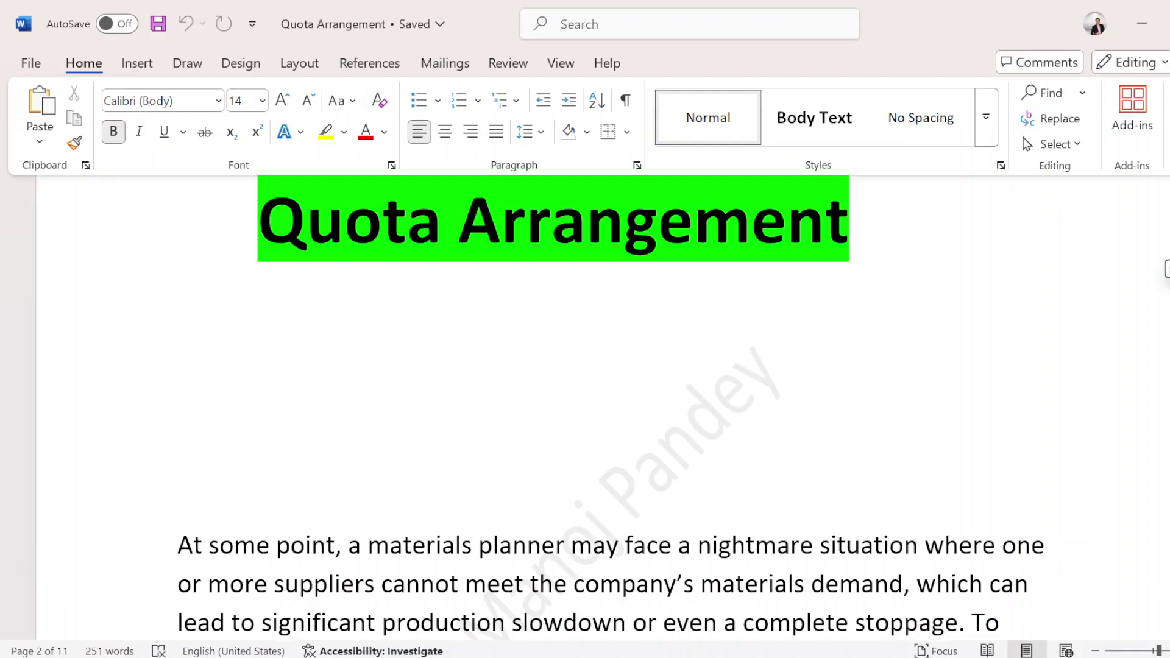
Read the Quota Arrangement document from the introductory paragraph through the definition and the first step on MM01
scroll(609, 403, down, 3)
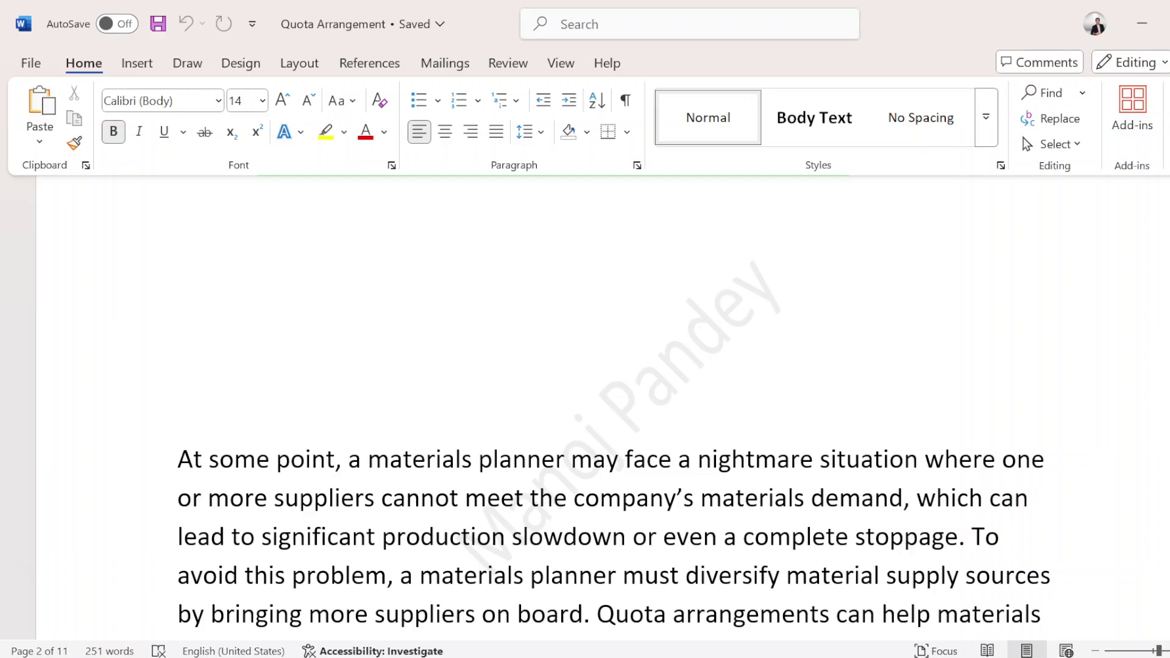
scroll(614, 408, down, 3)
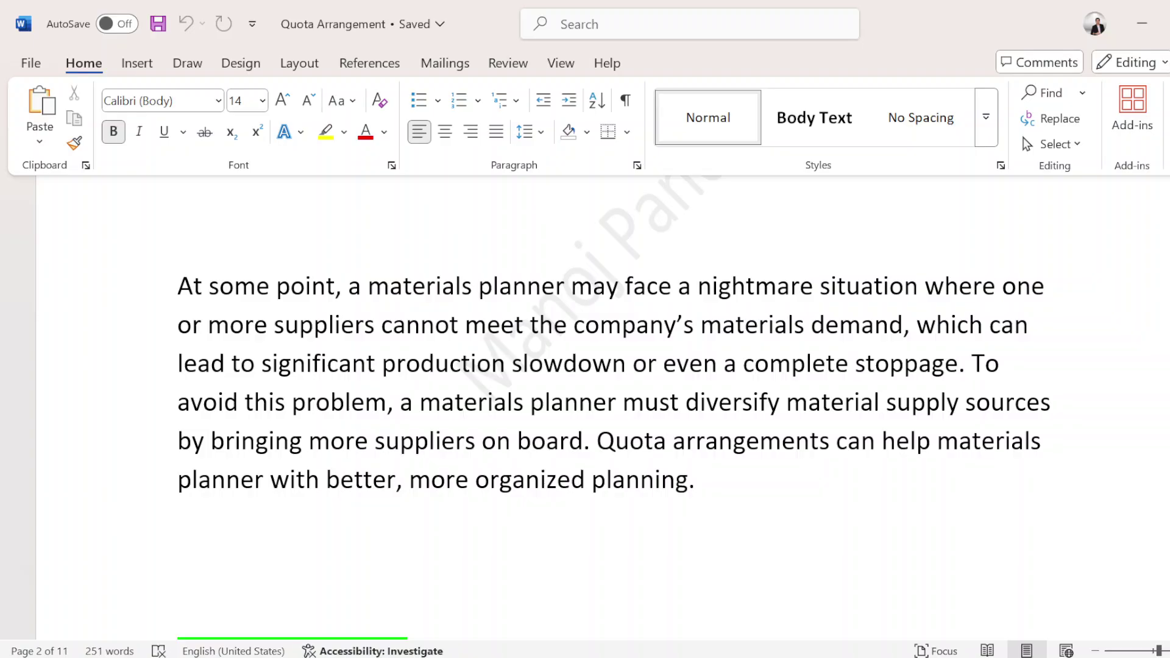
drag(400, 404, 1056, 404)
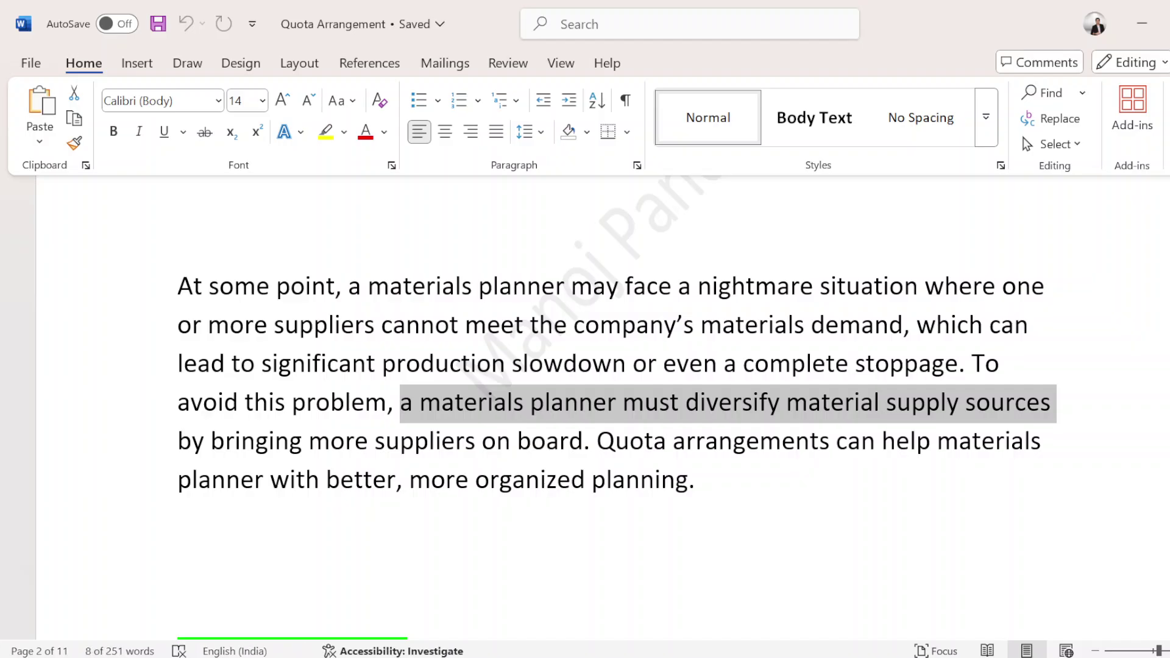
drag(178, 442, 1047, 442)
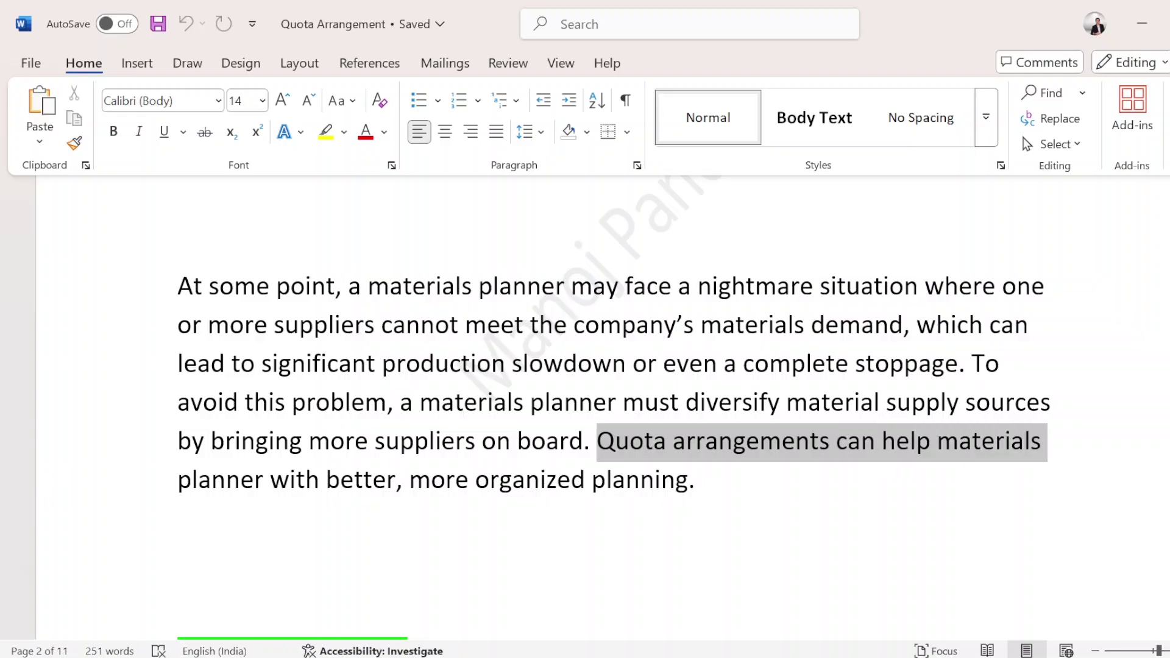
drag(177, 481, 688, 480)
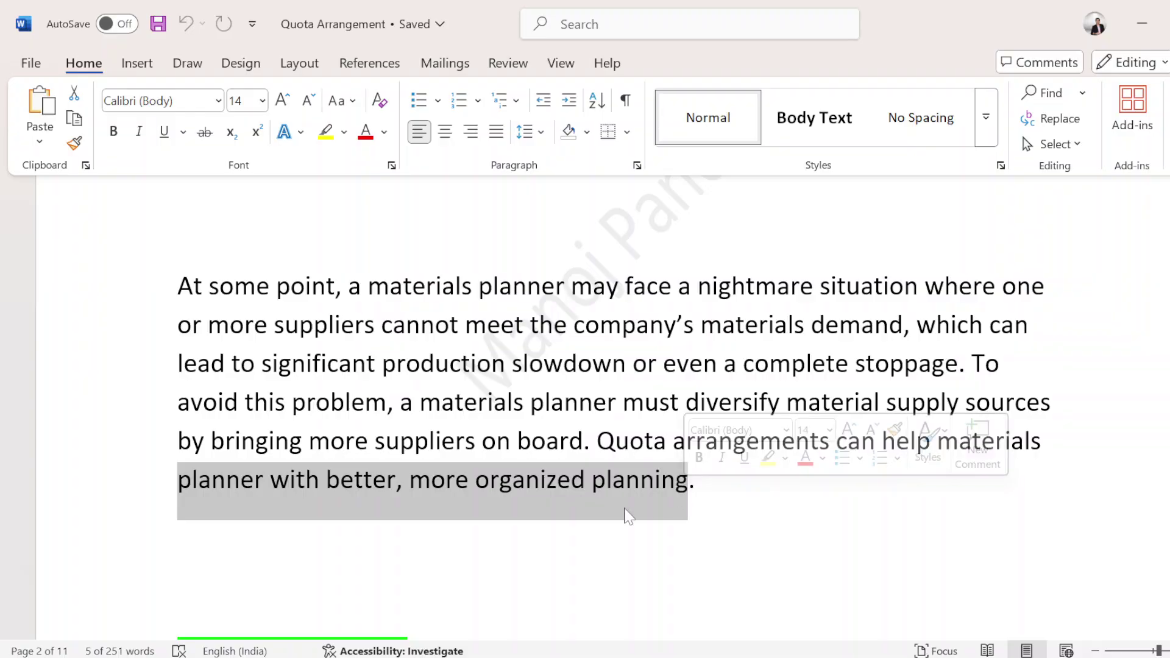
scroll(627, 513, down, 3)
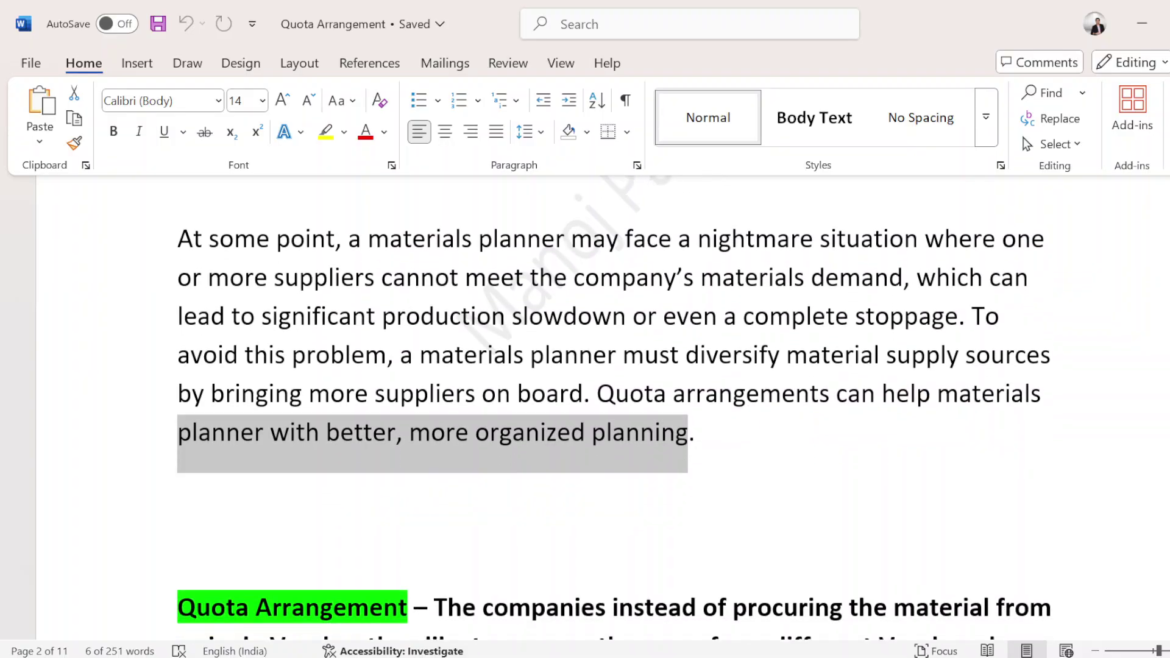
scroll(613, 407, down, 2)
scroll(603, 407, down, 5)
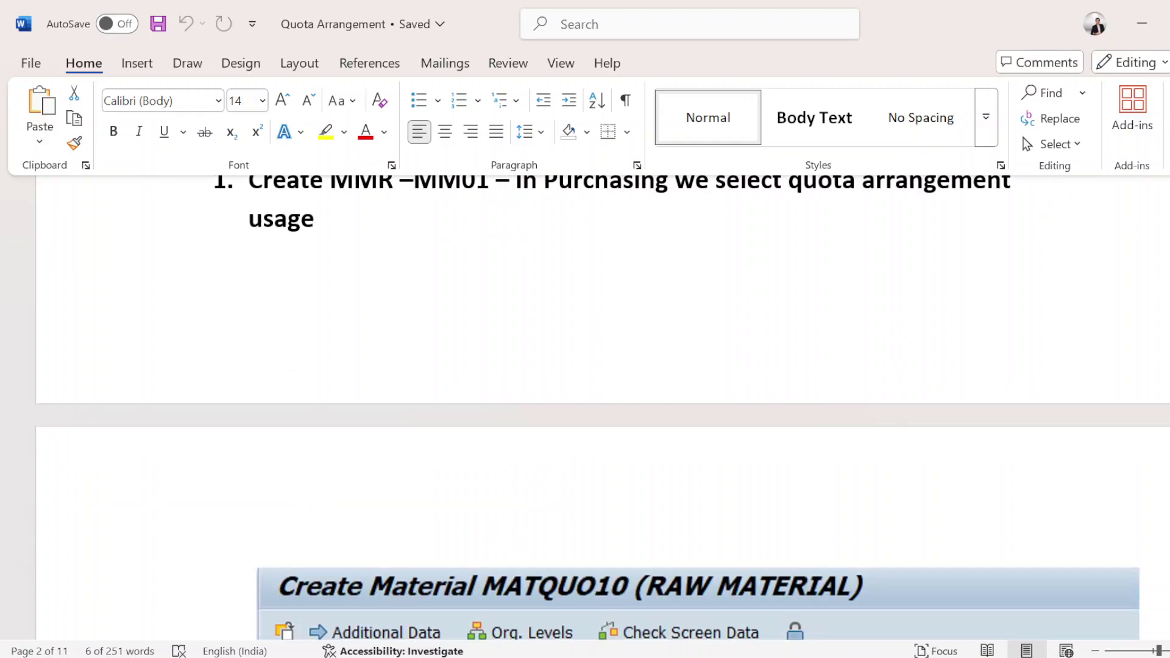
scroll(603, 406, up, 3)
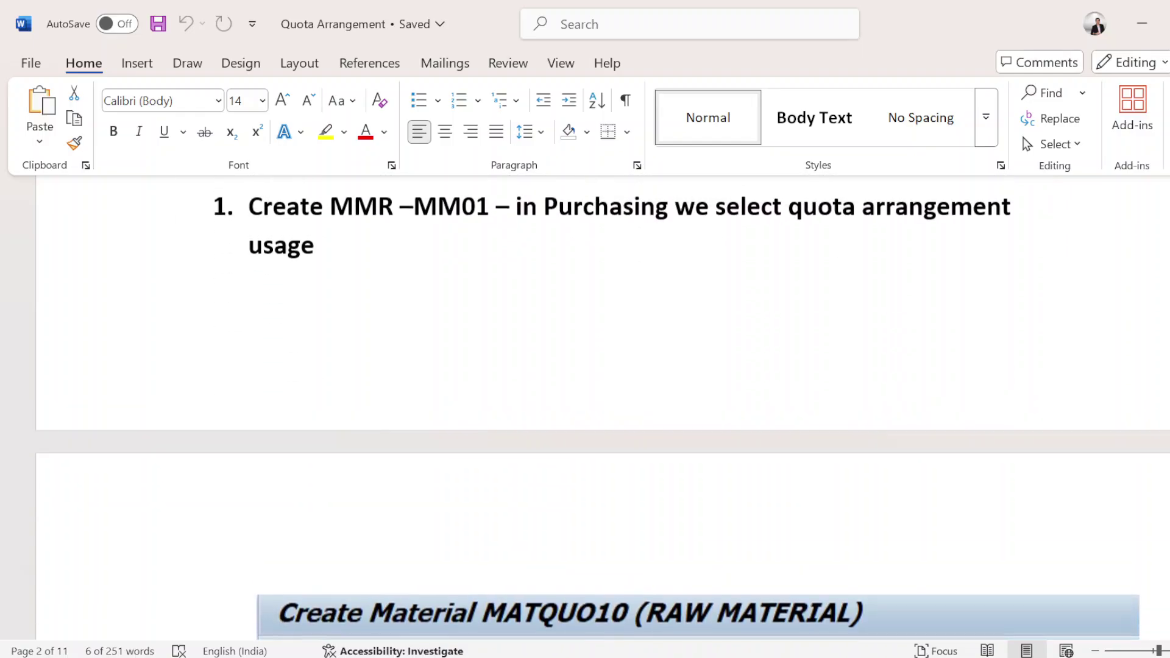
scroll(604, 406, up, 1)
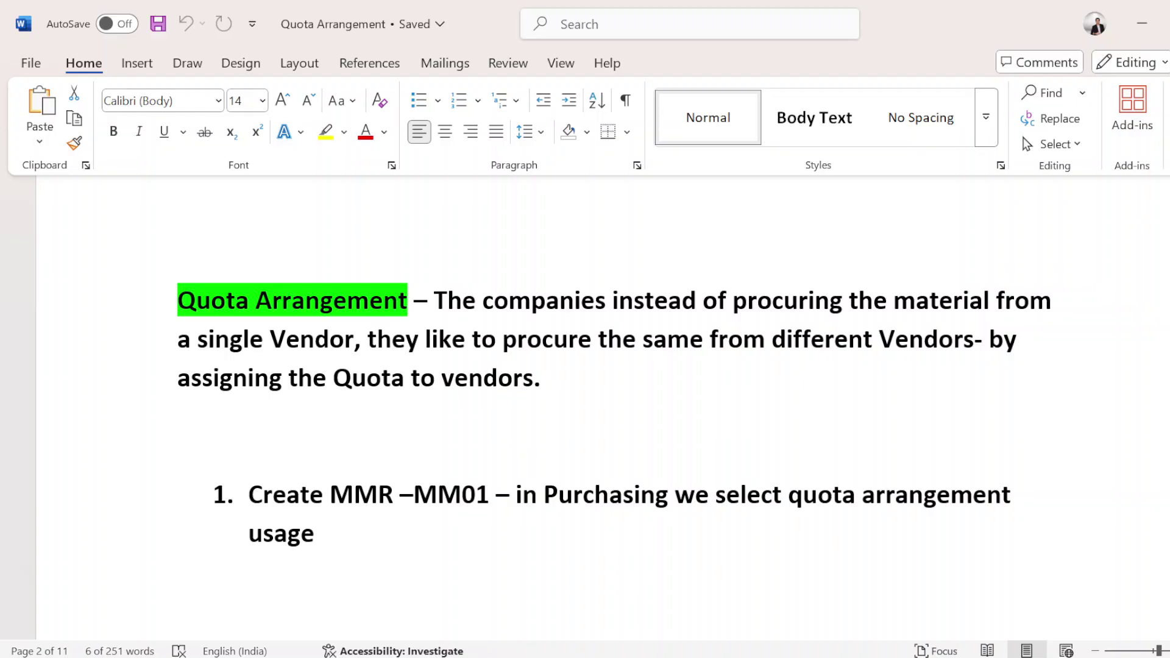
drag(495, 495, 249, 495)
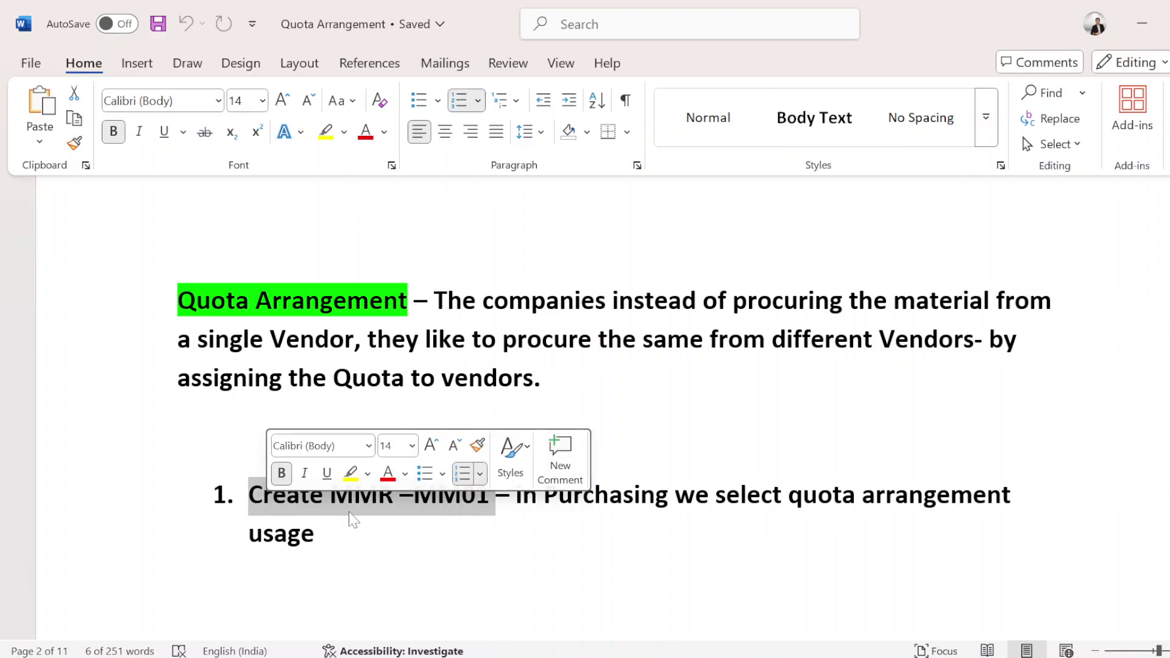
click(315, 534)
Switch to the Notepad window holding the Blanket Purchase order note, add a new blank note and maximize the window
mouse_move(778, 657)
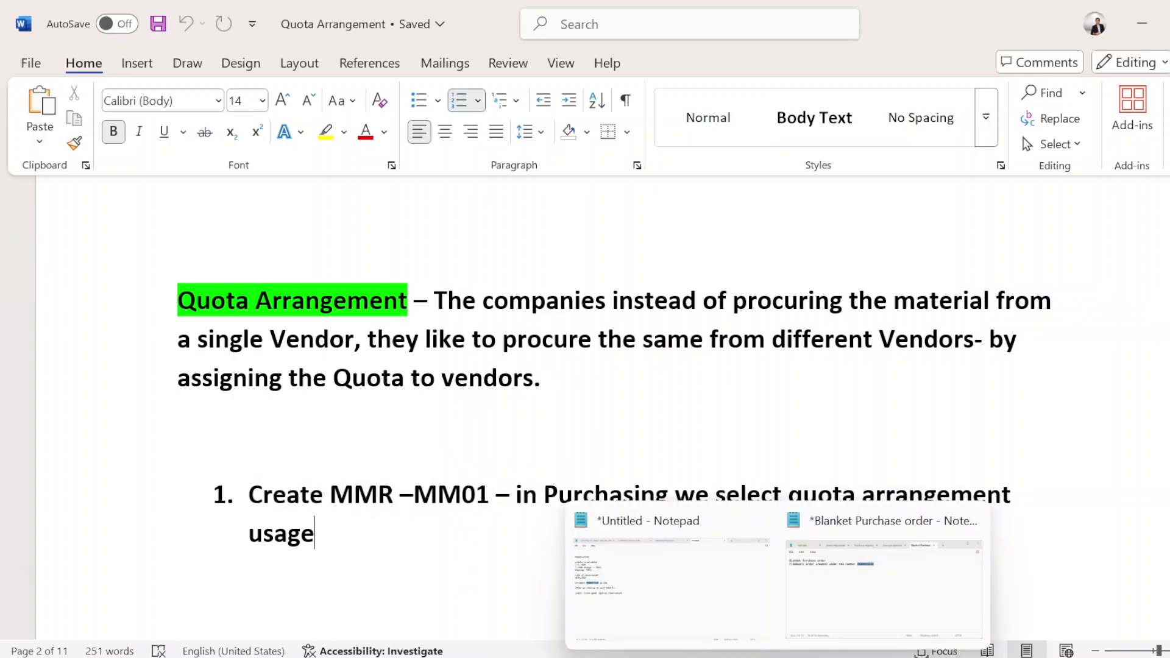
click(829, 622)
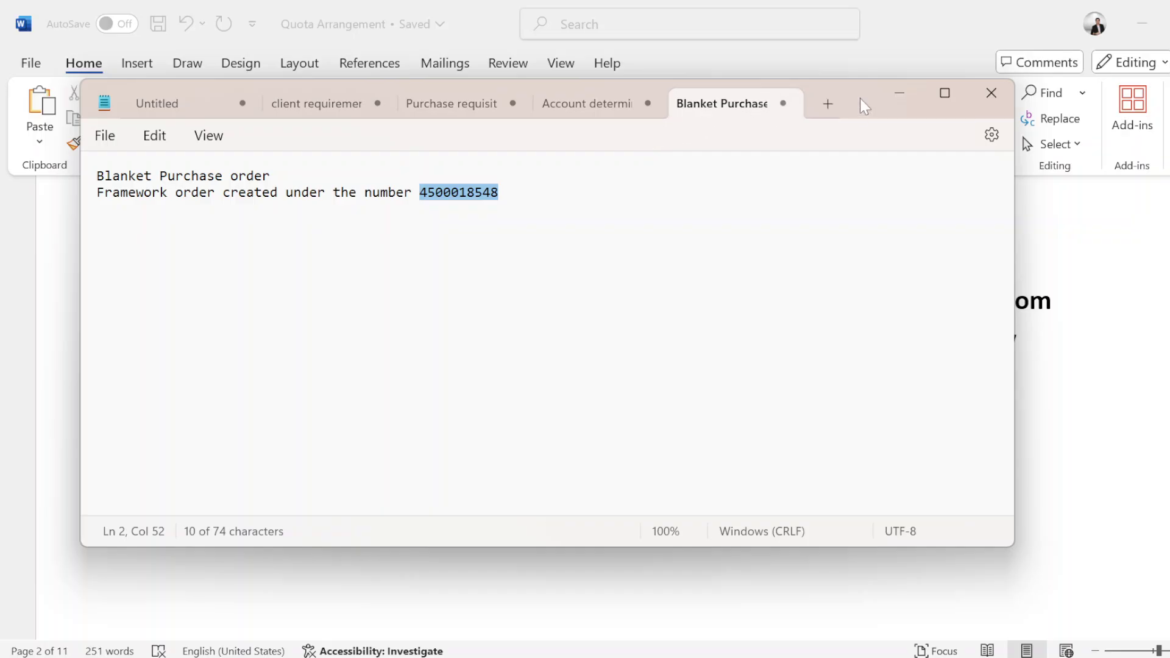
click(827, 105)
click(945, 93)
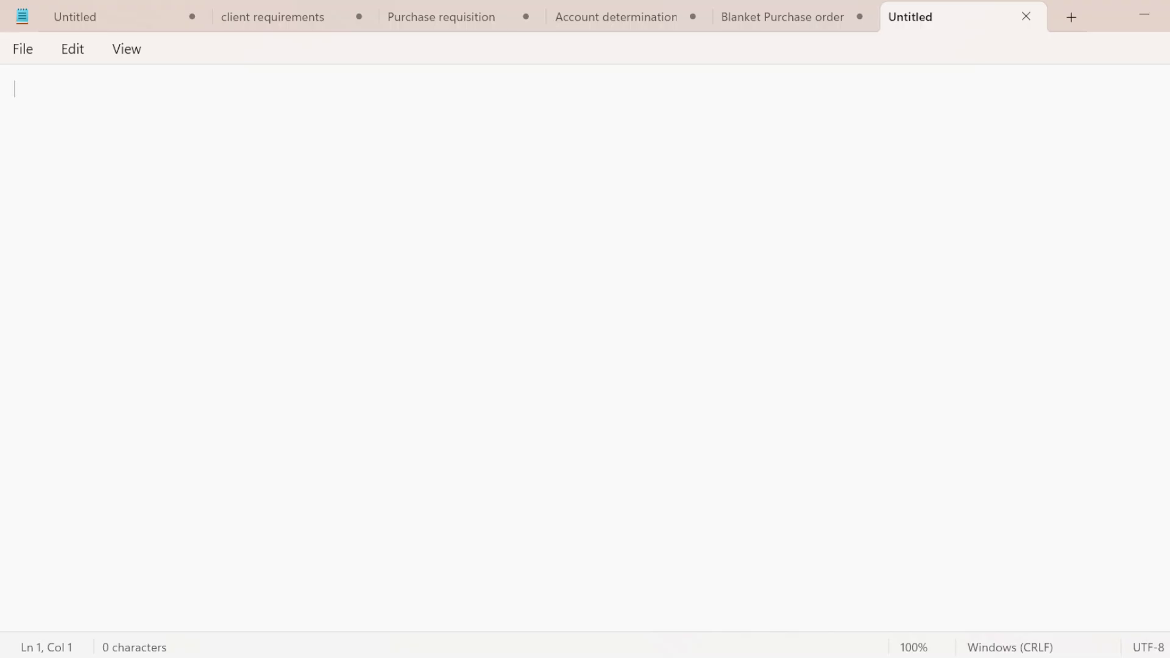
Enter "Quota arrangement" as the title line of the blank note
key(Caps_Lock)
text(QS)
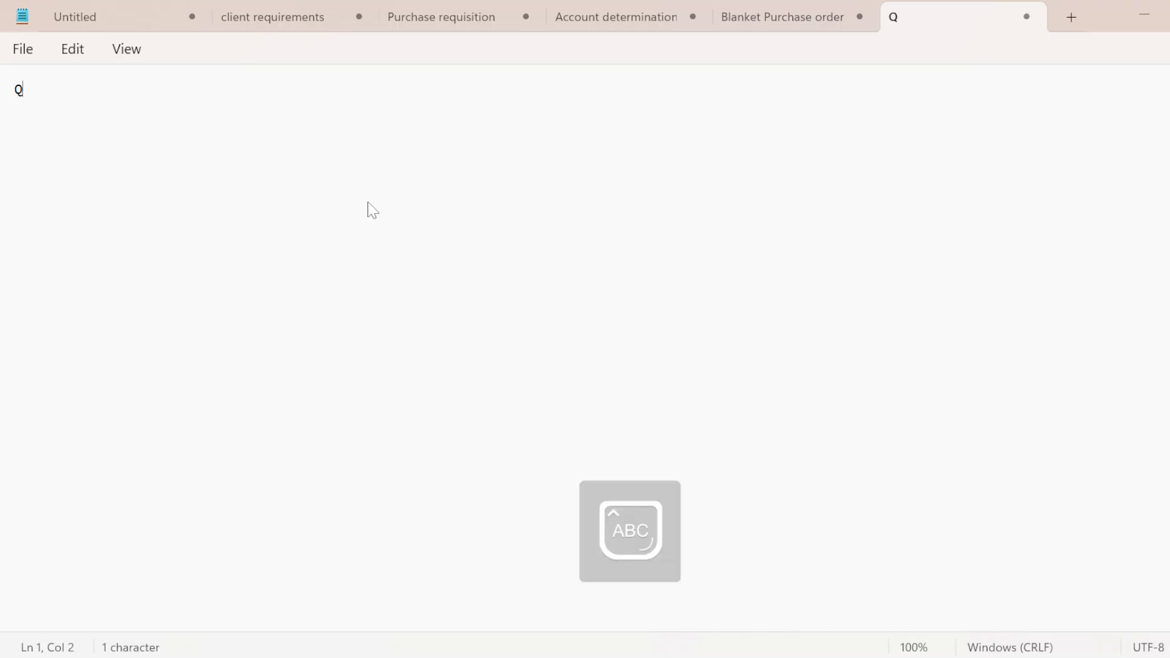
key(Caps_Lock)
text(u)
key(BackSpace)
key(BackSpace)
text(u)
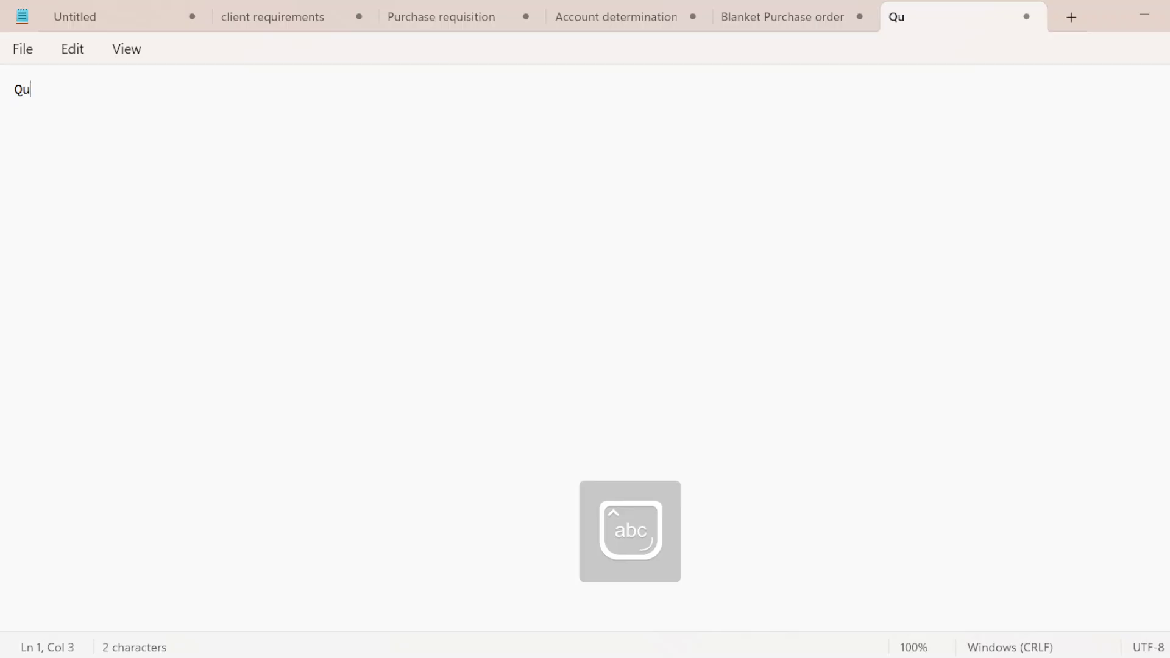
text(ota arraa)
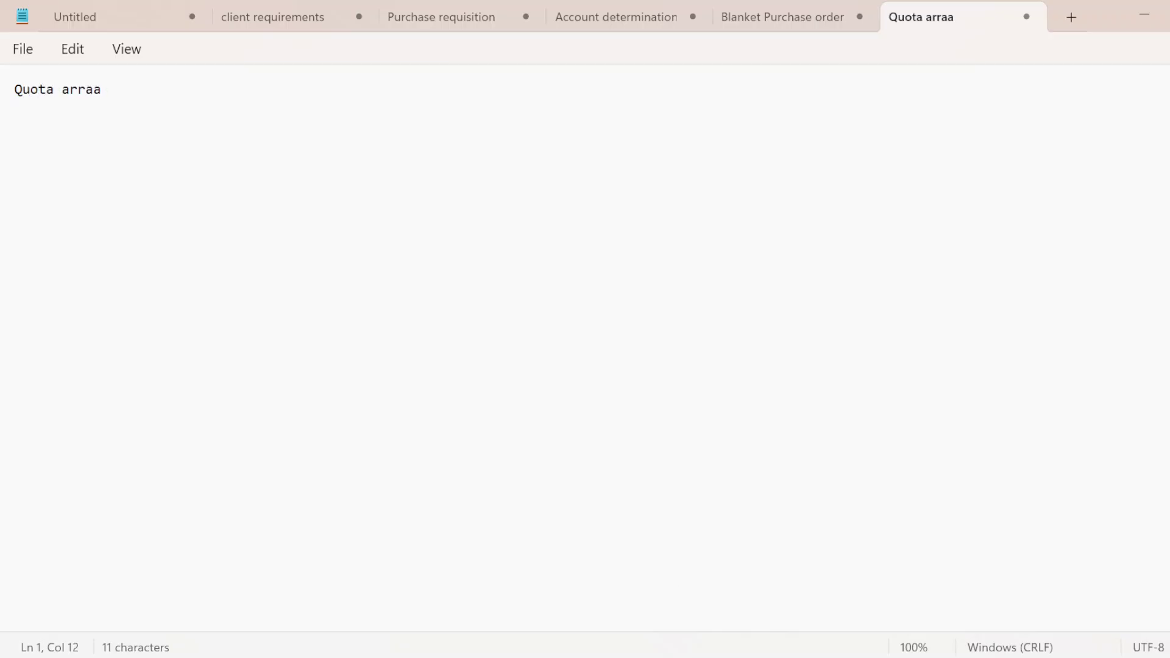
key(BackSpace)
text(ngement)
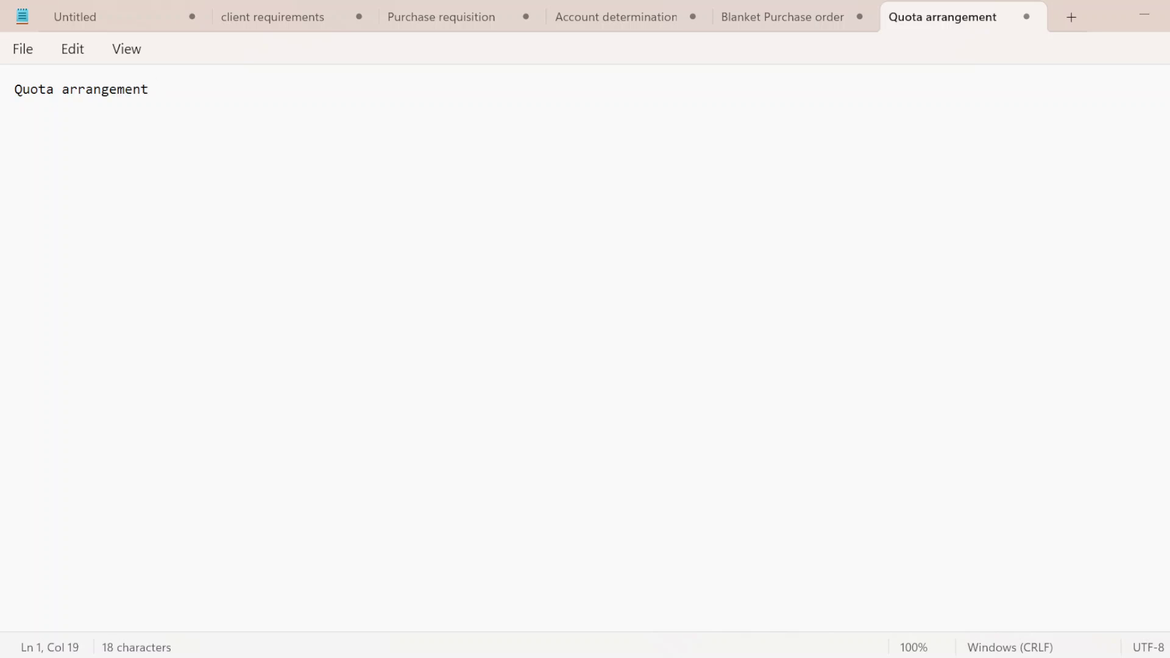
Below the title, leave a blank line and add the lines "step1- create mmr" and "t.code - mm01"
key(Return)
key(Return)
text(step1-)
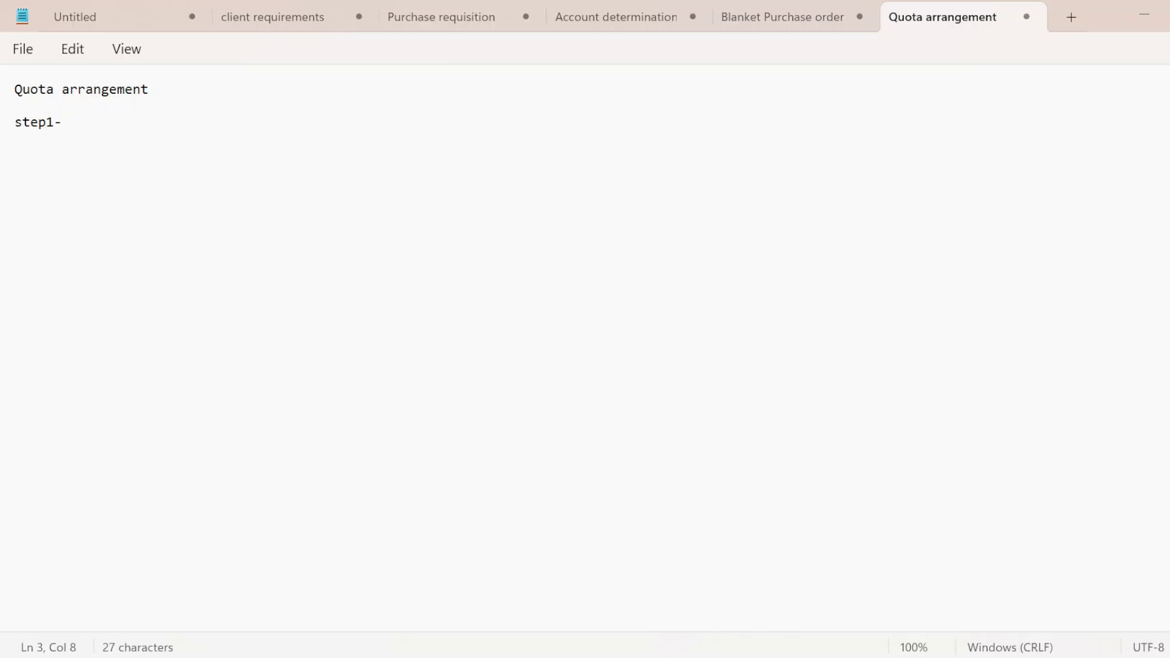
text( cret)
key(BackSpace)
text(ate mmr)
key(Return)
text(t)
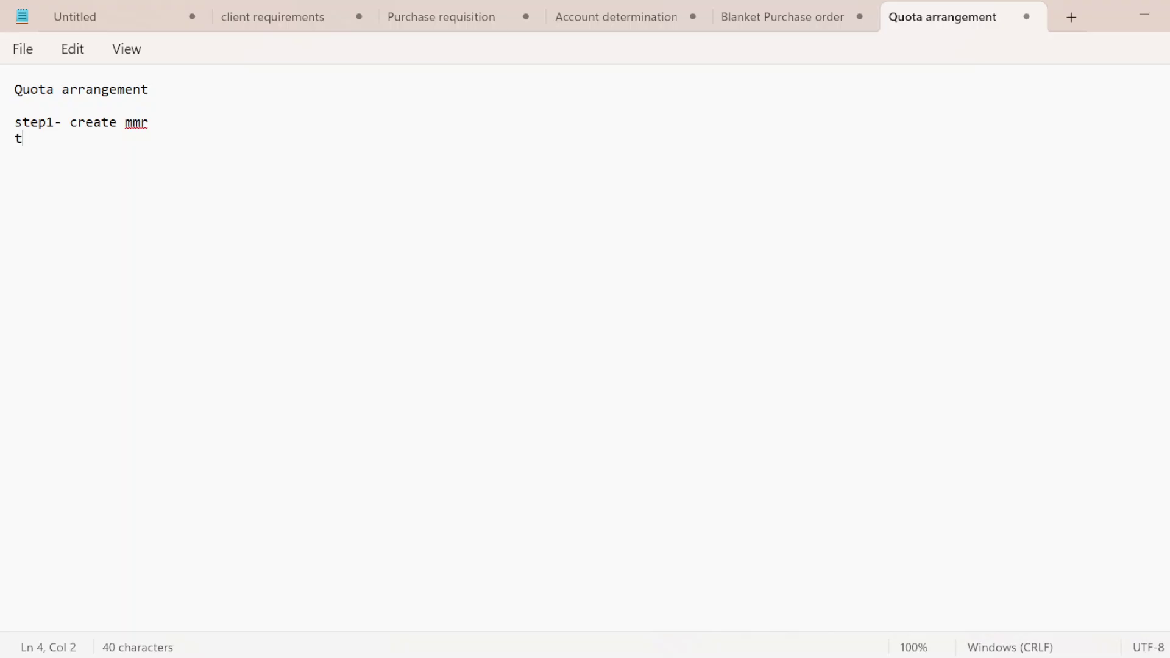
text(.code - mm01)
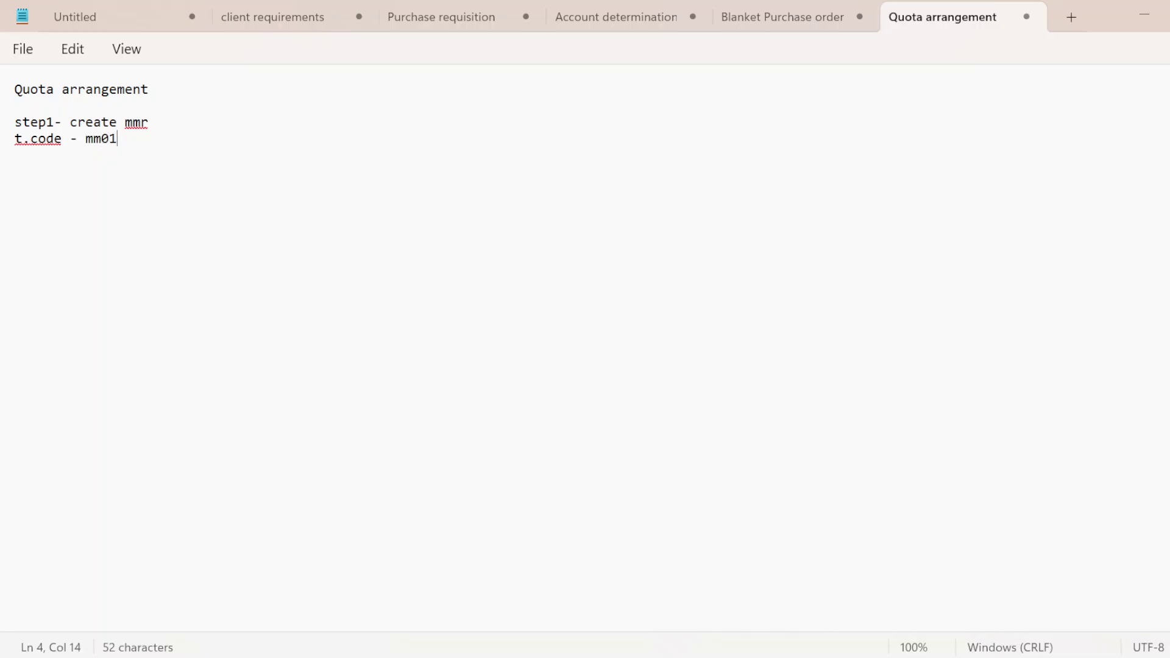
Add the line "in purchasing view we quota arrangement usage checkbox" under the mm01 line, followed by a blank line
key(Return)
text(pur)
key(BackSpace)
key(BackSpace)
key(BackSpace)
text(in purchasing)
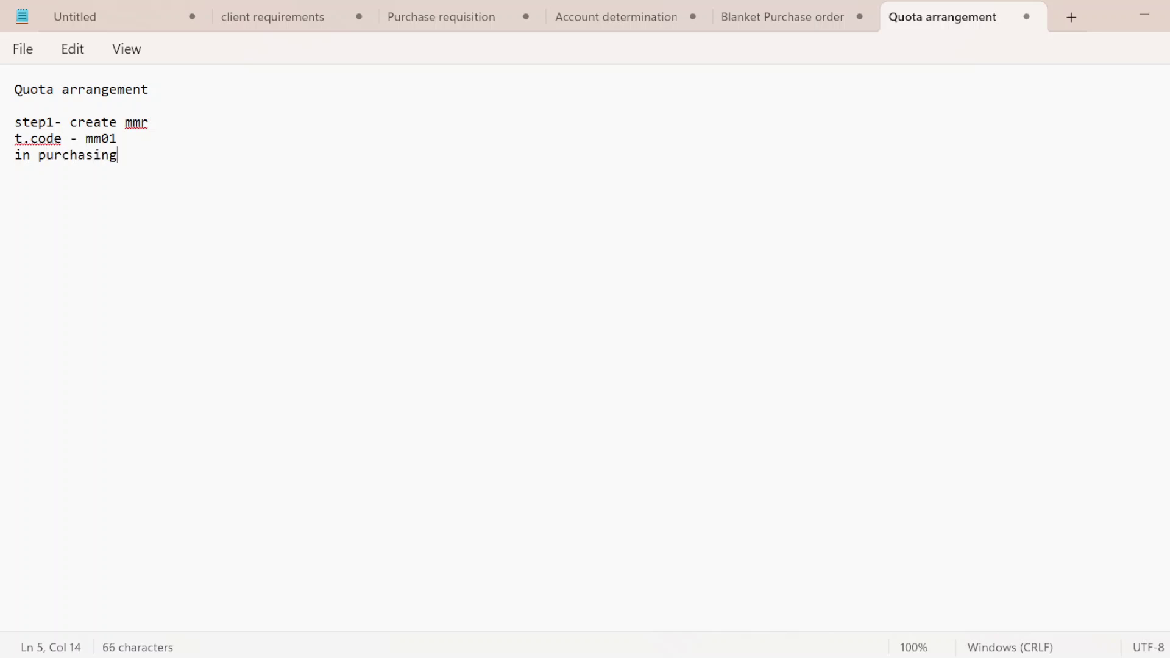
text( view we quota aran)
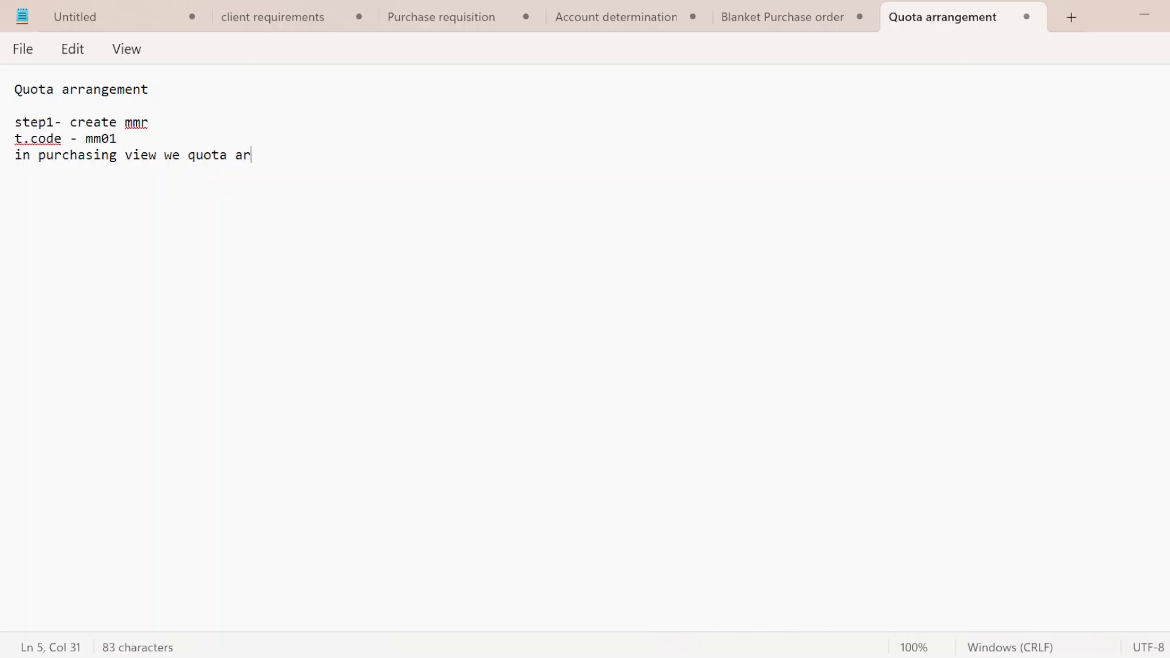
key(BackSpace)
key(BackSpace)
text(rangement usage)
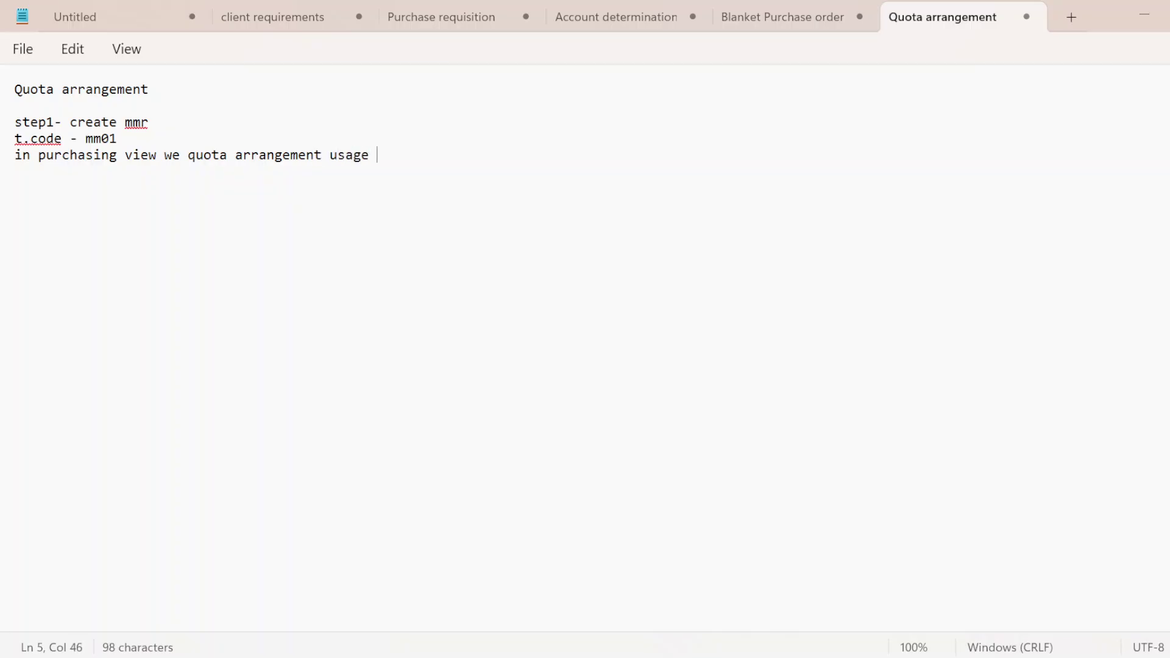
text( check)
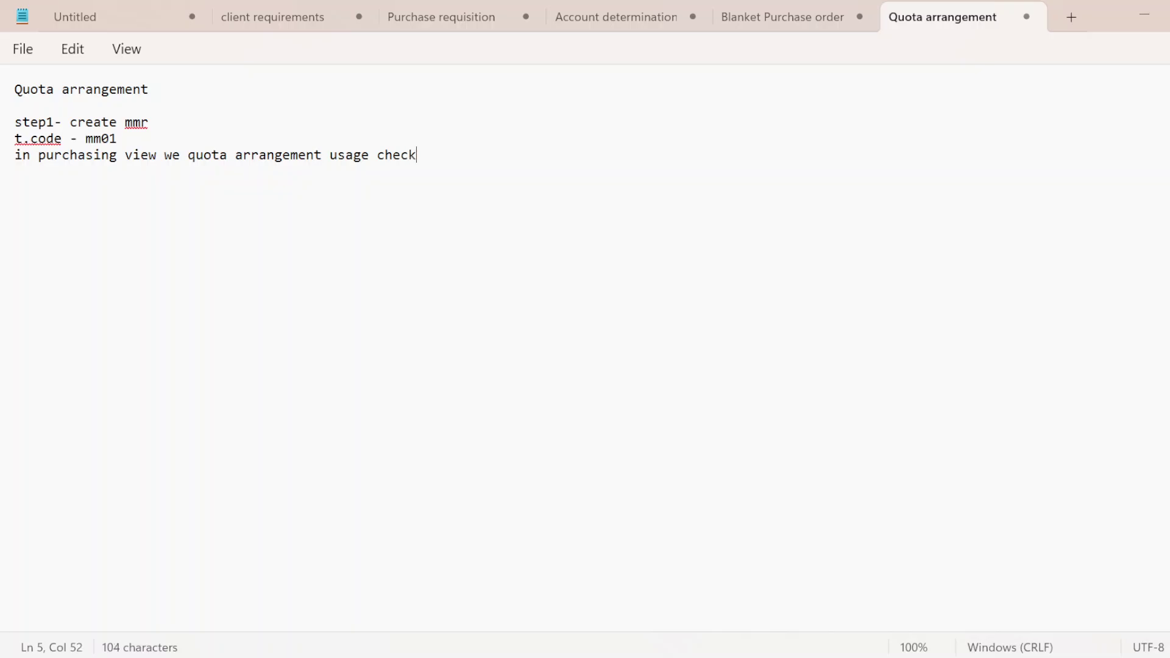
text(box)
key(Return)
key(Return)
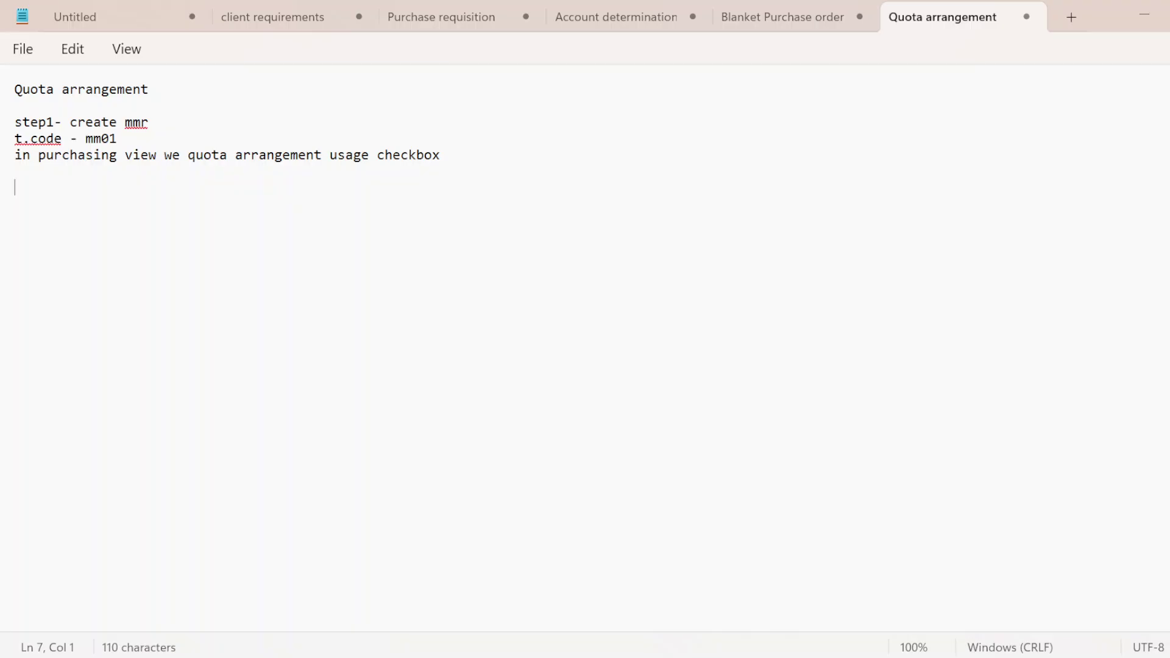
Add the line "t.code - MM02" below the blank line and start a new line after it
text(-)
key(BackSpace)
text(t.code -)
key(Caps_Lock)
text(MM02)
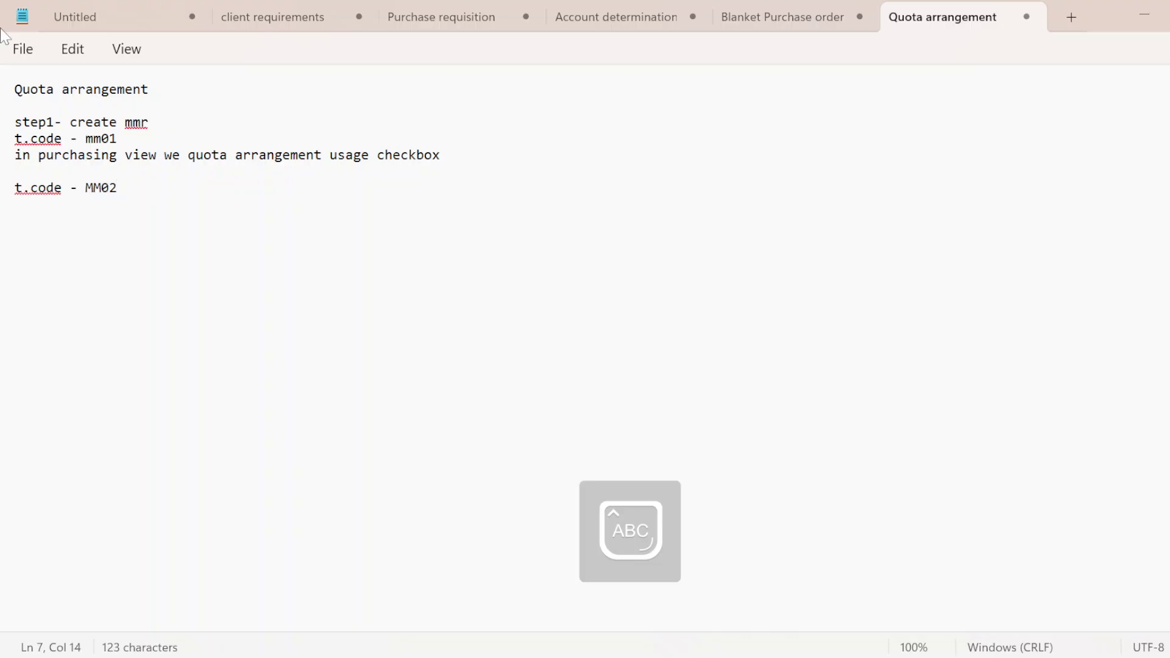
key(Return)
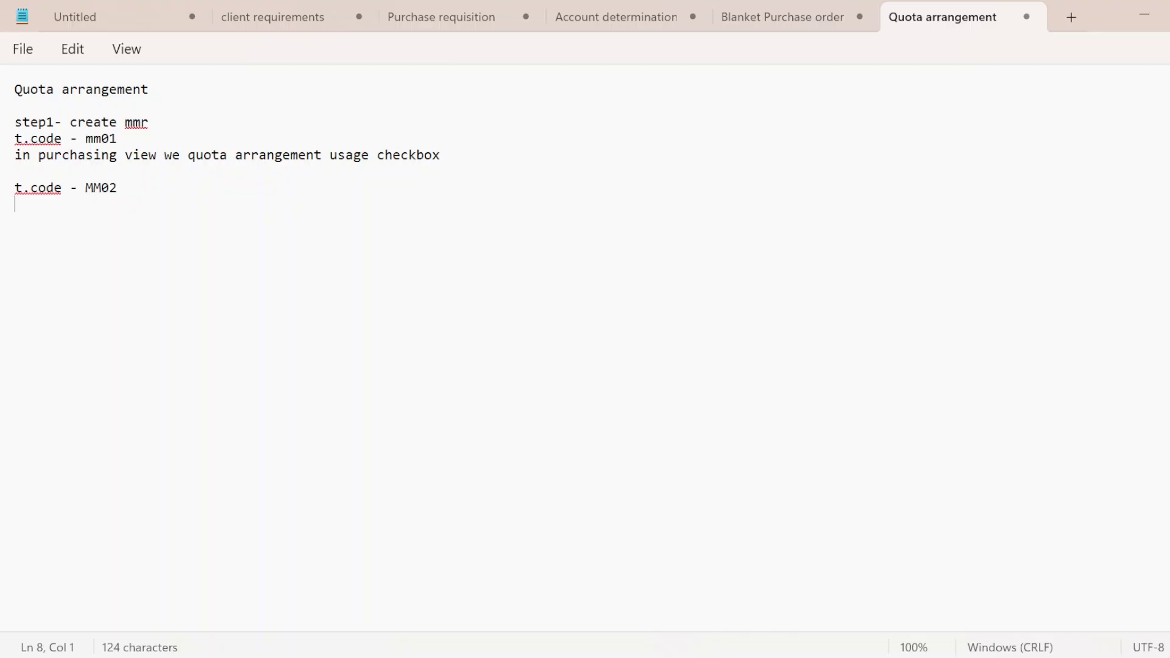
Switch to SAP Logon from the desktop and open the connection to SAP Class server
key(super+d)
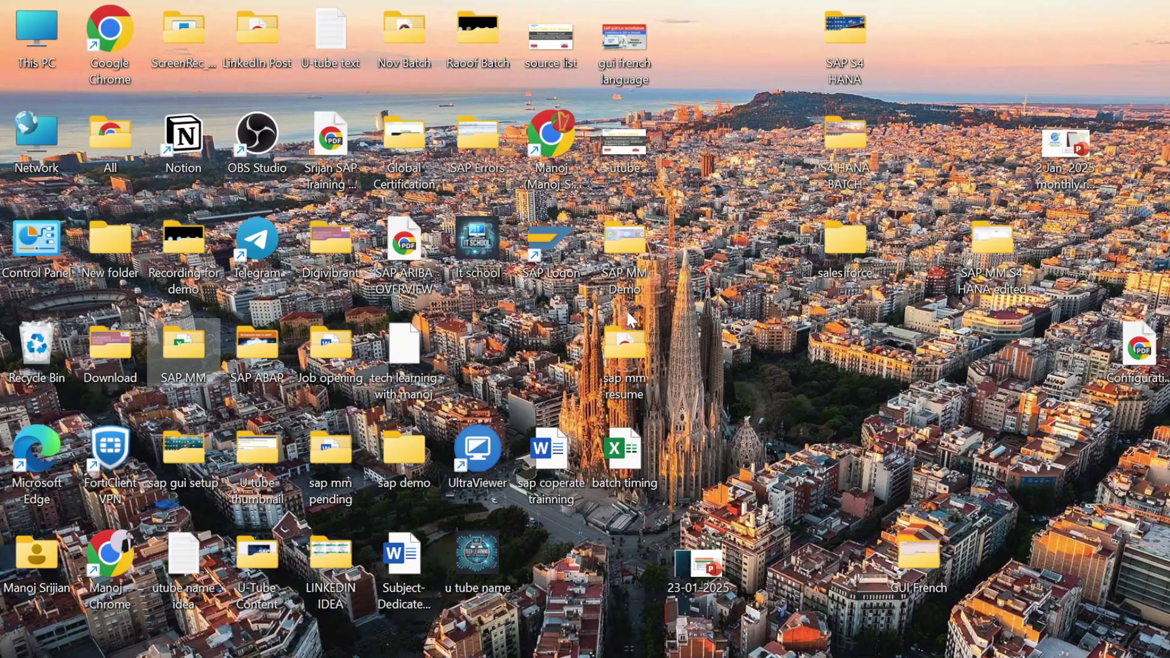
double_click(539, 230)
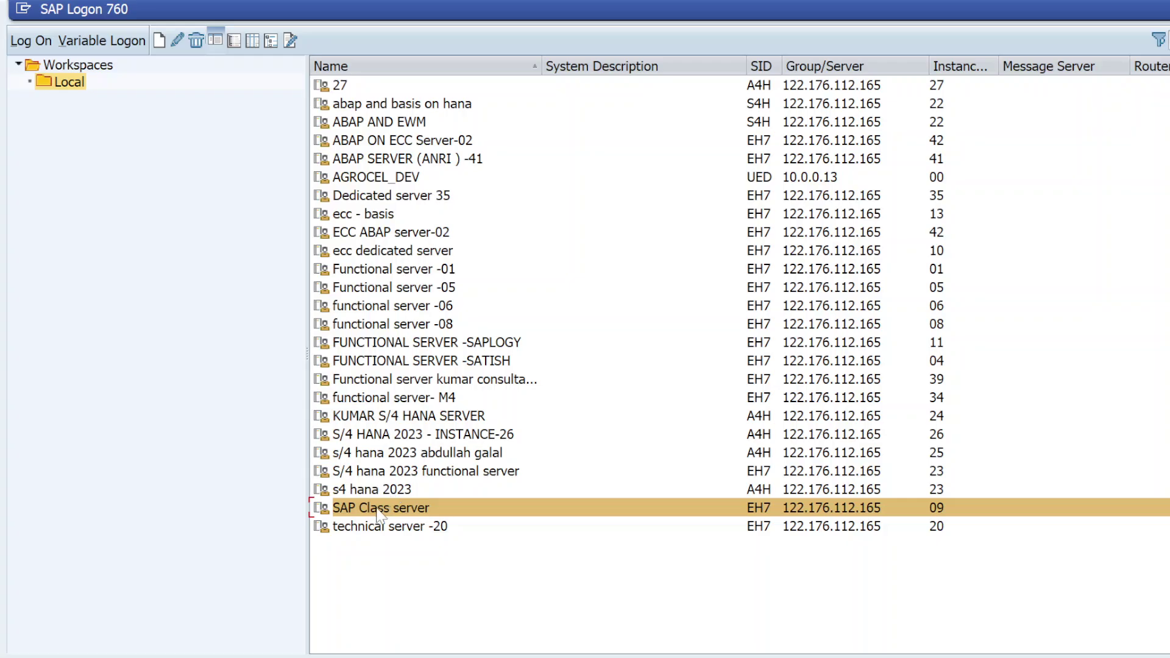
double_click(376, 510)
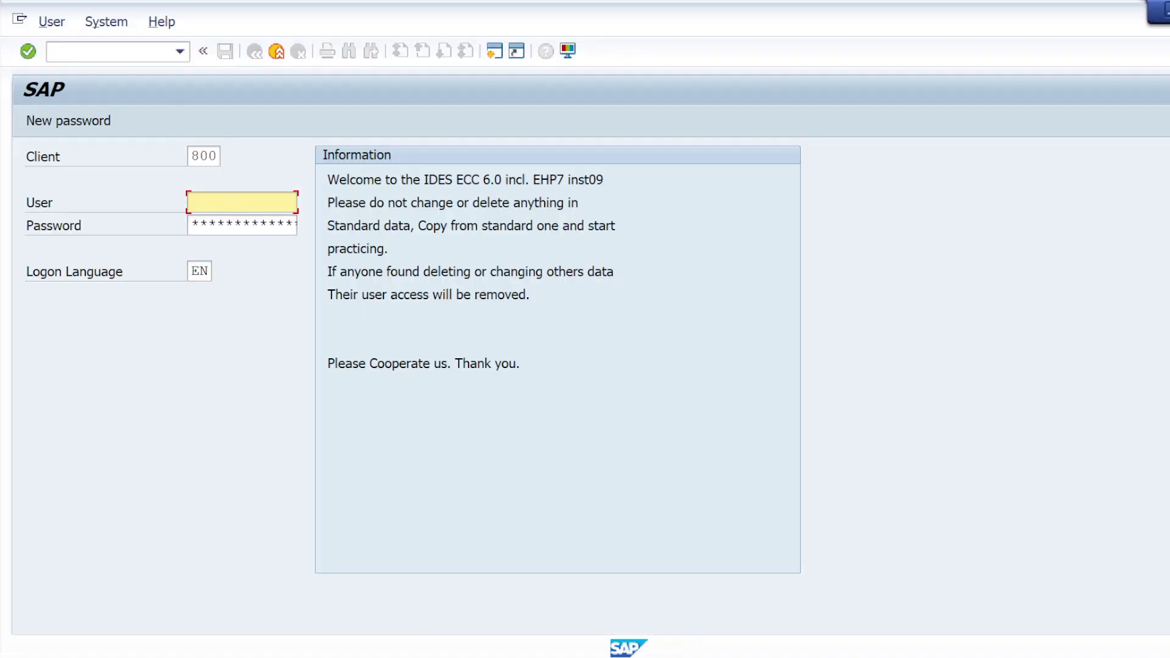
Fill in admin as the user for the client 800 logon
key(Down)
key(Down)
key(Return)
Try to log on to the SAP system with the account password
key(Tab)
text(**)
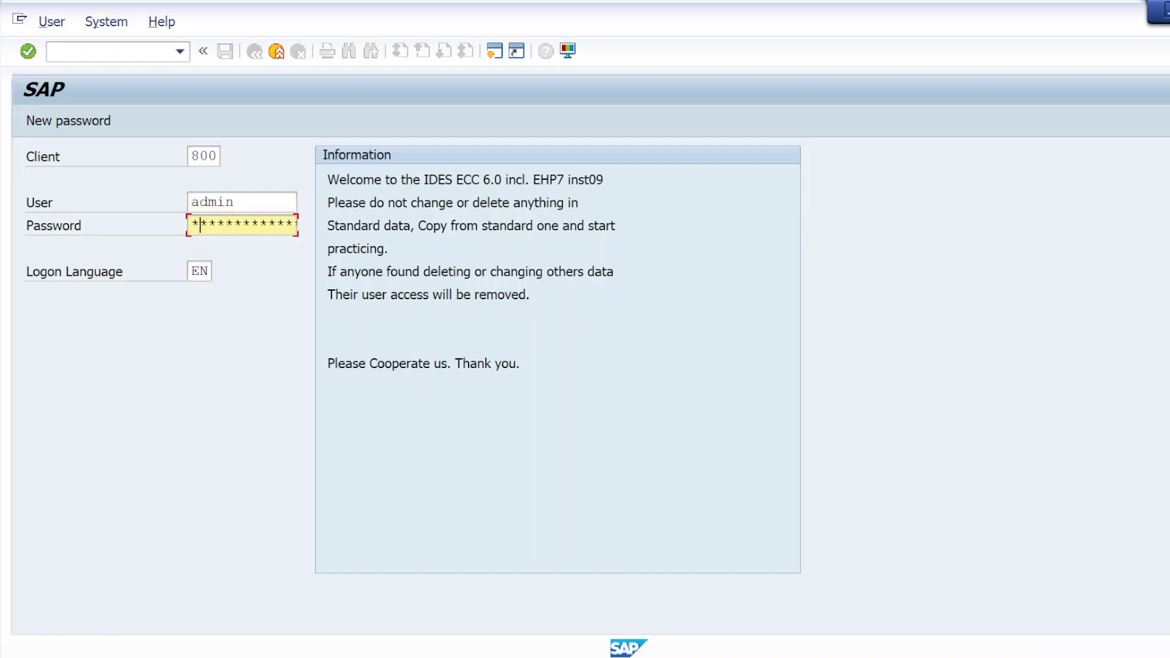
text(****)
key(Return)
Retry the logon as ADMIN in client 800, re-entering the account password with caps lock off
key(Tab)
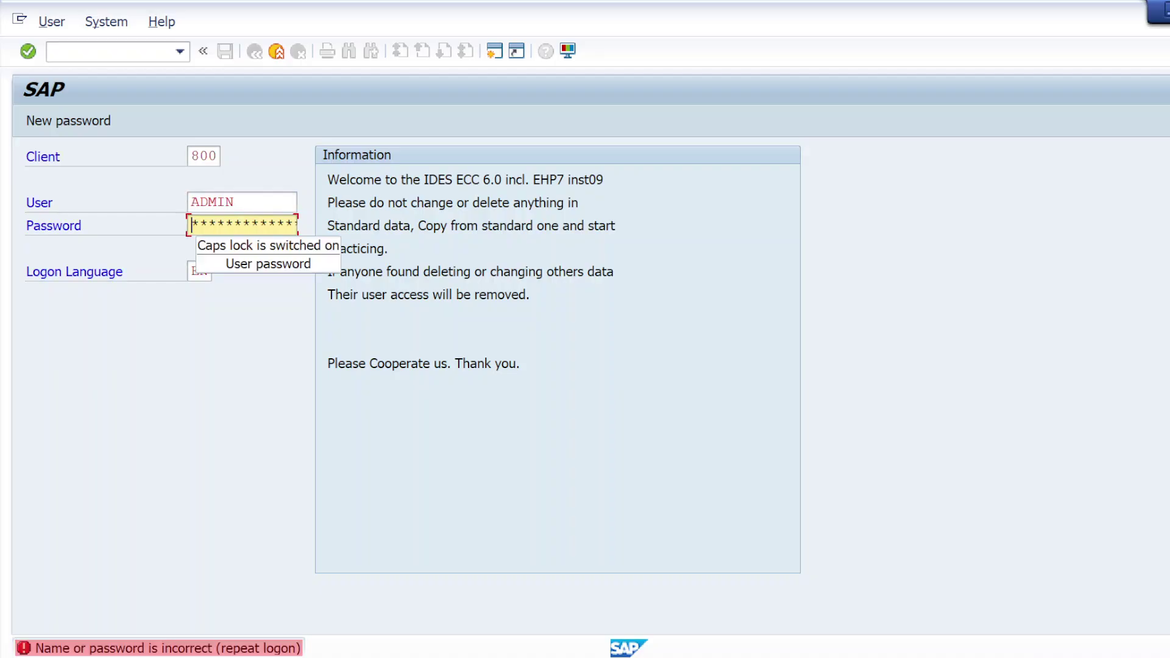
key(Caps_Lock)
text(****)
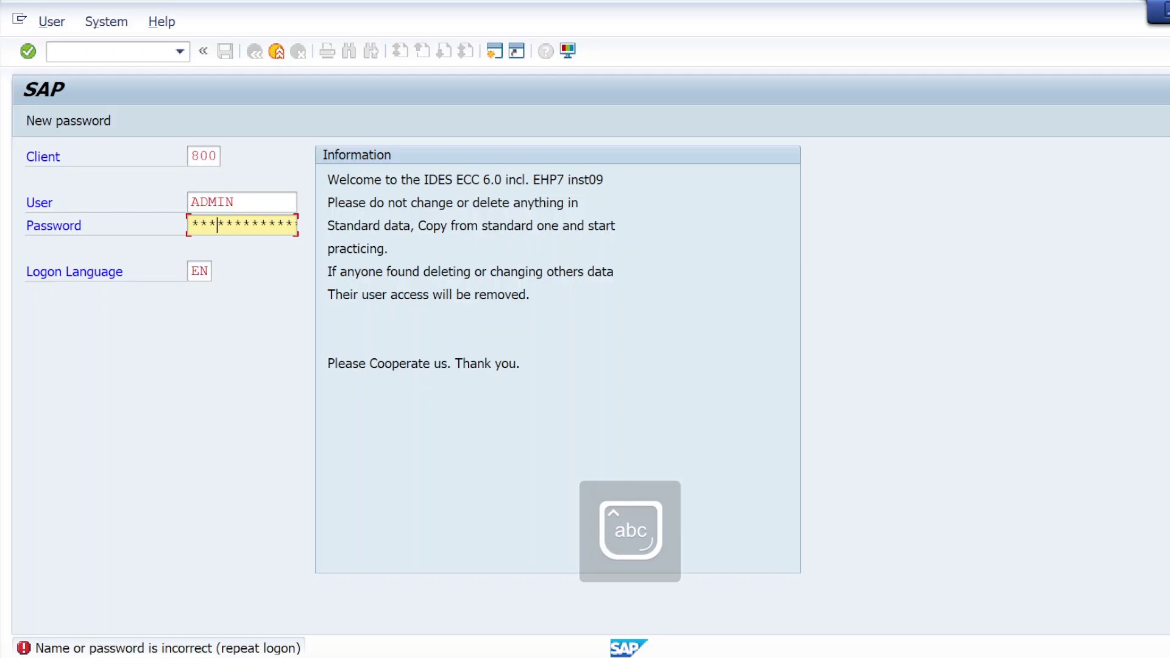
text(**)
key(Return)
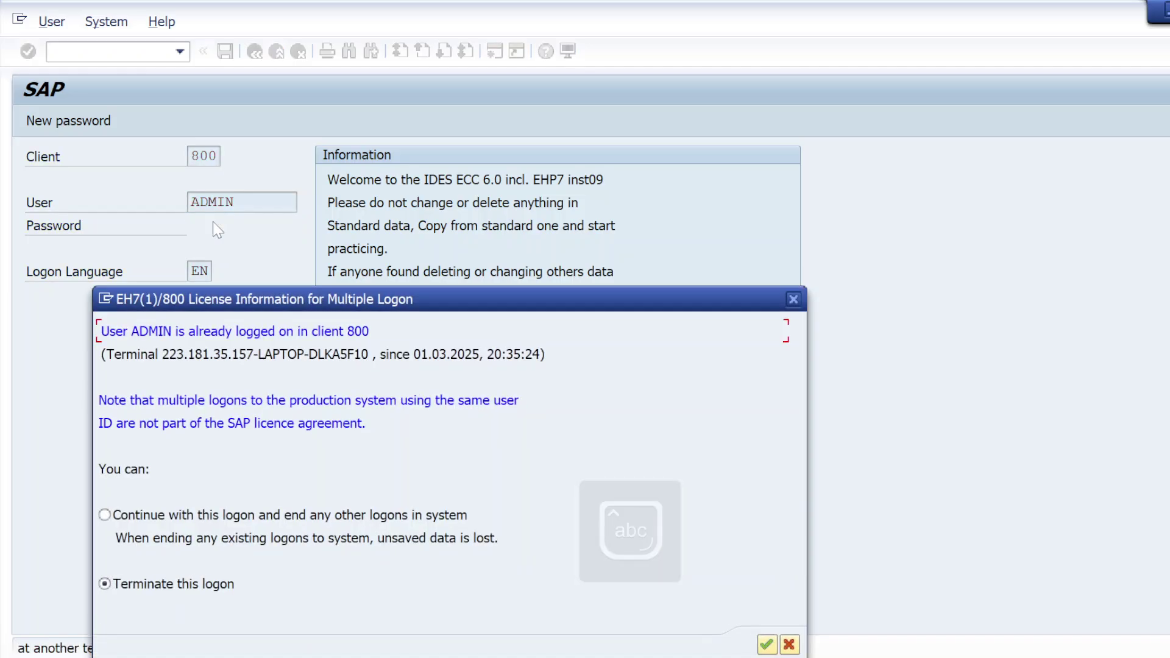
Continue with this logon, ending any other logons in the system, and dismiss the messages to reach SAP Easy Access
click(103, 516)
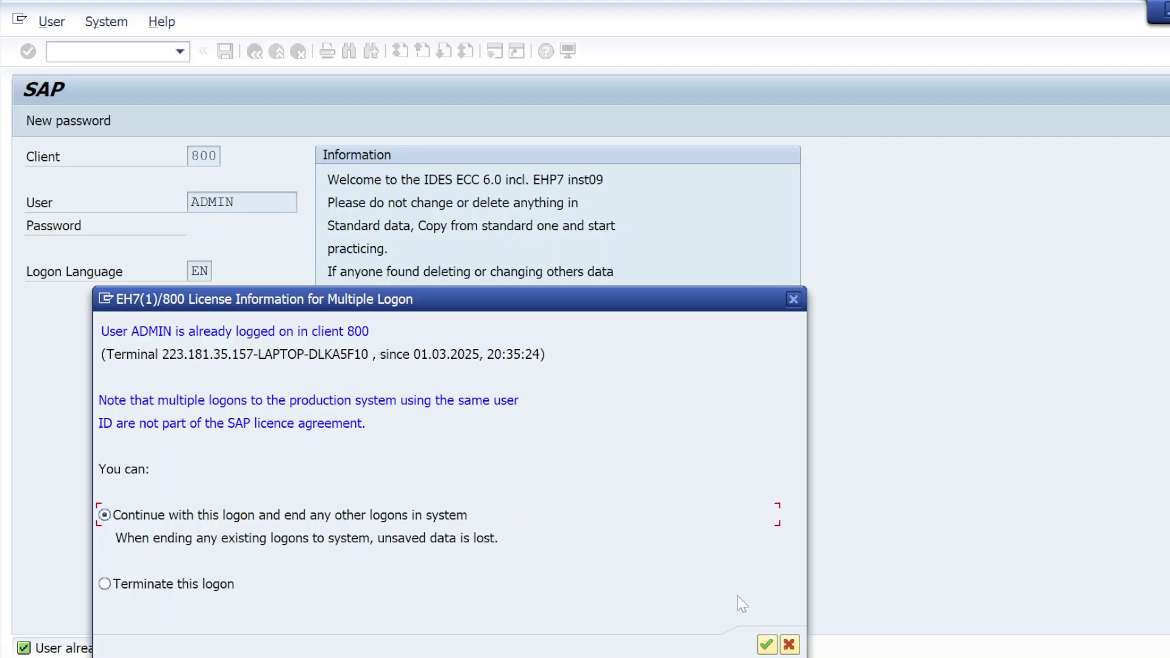
click(767, 645)
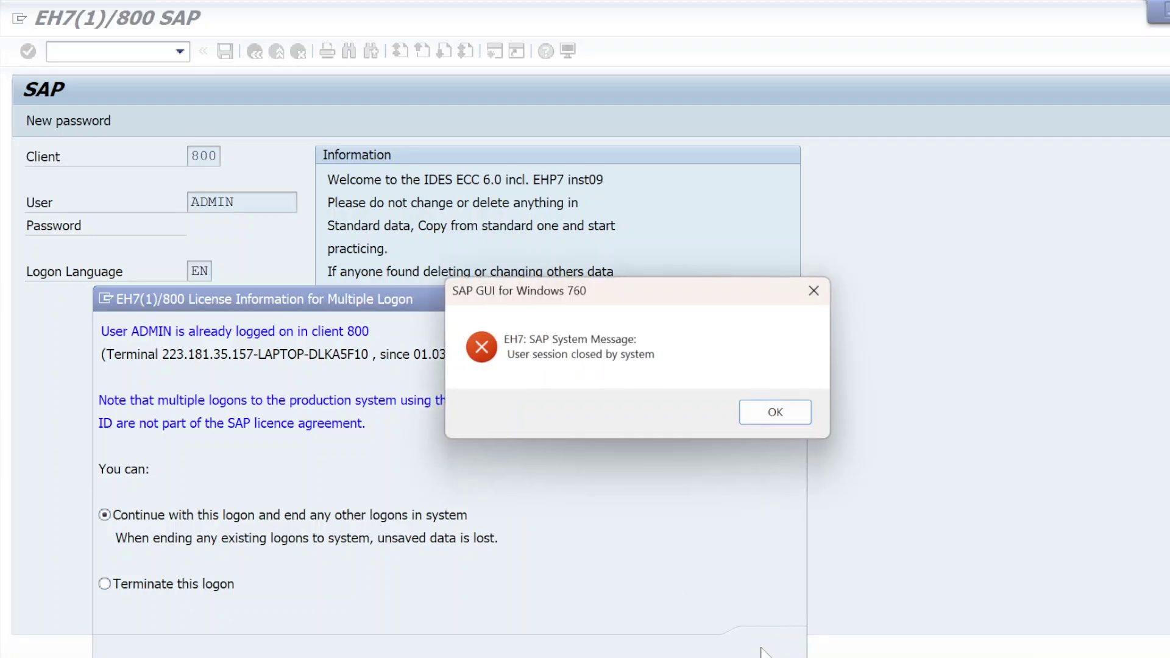
key(Return)
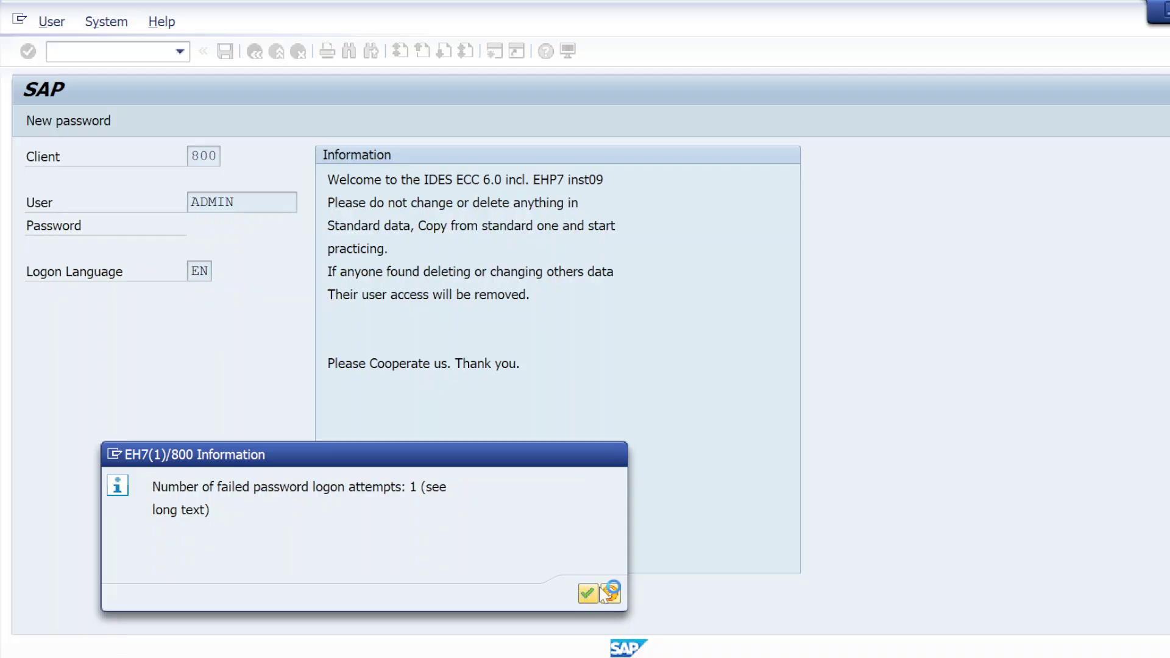
key(Return)
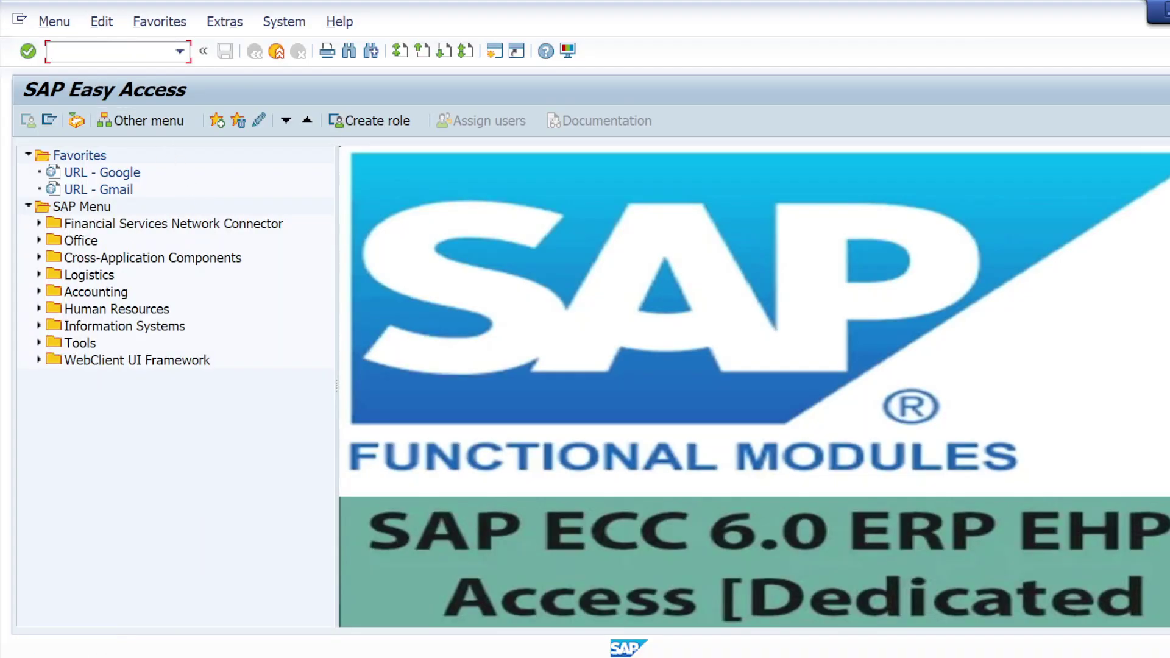
Open the materials list transaction MM60 in a new session
text(/omm4)
key(BackSpace)
text(60)
key(Return)
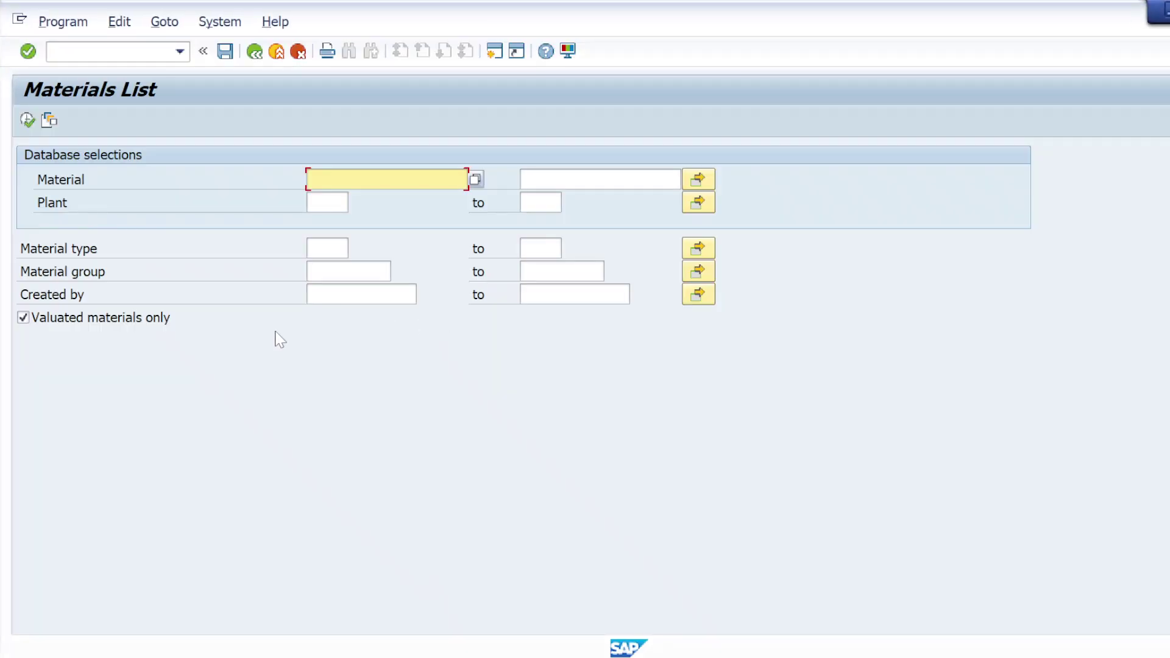
List the valuated materials of plant KL01 and look through them for a suitable raw material
click(323, 203)
text(kl01)
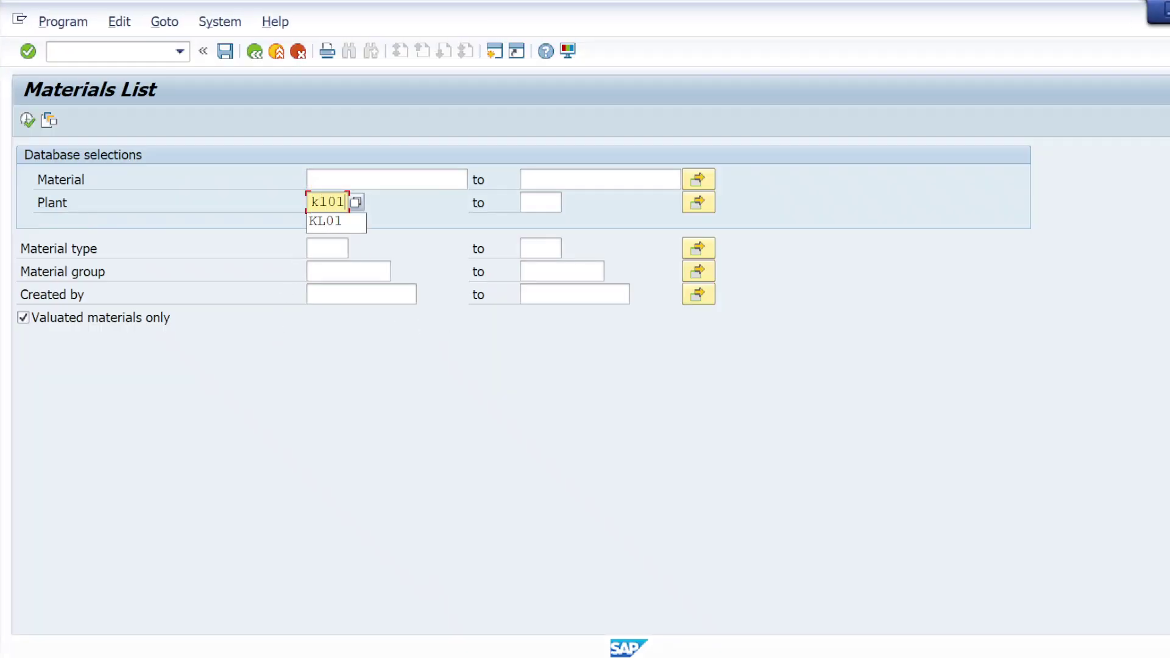
key(Return)
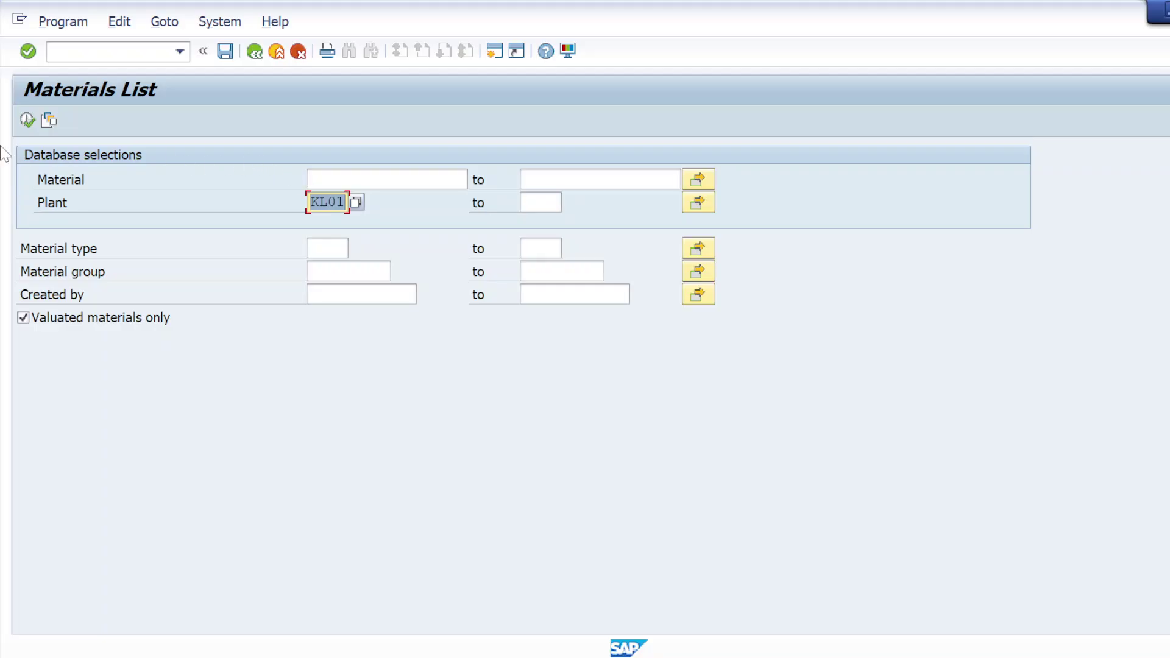
click(27, 122)
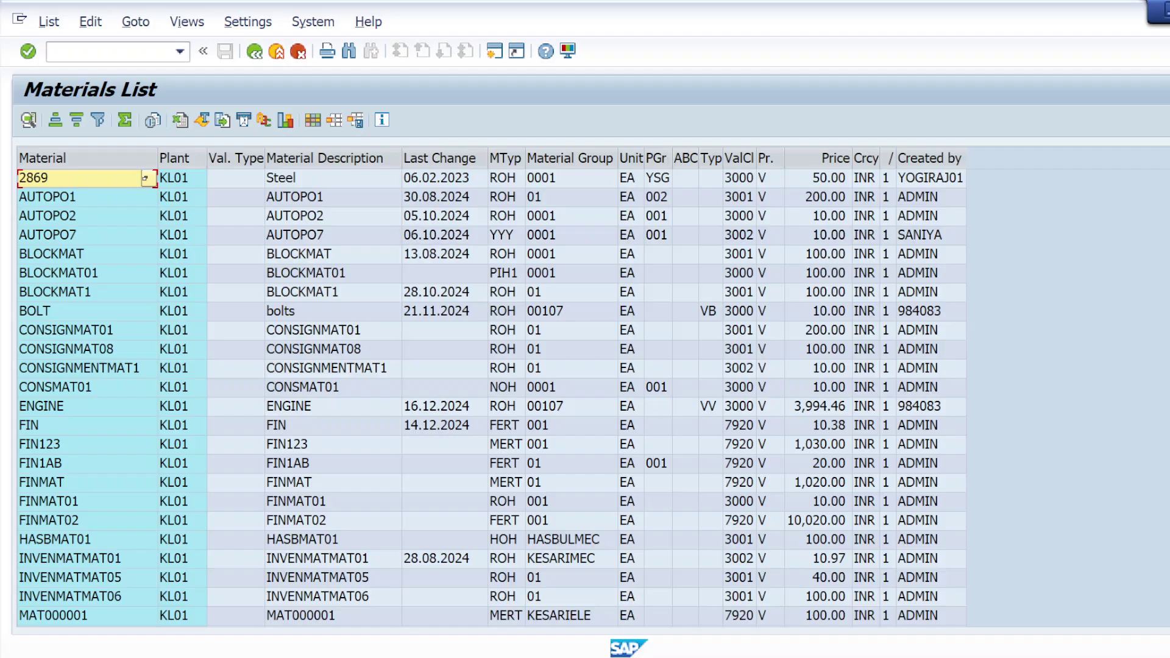
scroll(488, 396, down, 4)
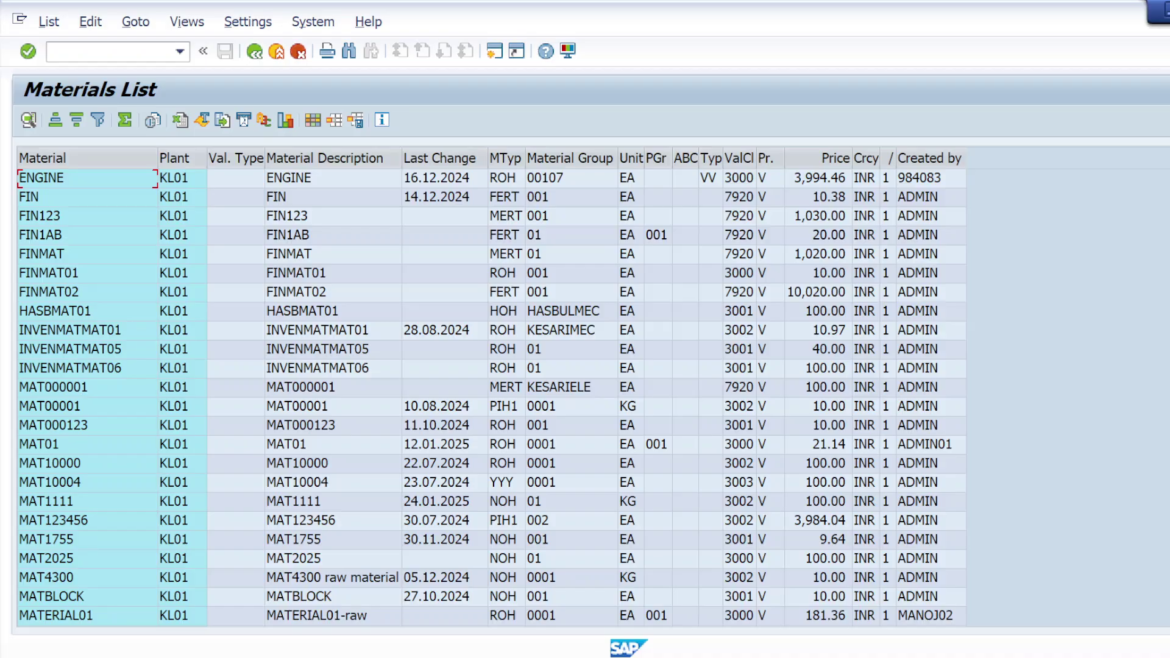
scroll(487, 396, down, 4)
scroll(487, 396, down, 2)
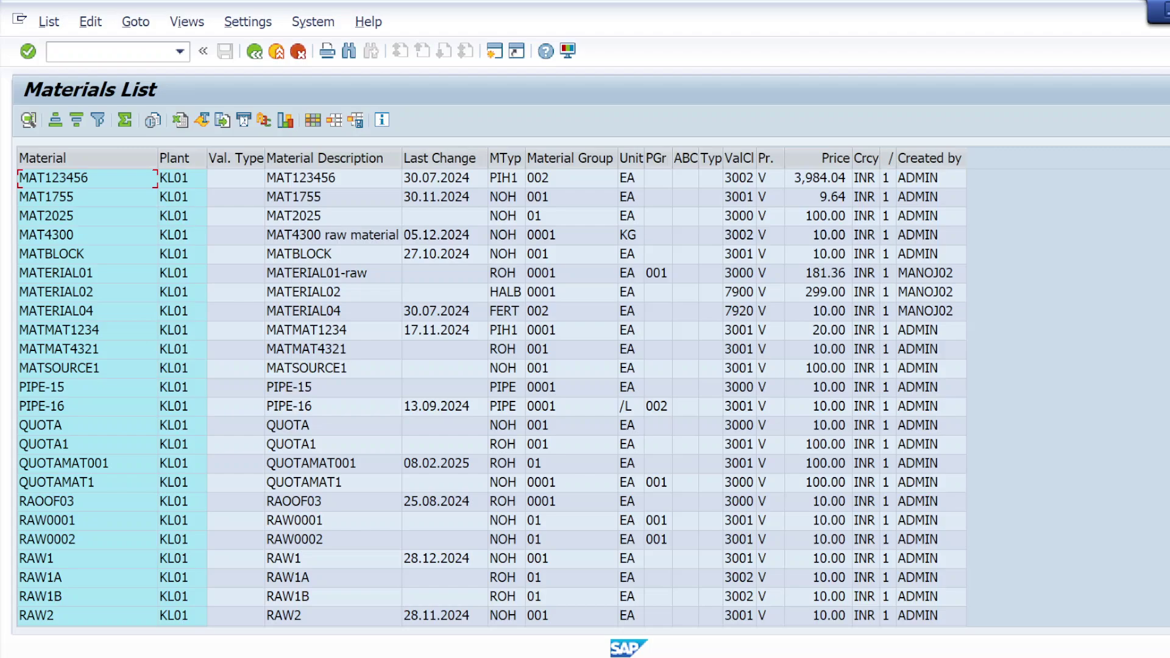
scroll(274, 530, down, 2)
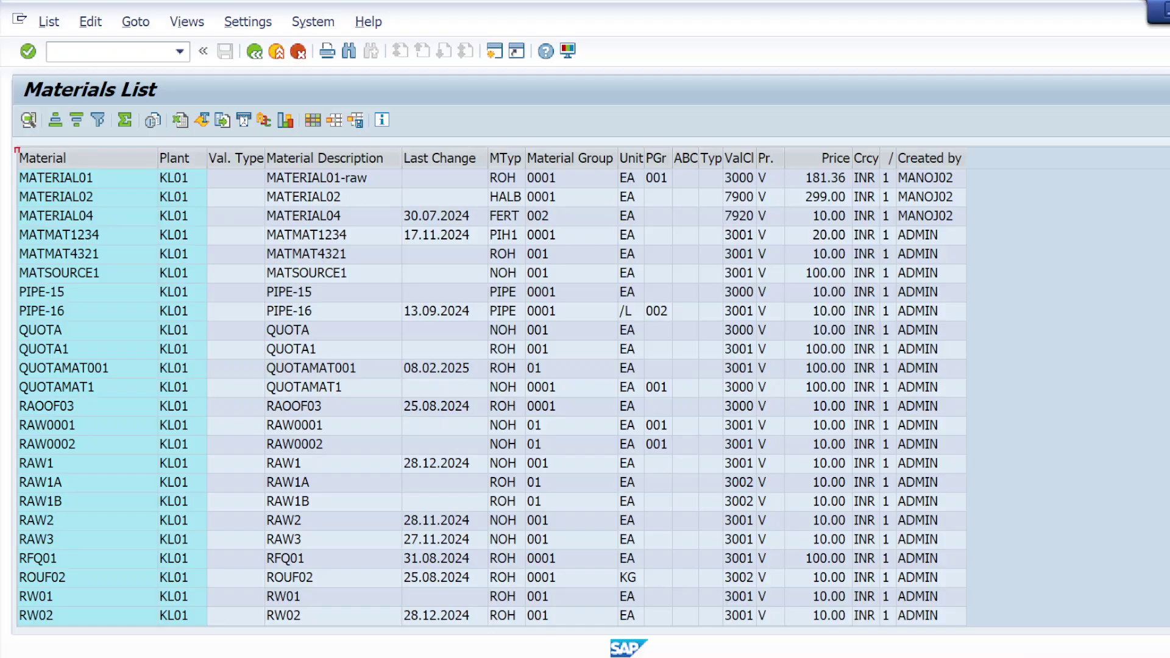
Open transaction MM02 in a new session and bring up the view selection for material RAW3
click(110, 52)
text(/omm02)
key(Return)
text(raw3)
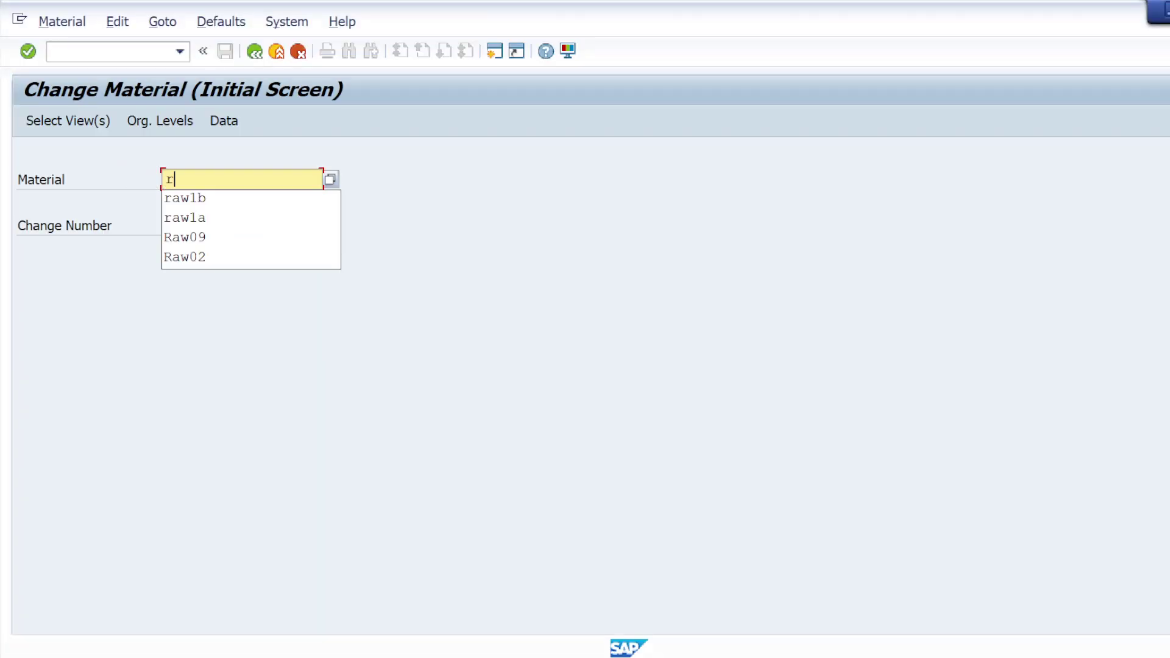
click(78, 124)
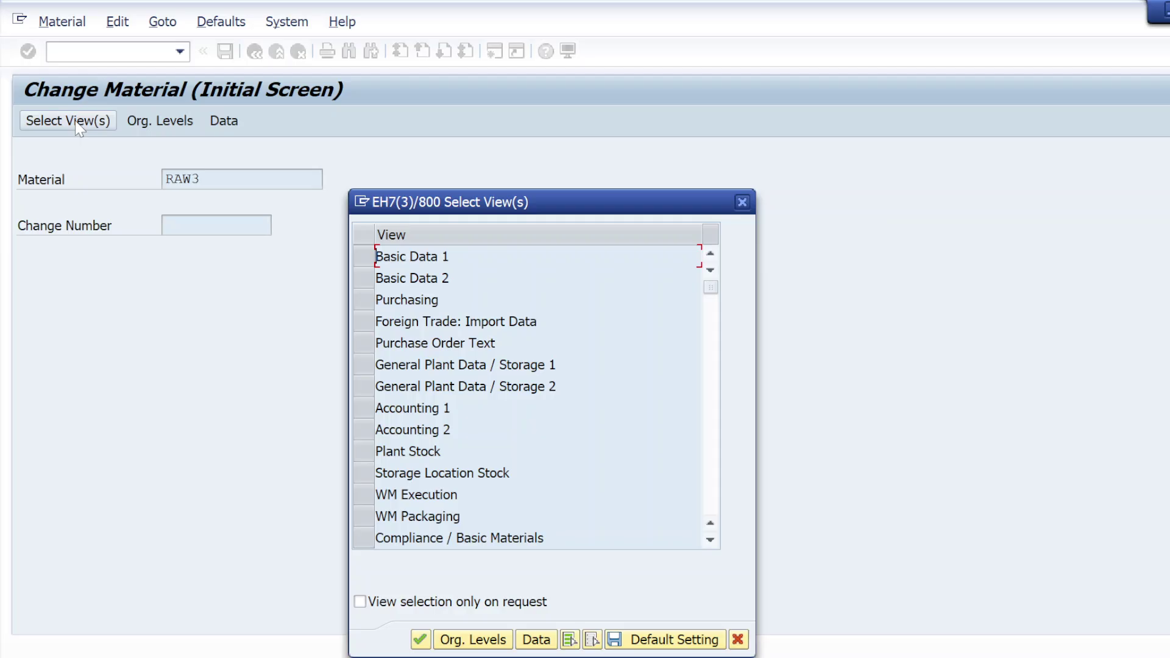
Open the Purchasing view of material RAW3 for plant KL01
click(363, 298)
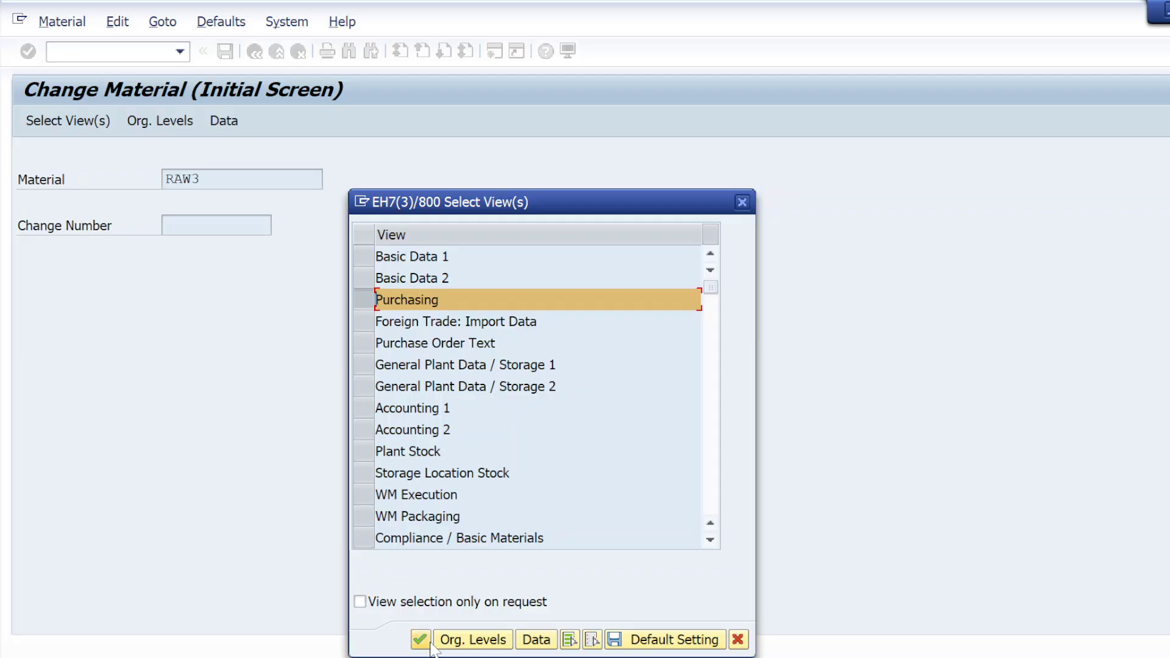
click(461, 647)
text(k101)
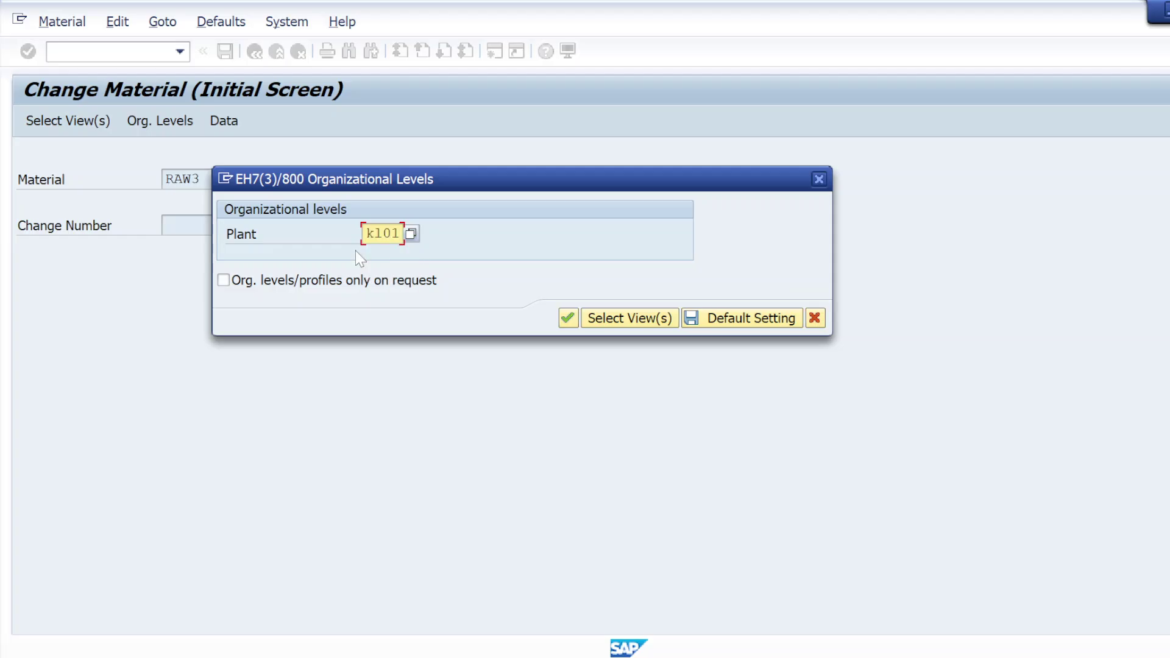
key(Return)
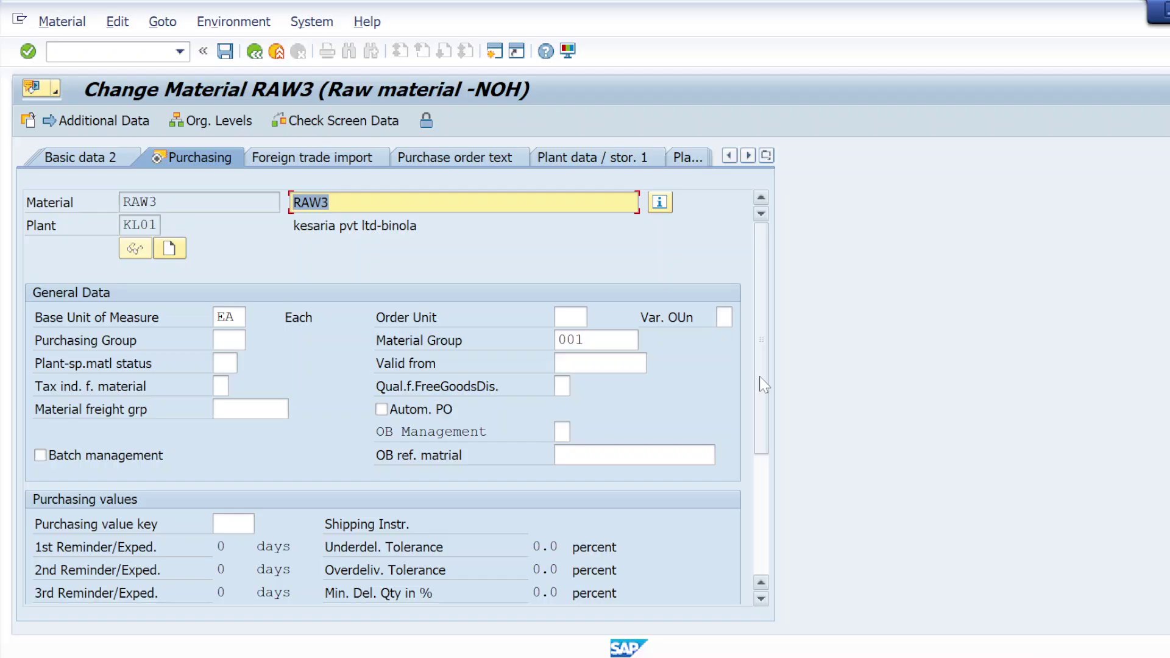
Set the quota arrangement usage of RAW3 to 4 and save the material
drag(759, 376, 767, 401)
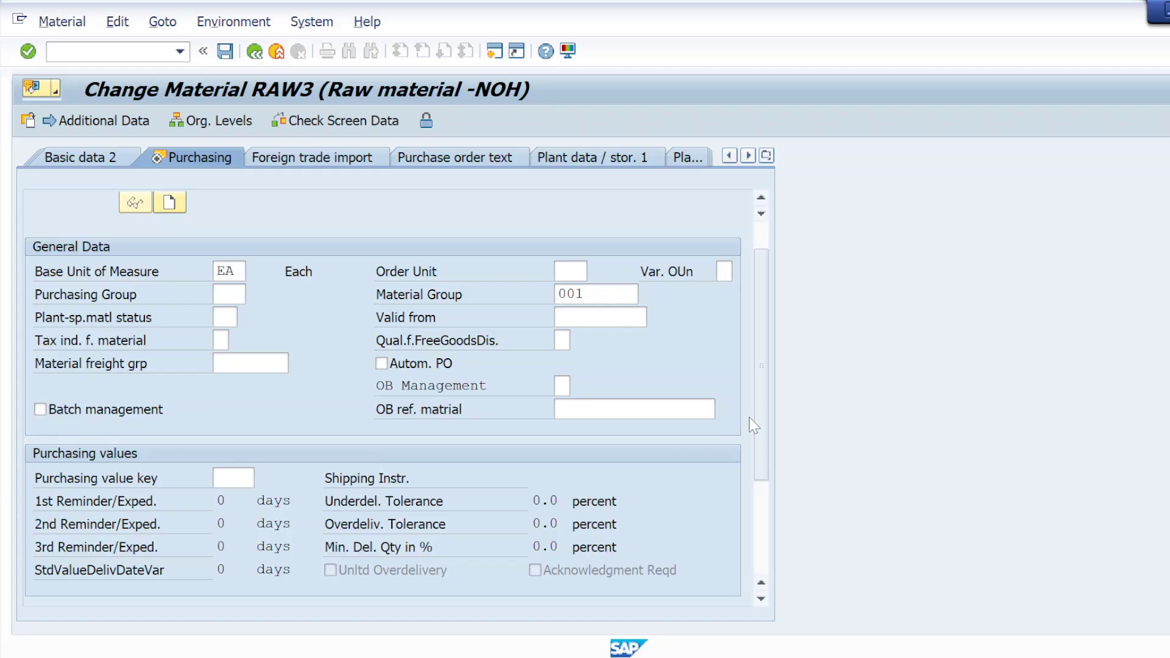
drag(757, 421, 763, 480)
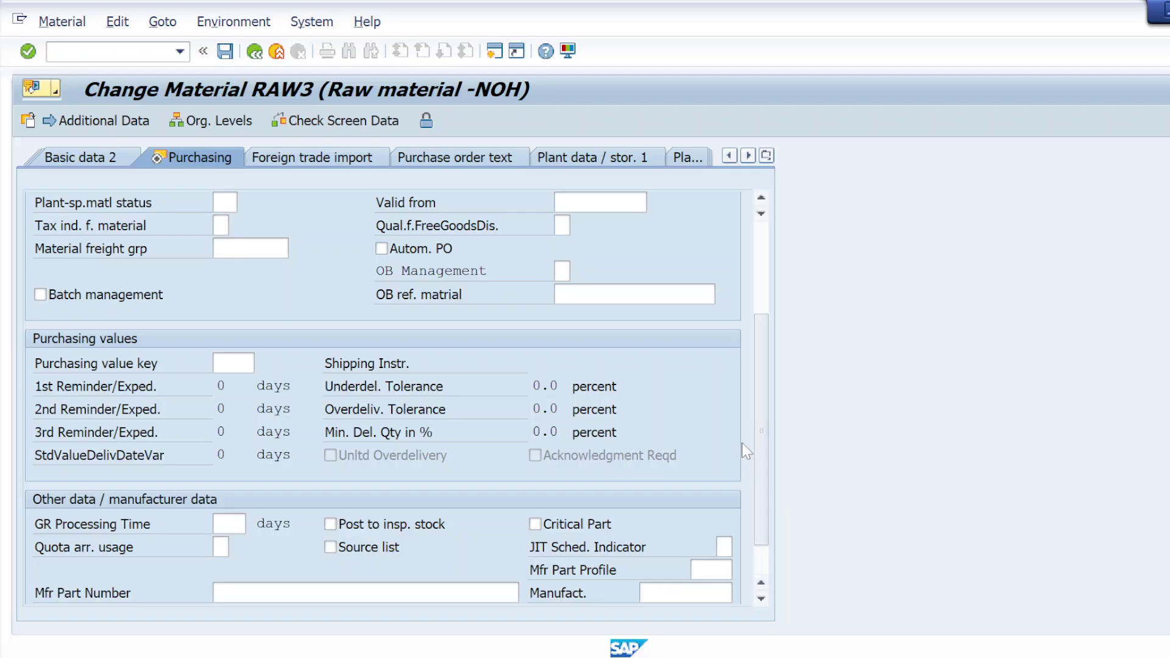
drag(767, 445, 774, 476)
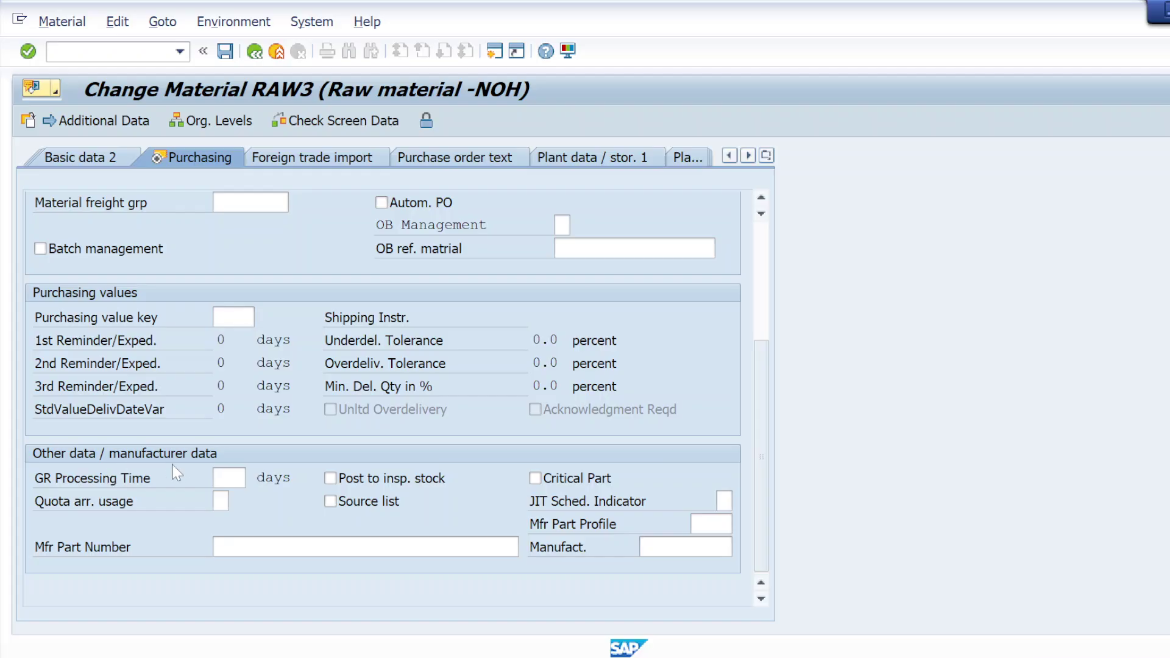
click(221, 501)
key(F4)
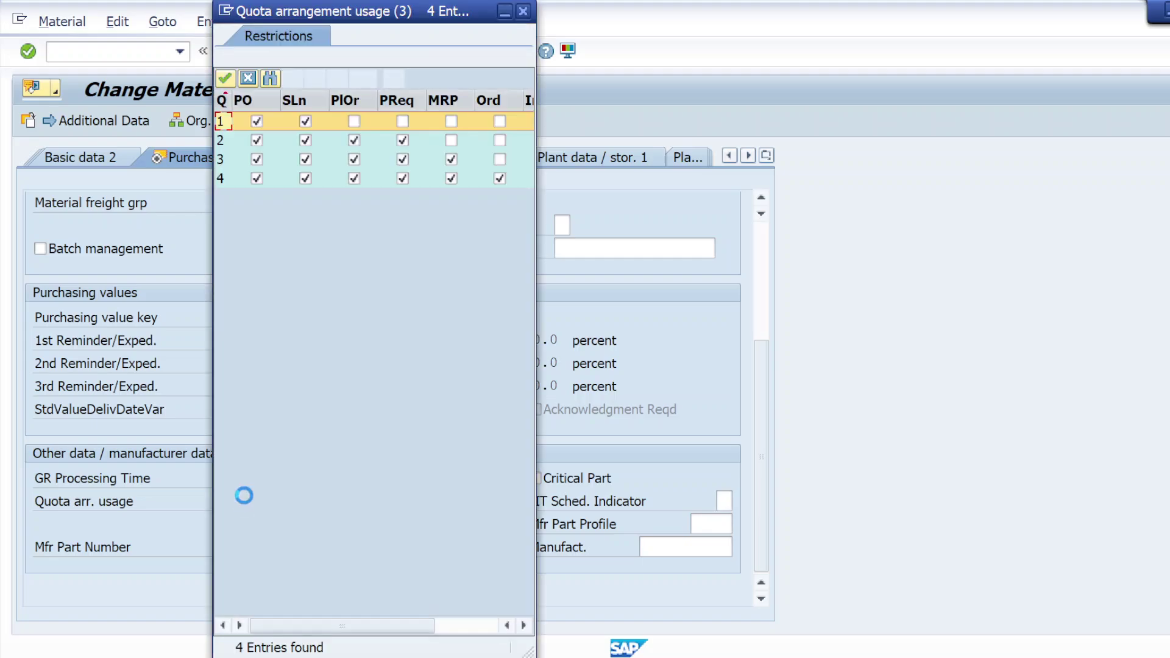
double_click(235, 179)
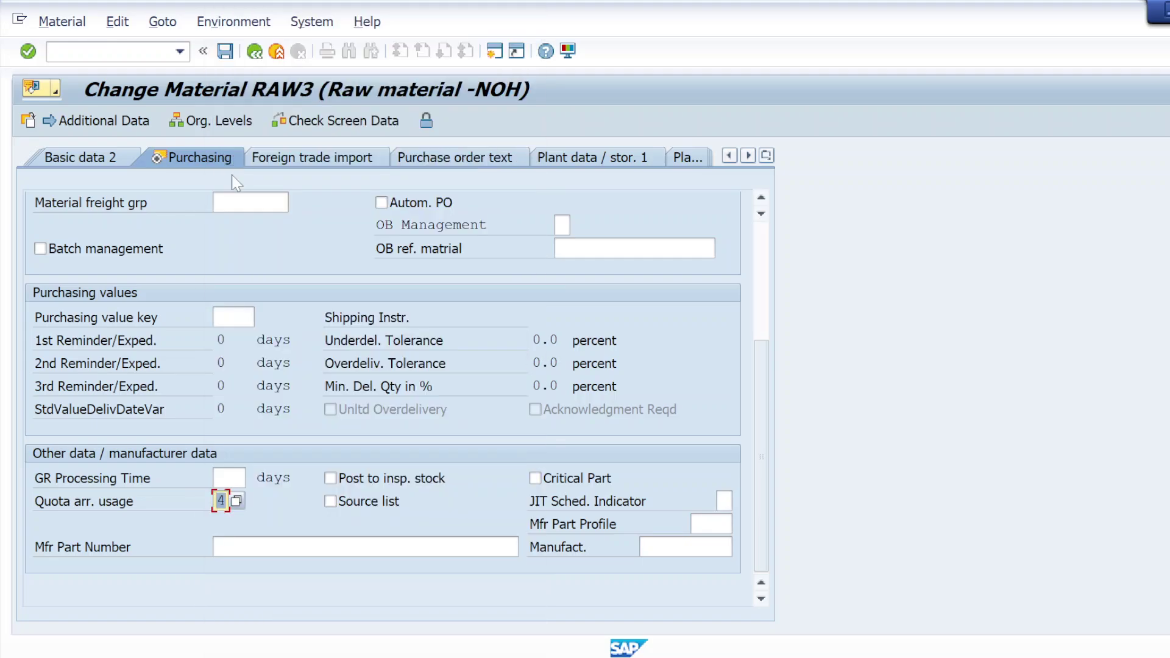
click(28, 51)
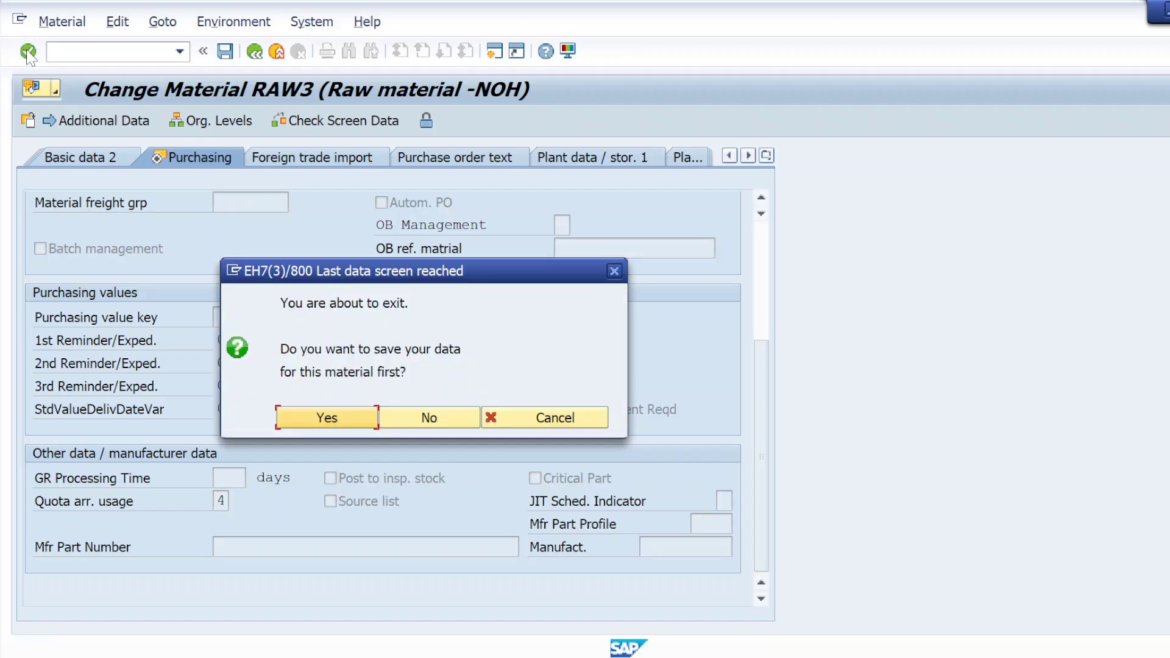
click(316, 417)
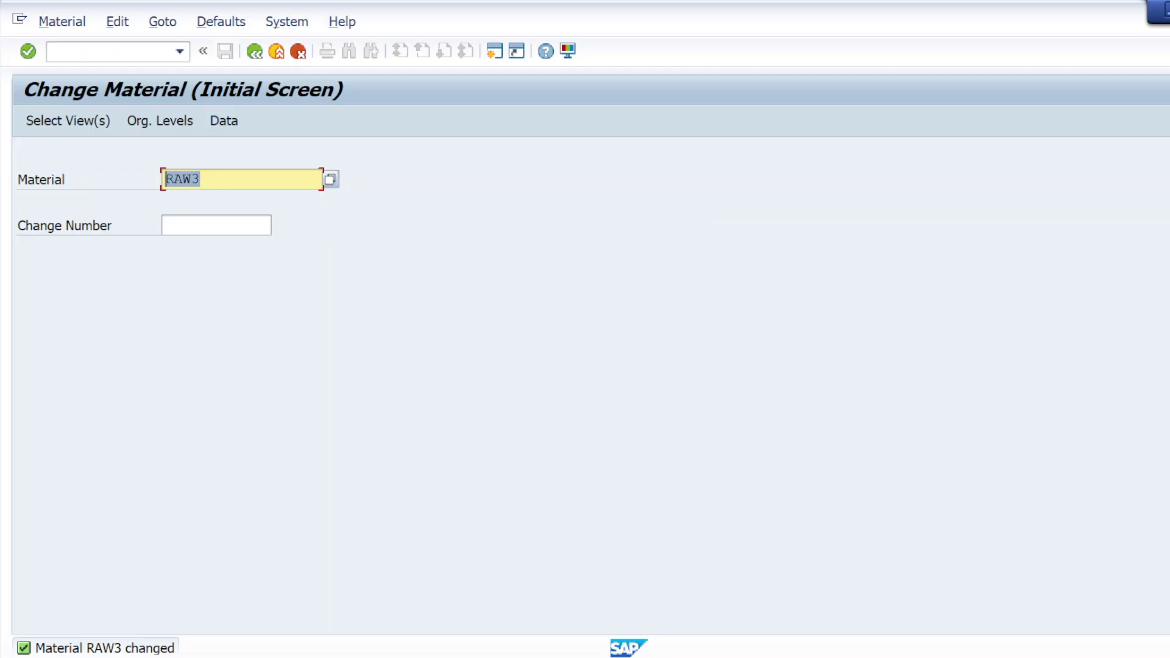
Switch to the Quota arrangement note in Notepad and add RAW3 below the MM02 line, with blank lines around it
key(Home)
mouse_move(778, 655)
click(791, 569)
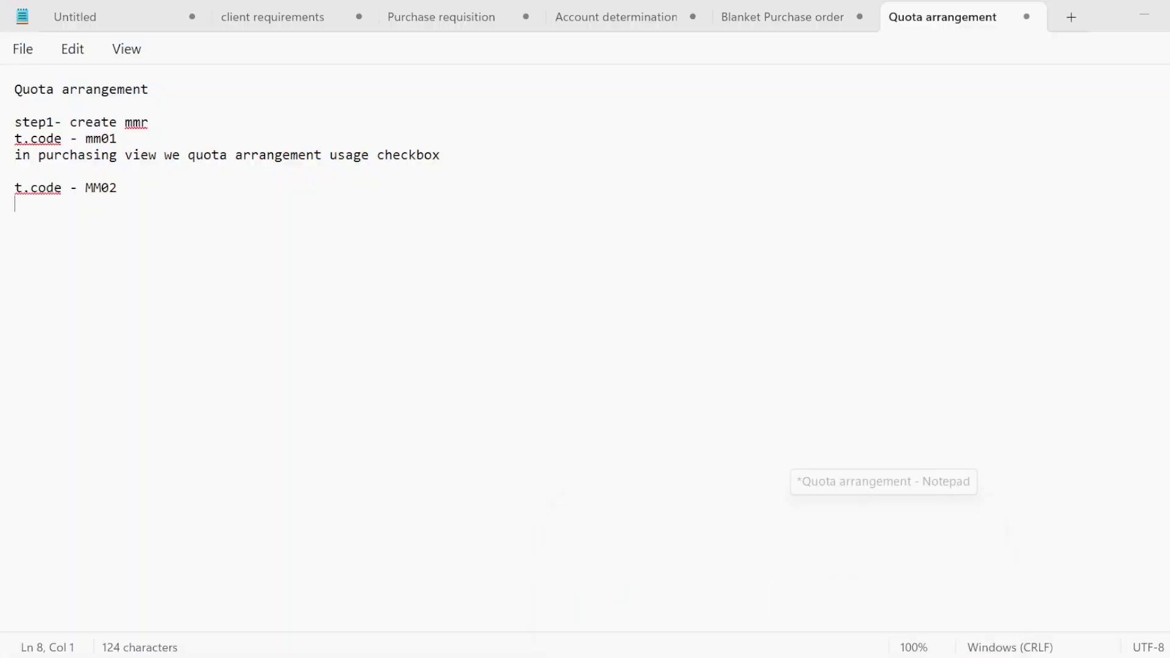
key(Return)
text(RAW3)
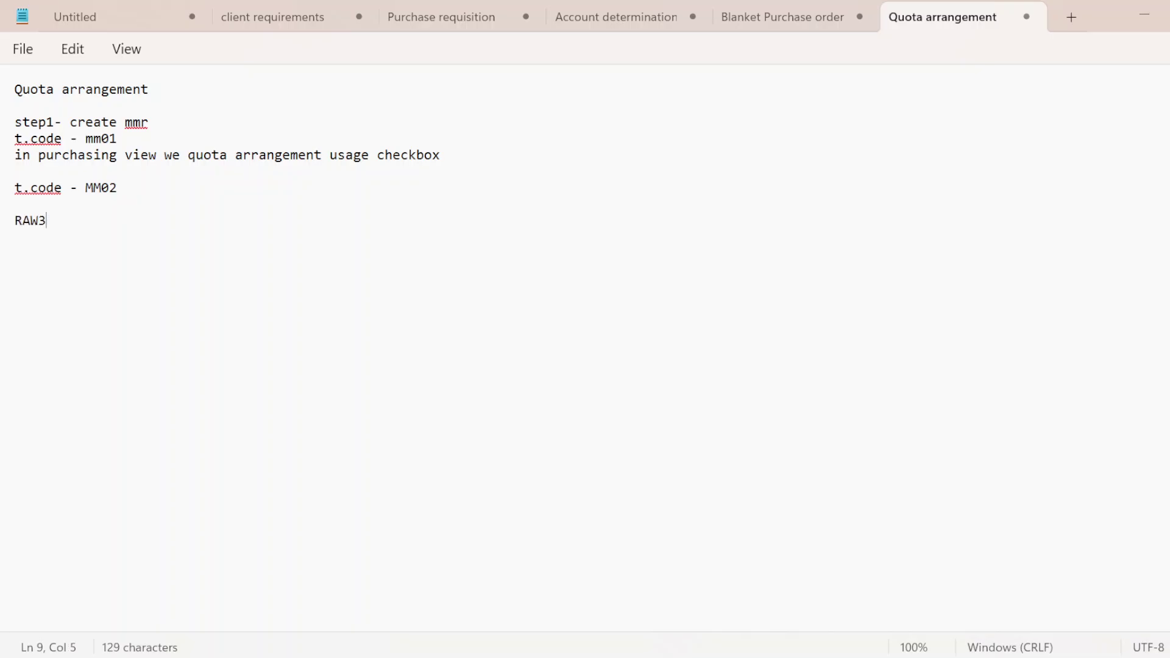
key(Return)
key(Return)
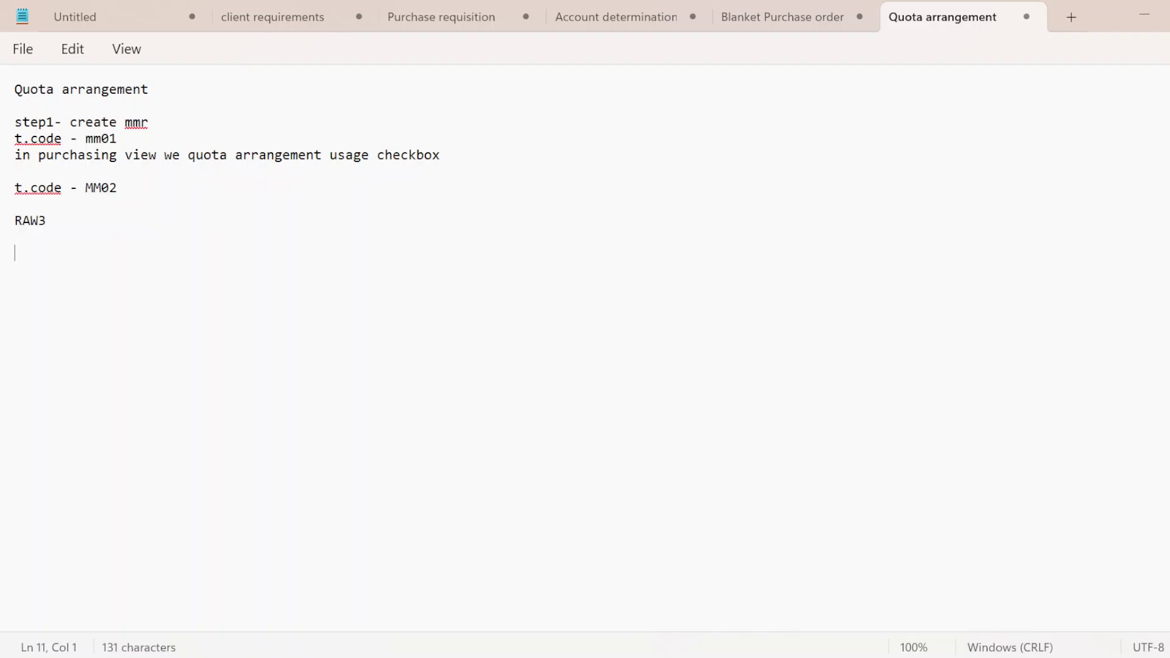
Add the line "step2- create vmr" to the note and start a new line after it
text(step2- )
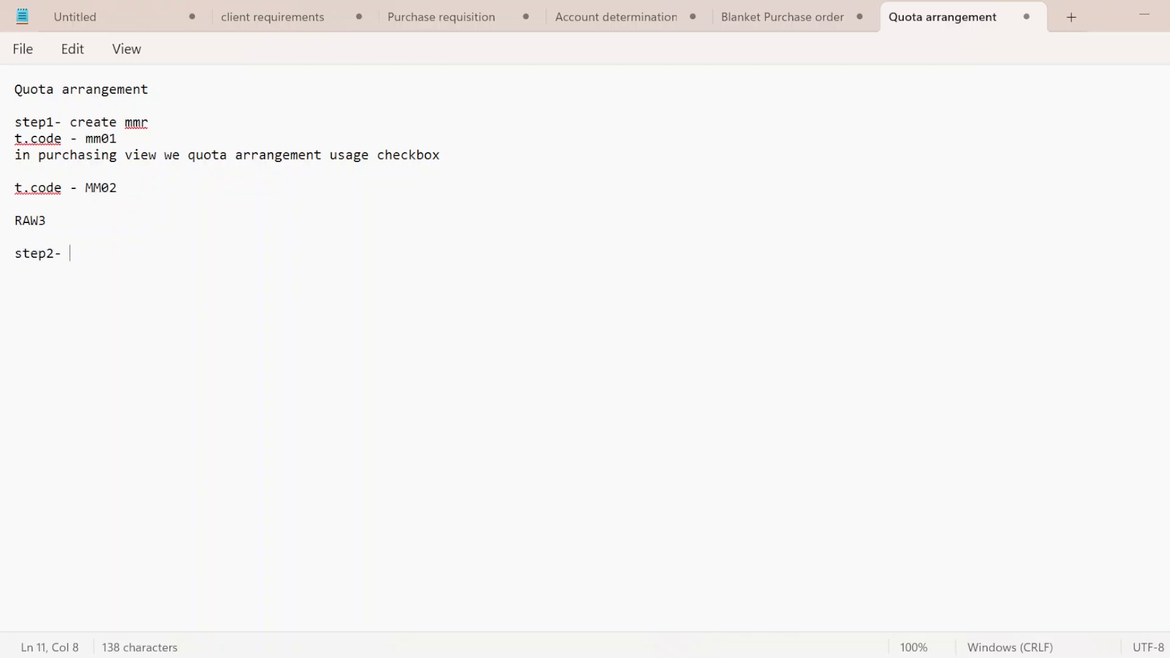
text(create vme)
key(BackSpace)
text(r)
key(Return)
Switch back to SAP and open the vendor creation transaction XK01 in the current session
key(alt+Tab)
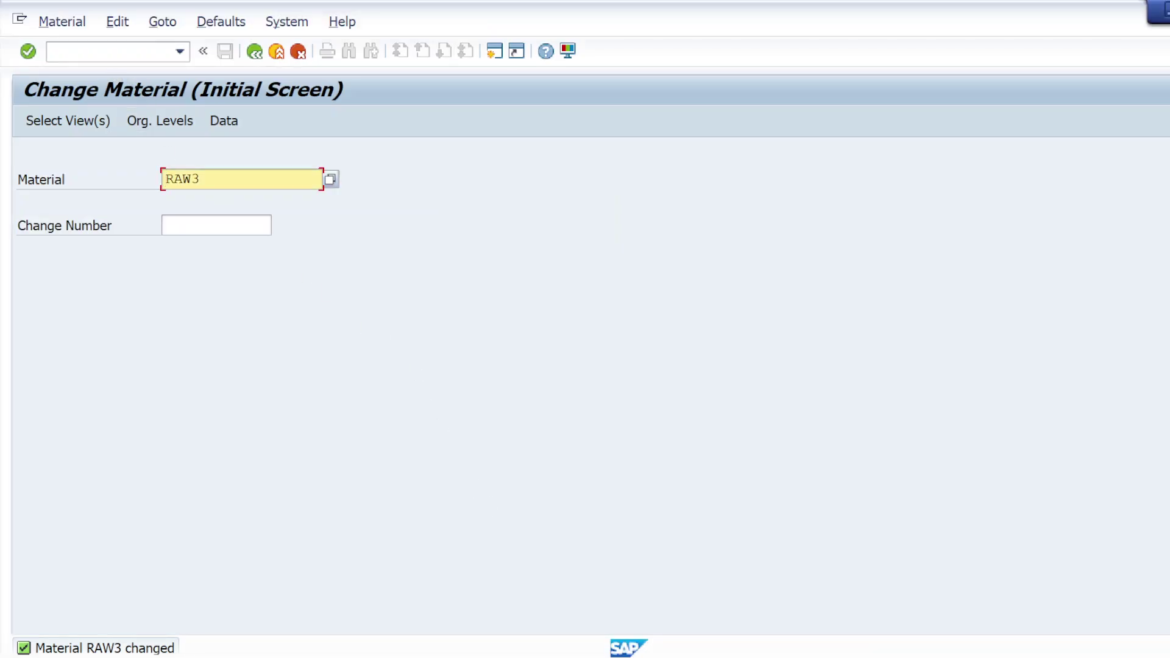
click(109, 52)
text(/nx)
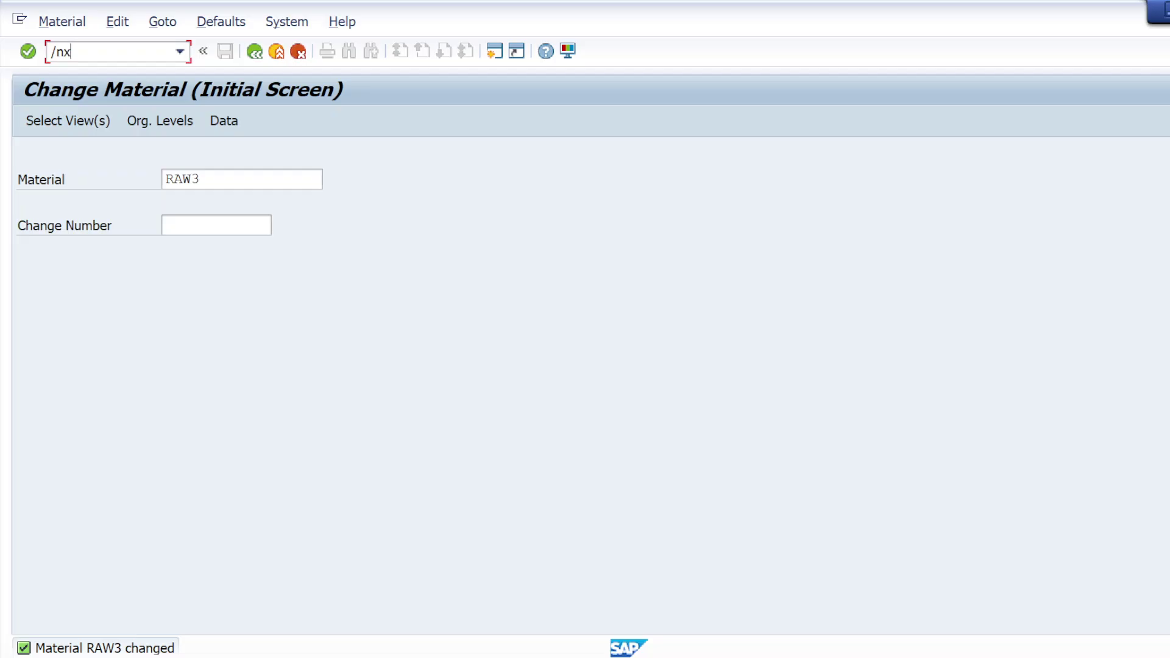
text(k01)
key(Return)
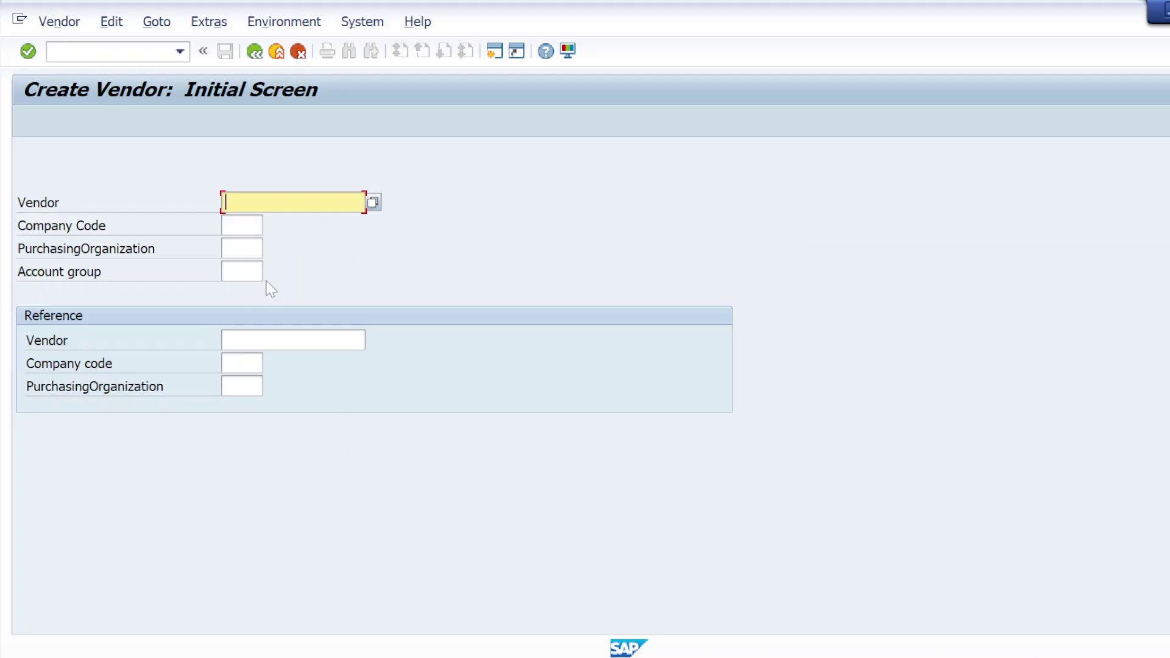
Open the purchasing vendor list transaction MKVZ in a new session
click(103, 51)
text(/omk)
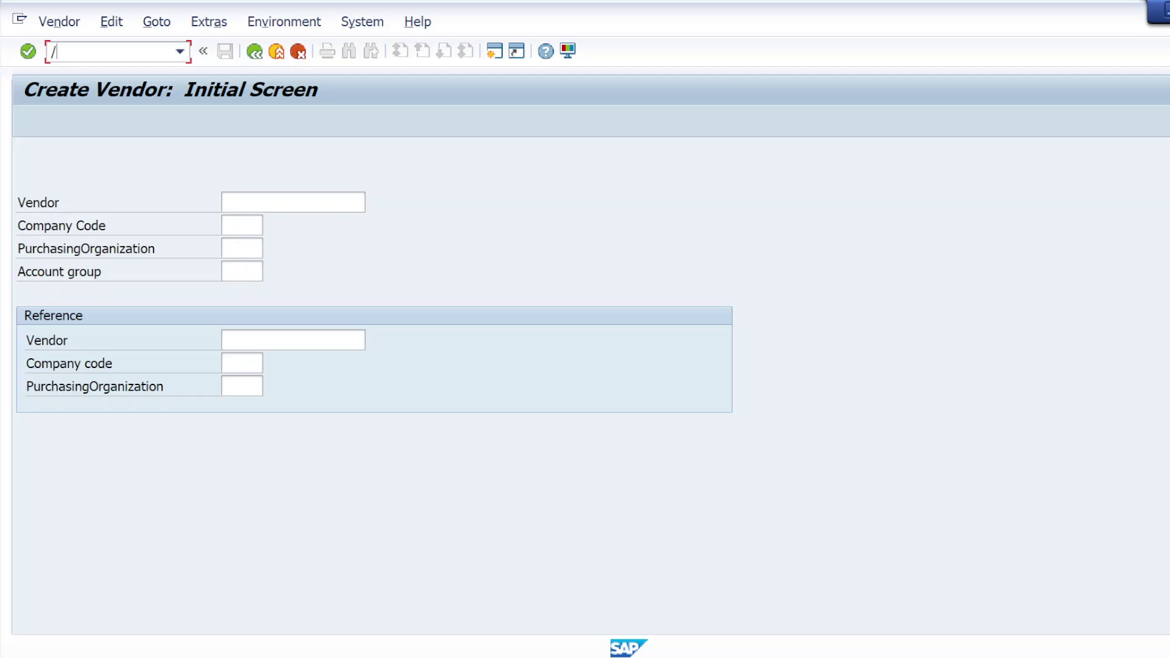
text(vz)
key(Return)
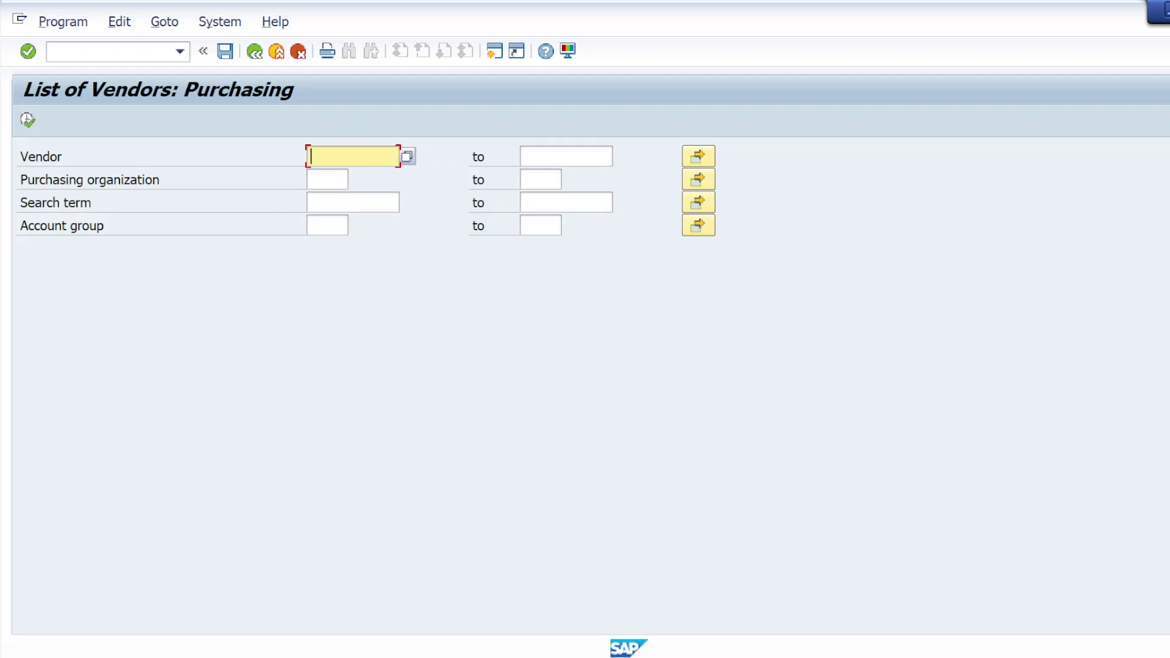
List the vendors of purchasing organization KRP1 and look through the list for the SUPPLIER entries
click(327, 180)
text(krp1)
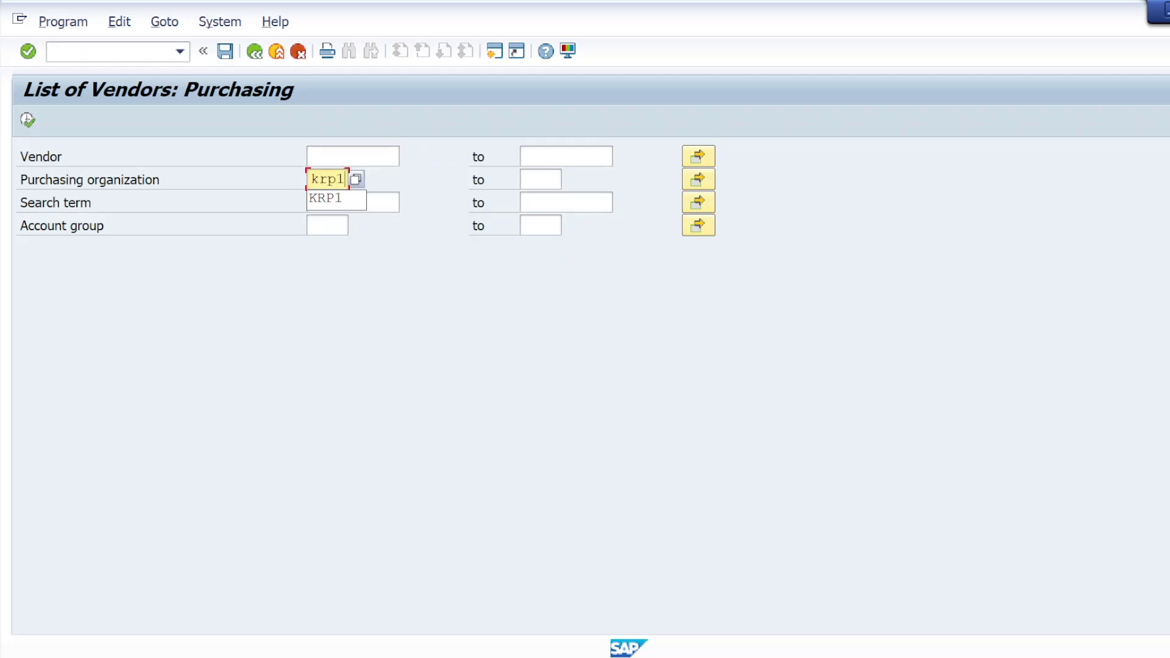
click(325, 198)
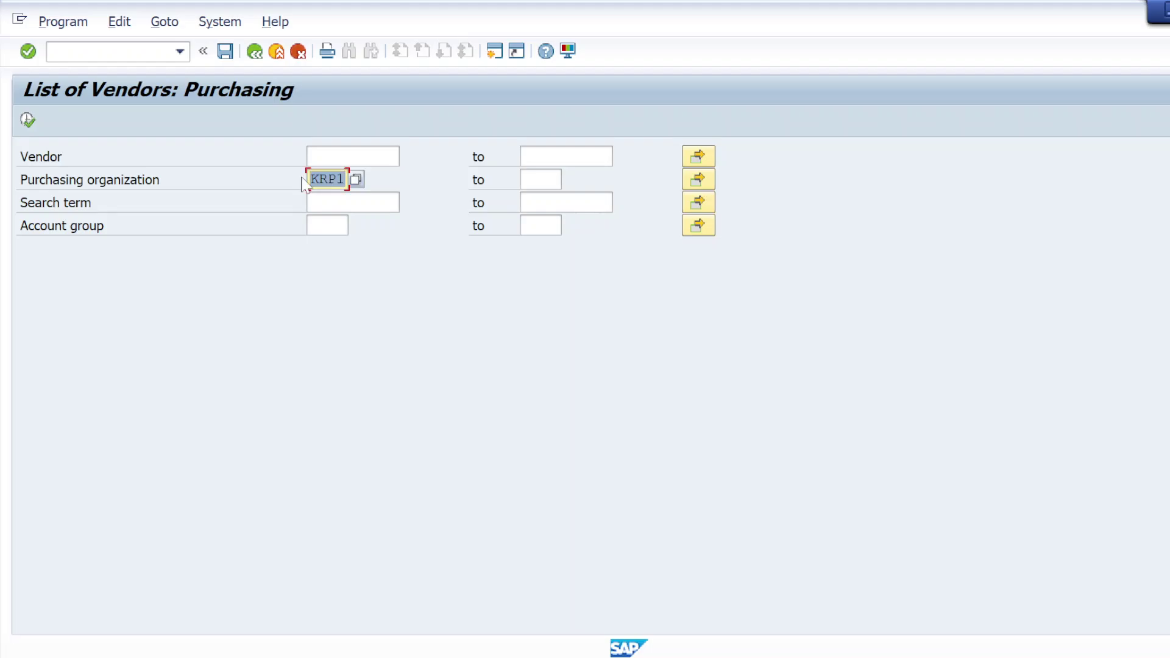
click(28, 122)
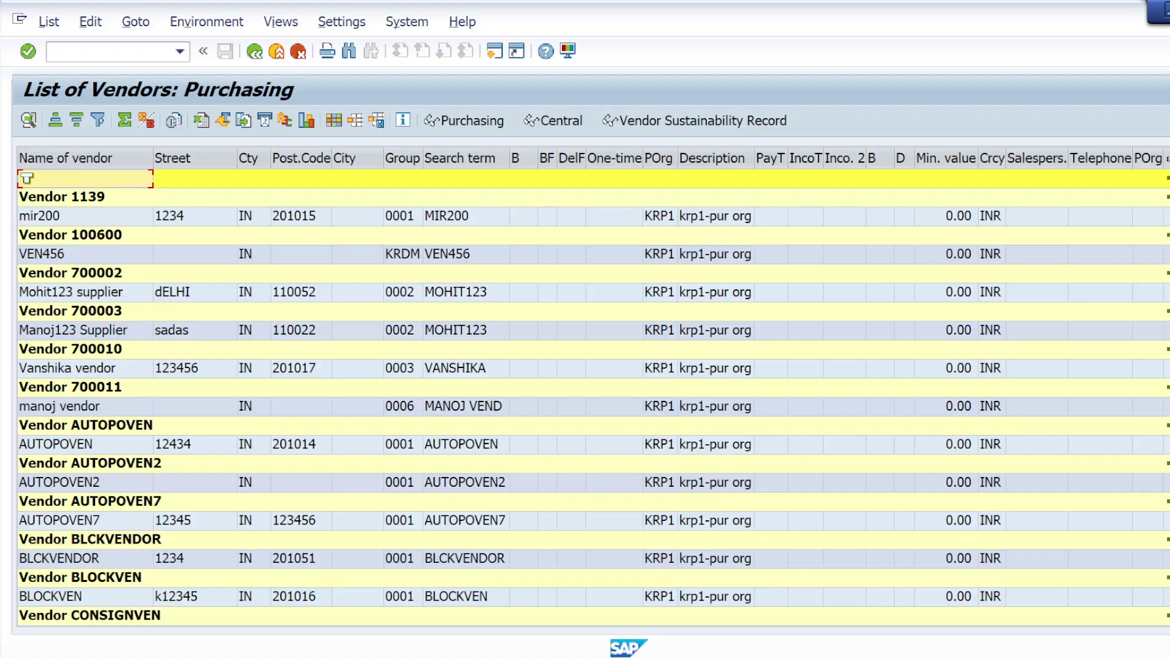
scroll(593, 397, down, 6)
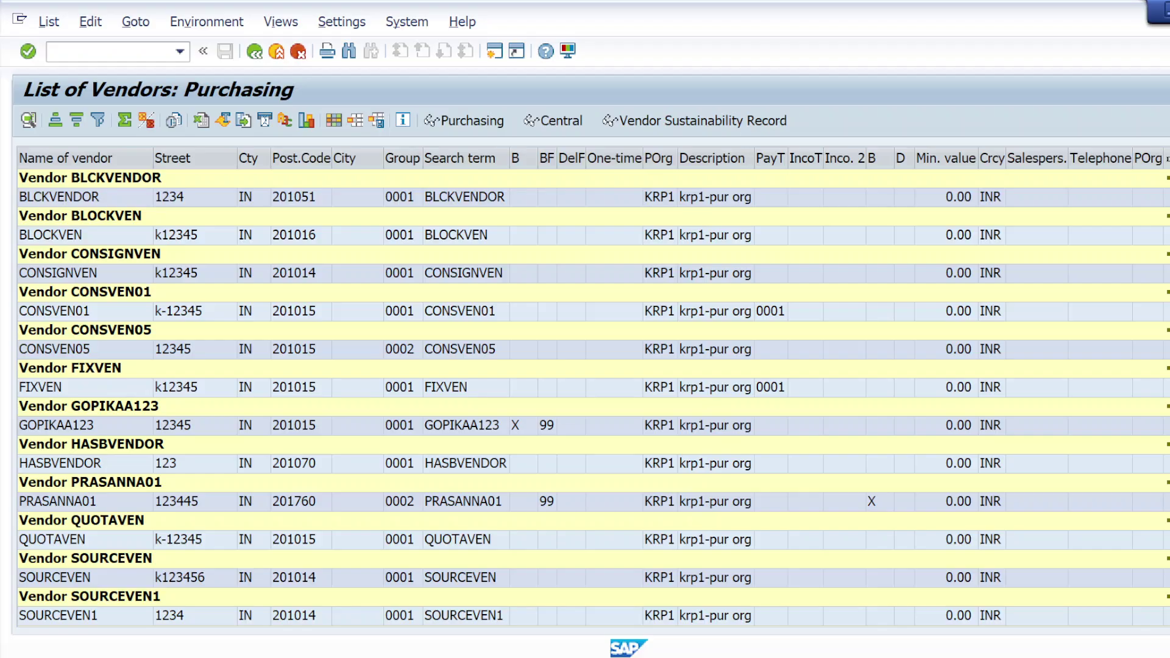
scroll(593, 398, down, 8)
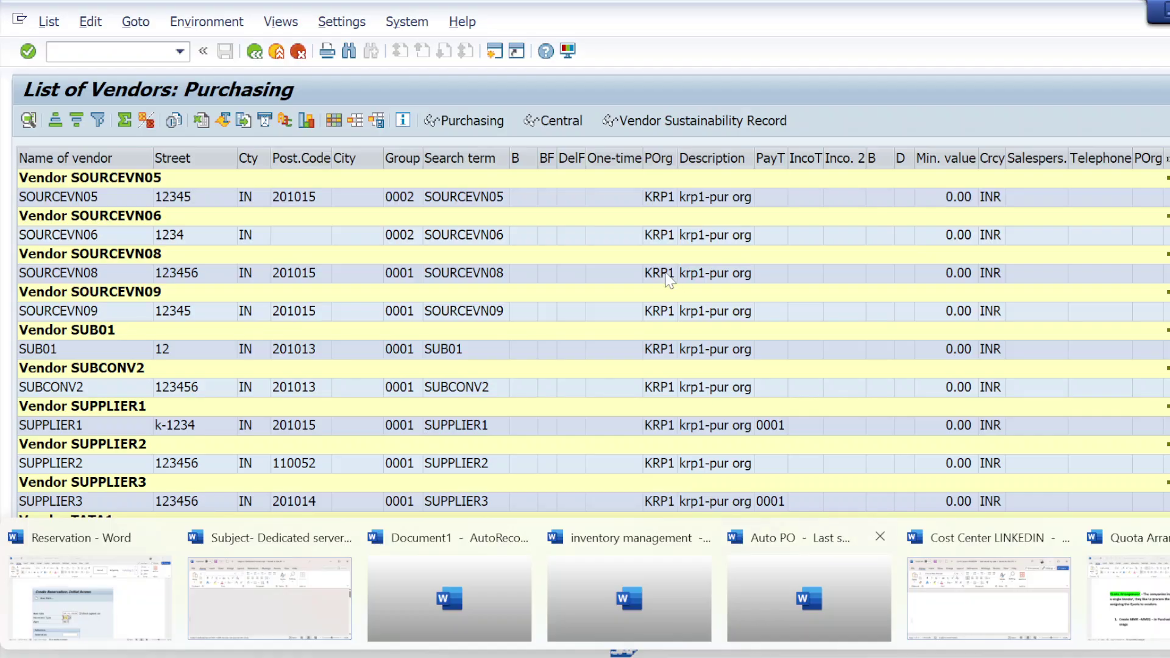
Switch to the Quota arrangement note in Notepad and enter supplier1 below the step2 line
mouse_move(795, 655)
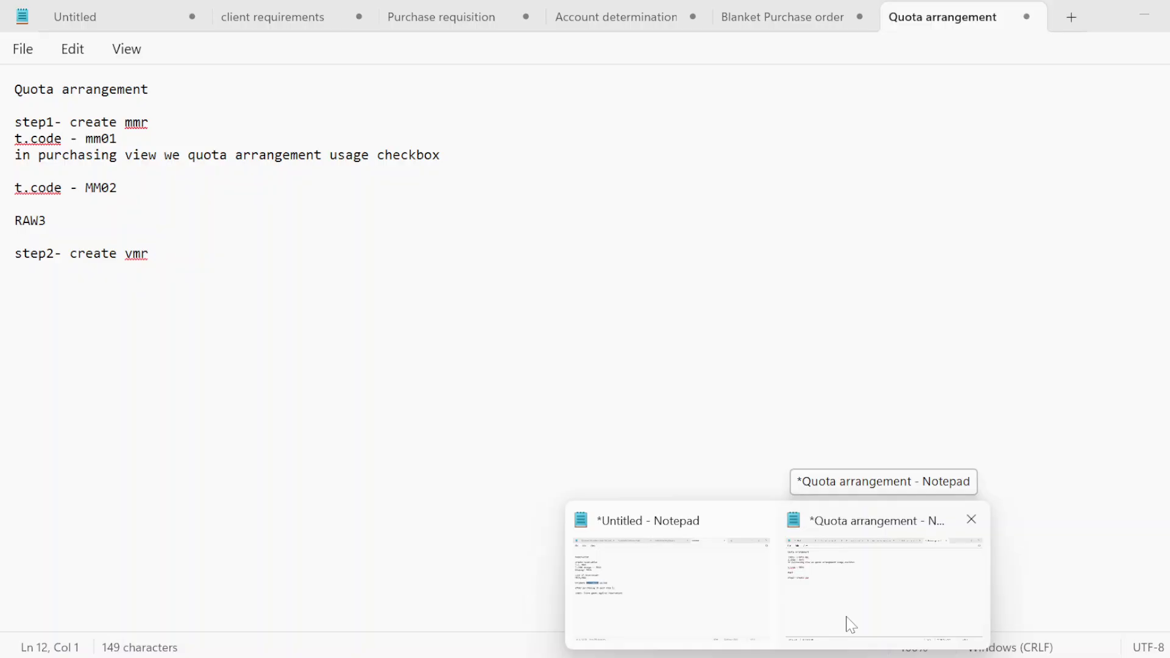
click(851, 624)
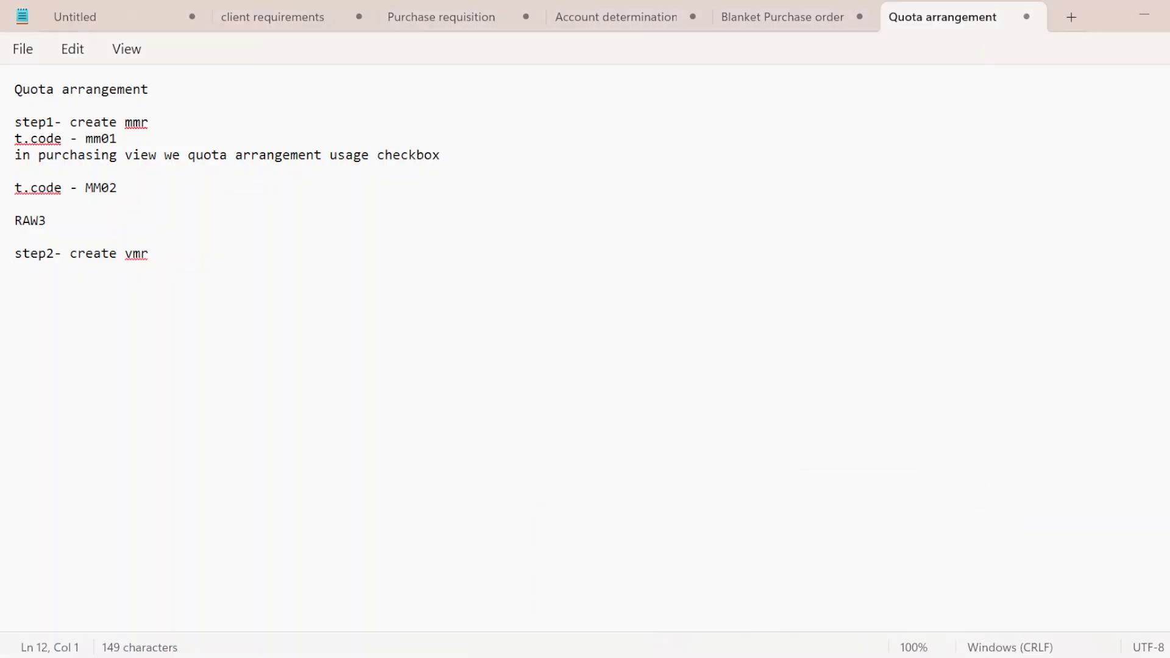
text(supplire)
key(BackSpace)
key(BackSpace)
text(er)
key(BackSpace)
text(1)
Copy supplier1 and paste it on two new lines directly below the original
key(shift+Left)
key(shift+Left)
key(shift+Left)
key(shift+Left)
key(shift+Left)
key(shift+Left)
key(shift+Left)
key(shift+Left)
key(shift+Left)
key(ctrl+c)
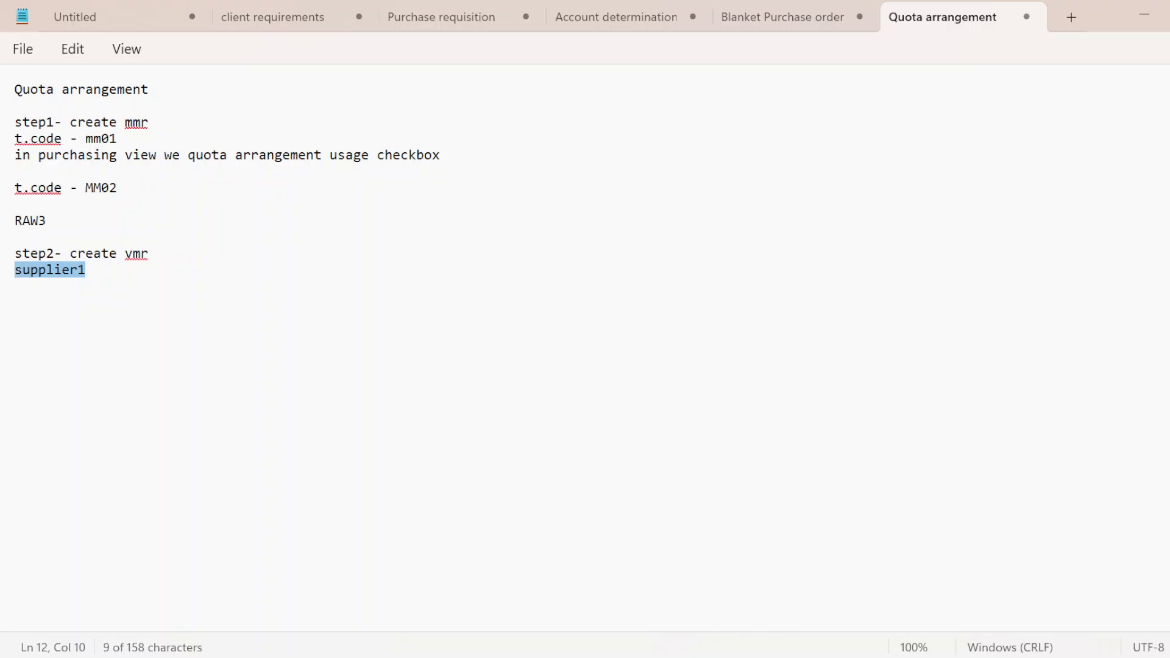
click(22, 270)
click(85, 270)
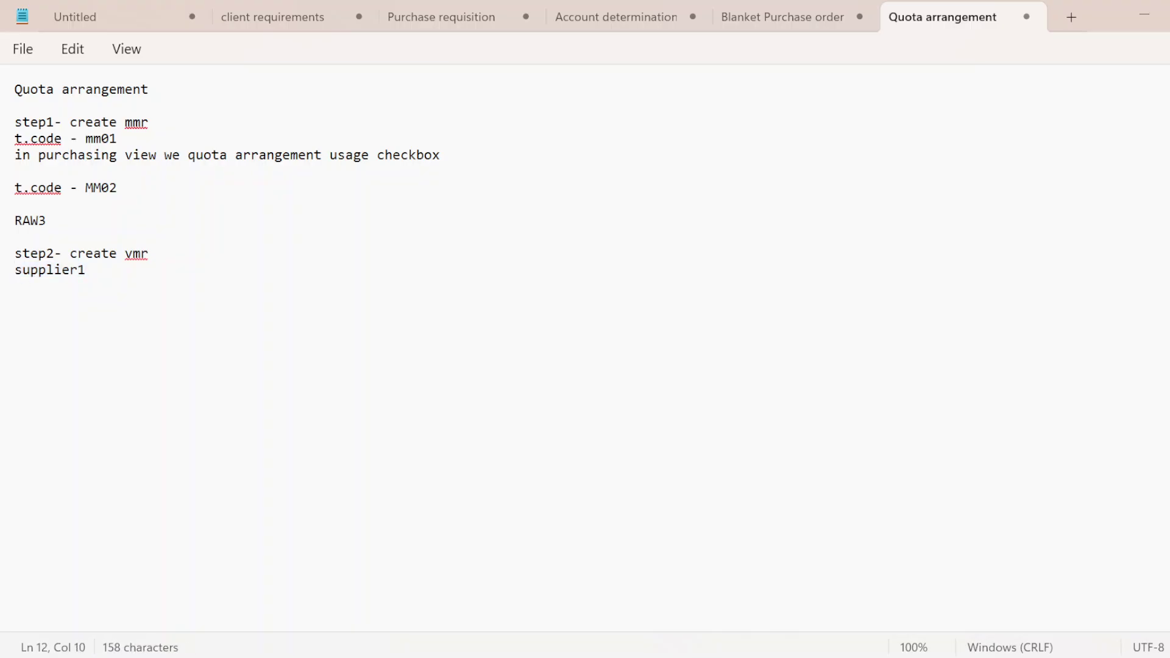
key(Return)
key(ctrl+v)
key(Return)
key(ctrl+v)
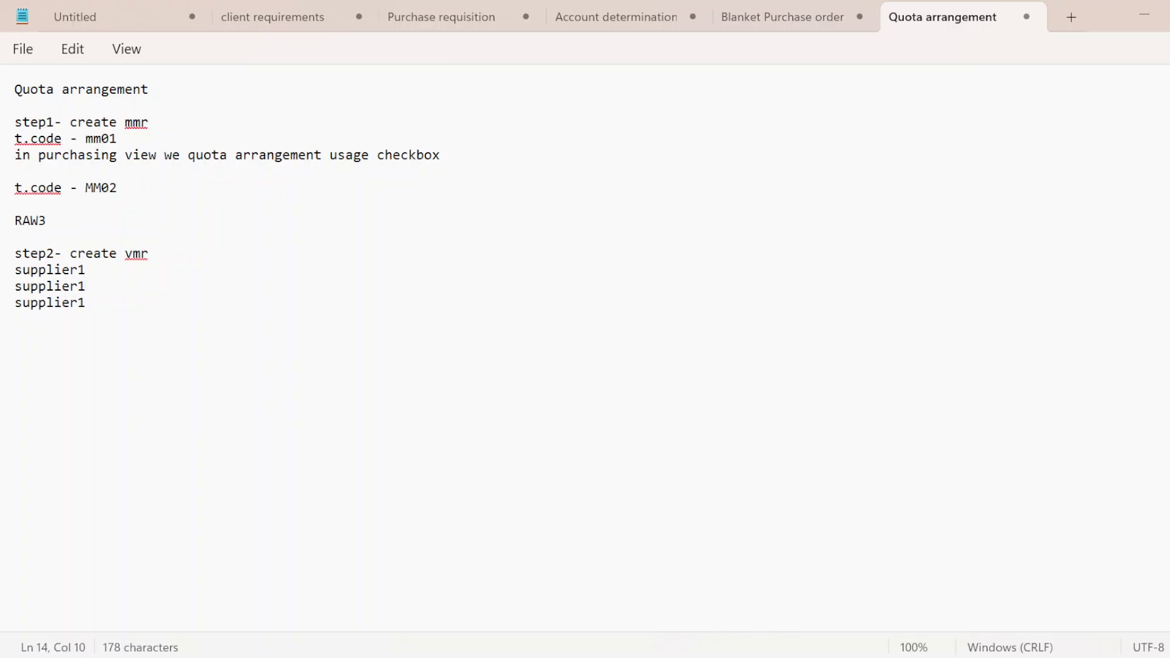
Change the two copied entries to supplier2 and supplier3, and leave blank lines after the list
key(Up)
key(BackSpace)
text(2)
key(Down)
key(BackSpace)
text(3)
key(Return)
key(Return)
key(Return)
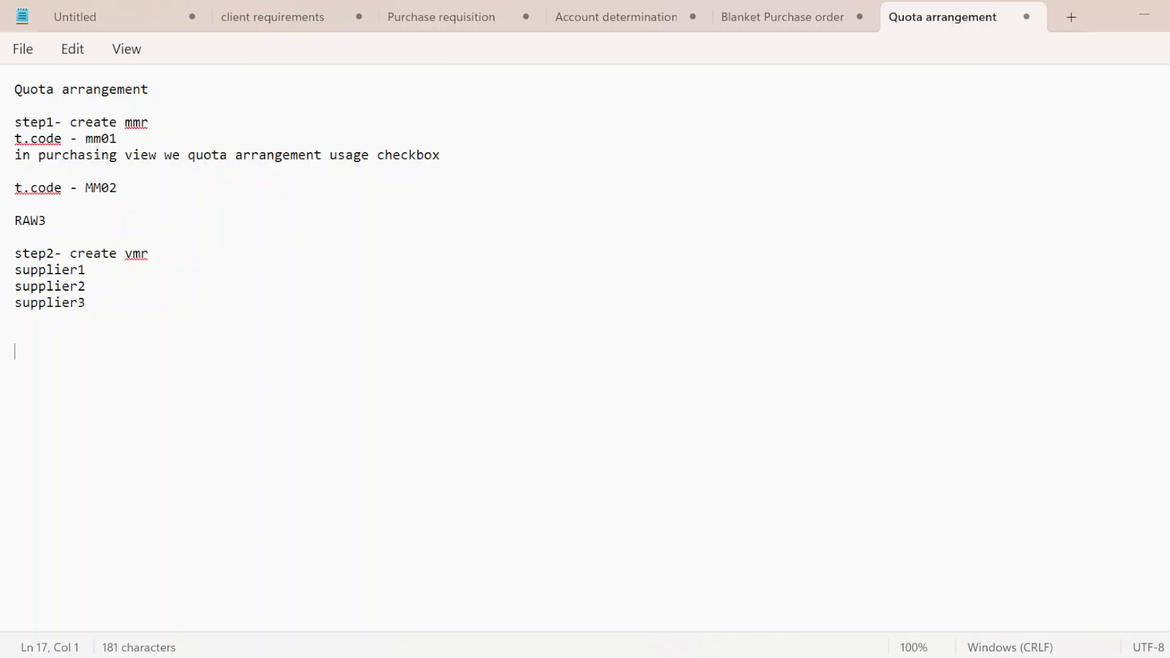
Add the line "step3- create PIR" to the note and start a new line after it
text(step3-)
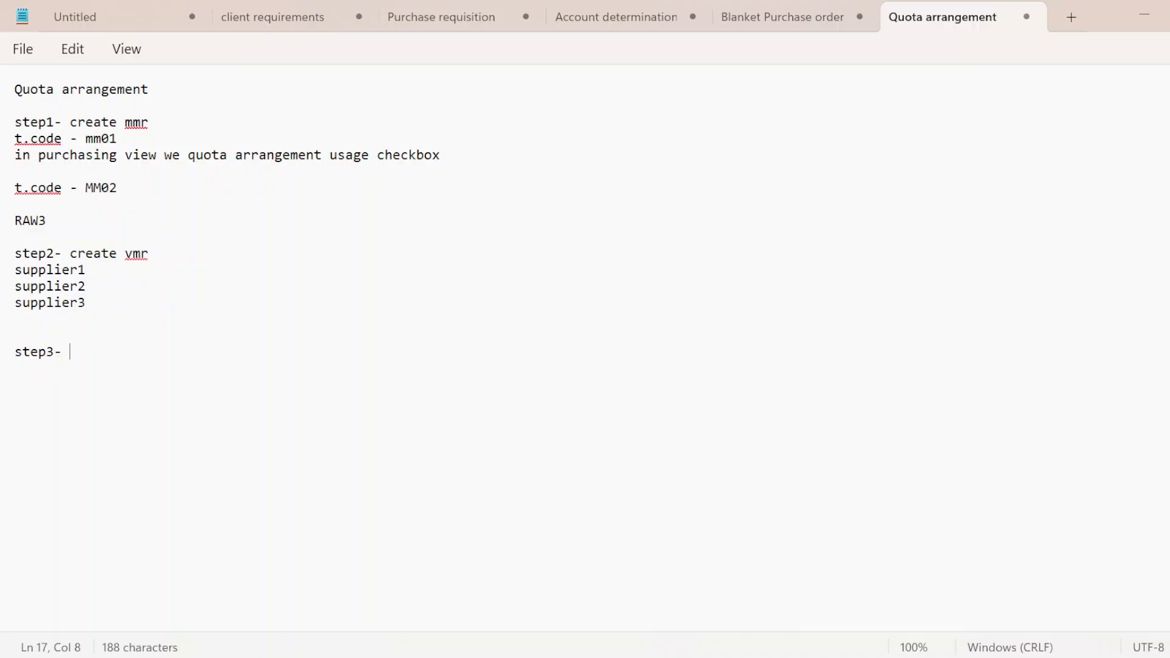
text(reate)
key(Caps_Lock)
text(PIR)
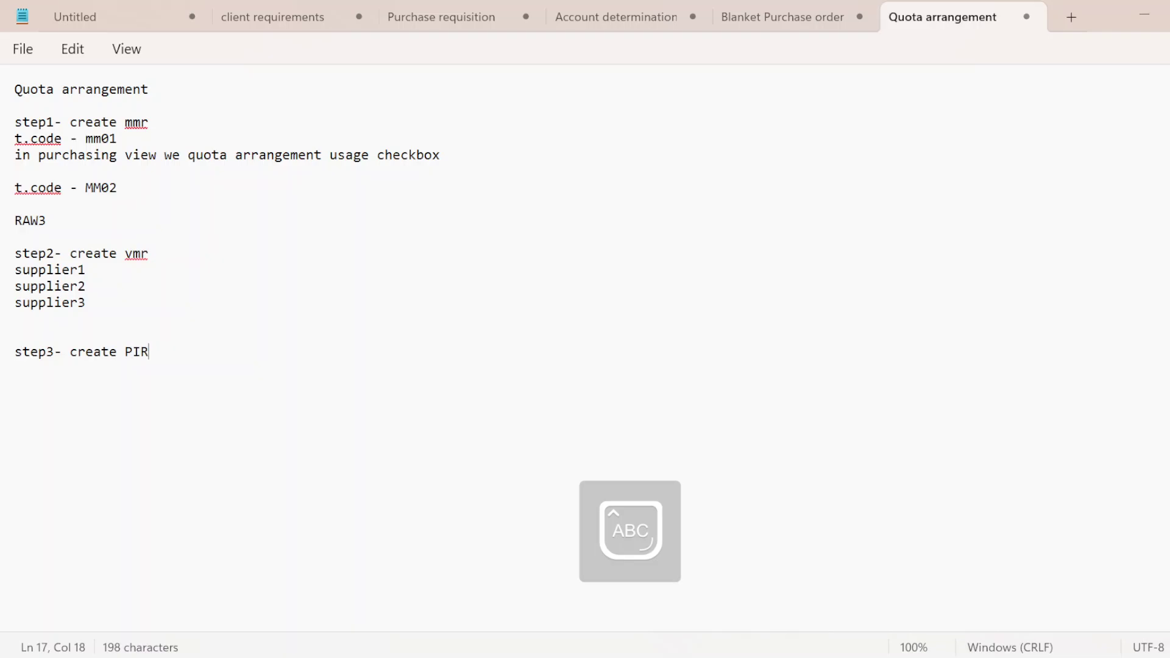
key(Return)
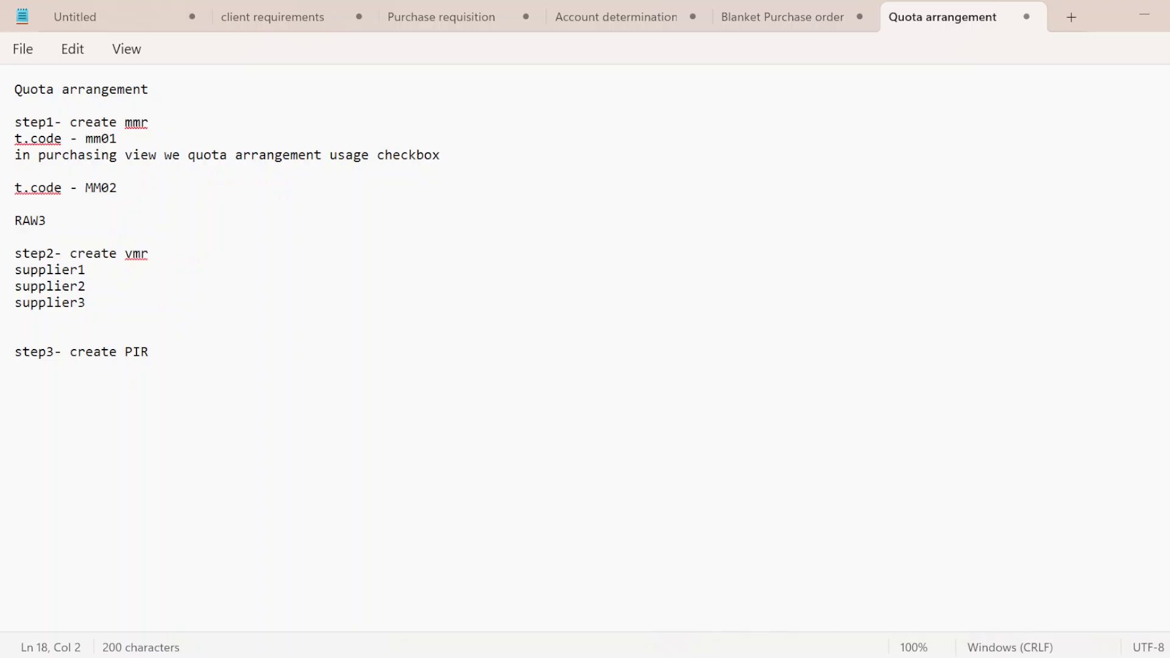
Add the line "T.CODE- ME11" below the step3 line, followed by new empty lines
text(T.CODE-)
key(Caps_Lock)
text(me)
key(BackSpace)
key(BackSpace)
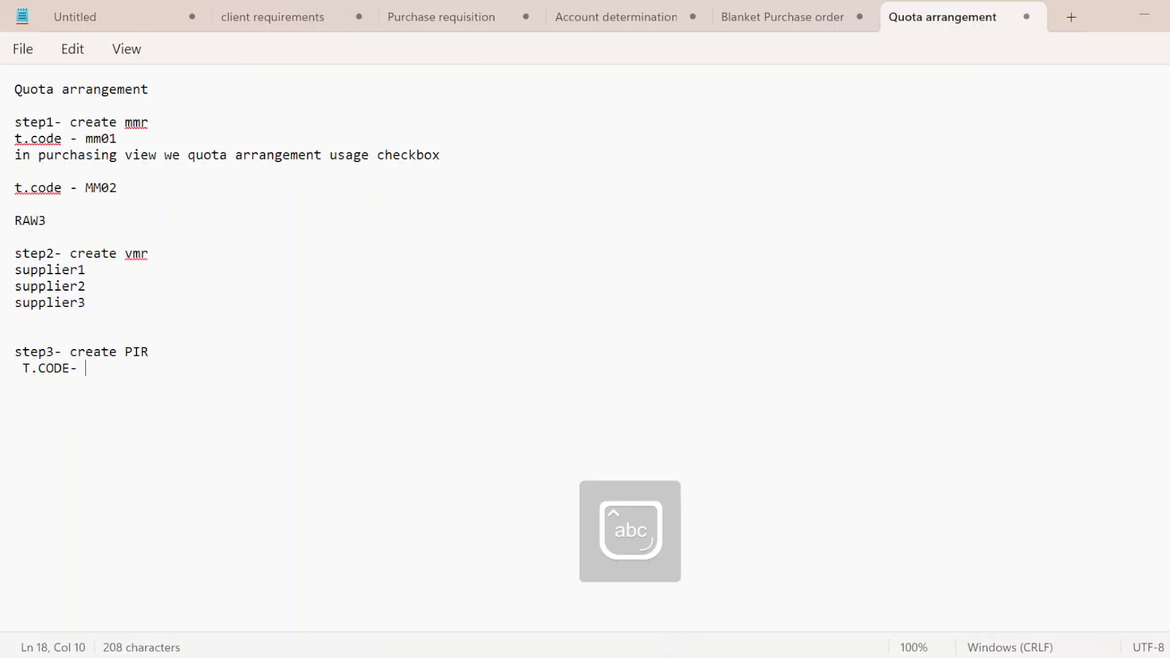
key(Caps_Lock)
text(ME11)
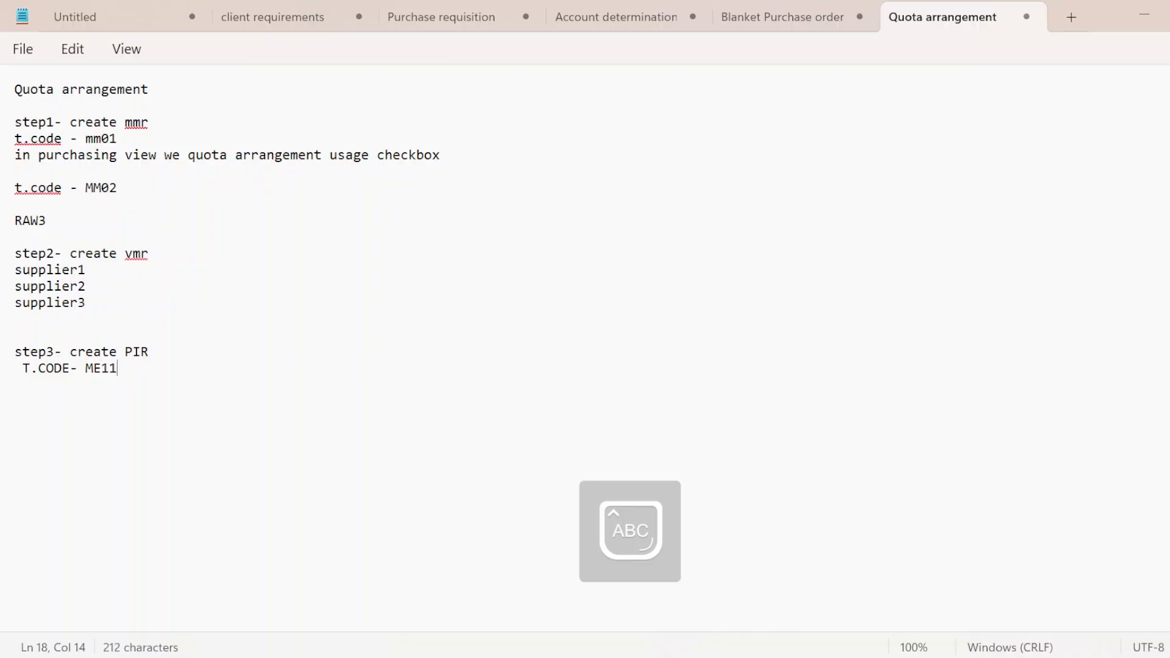
key(Return)
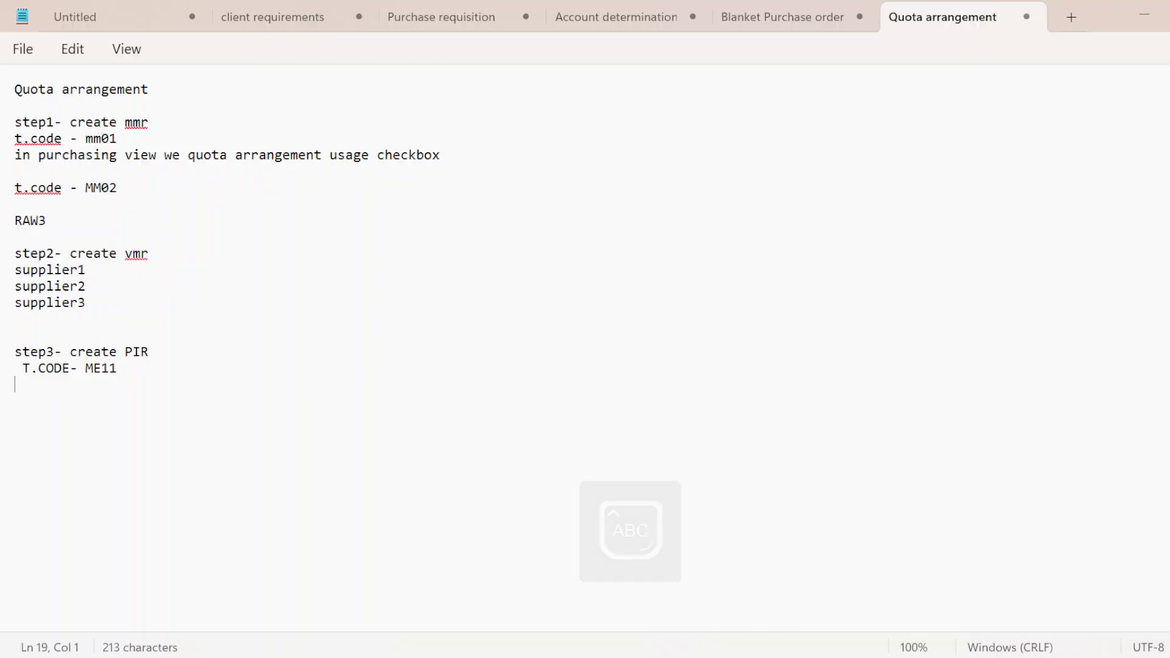
key(Return)
Switch back to SAP and open the info record creation transaction ME11 in a new session
key(alt+Tab)
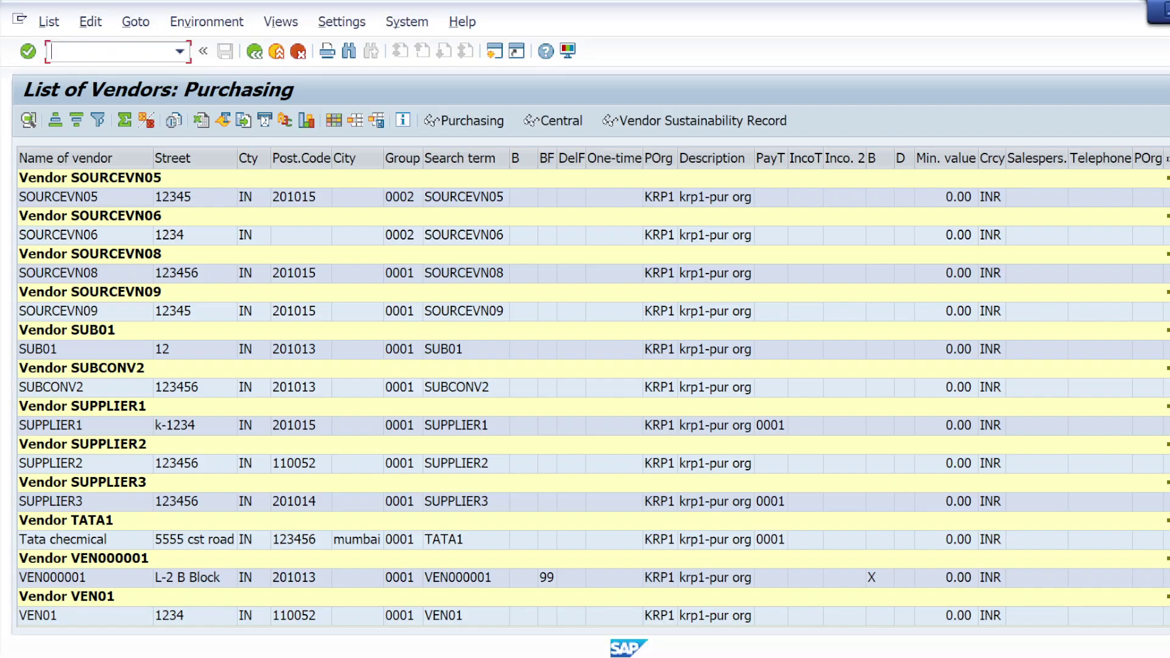
text(/NME11)
key(Return)
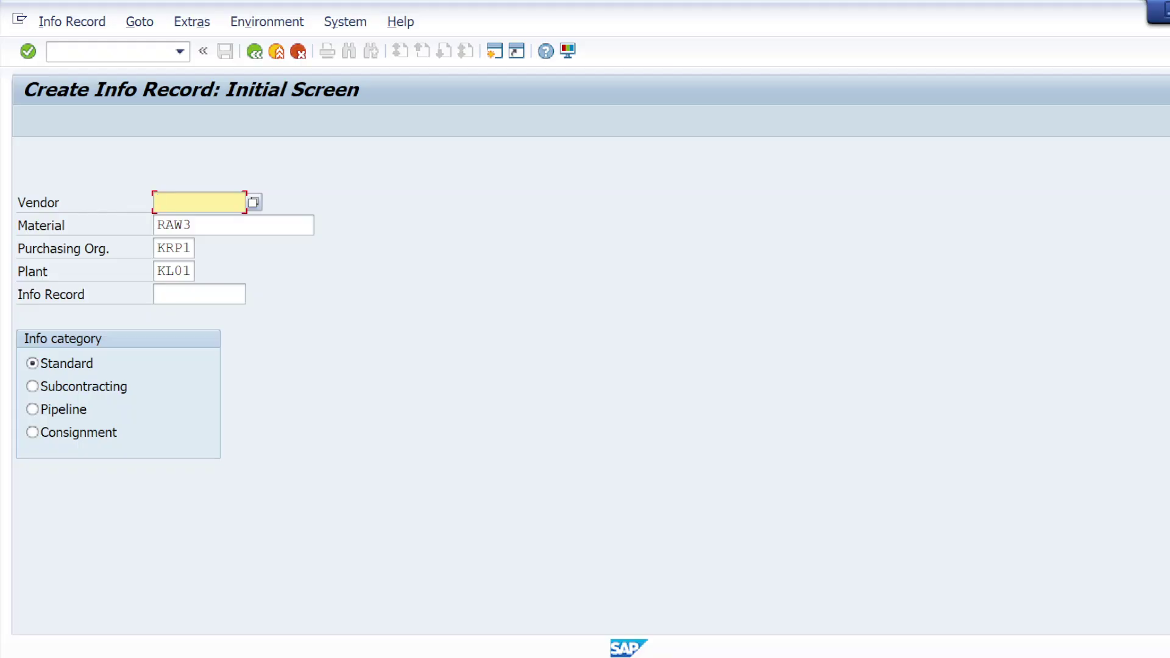
Switch to the Notepad note, copy RAW3 from above step2, and paste it below the ME11 line, followed by a hyphen
key(alt+Tab)
key(alt+Tab)
key(alt+shift+Tab)
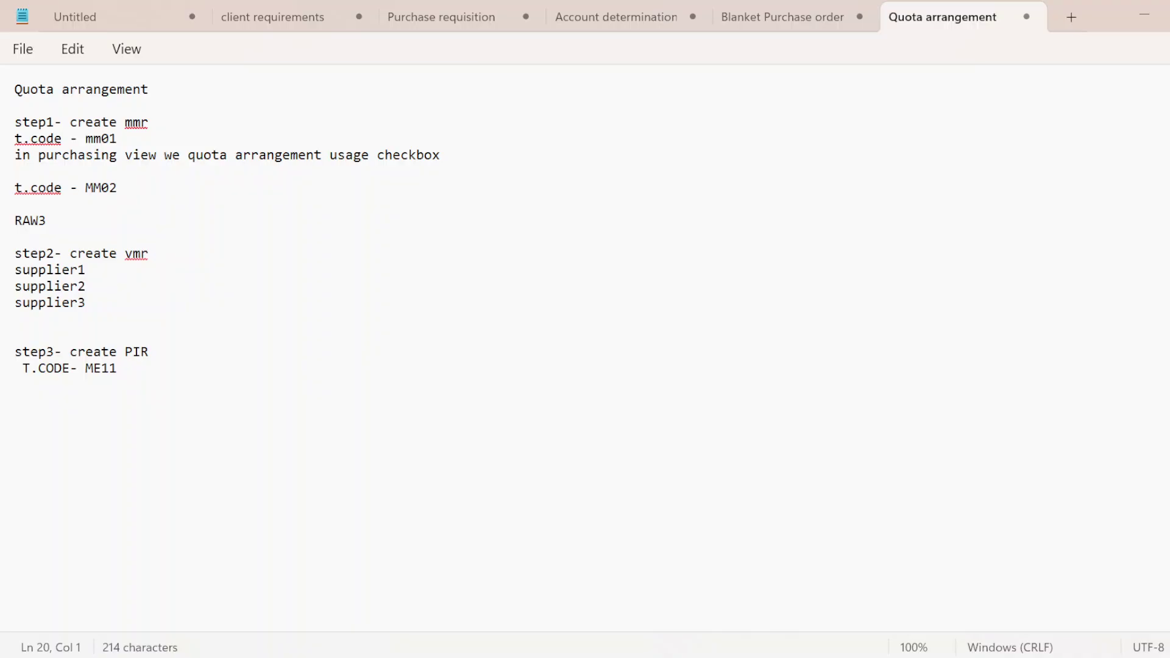
drag(13, 220, 54, 238)
key(Up)
key(Up)
key(shift+Right)
key(shift+Right)
key(shift+Right)
key(shift+Right)
key(shift+Right)
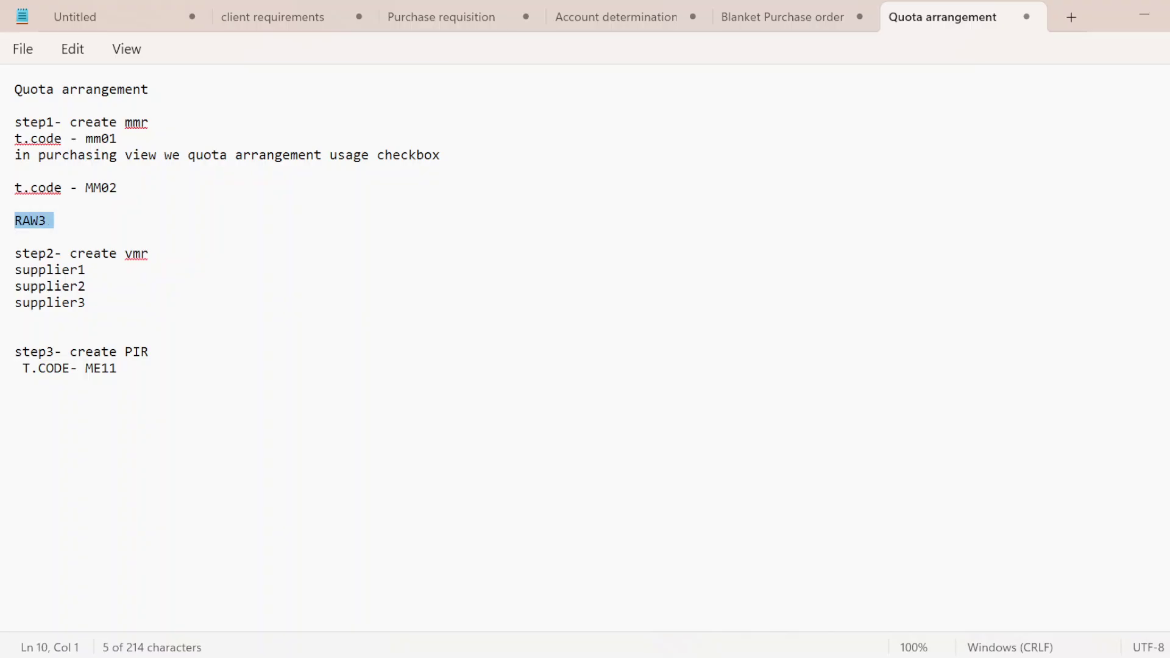
key(shift+Left)
key(ctrl+c)
key(ctrl+End)
key(Return)
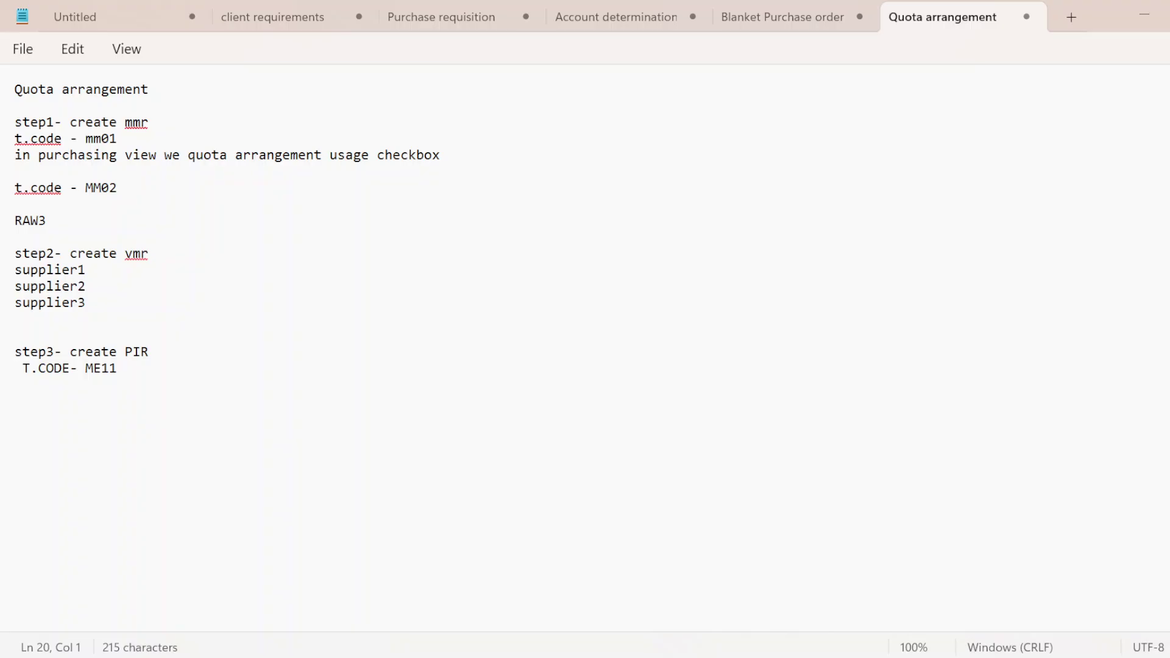
key(ctrl+v)
text(-)
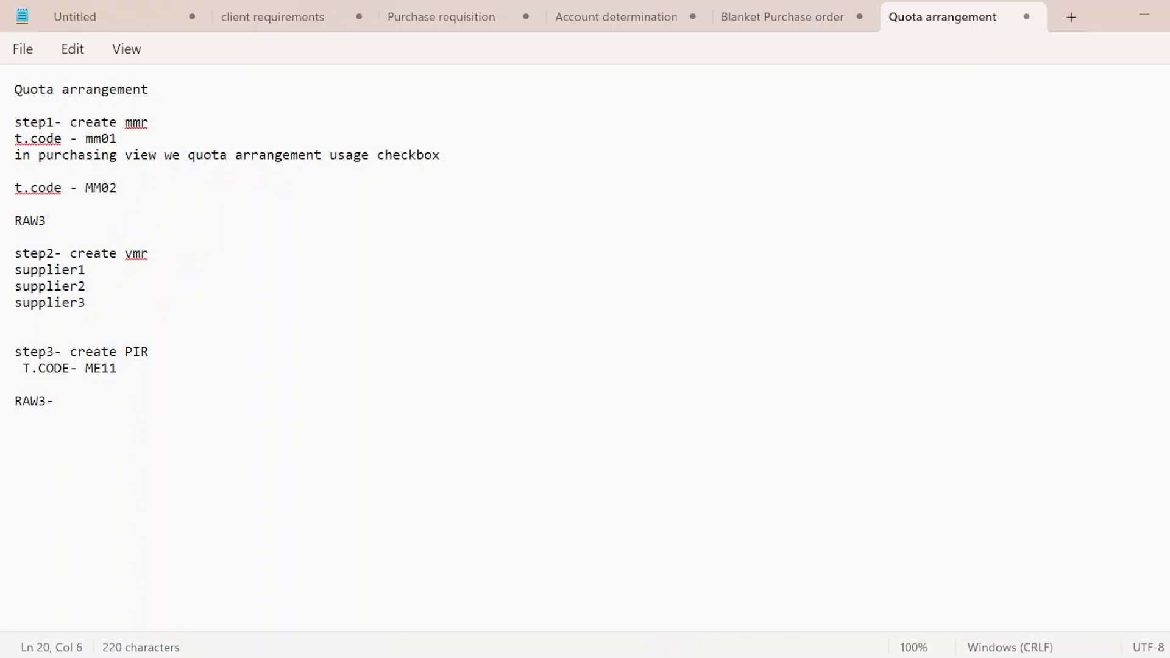
Paste RAW3 two more times below the "RAW3-" line, with a blank line between entries
key(Return)
key(Return)
key(ctrl+v)
key(Return)
key(Return)
key(ctrl+v)
Use the copied supplier1 text to complete the first two material lines as RAW3-supplier1 and RAW3-supplier2
drag(15, 270, 85, 269)
key(ctrl+c)
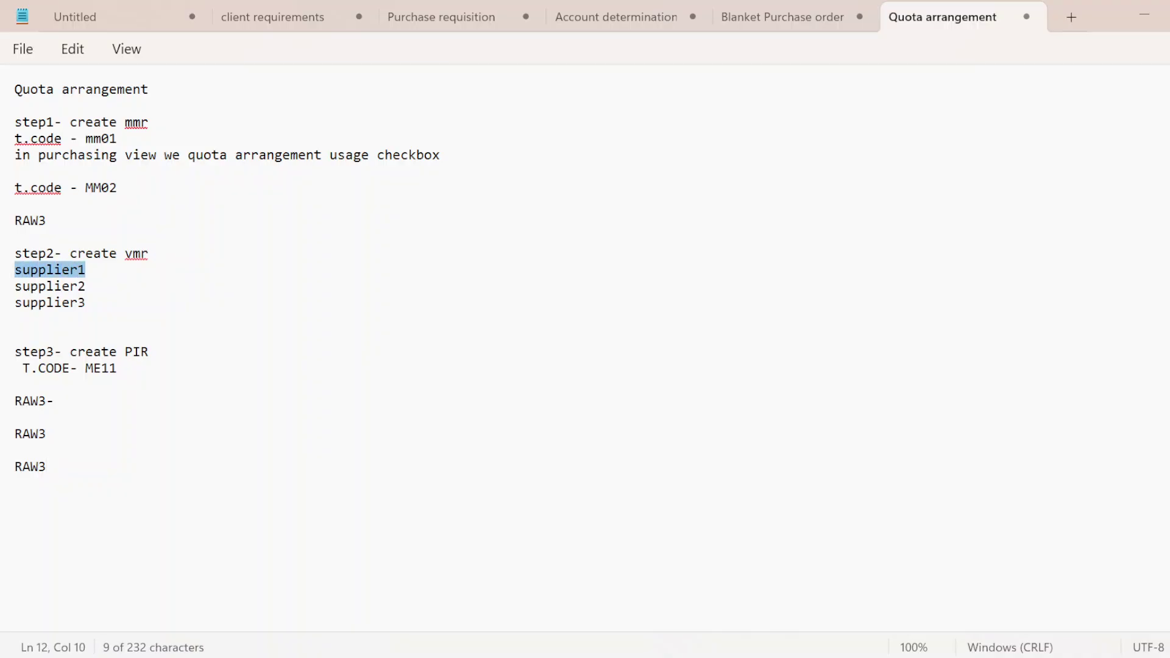
click(55, 401)
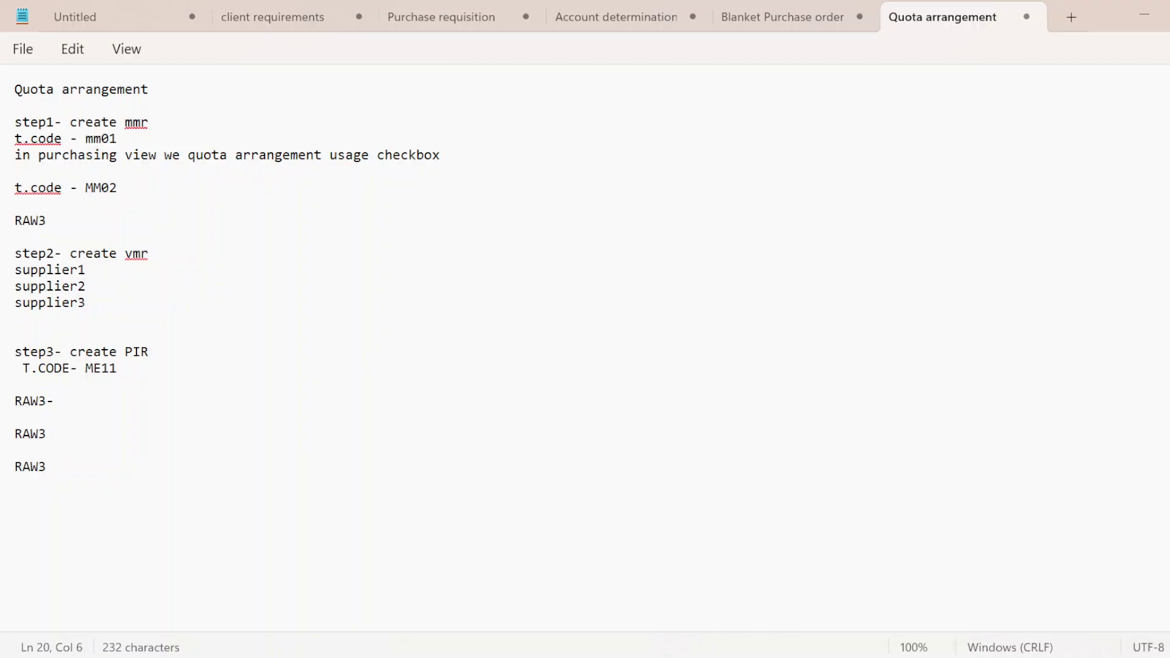
key(ctrl+v)
click(47, 434)
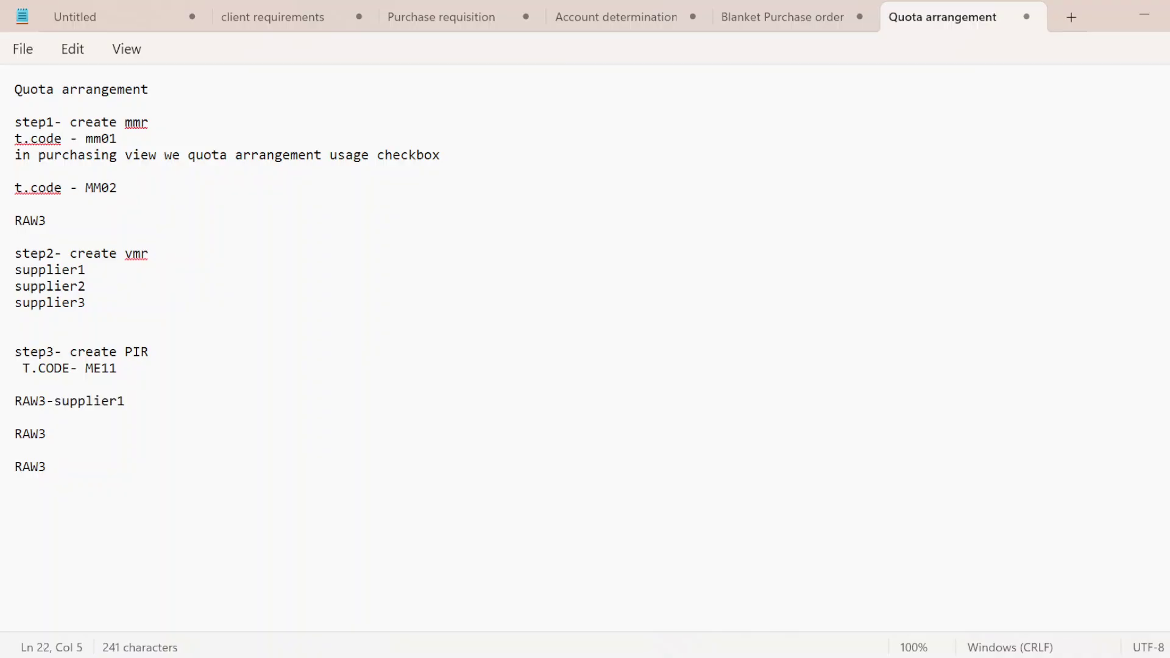
text(-)
key(ctrl+v)
key(BackSpace)
text(2)
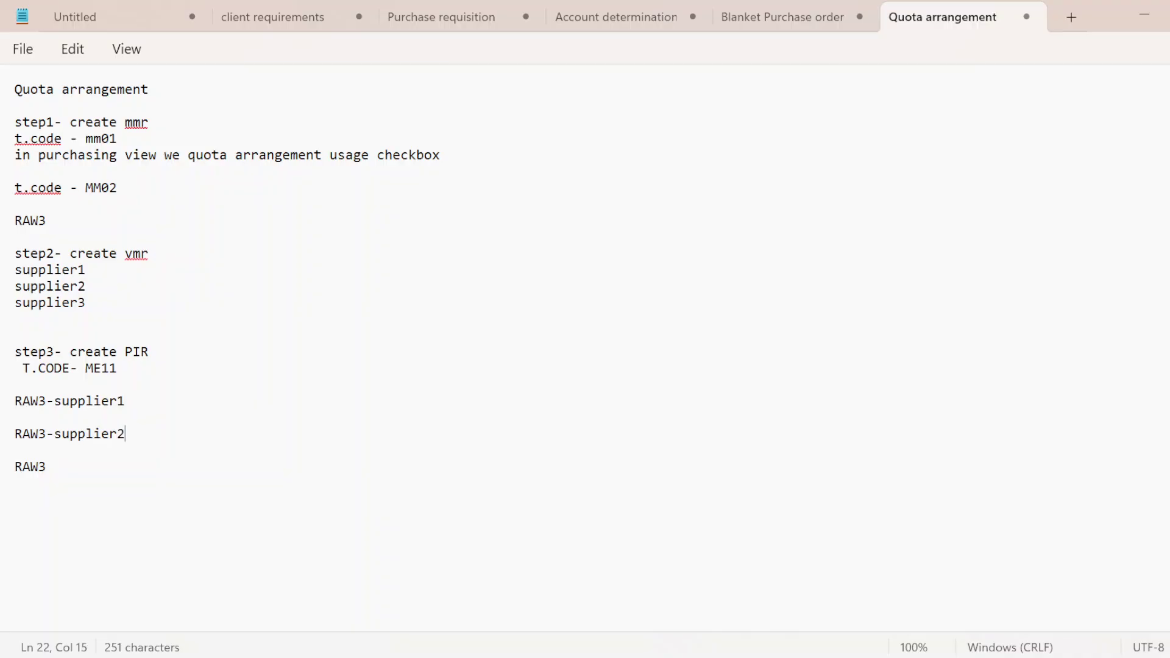
Complete the last material line as RAW3-supplier3
text(-)
key(ctrl+v)
text(-)
key(BackSpace)
key(BackSpace)
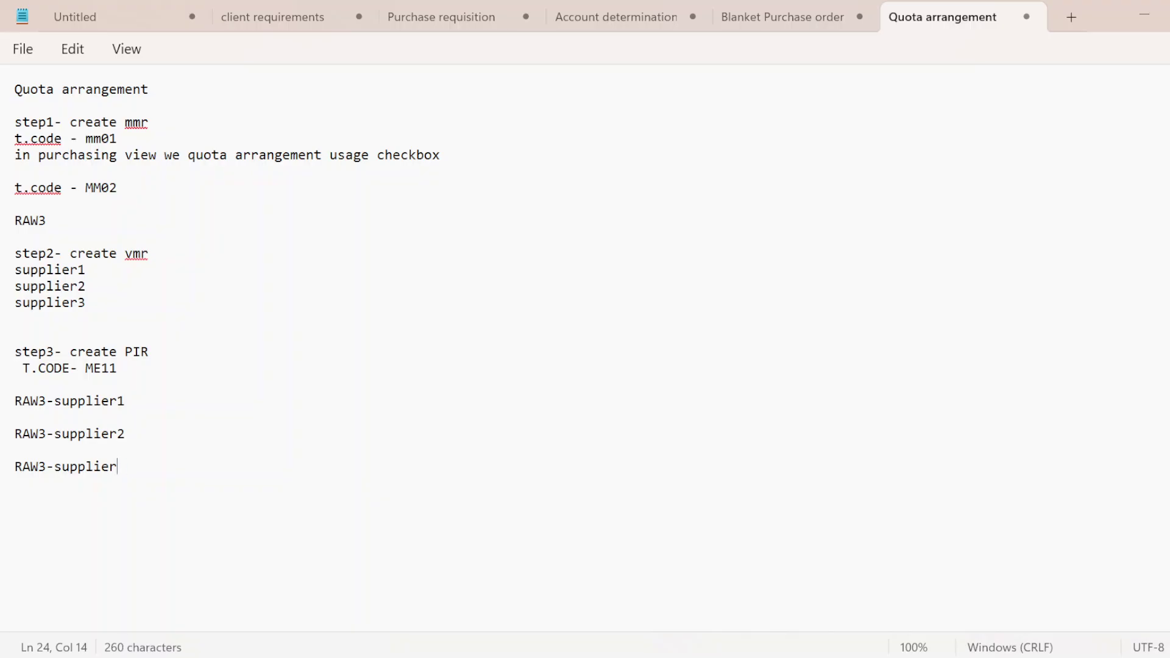
text(3)
text(---)
Switch to SAP and start a standard info record for vendor SUPPLIER1, material RAW3, purchasing organization KRP1 and plant KL01
key(alt+Tab)
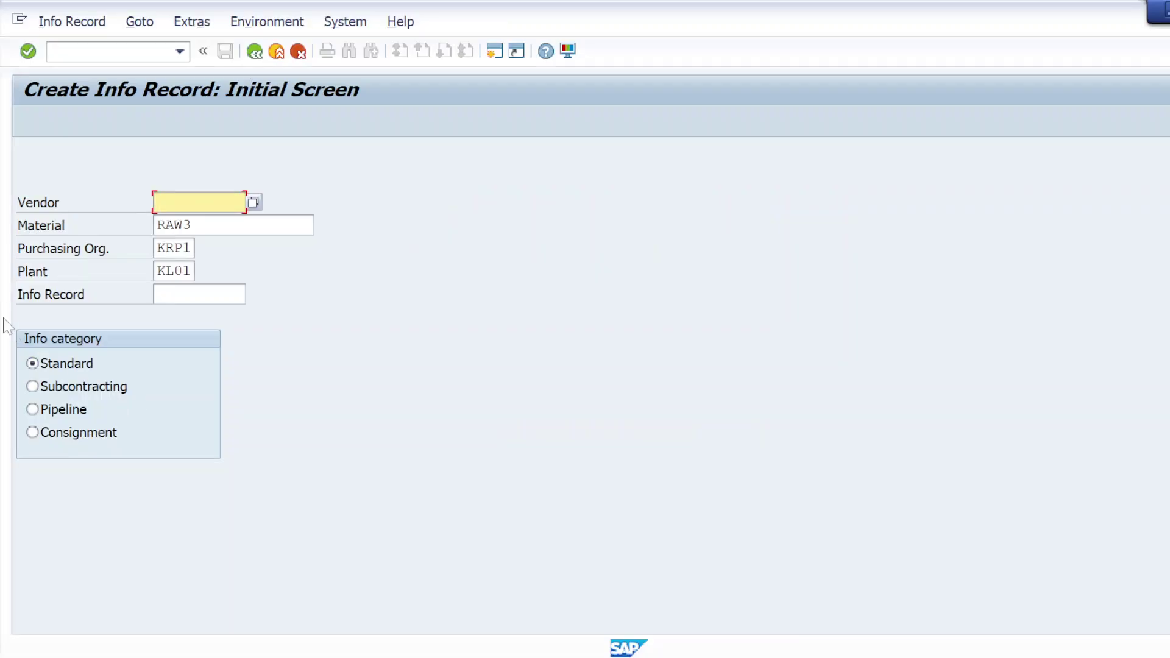
text(Suppl)
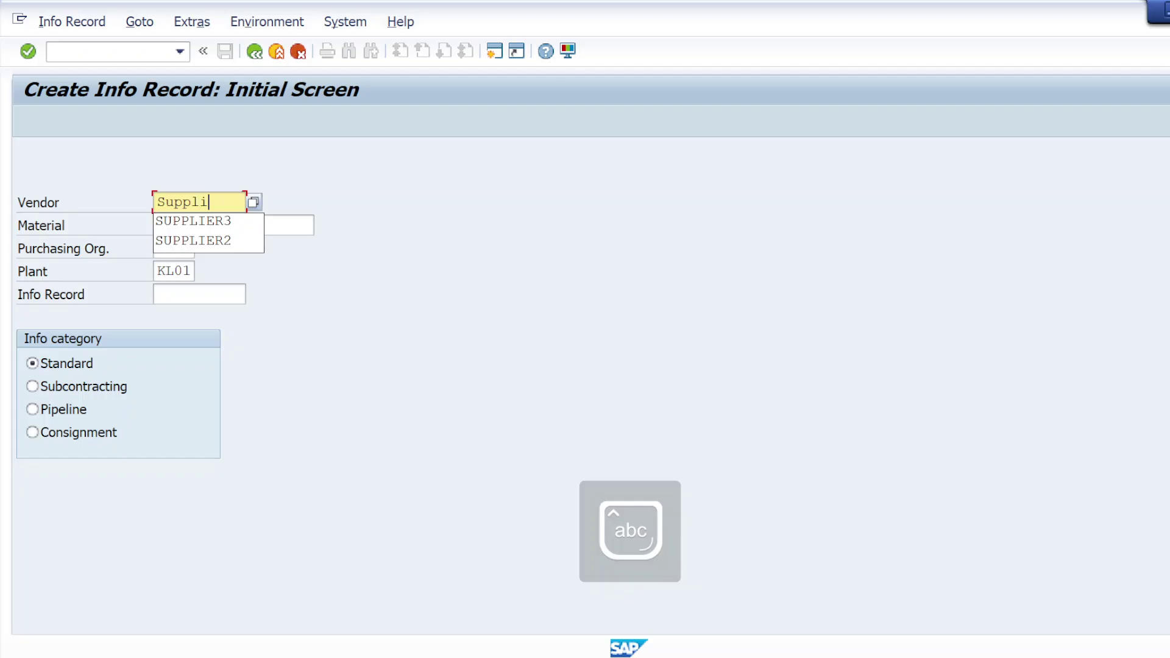
text(i)
click(196, 240)
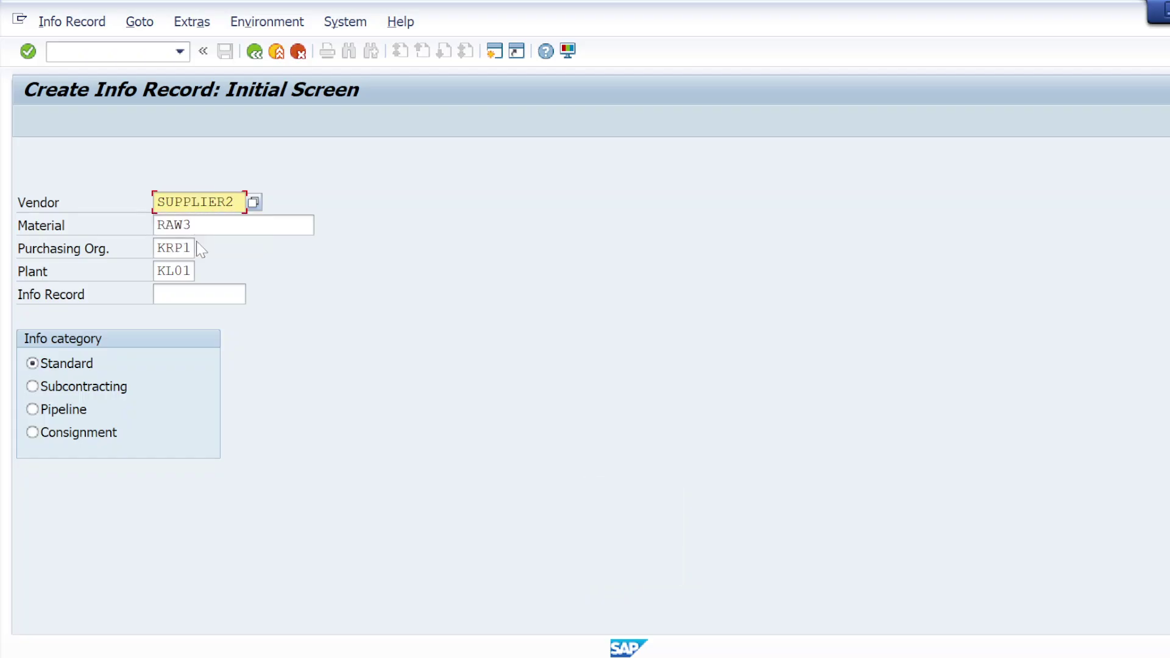
key(BackSpace)
text(1)
click(28, 52)
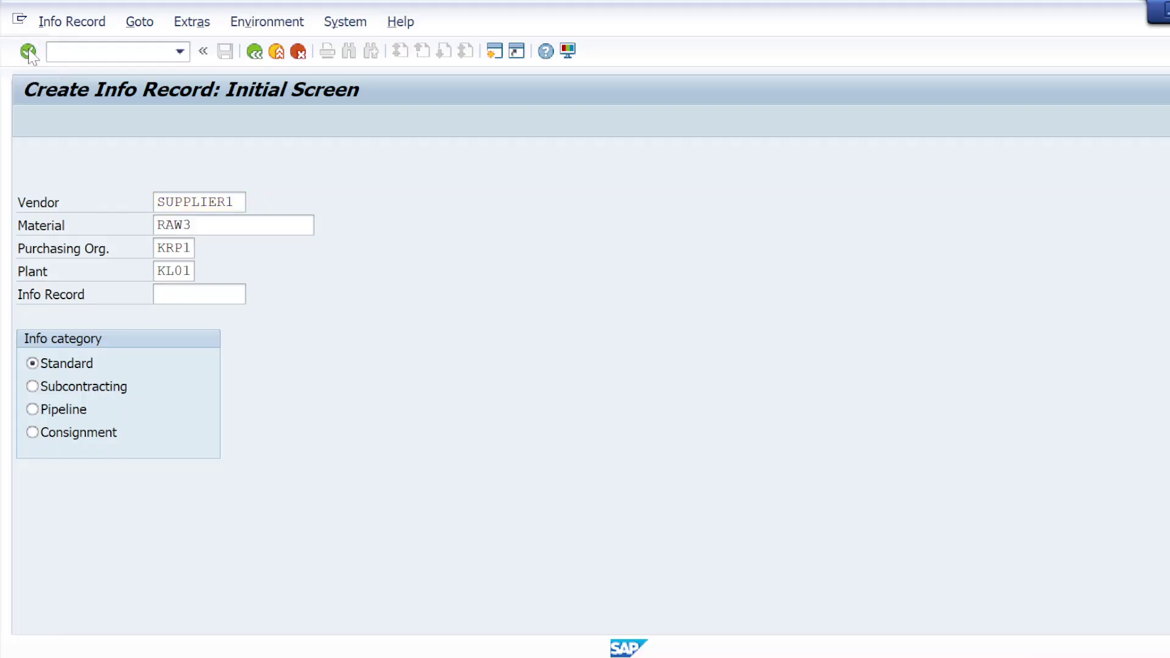
click(28, 52)
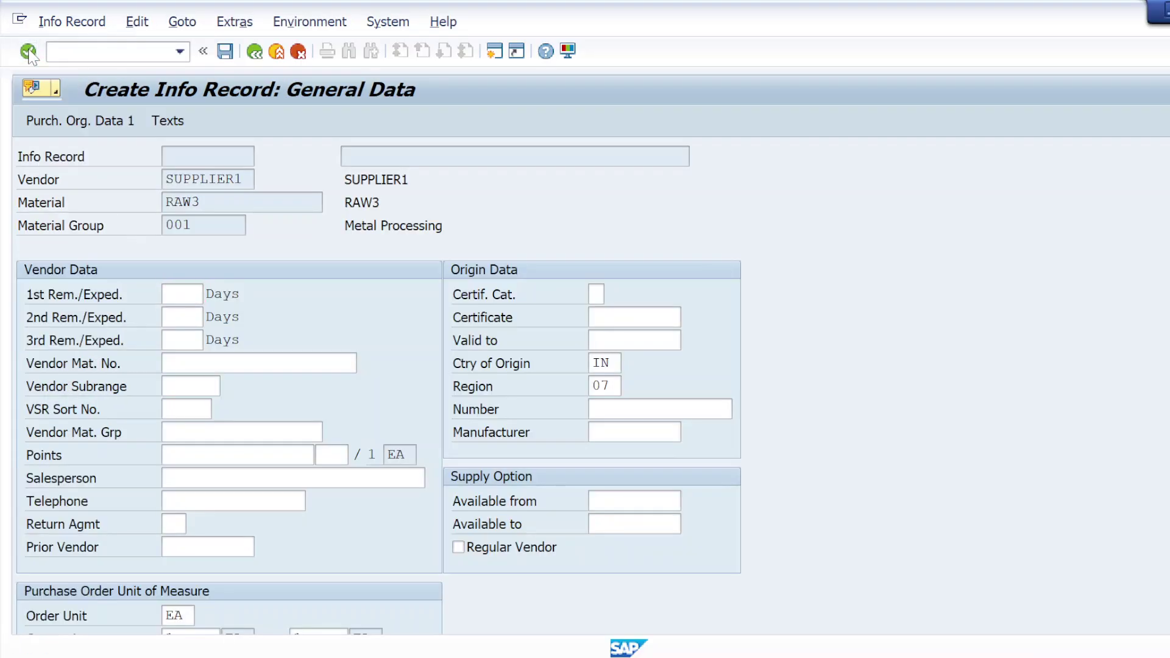
Enter a planned delivery time of 5 days, net price 200 INR, standard quantity 10 and purchasing group 001 for SUPPLIER1
text(5)
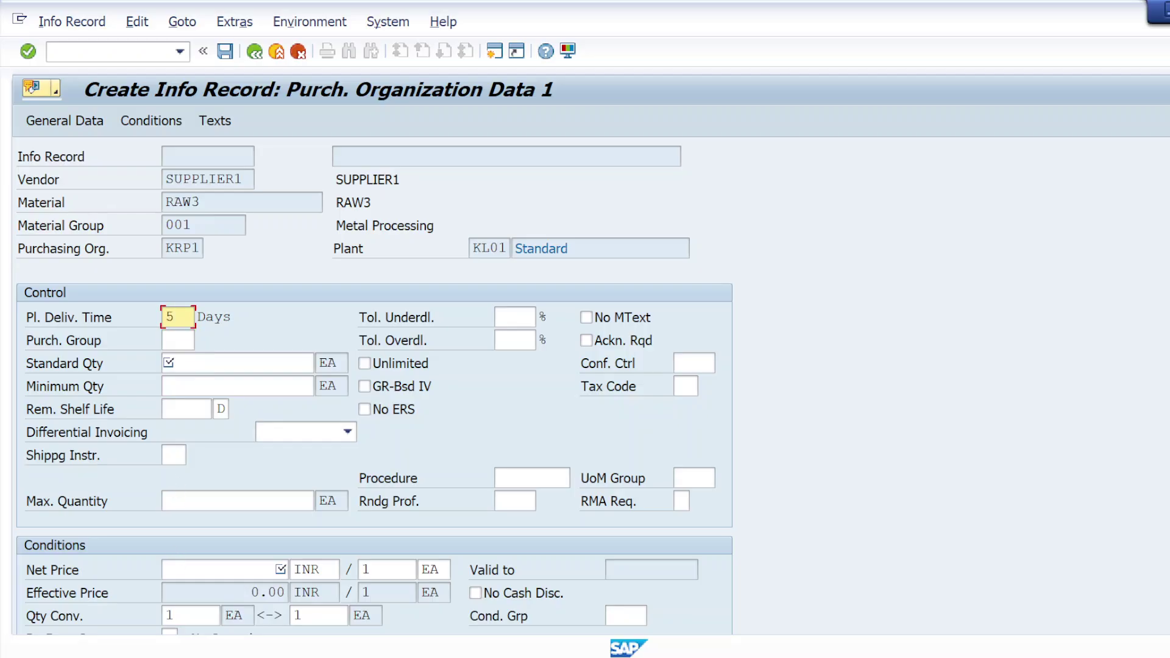
click(276, 570)
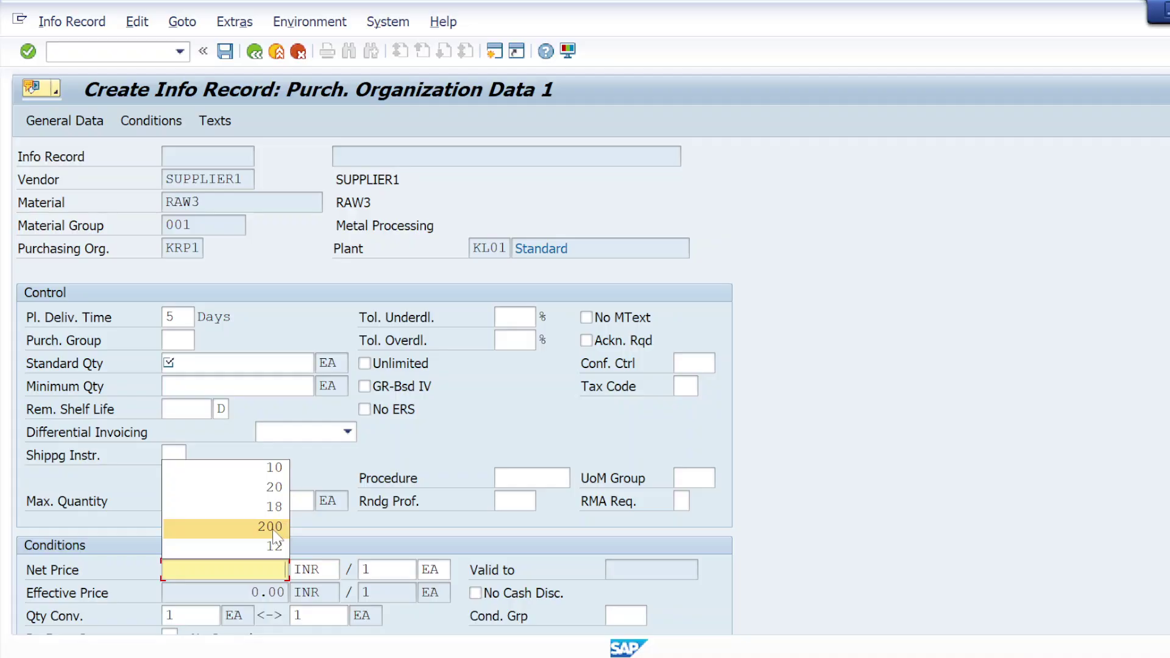
click(275, 527)
click(28, 53)
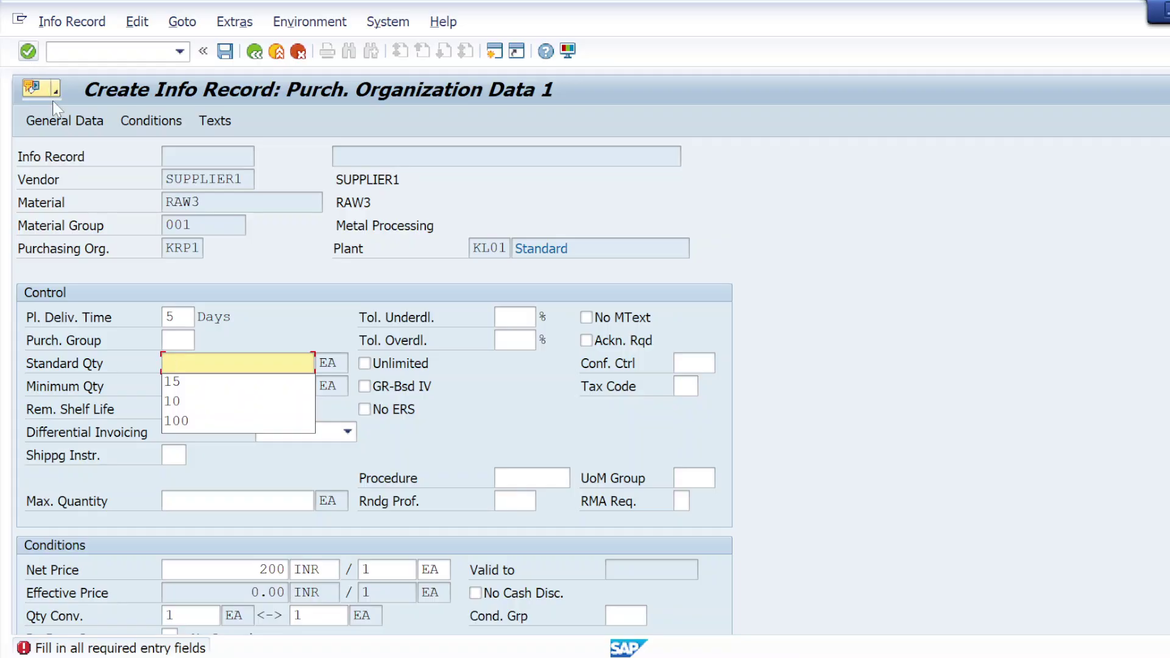
click(174, 401)
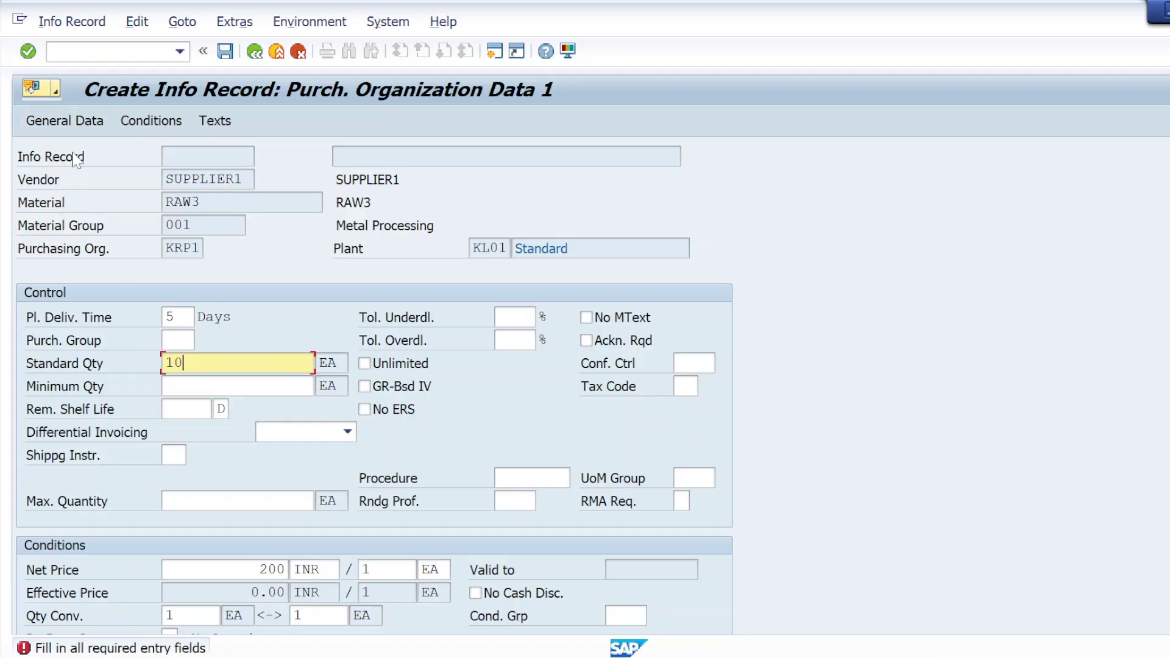
click(29, 52)
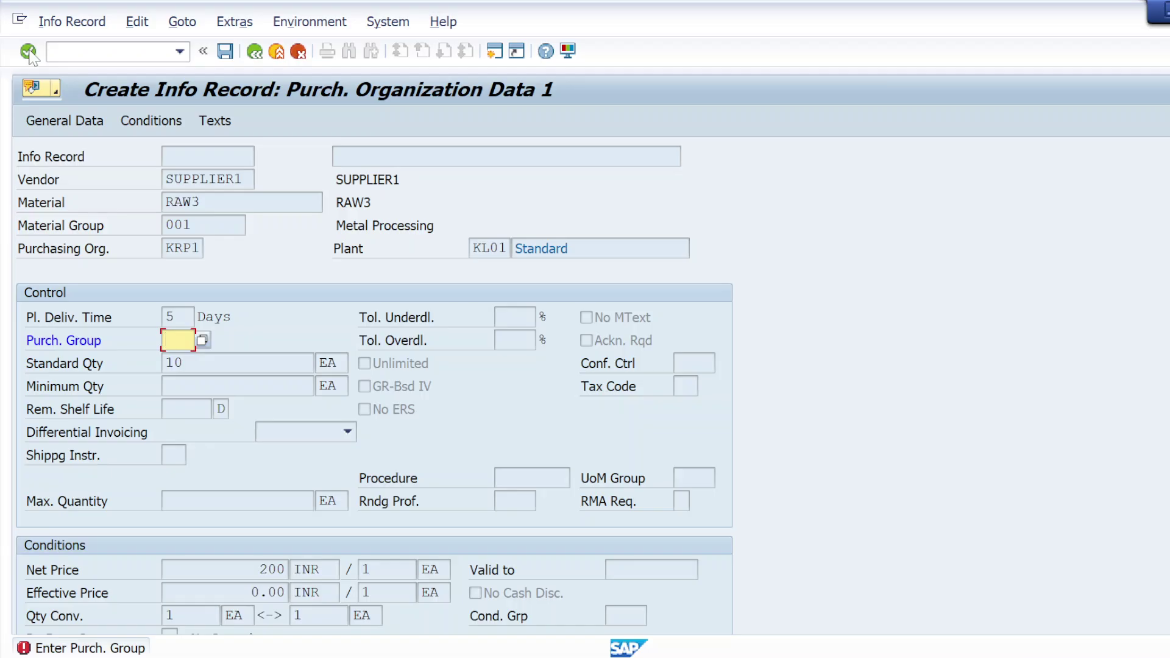
text(001)
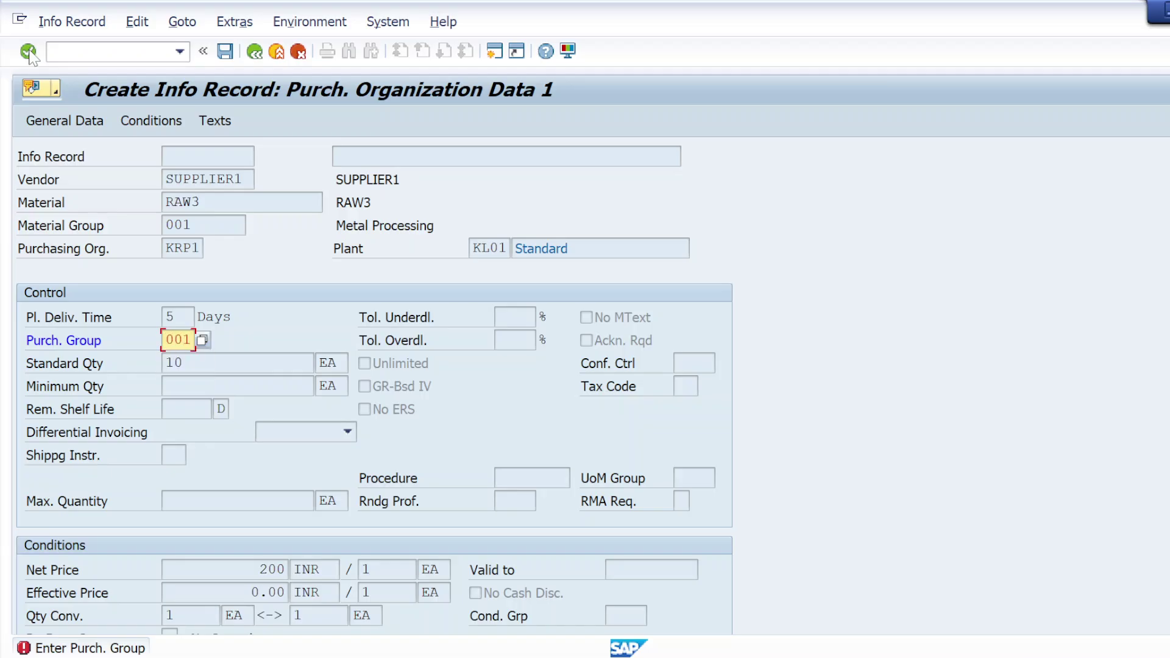
click(29, 53)
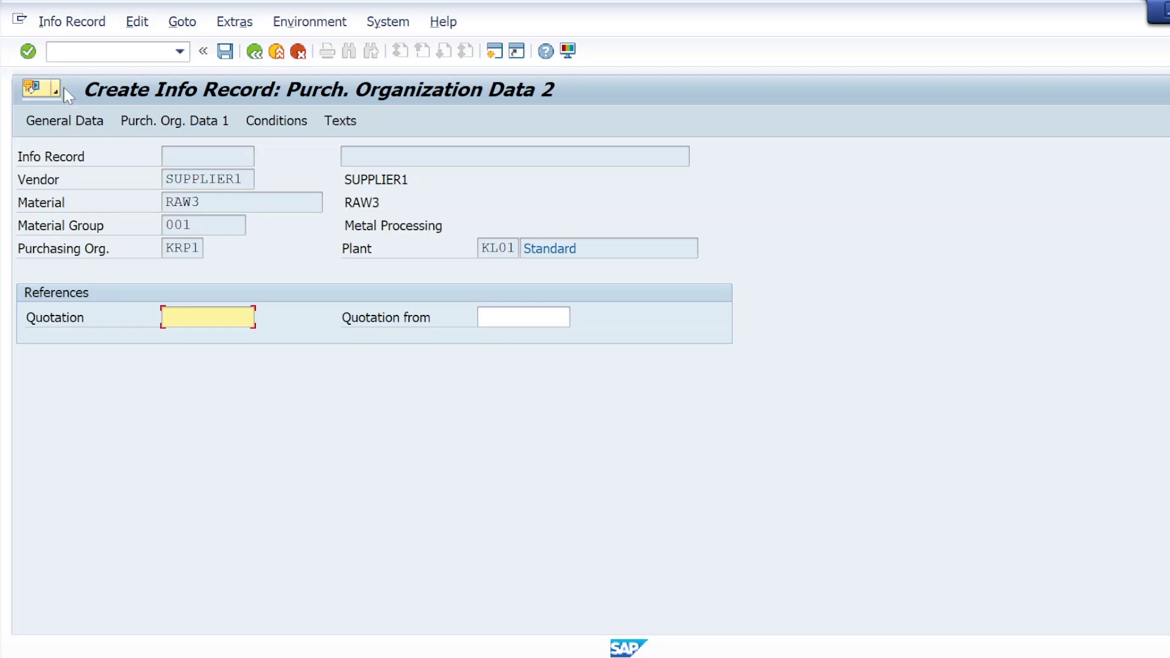
Proceed through the reference and text screens without entries and save the SUPPLIER1 info record
click(28, 52)
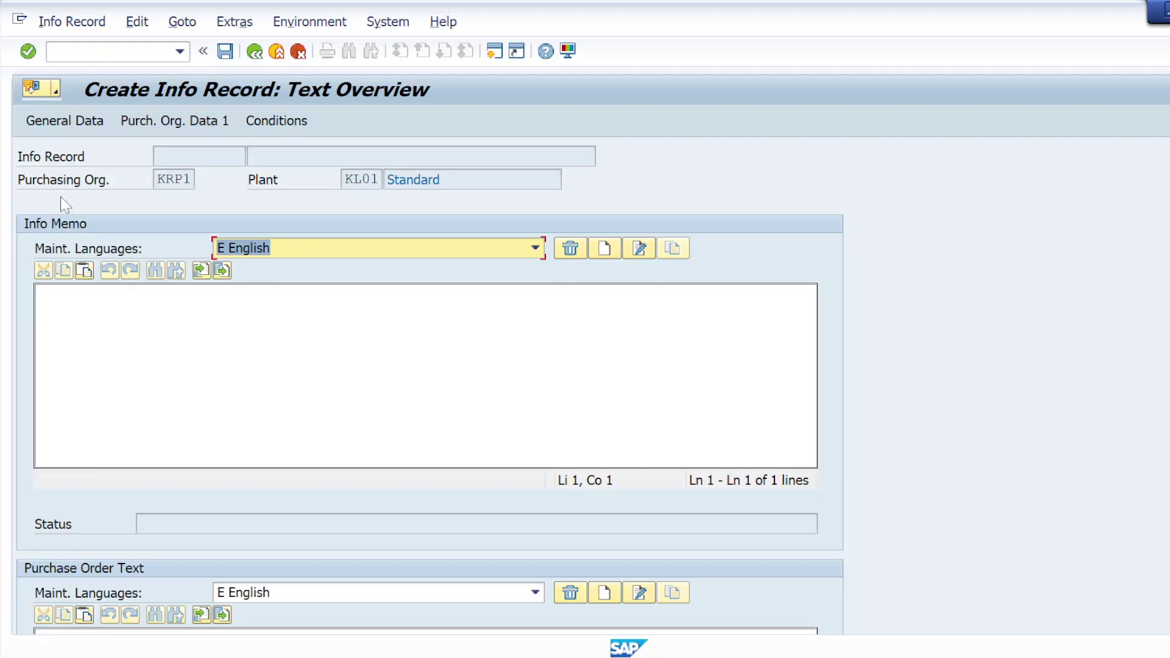
click(28, 52)
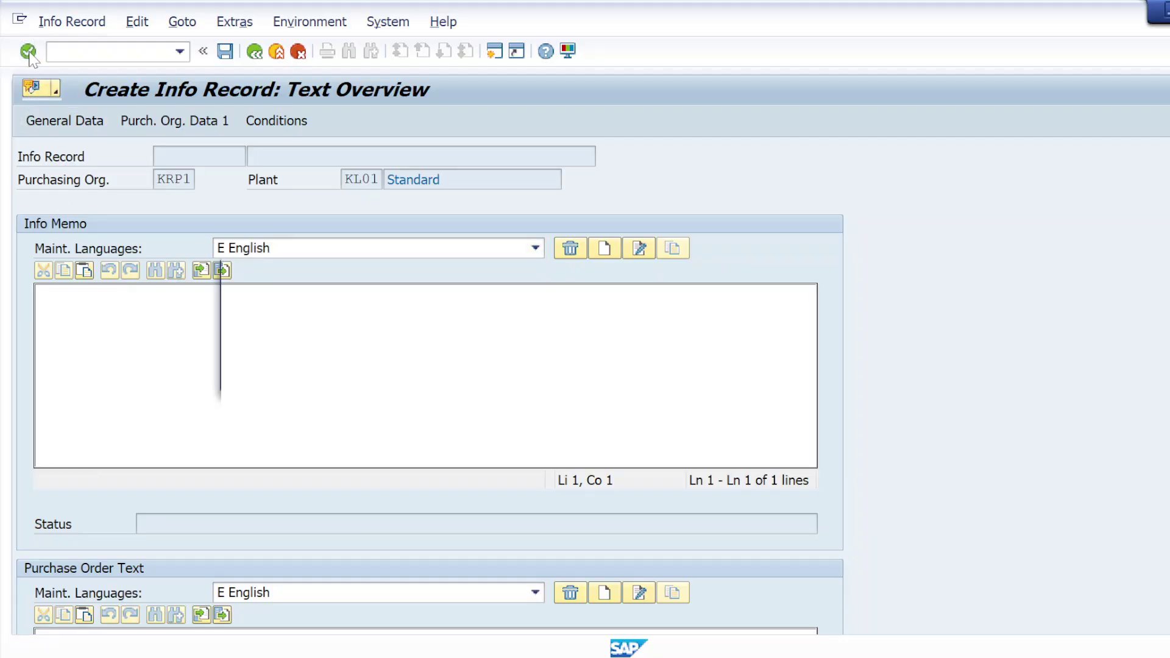
click(325, 374)
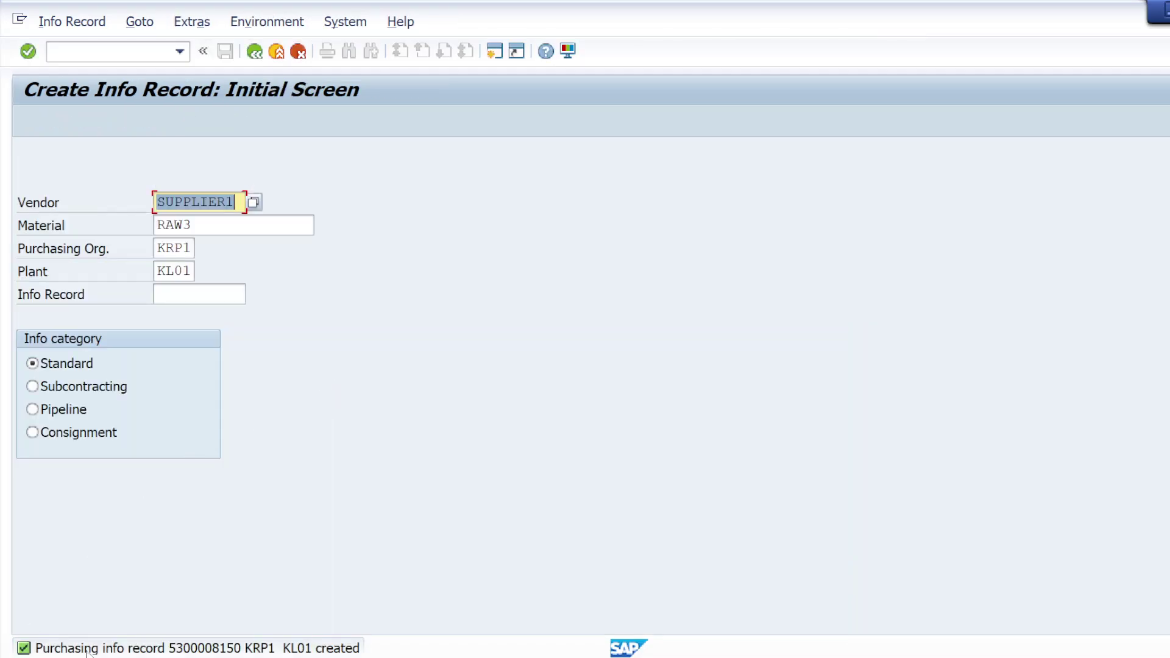
Copy the record creation message from SAP, paste it in Notepad after "RAW3-supplier1---", and go to the supplier2 line
double_click(90, 649)
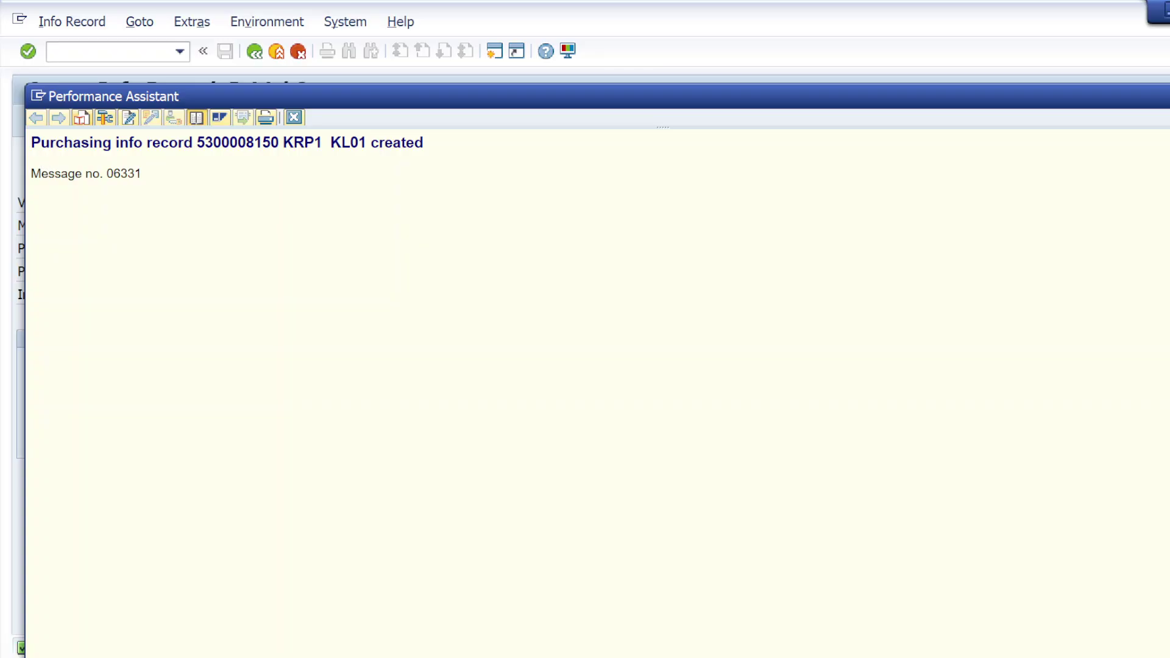
drag(32, 142, 422, 144)
key(ctrl+c)
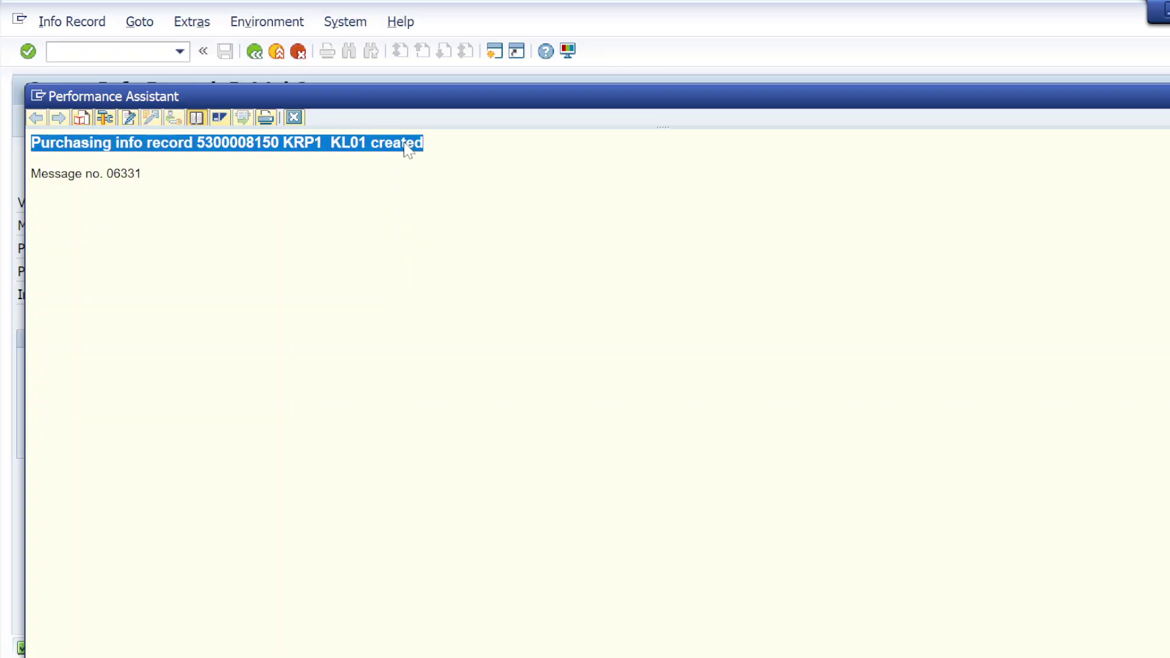
key(alt+Tab)
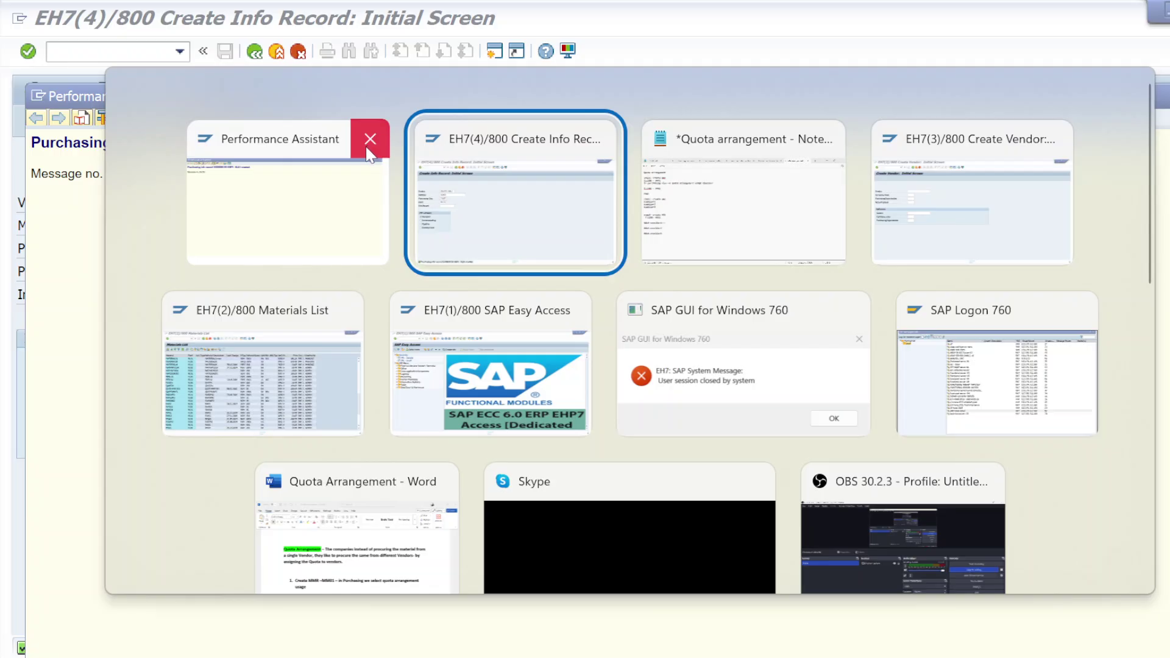
key(alt+Tab)
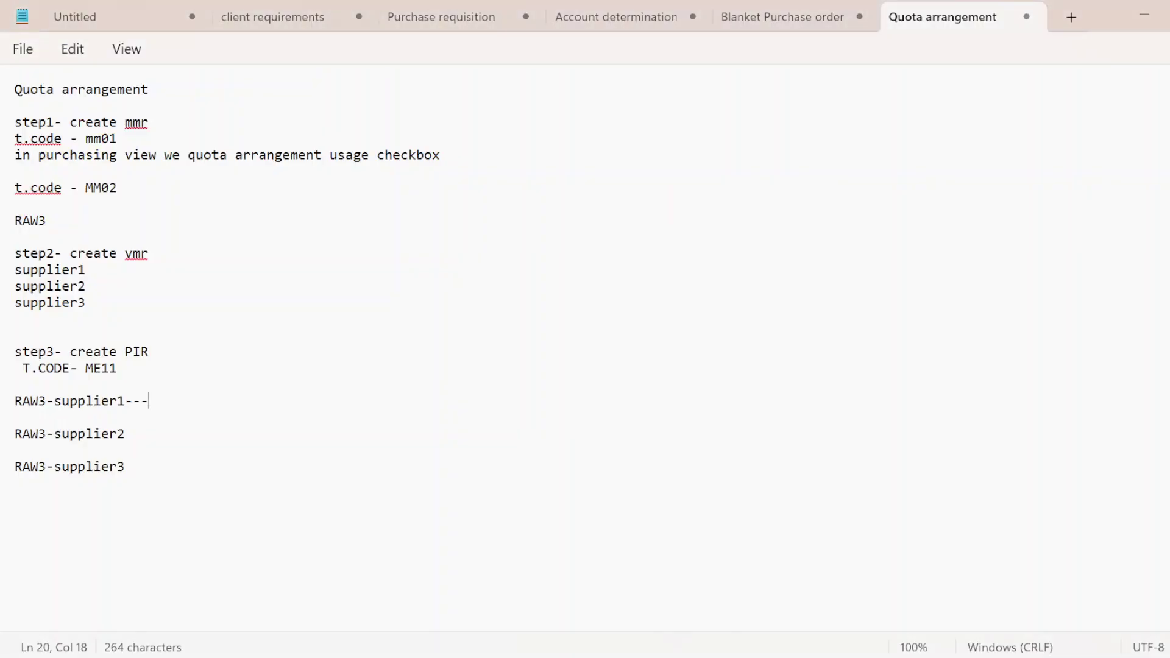
key(ctrl+v)
key(Down)
key(Down)
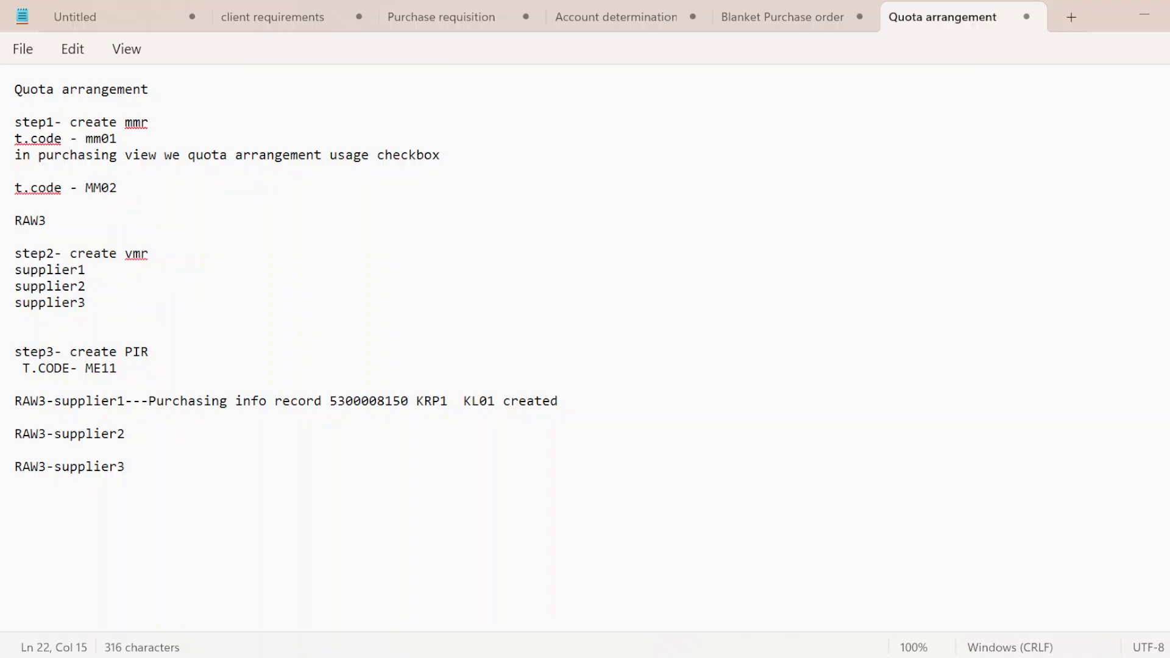
Switch back to SAP and start a standard info record for vendor SUPPLIER2 with the same material, purchasing organization and plant
key(alt+Tab)
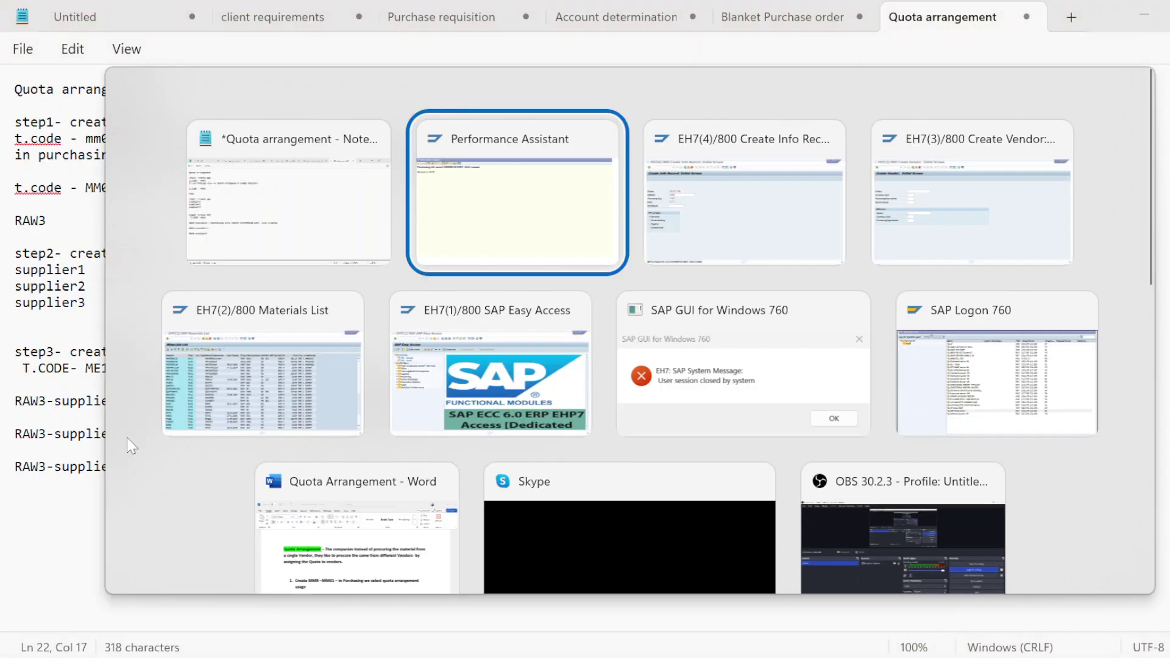
key(alt+Tab)
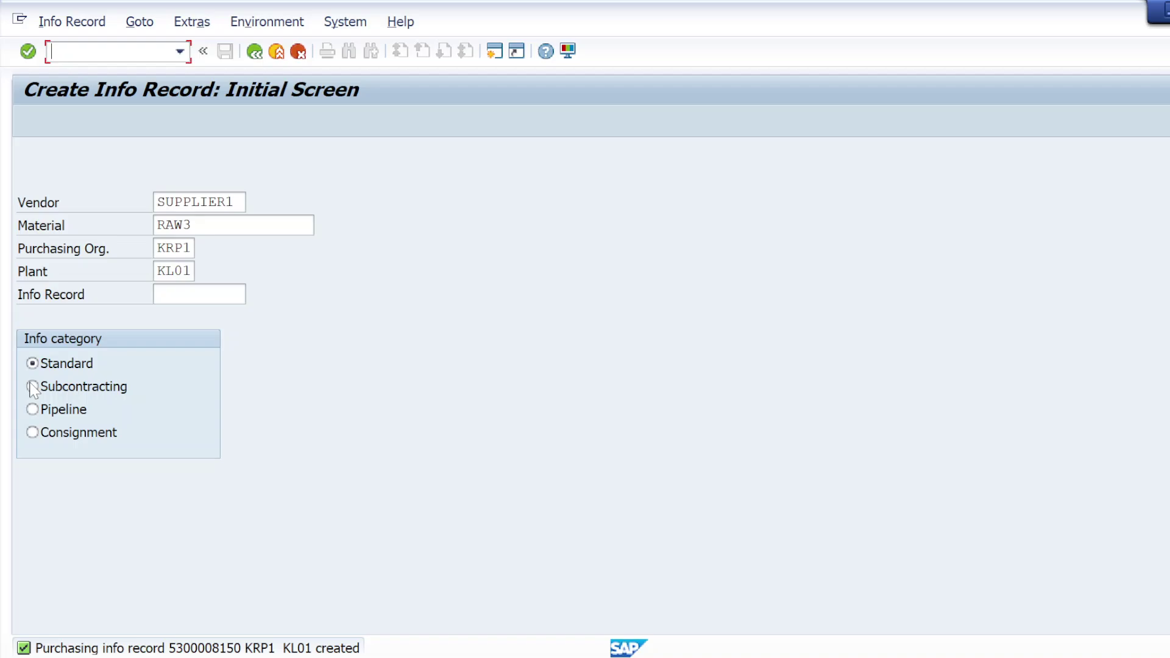
click(238, 202)
key(BackSpace)
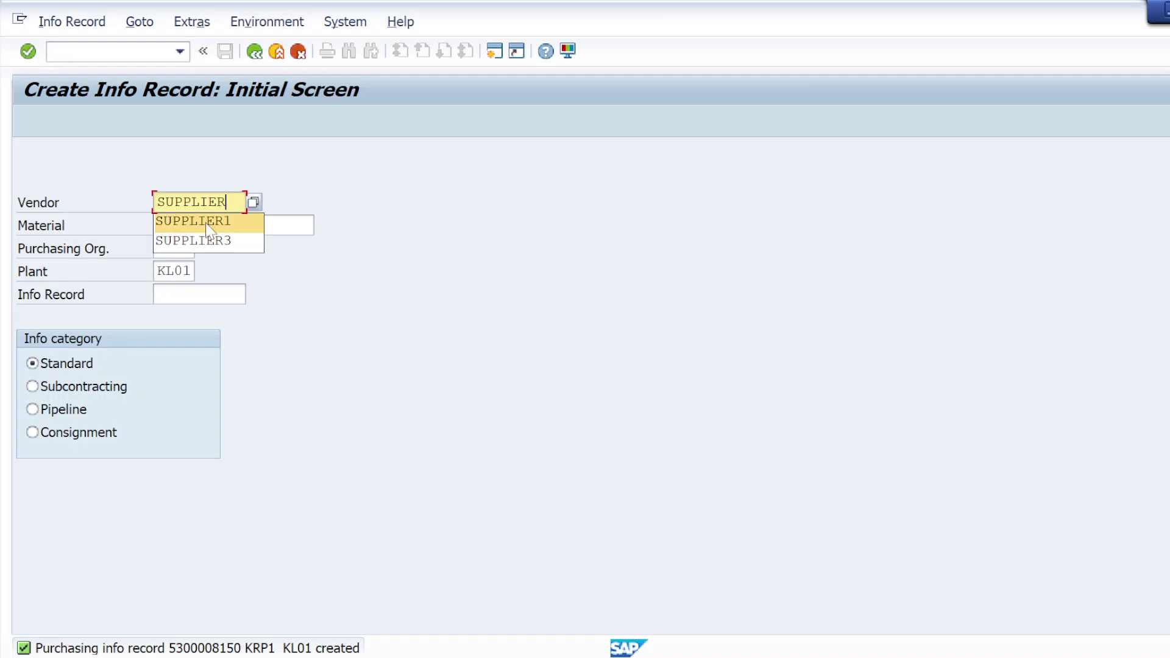
text(2)
click(28, 51)
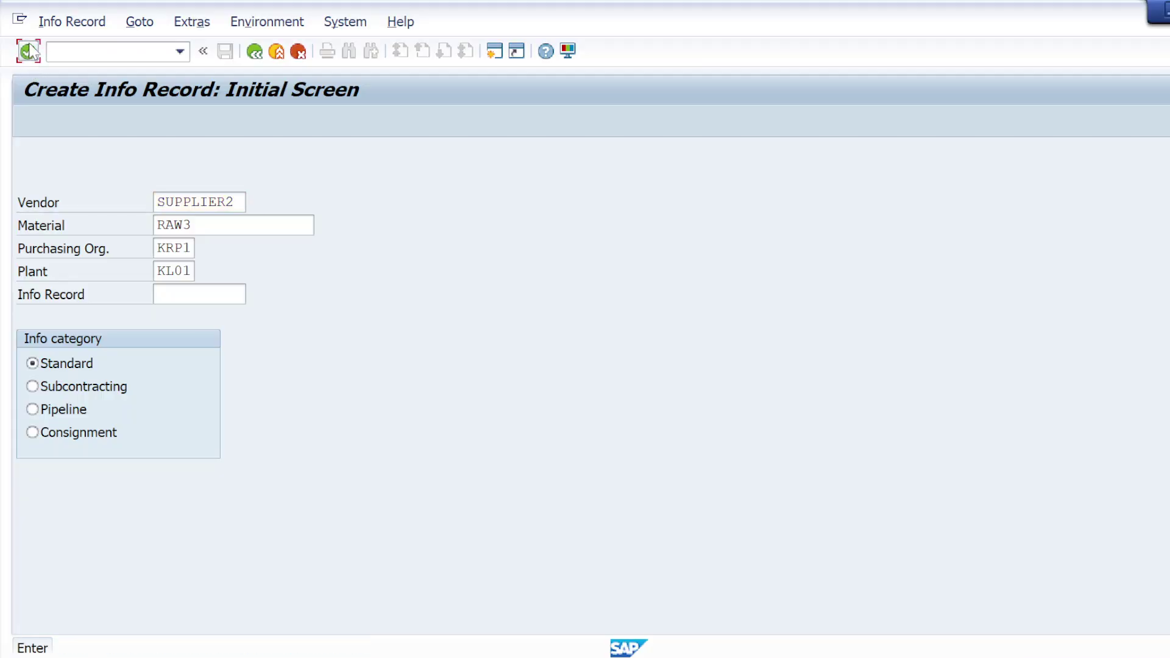
Set the first reminder to 7 days in the general data and continue to the purchasing organization data
click(172, 293)
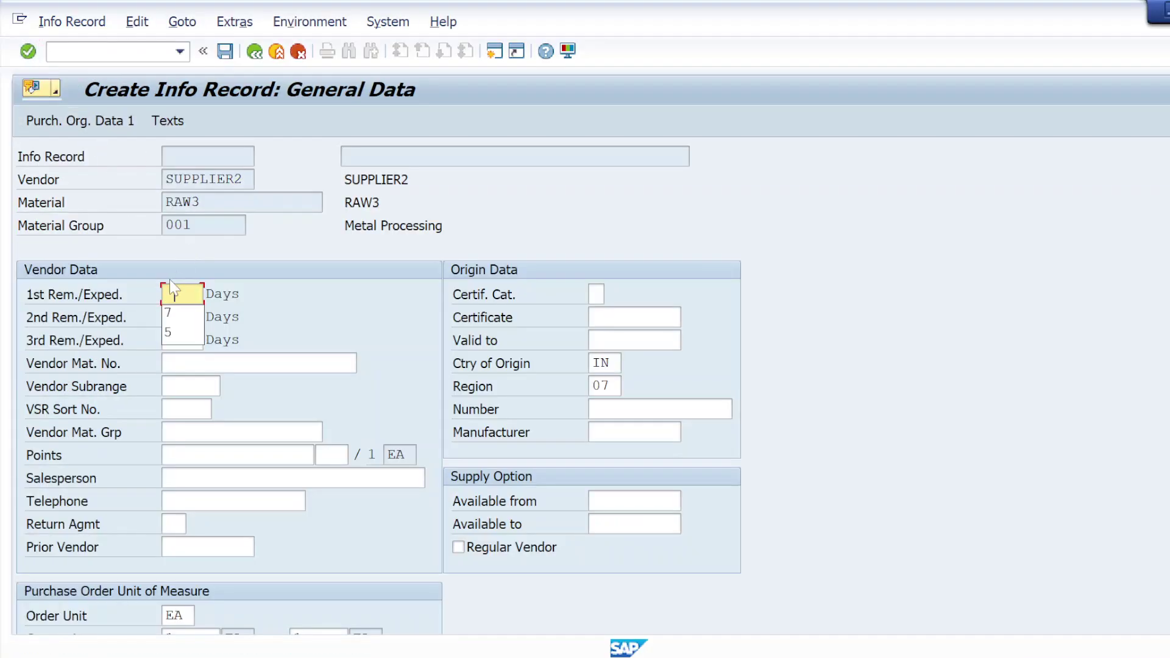
click(168, 312)
key(Return)
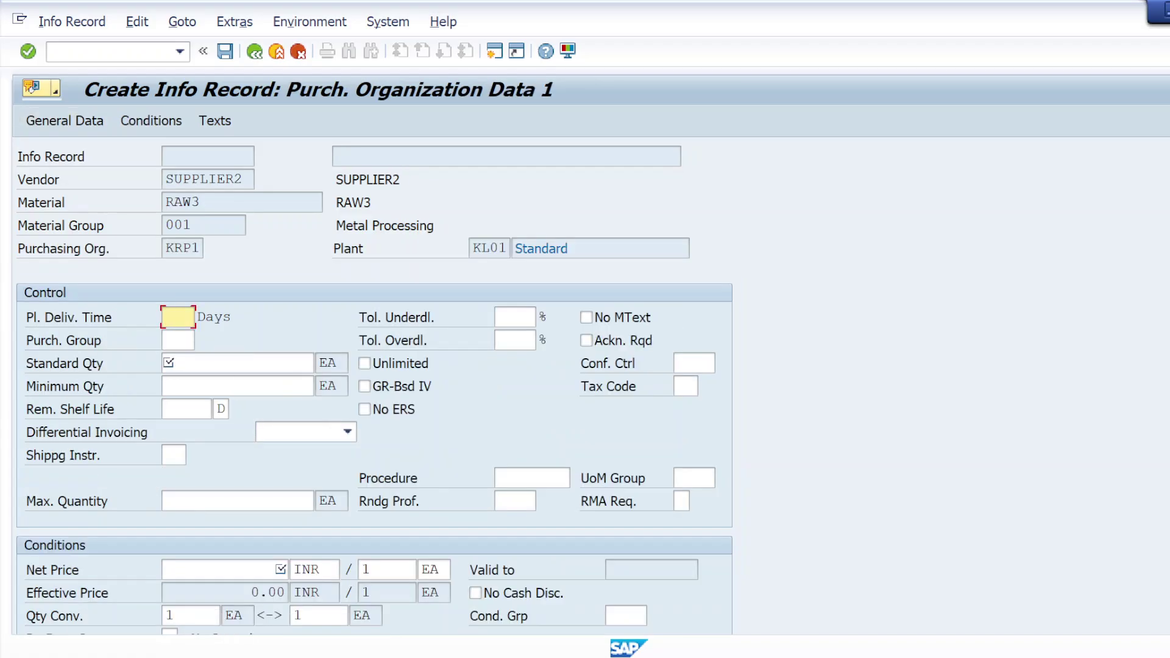
Enter a planned delivery time of 5 days, standard quantity 10, net price 20 INR and purchasing group 001 for SUPPLIER2
click(173, 318)
click(172, 346)
click(174, 363)
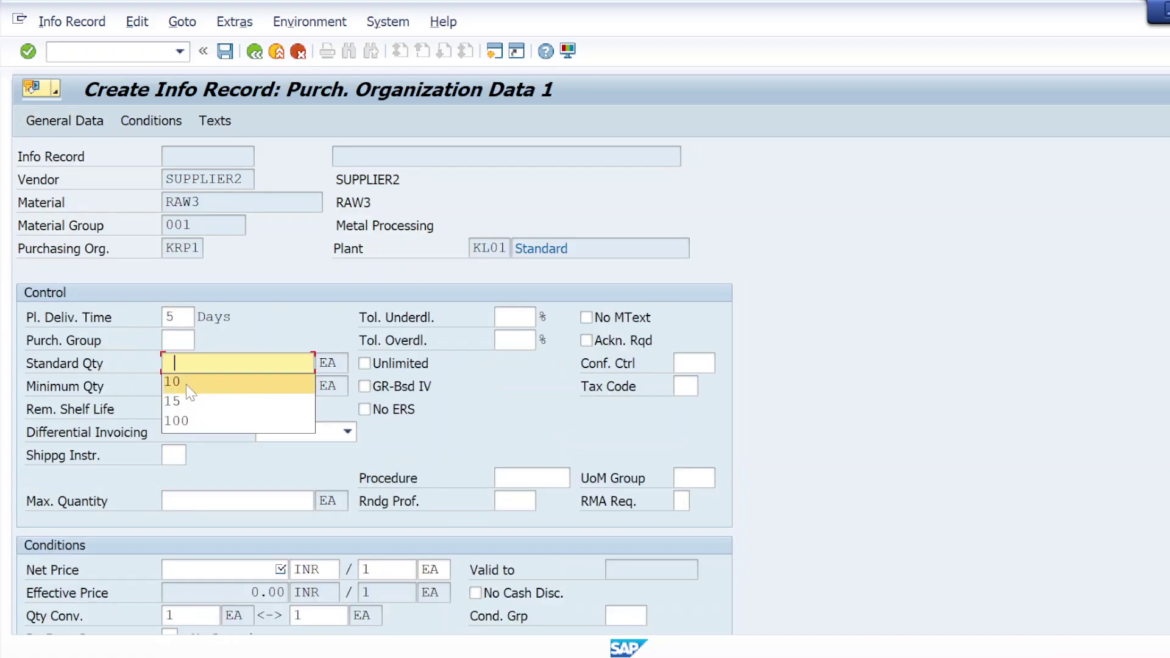
click(186, 383)
click(183, 570)
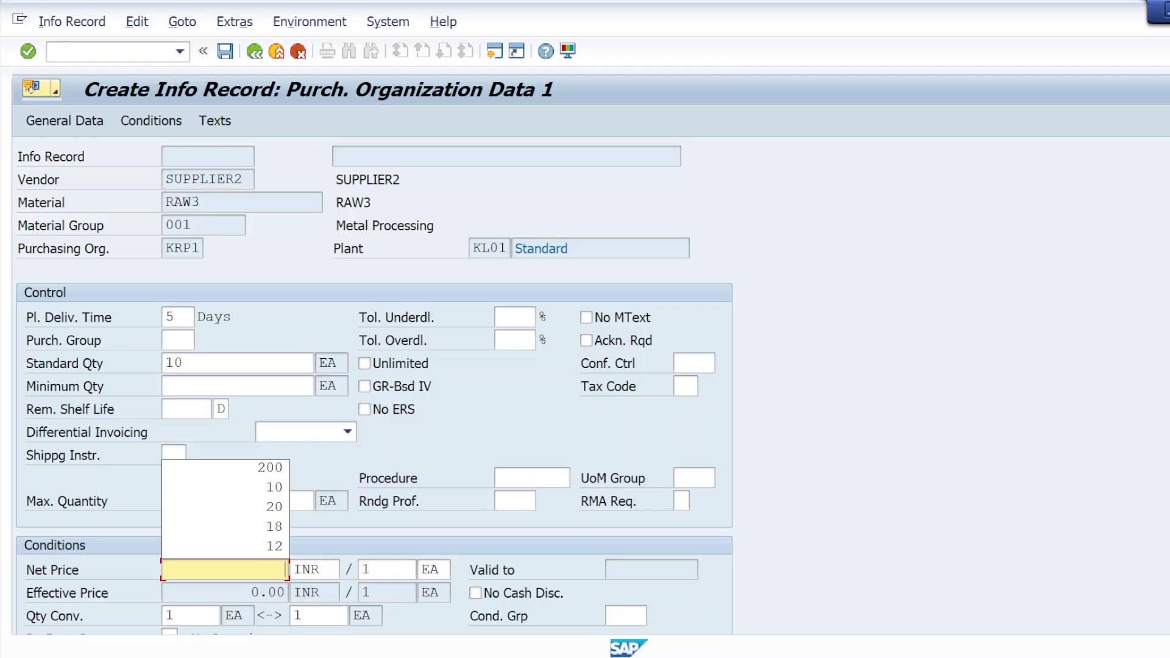
click(250, 506)
key(Return)
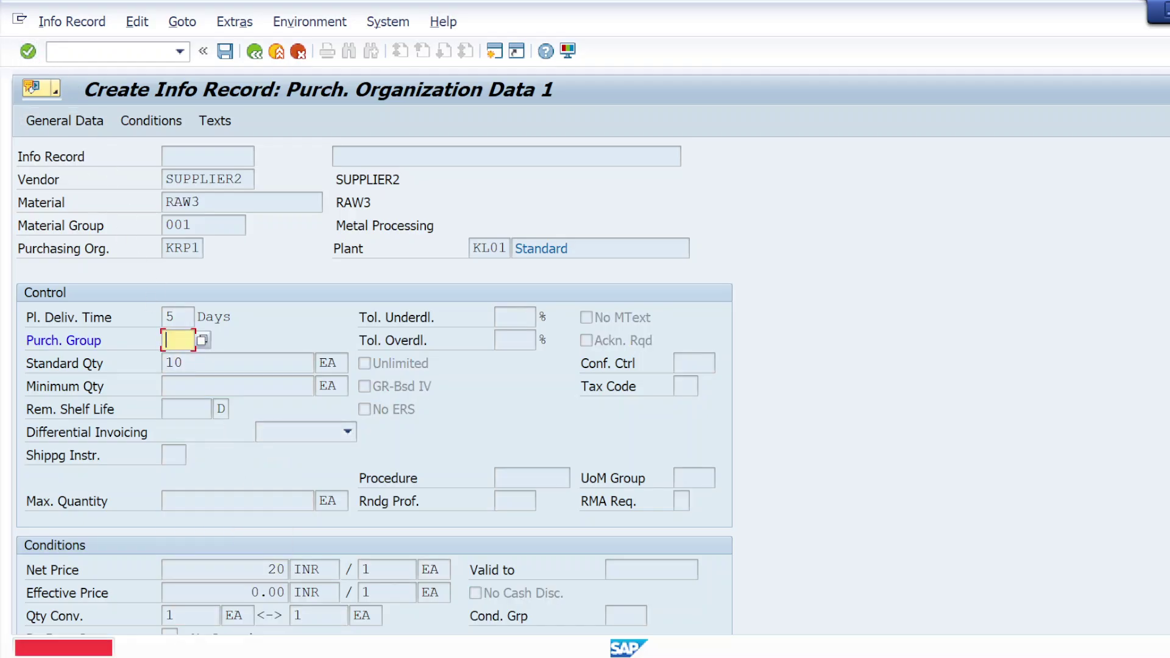
click(176, 340)
click(175, 360)
click(28, 53)
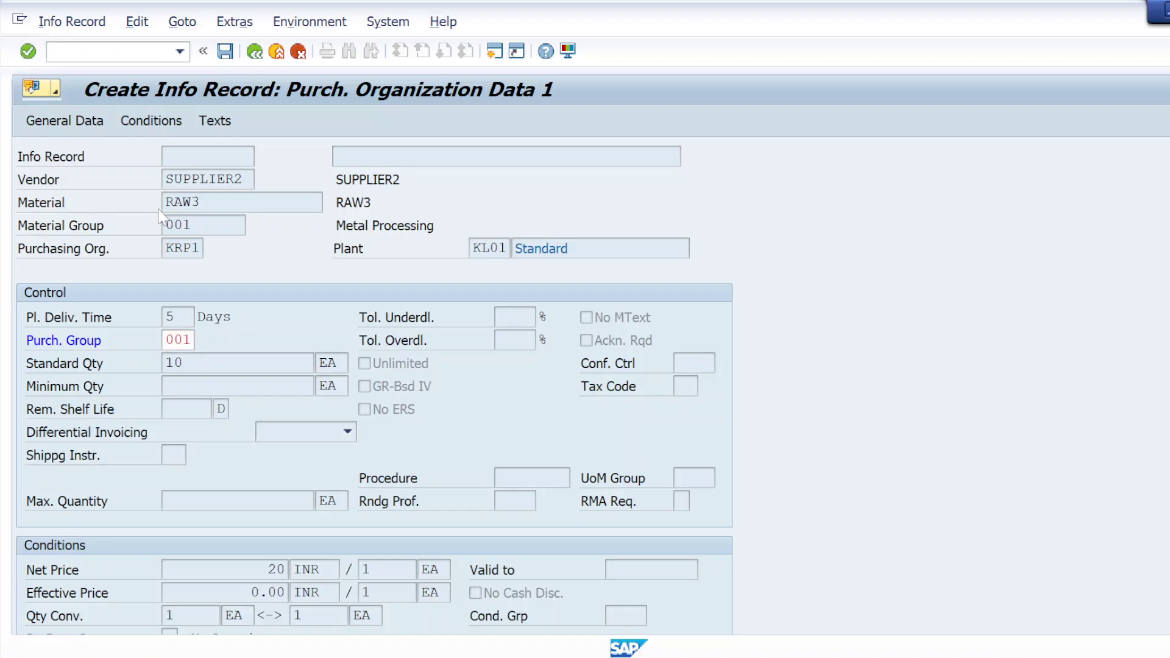
Proceed through the remaining screens without entries and save the SUPPLIER2 info record
click(28, 53)
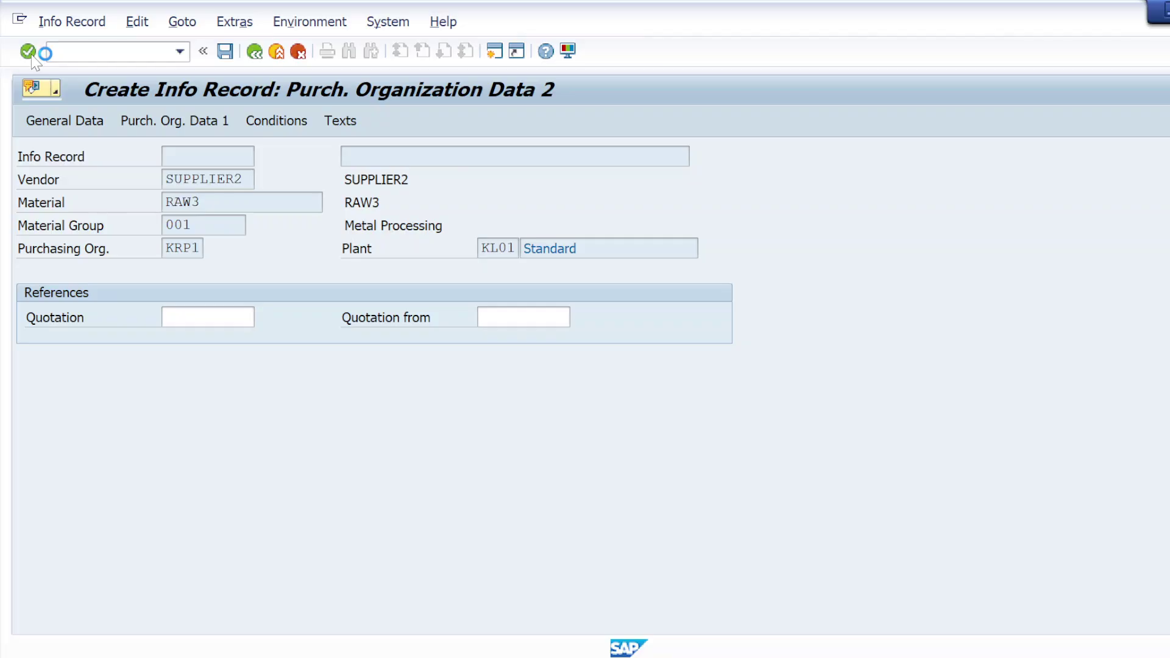
click(28, 52)
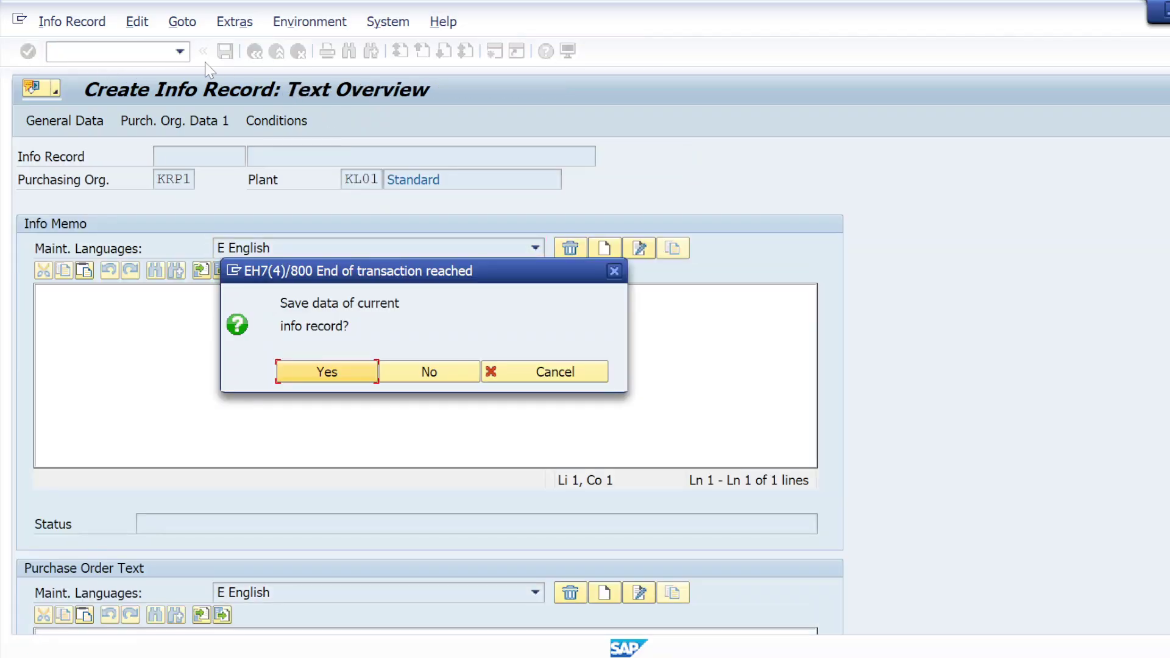
key(Return)
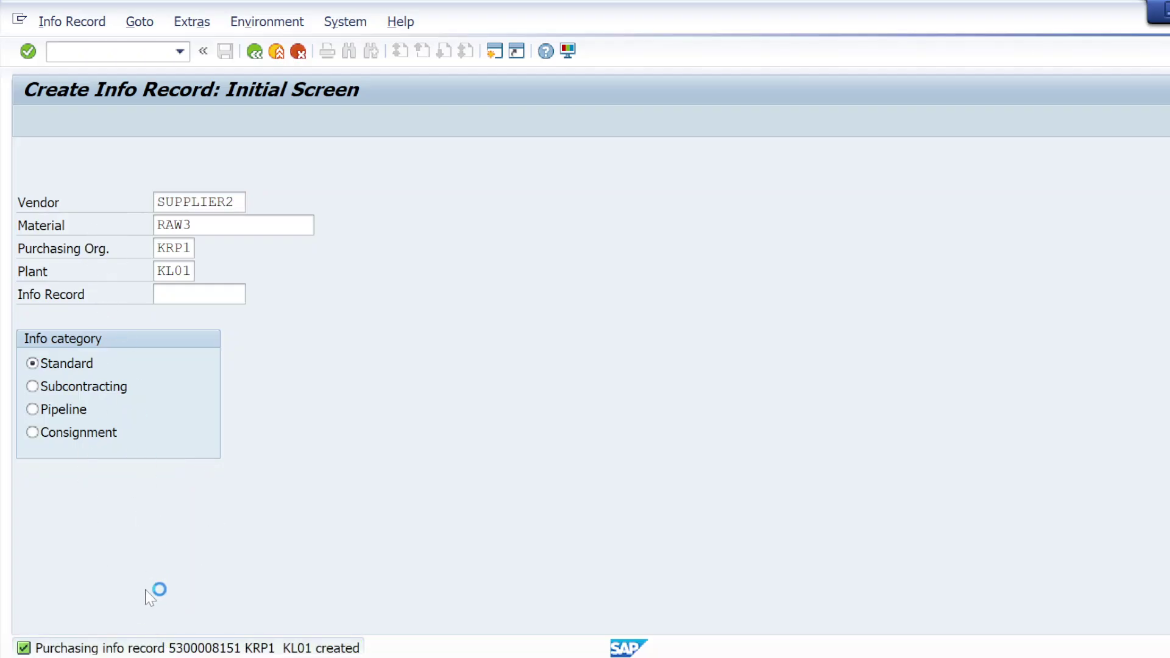
Copy the record creation message from SAP into Notepad after "RAW3-supplier2--" and append "--" to the RAW3-supplier3 line
double_click(121, 649)
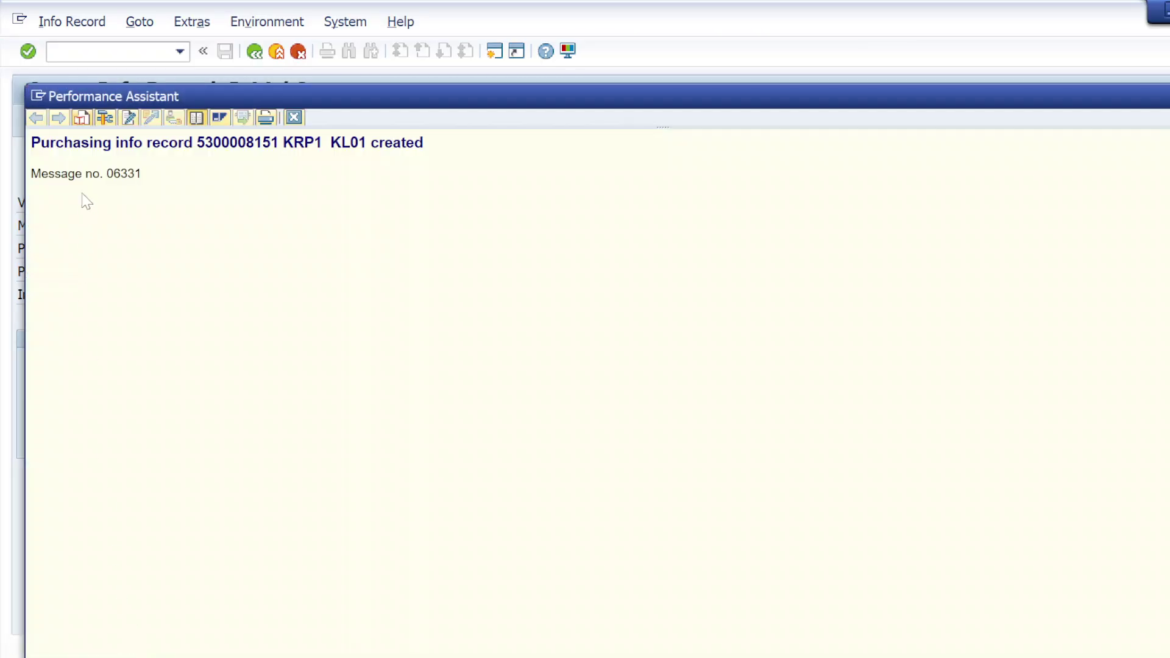
drag(31, 143, 424, 143)
key(ctrl+c)
key(Escape)
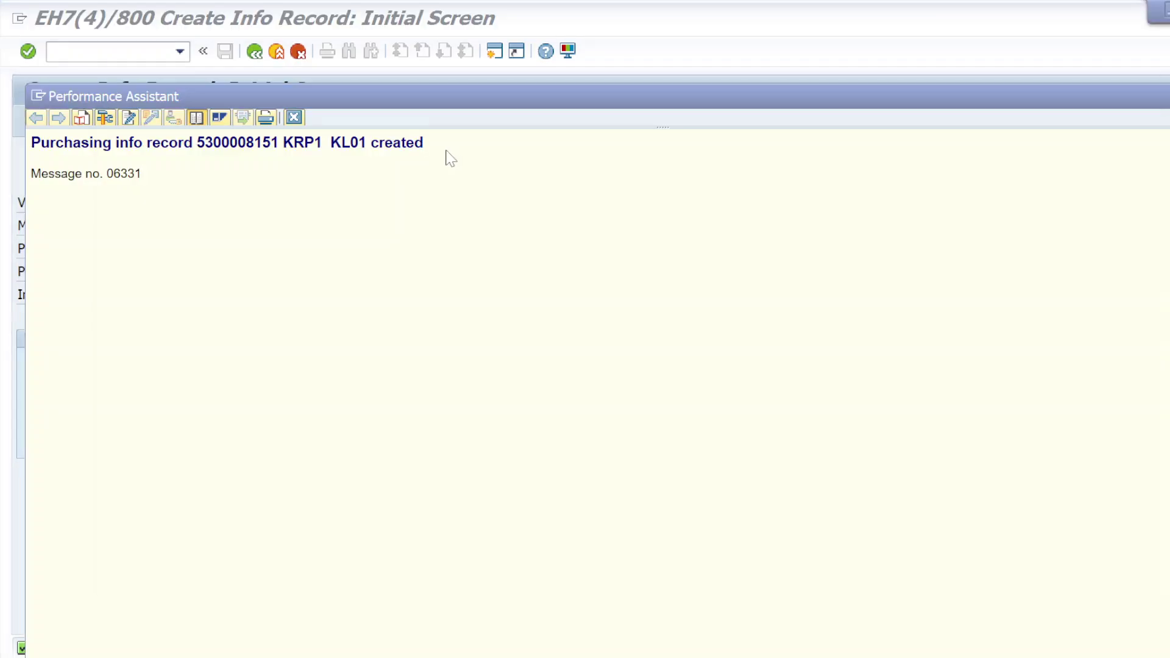
key(alt+Tab)
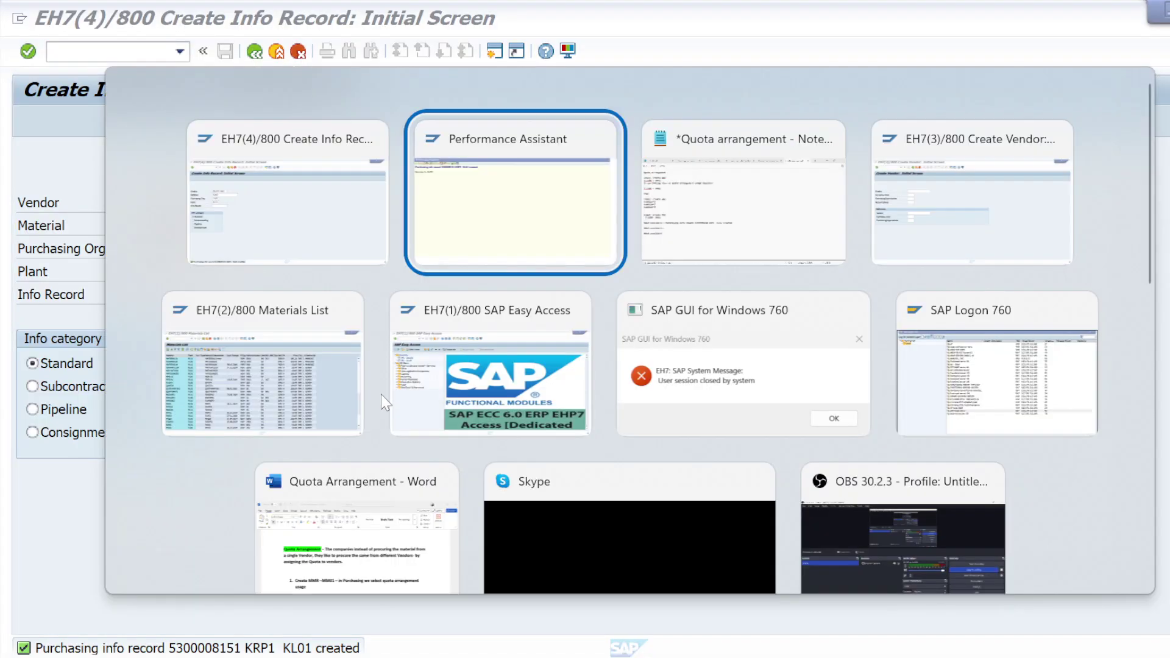
key(alt+Tab)
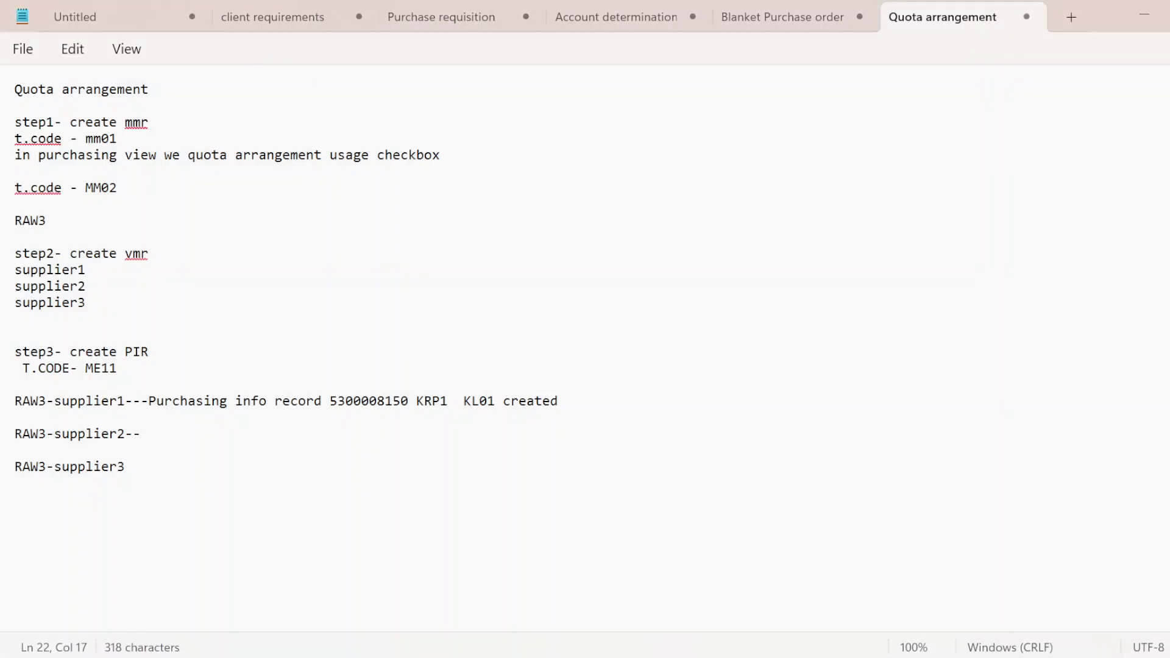
key(ctrl+v)
key(Down)
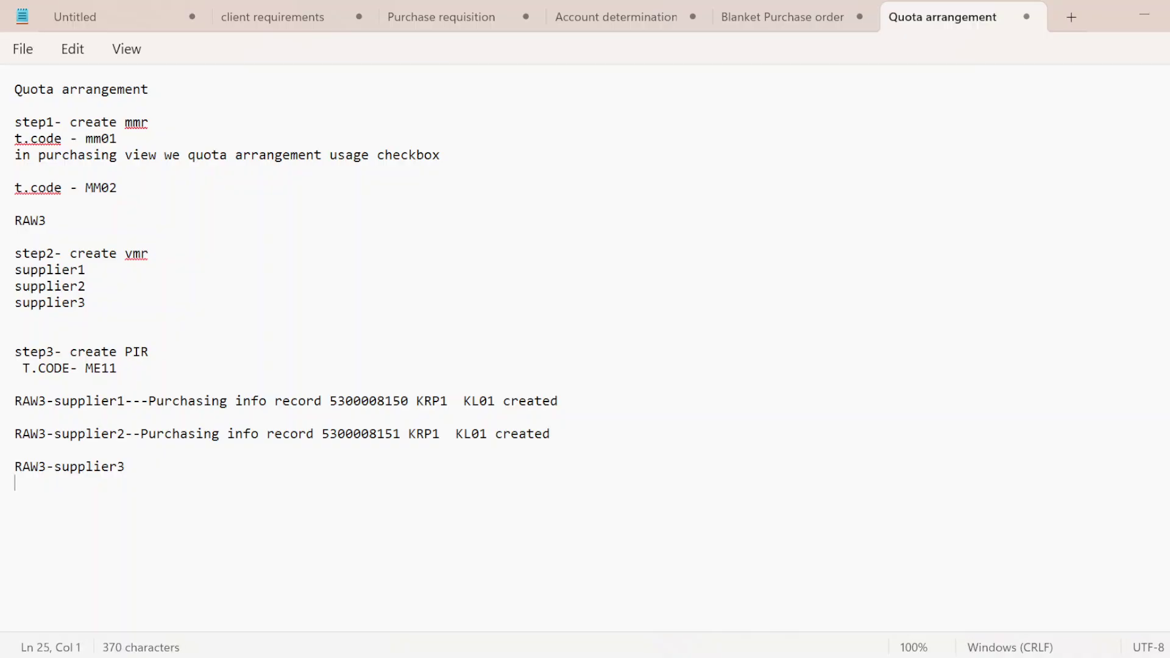
key(Down)
text(--)
Switch to SAP, change the info record's vendor to SUPPLIER3 and continue past the general data without entries
key(alt+Tab)
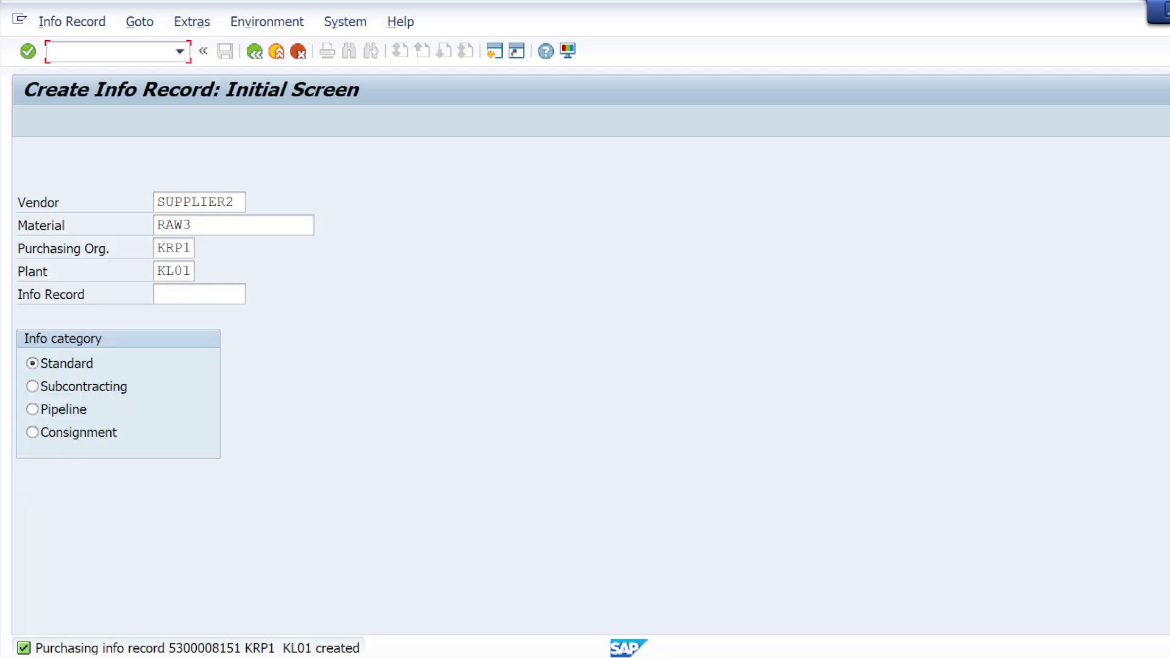
click(199, 203)
key(BackSpace)
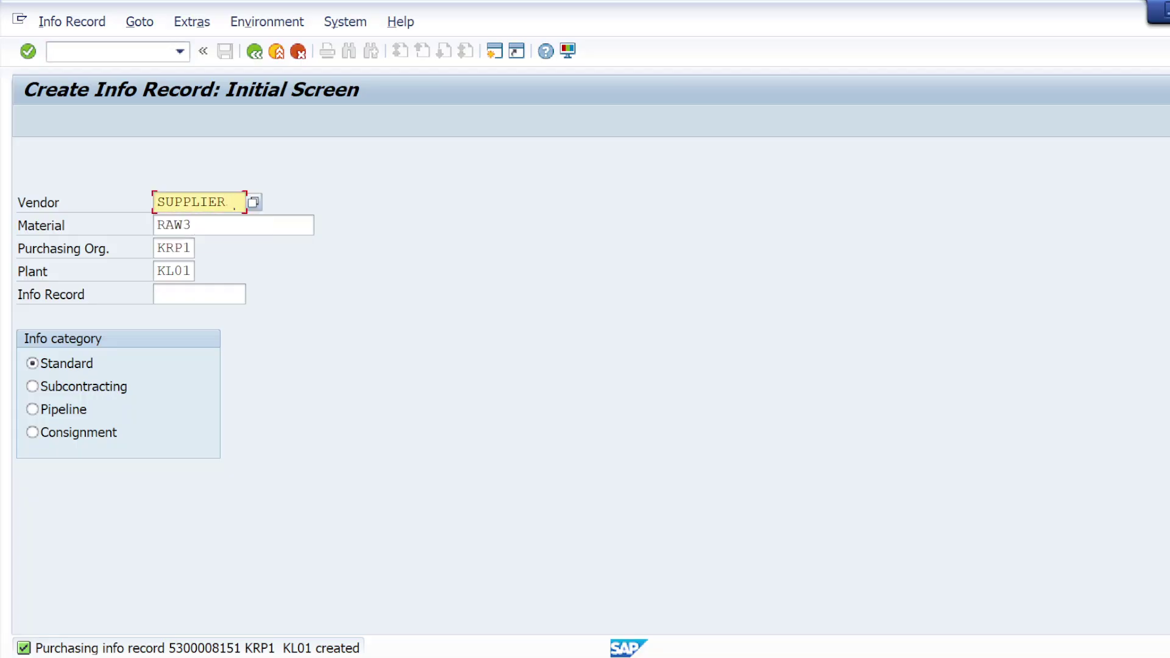
click(29, 52)
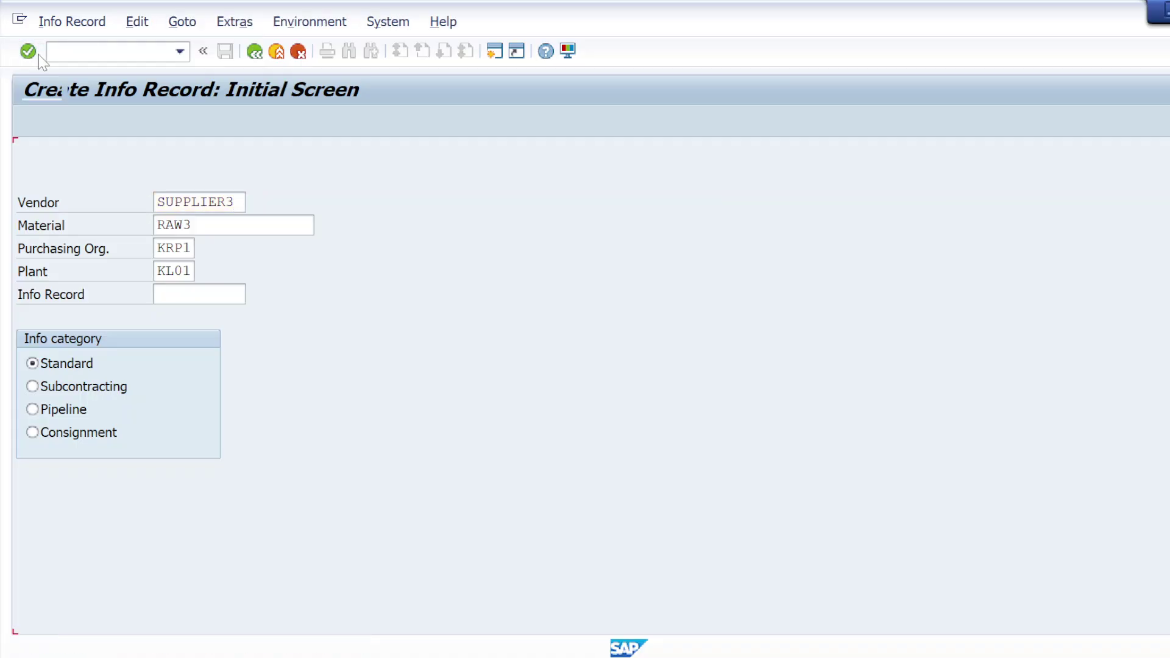
click(29, 51)
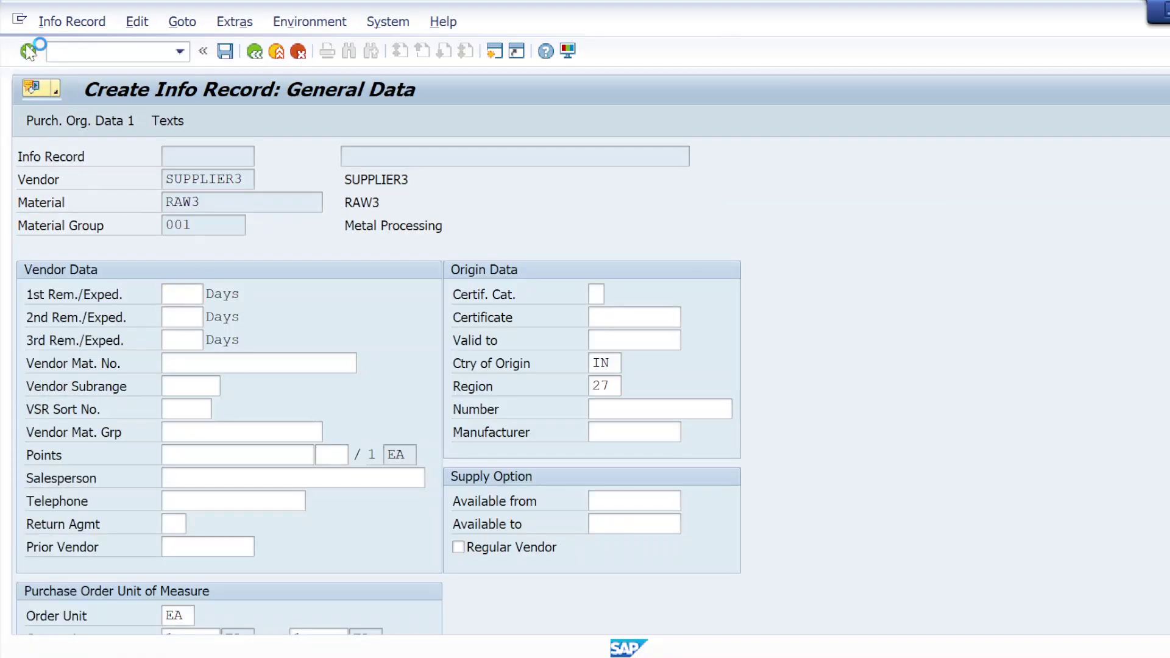
Enter a planned delivery time of 5 days, standard quantity 10, net price 10 INR and purchasing group 001 for SUPPLIER3
text(5)
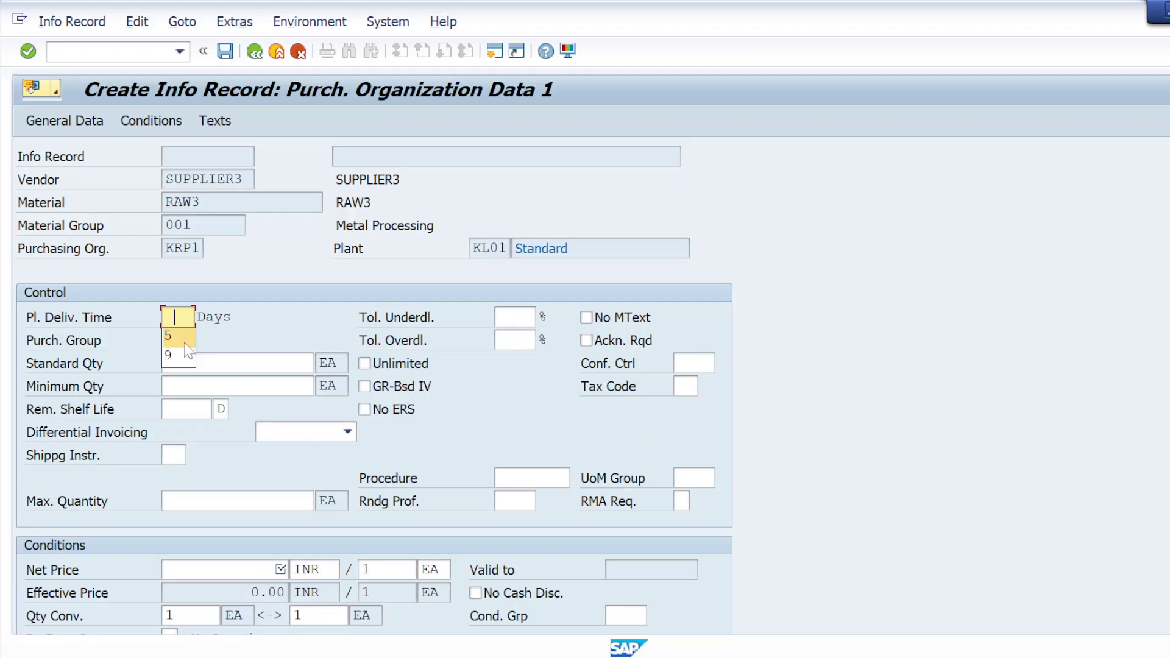
click(238, 363)
text(10)
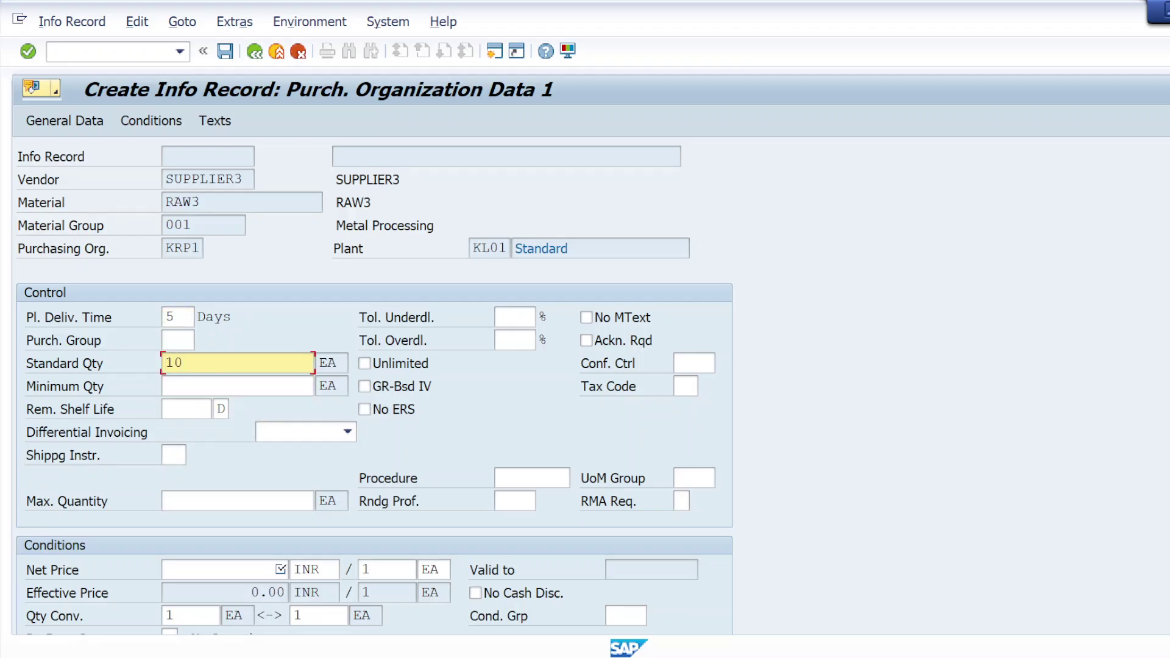
click(224, 570)
text(10)
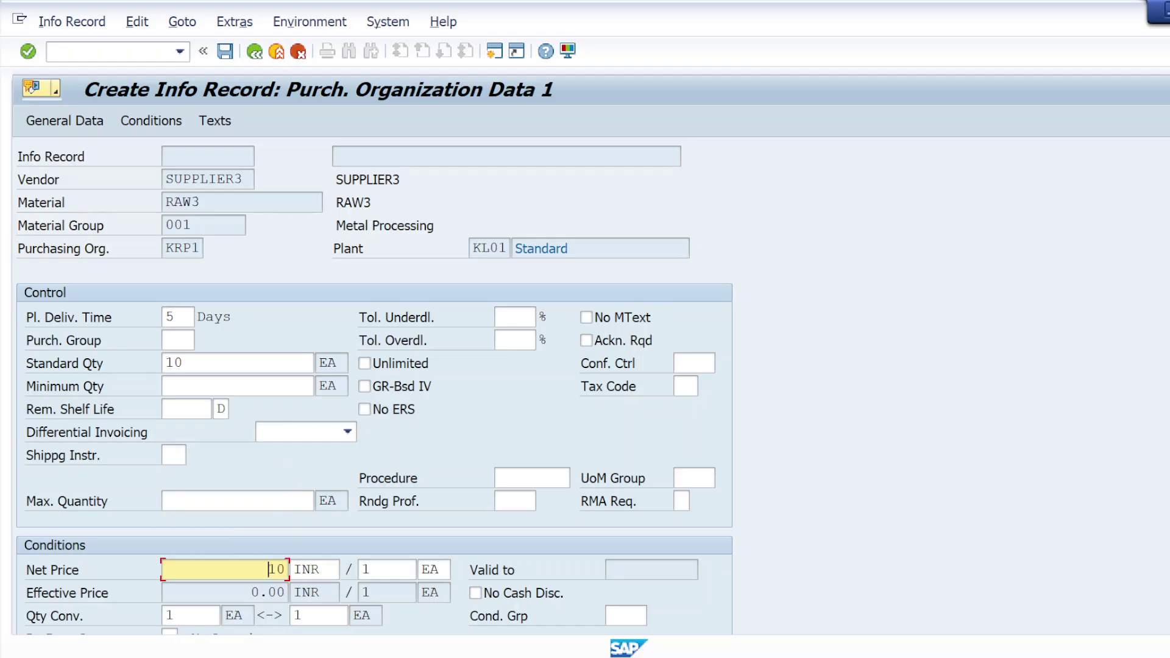
click(28, 51)
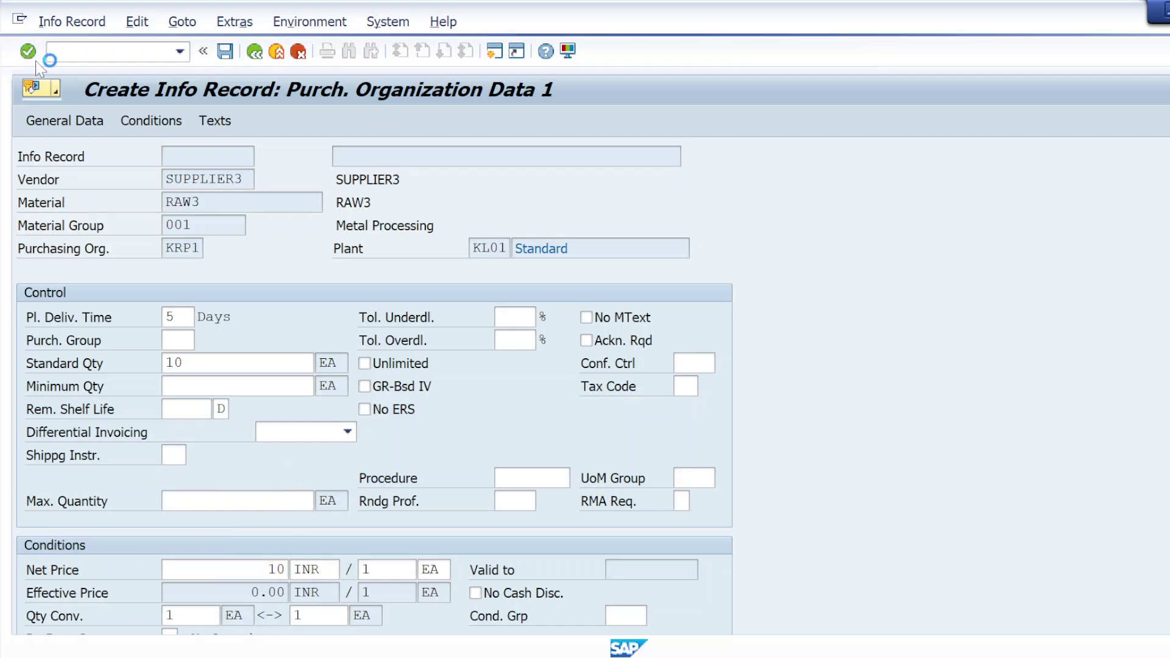
text(001)
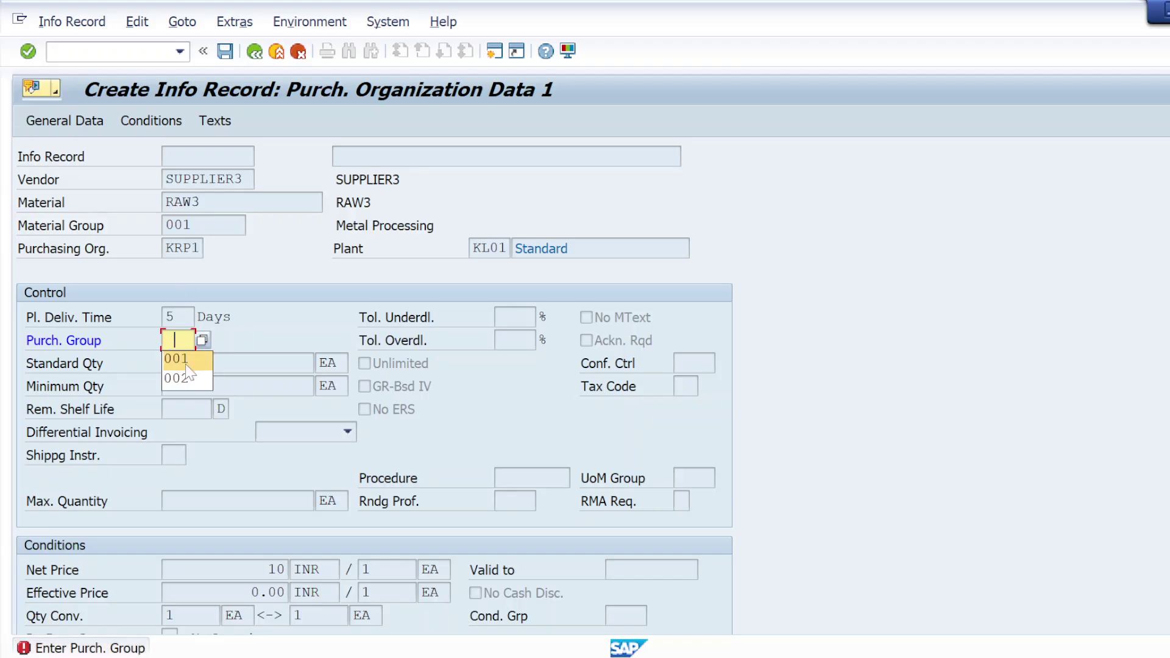
click(28, 51)
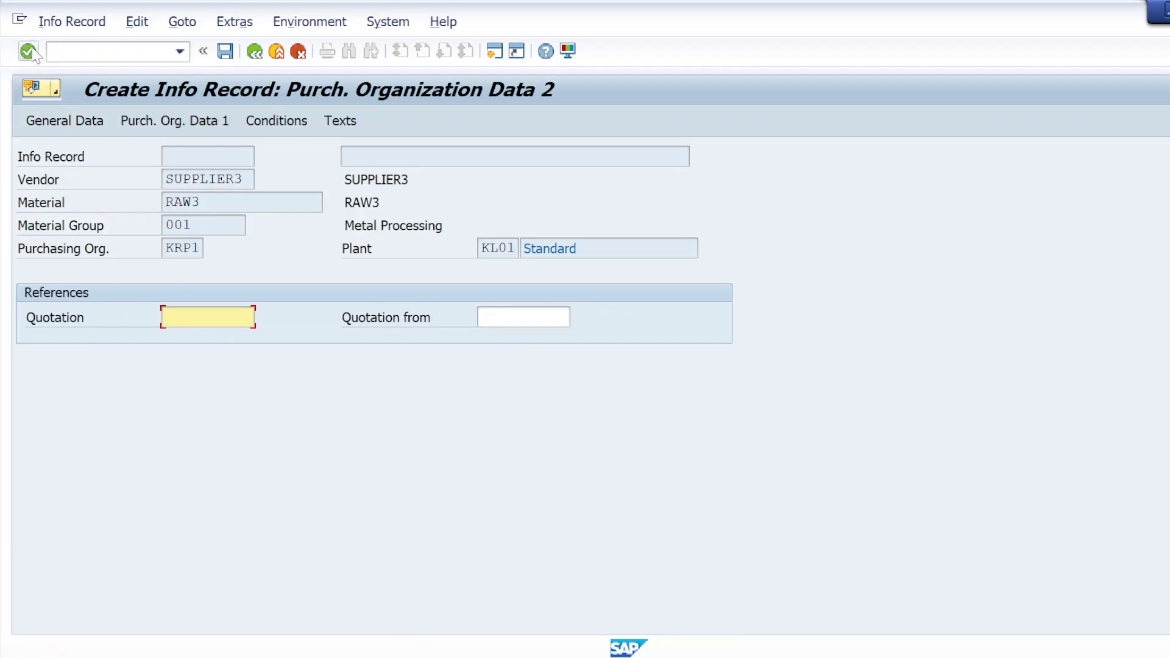
Proceed through the remaining screens without entries and save the SUPPLIER3 info record
click(28, 51)
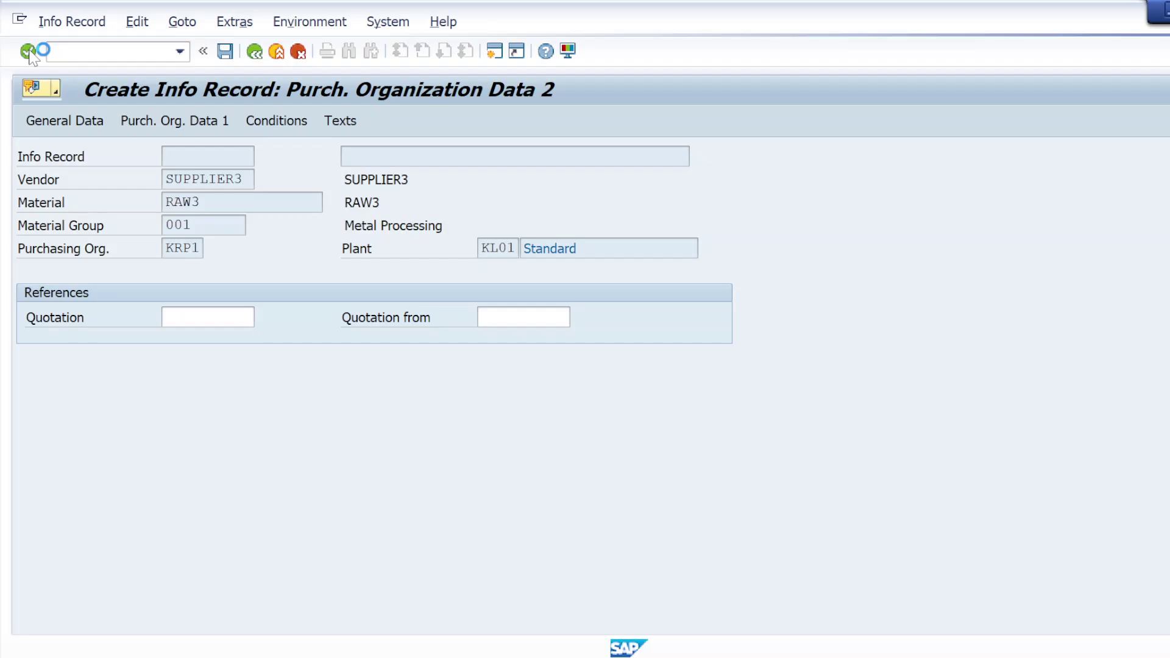
click(28, 51)
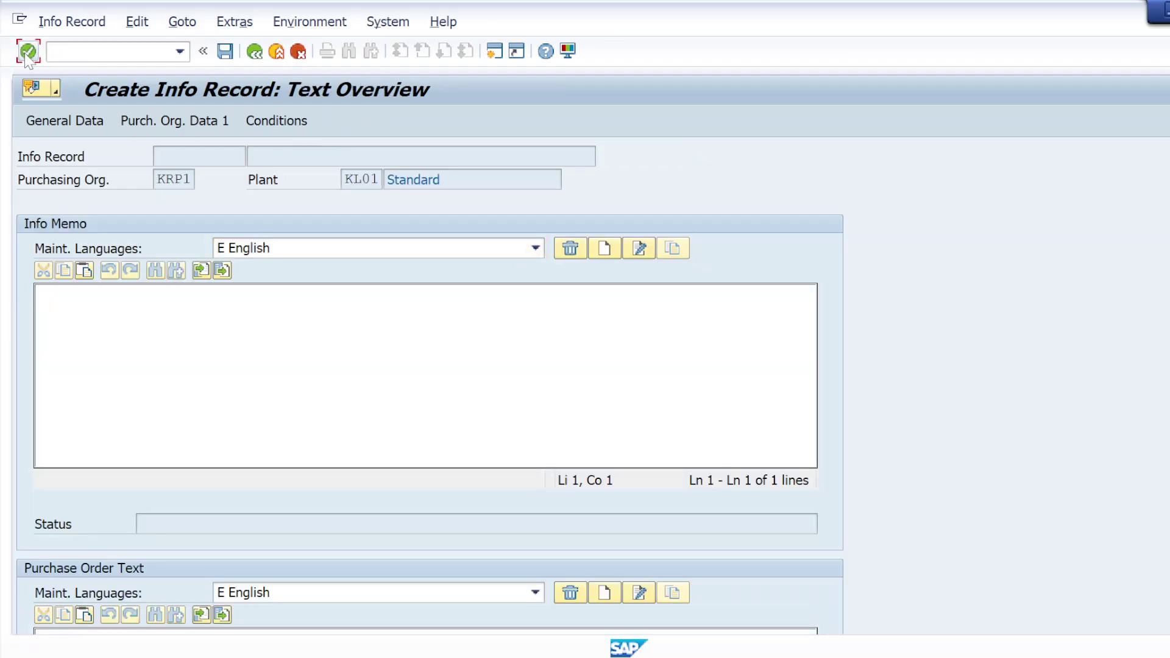
click(27, 54)
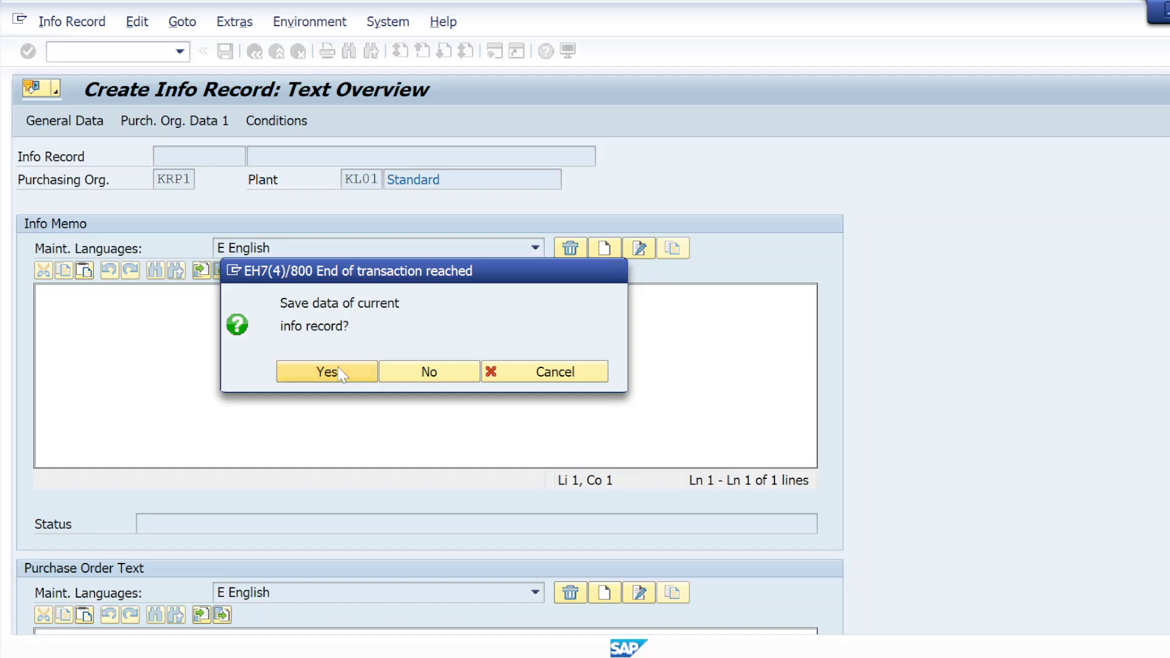
click(360, 368)
Copy the SUPPLIER3 record creation message from SAP into Notepad after "RAW3-supplier3--"
double_click(132, 648)
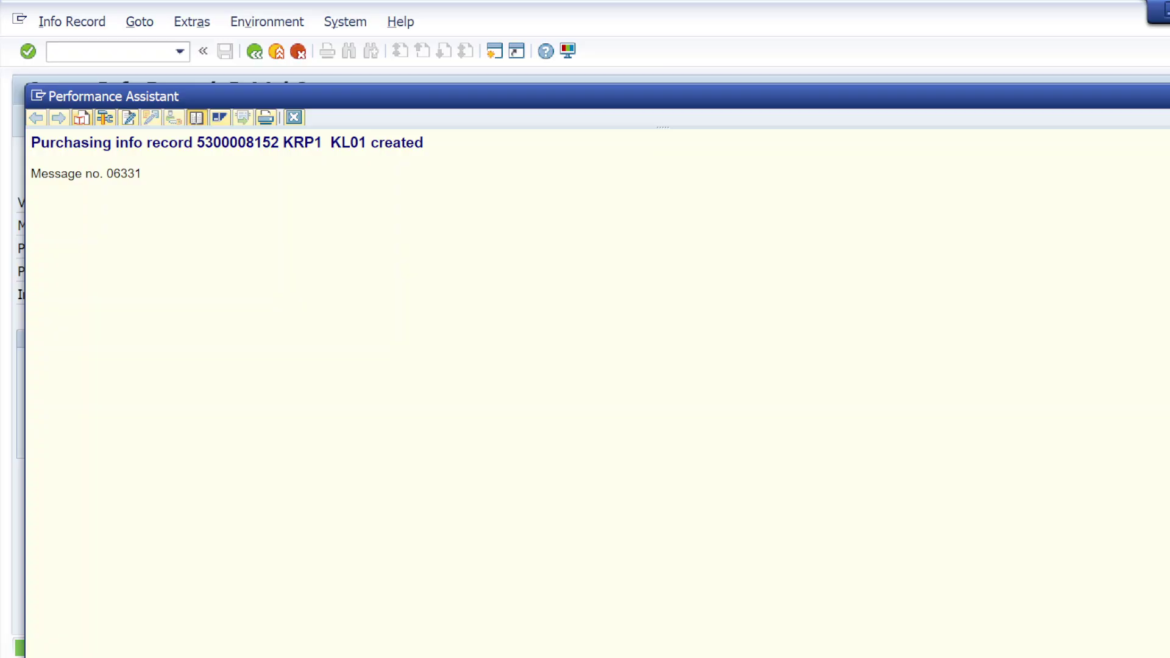
drag(31, 143, 434, 153)
key(ctrl+c)
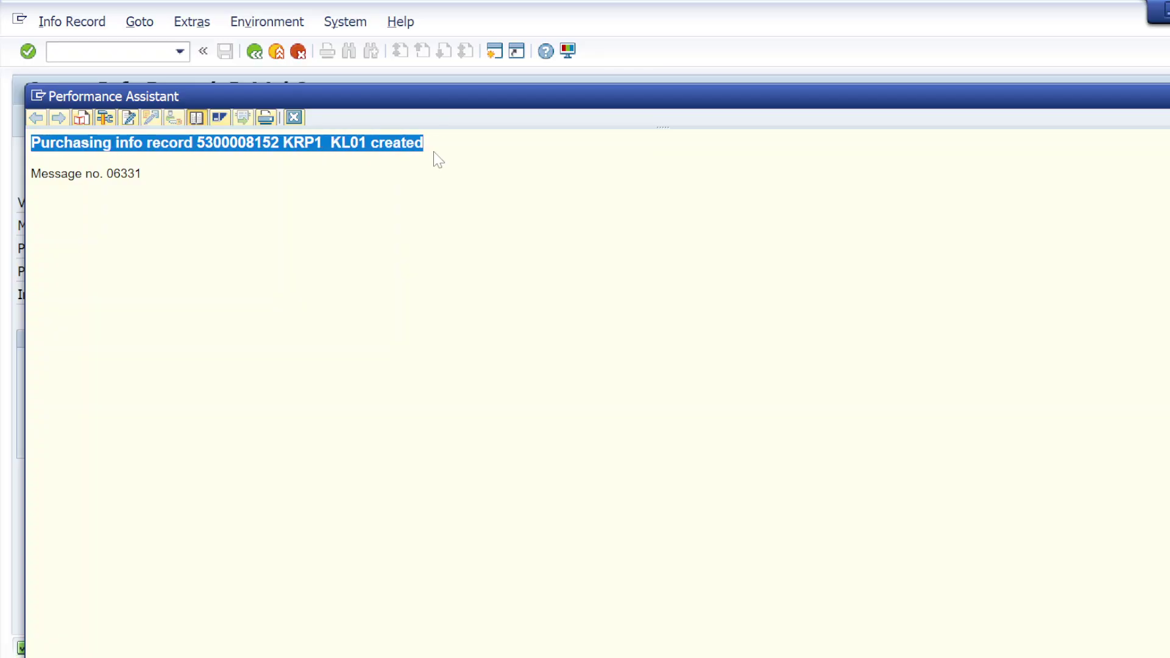
key(alt+Tab)
key(alt+Tab)
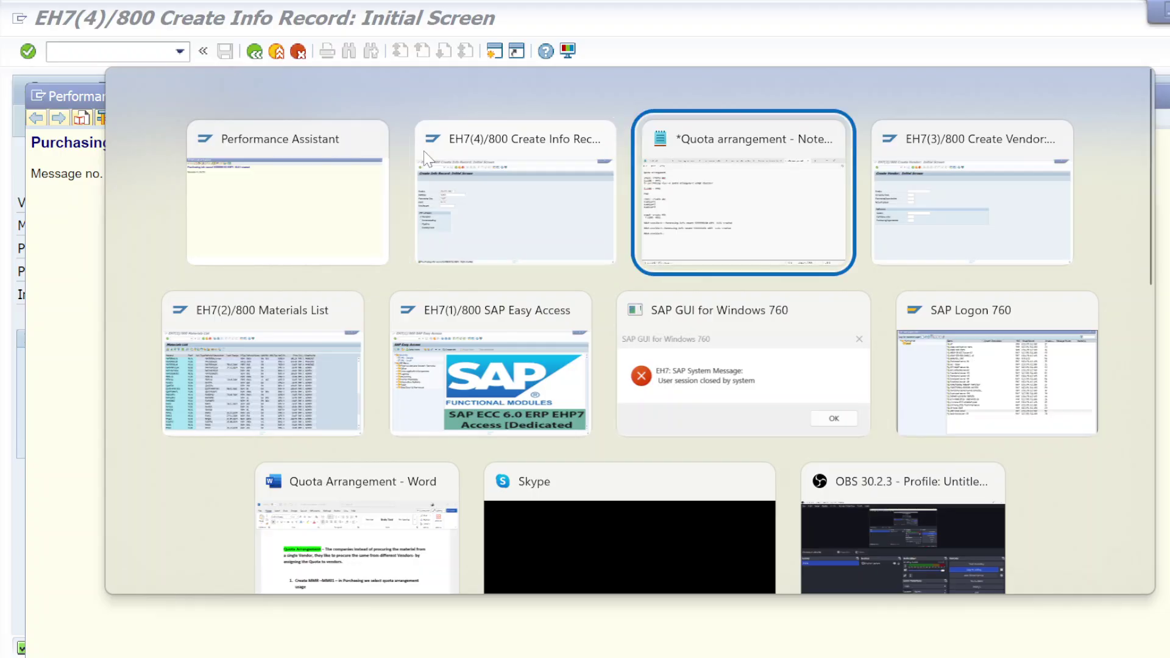
key(ctrl+v)
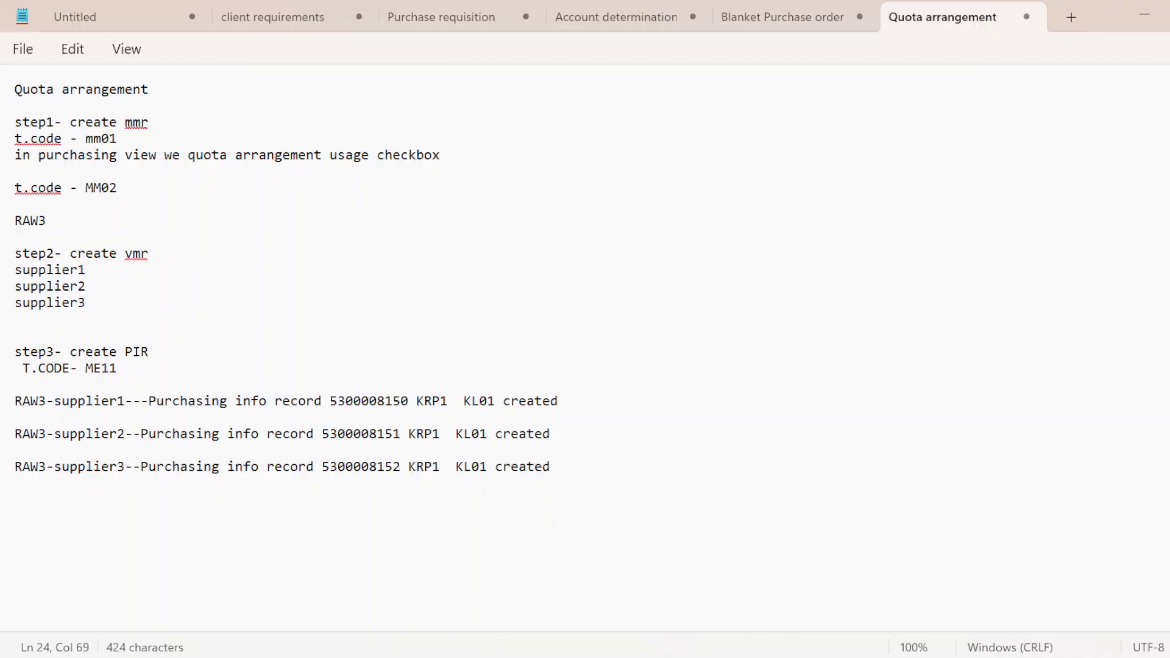
Add the heading line "step4- create source list" below the info record notes, separated by blank lines
key(Return)
key(Return)
key(Return)
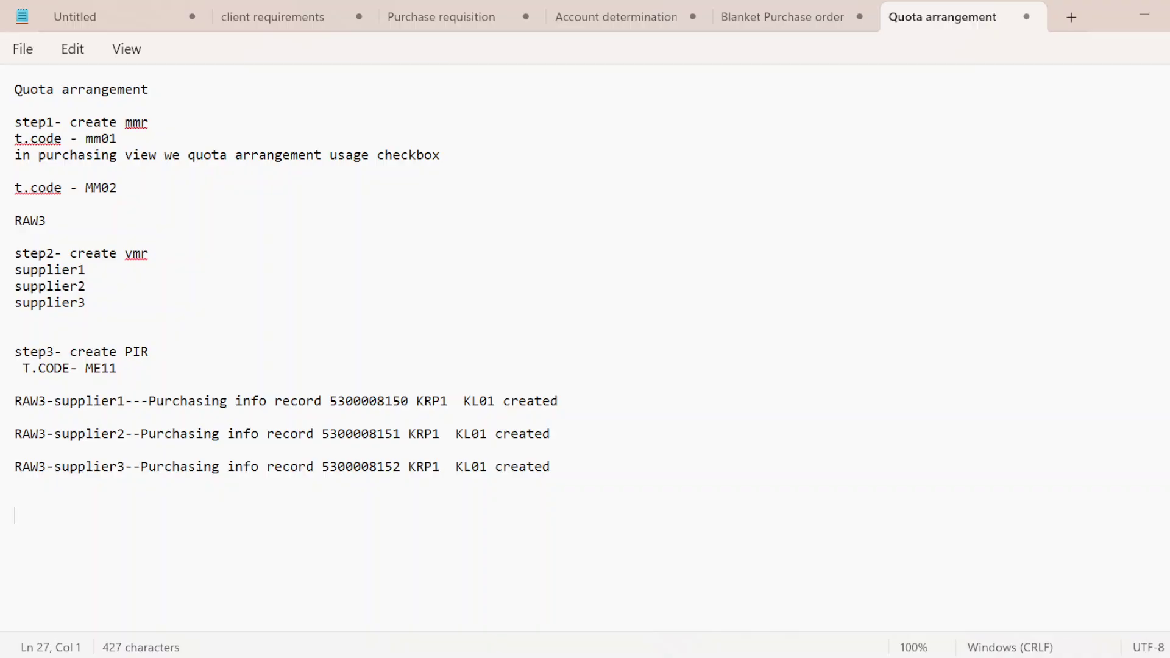
text(step4-)
text(s)
key(BackSpace)
text(creat)
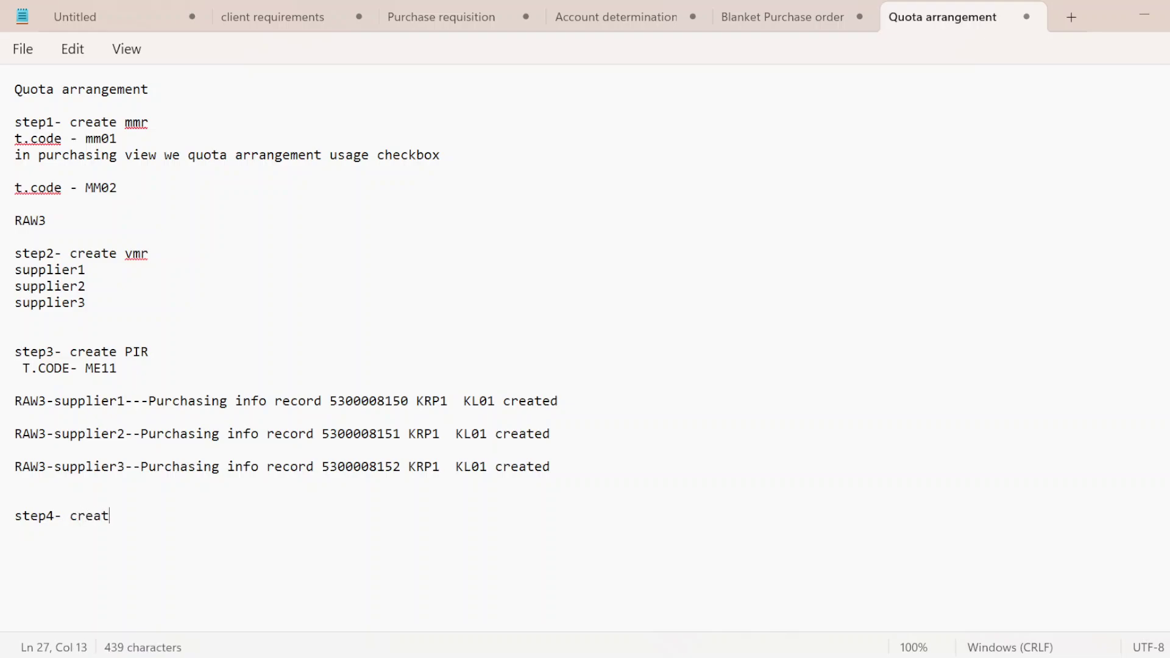
text(e sourcse)
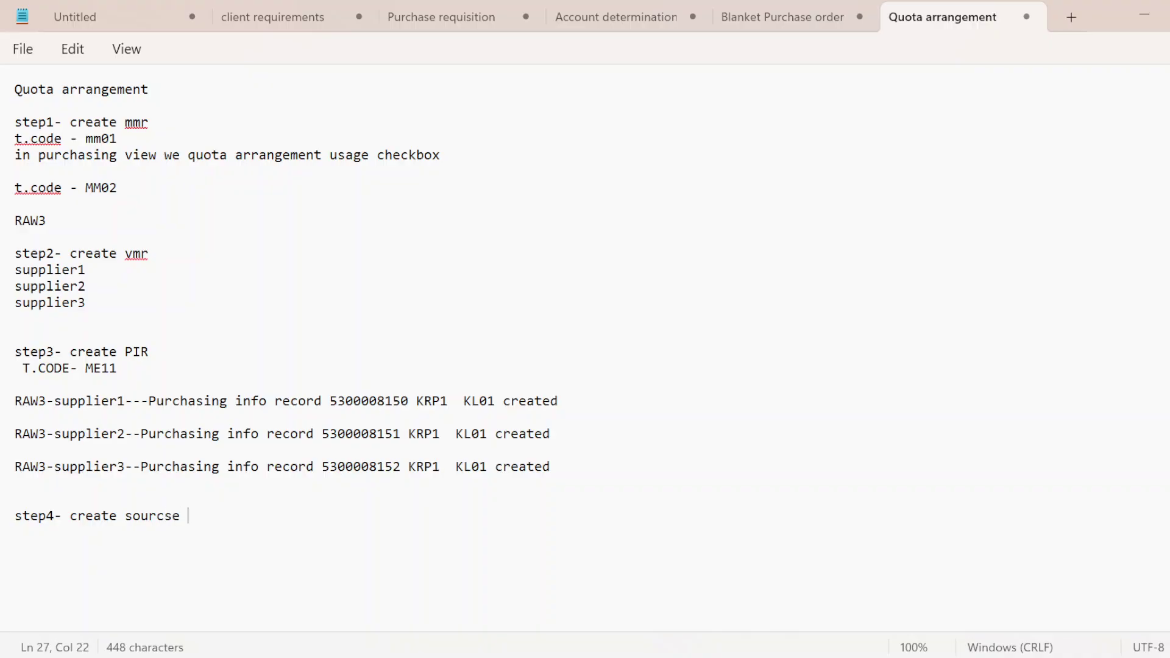
key(BackSpace)
key(BackSpace)
key(BackSpace)
text(e list)
key(Return)
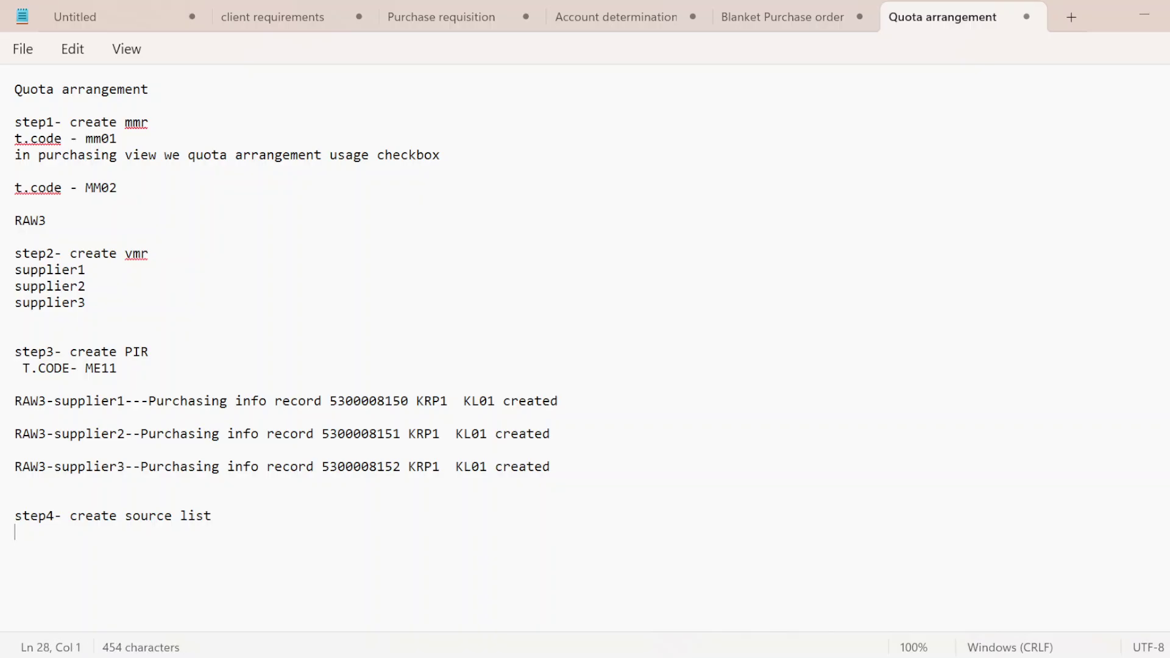
Note the transaction code as "t.code- ME01" under the step4 heading
text(t.code-)
key(Caps_Lock)
text(ME)
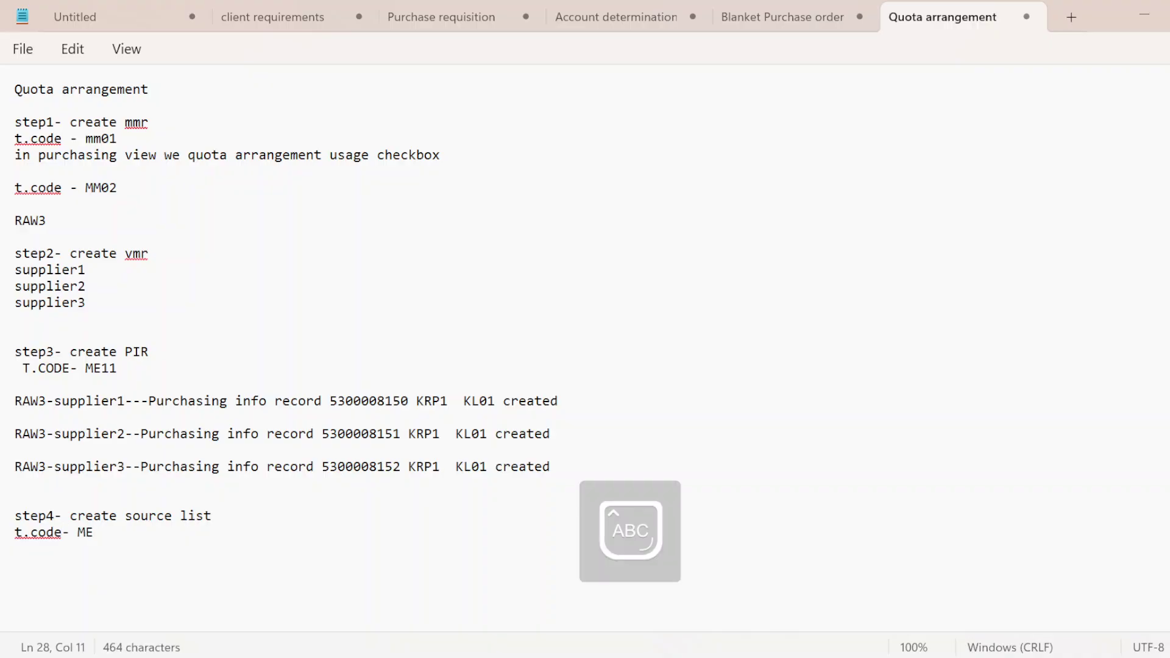
text(01)
key(Return)
Switch to SAP, start transaction ME01 and open the source list overview for material RAW3 in plant KL01
key(alt+Tab)
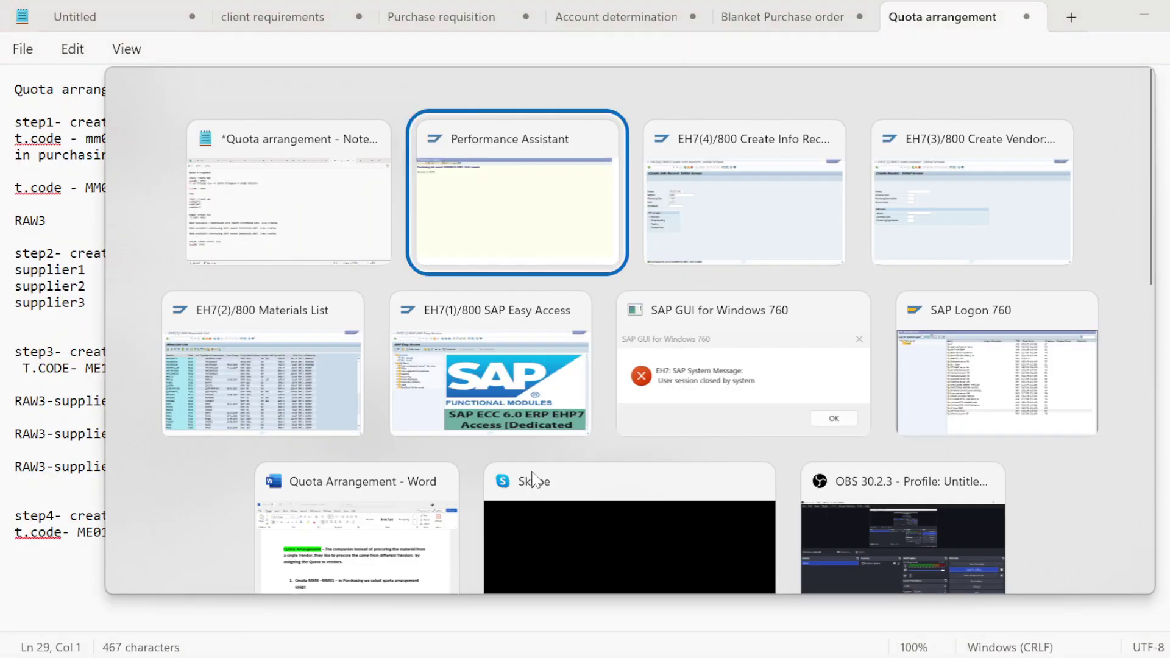
text(/NME01)
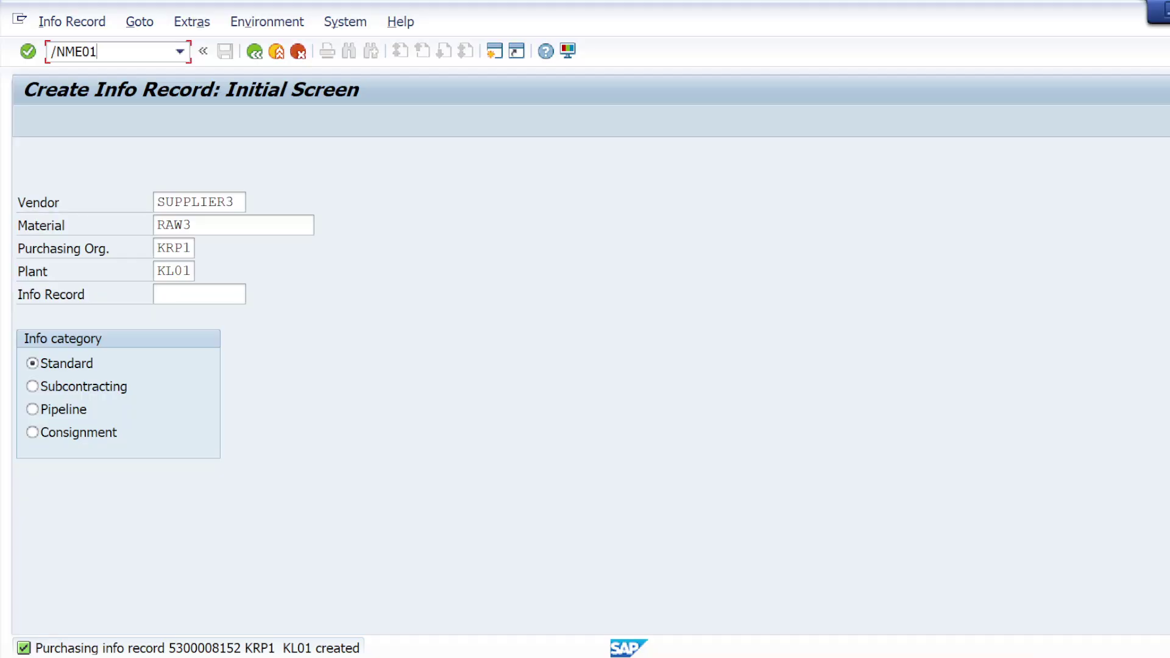
key(Return)
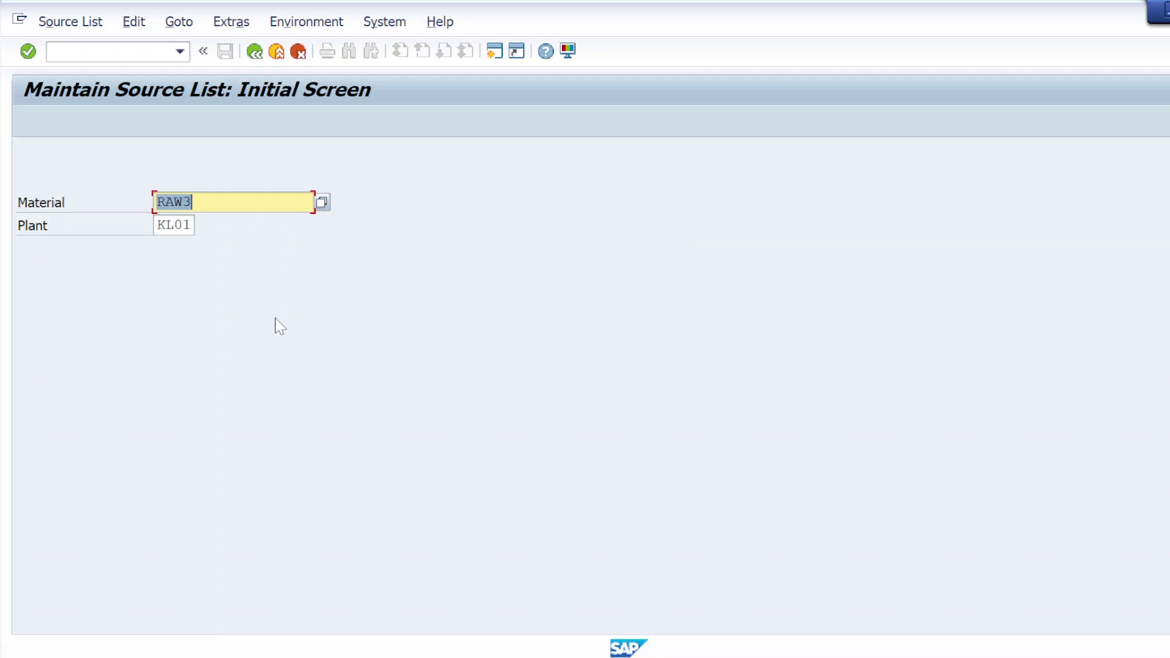
key(alt+Tab)
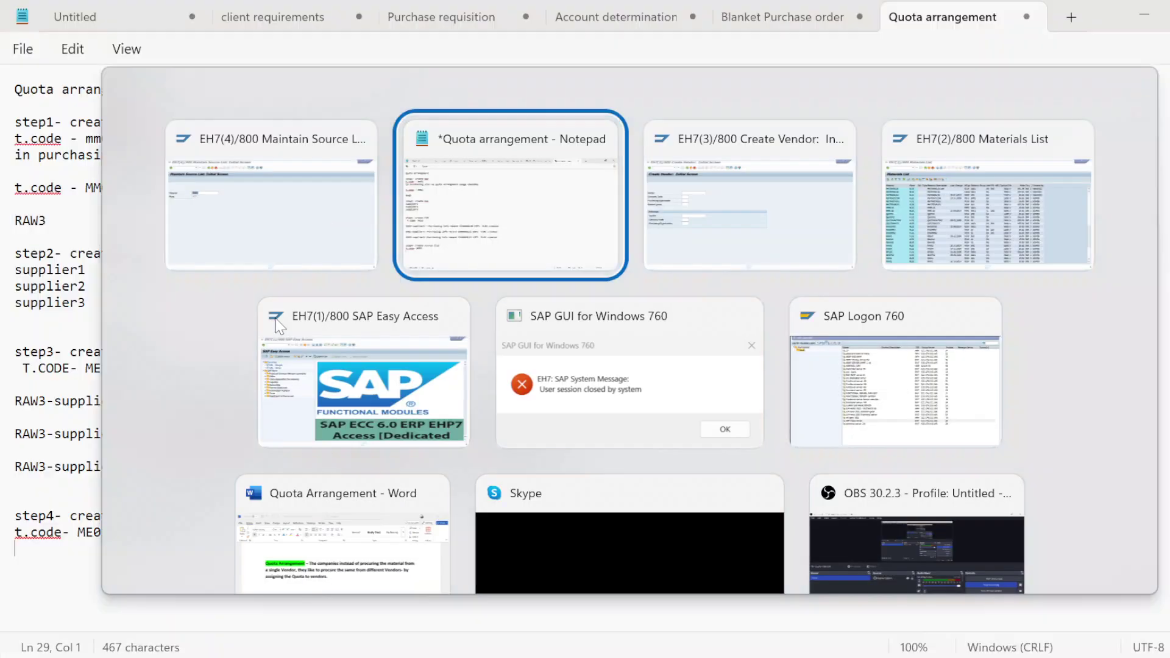
key(alt+Tab)
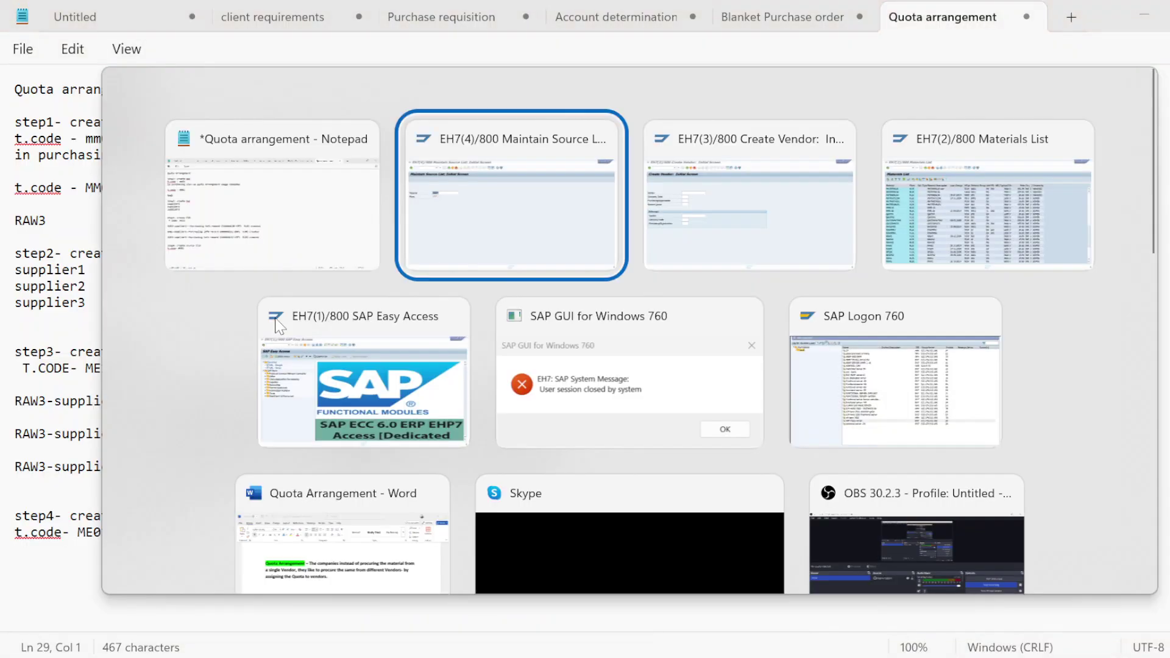
click(27, 52)
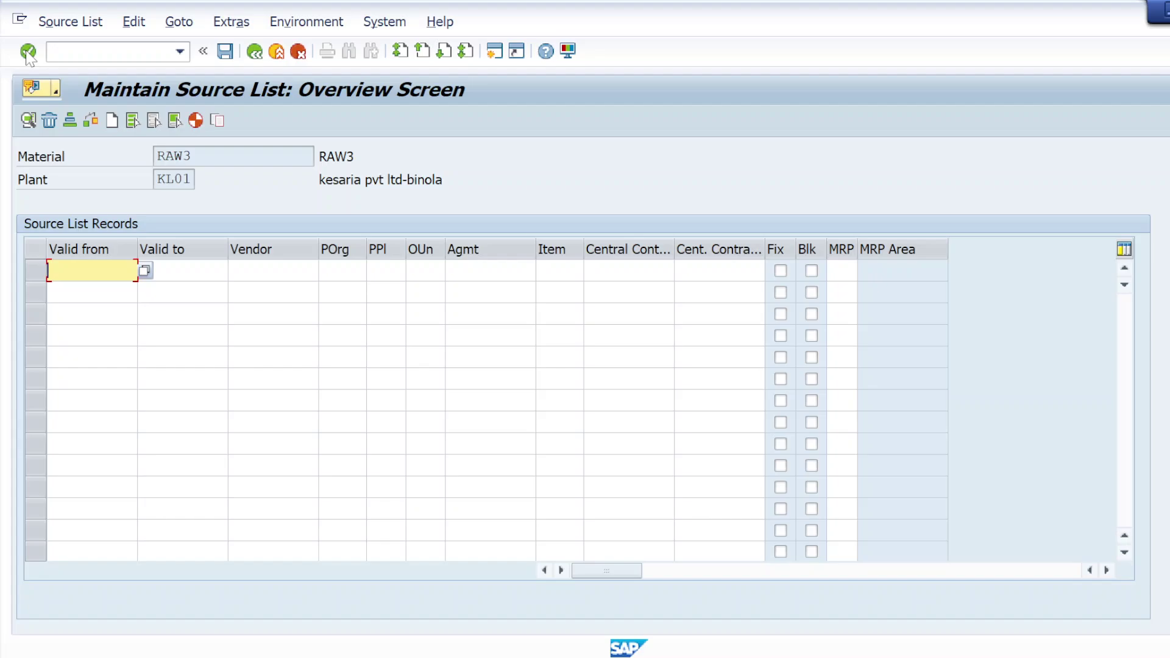
Set the first source list record's validity from 02.03.2025 to 31.03.2025
click(146, 275)
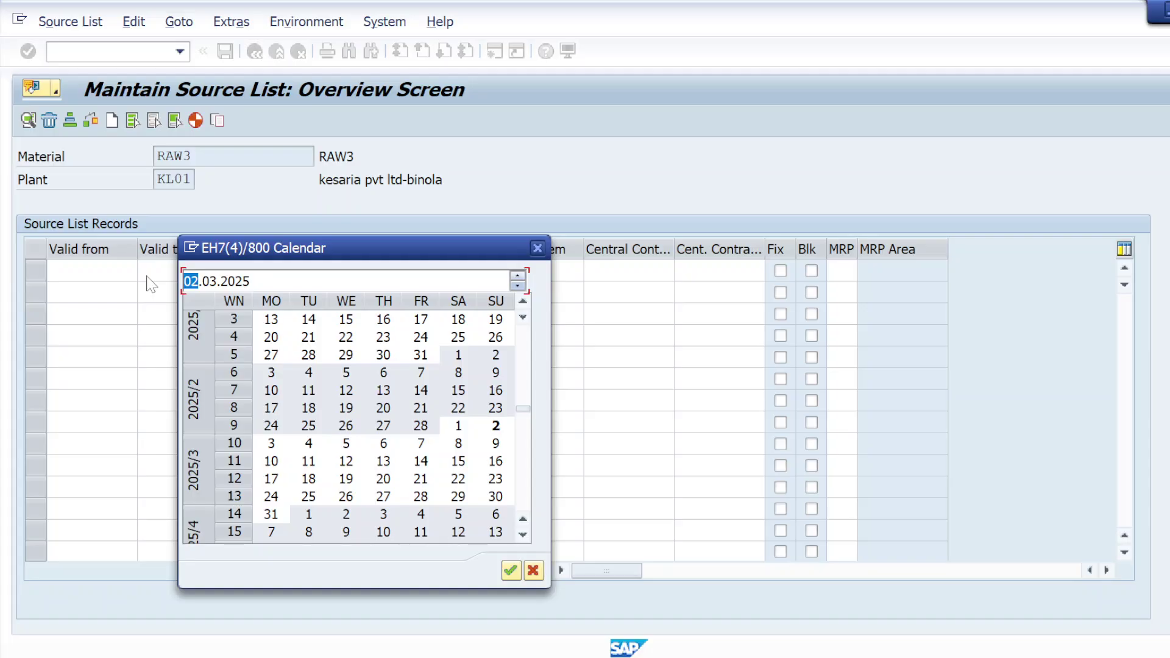
double_click(496, 425)
key(Tab)
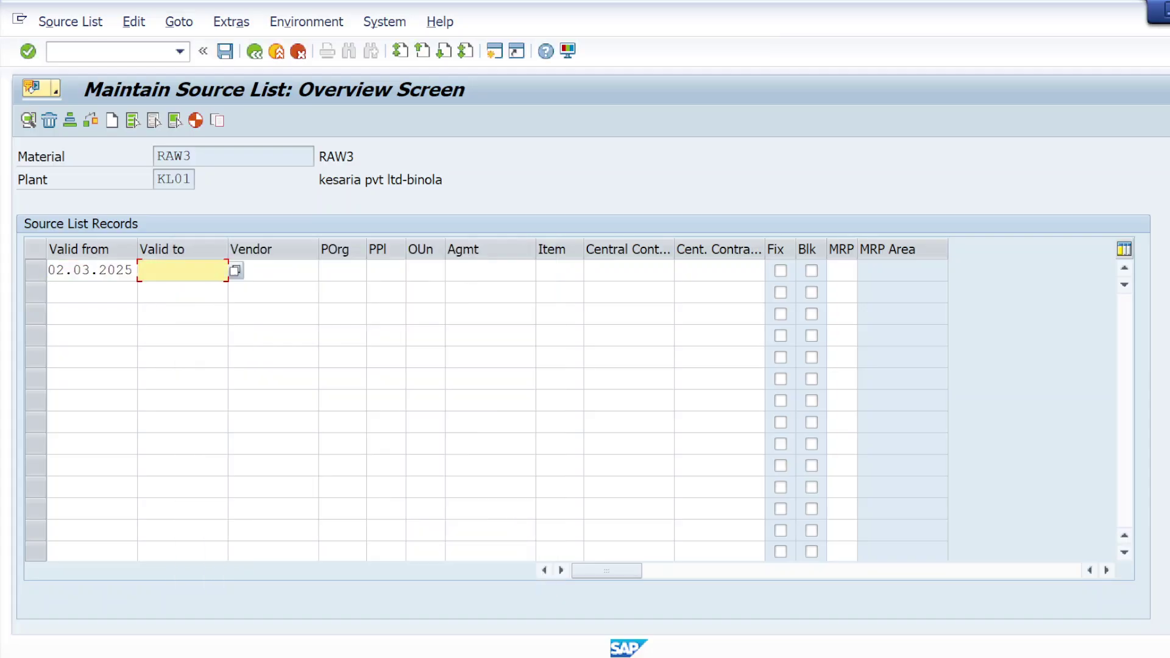
click(235, 271)
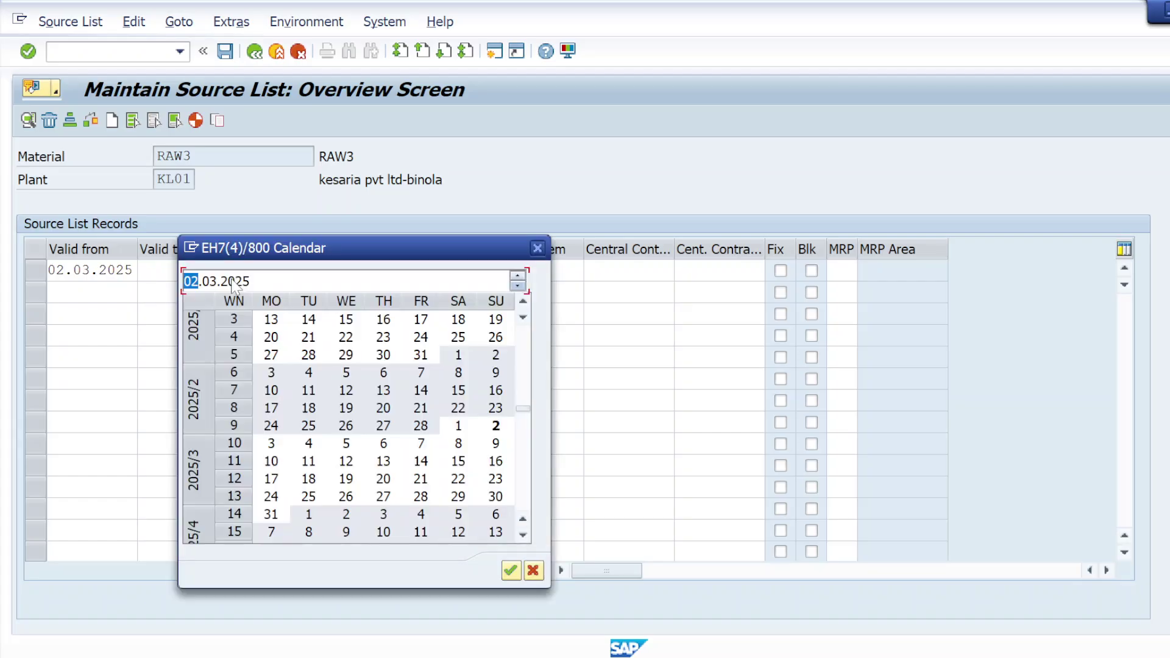
click(523, 535)
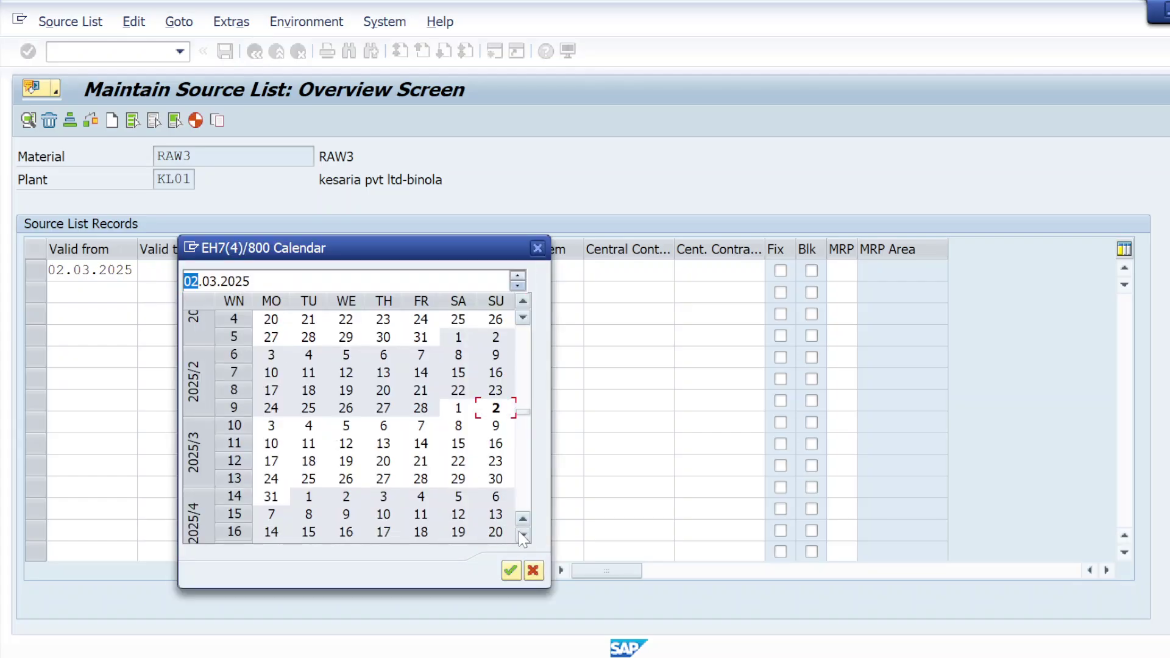
double_click(271, 497)
Set the second source list record's validity from 02.03.2025 to 31.03.2025
click(137, 292)
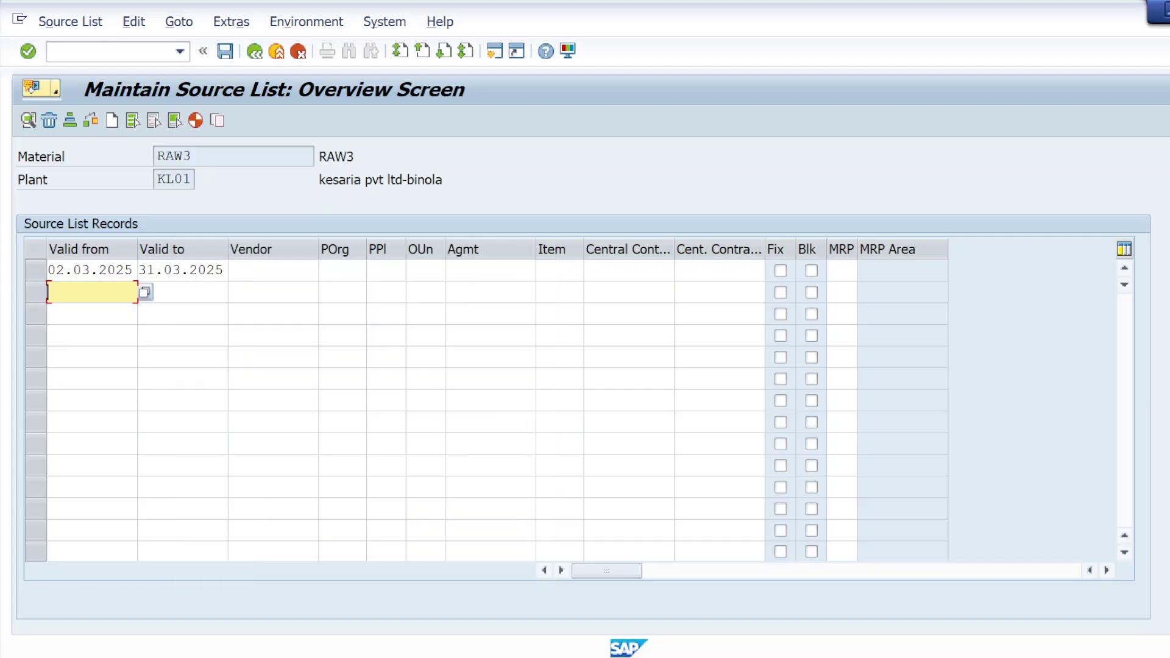
click(145, 293)
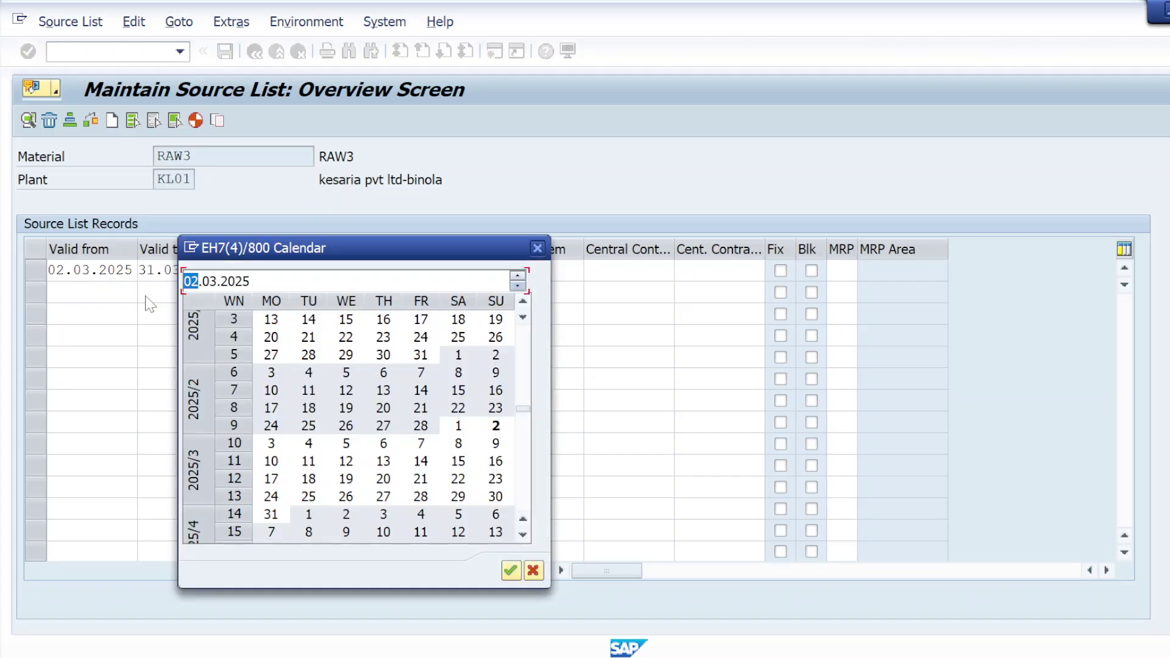
double_click(496, 425)
click(227, 291)
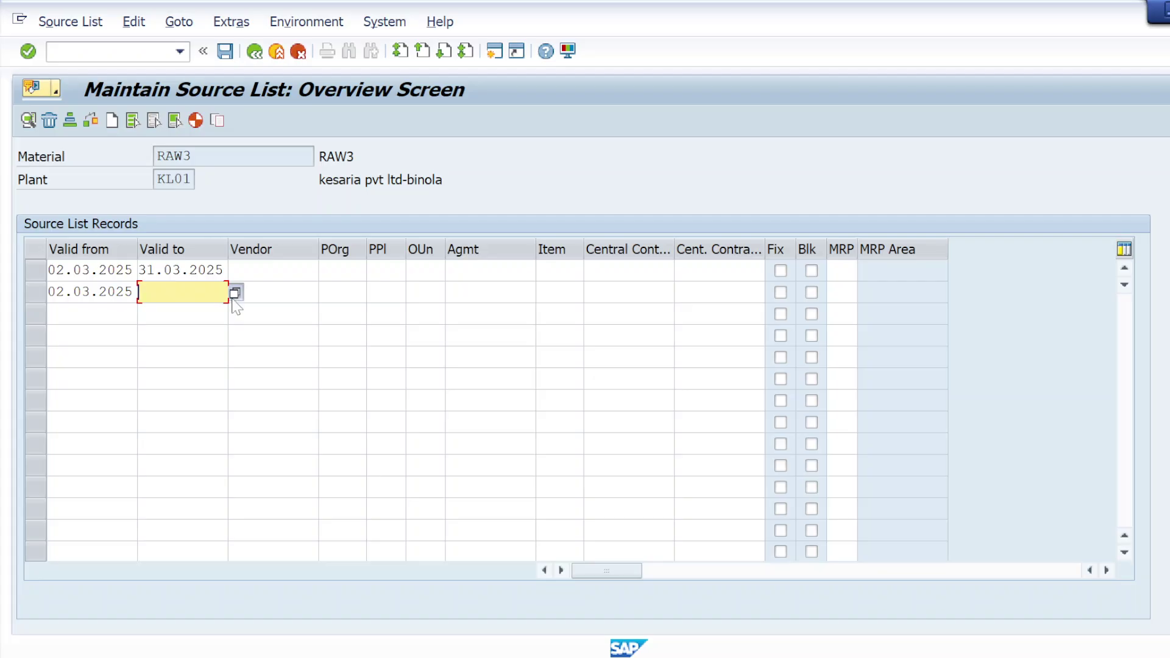
click(232, 297)
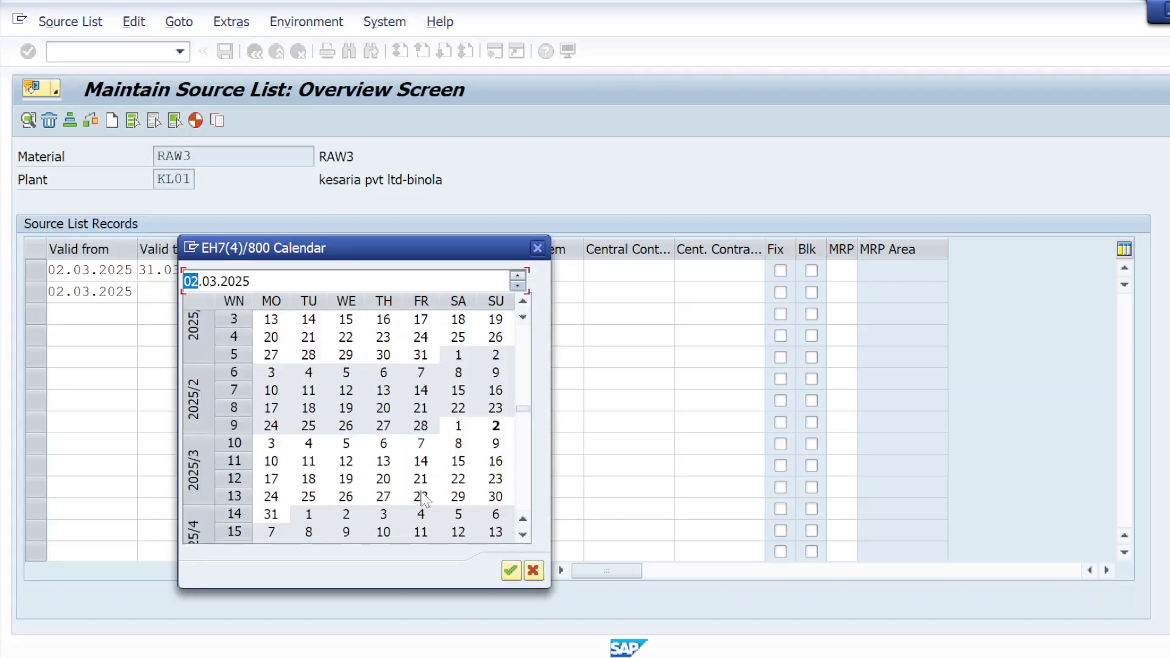
double_click(271, 514)
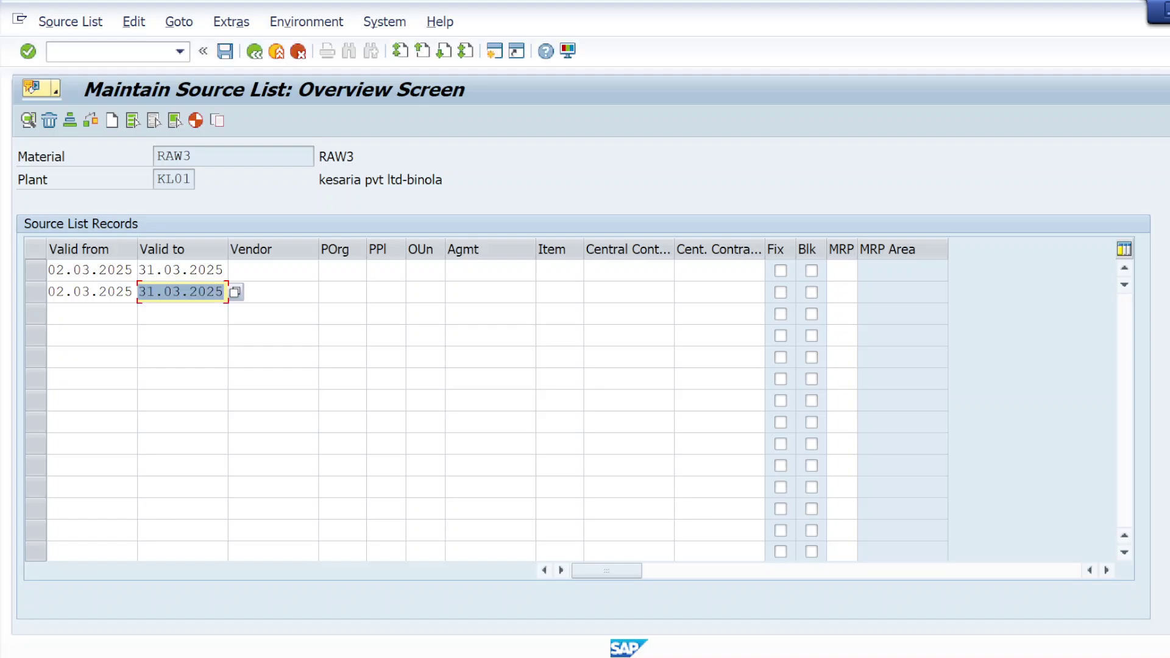
Enter SUPPLIER1 as the vendor of the first source list record and SUPPLIER2 as the vendor of the second
click(268, 270)
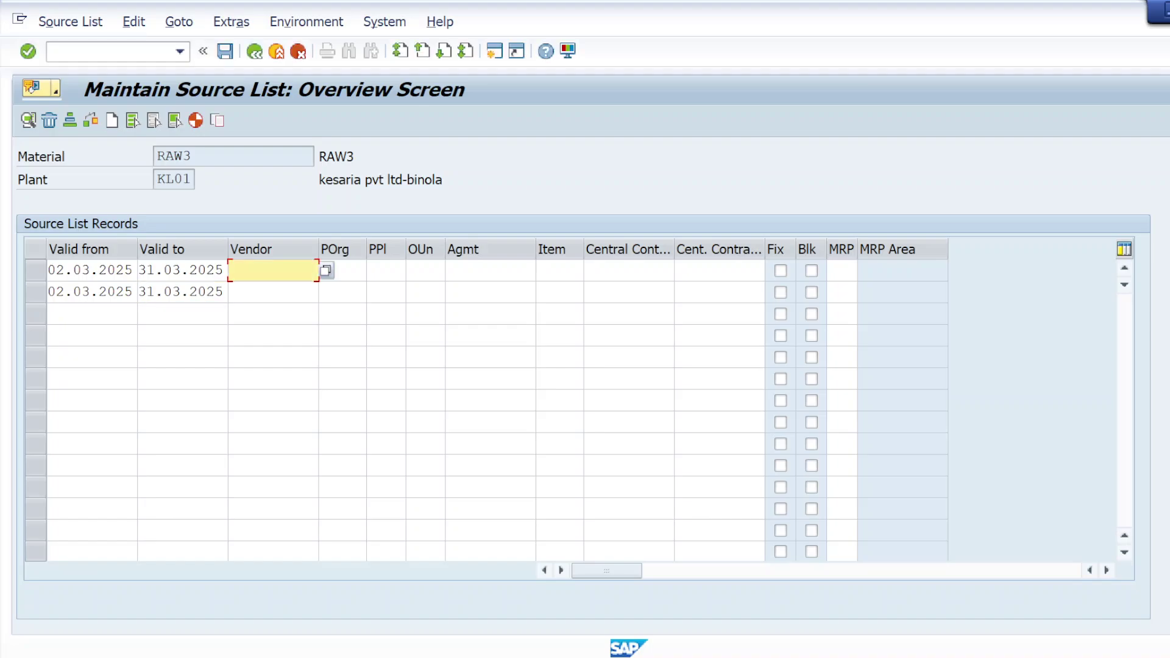
text(s)
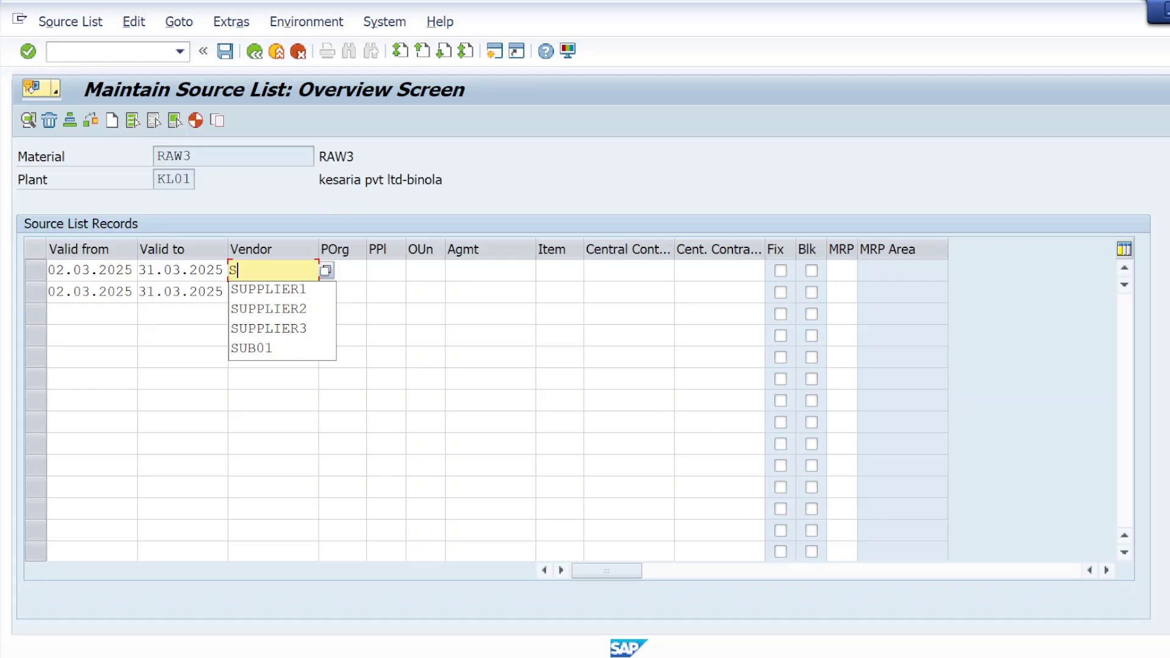
click(257, 288)
text(s)
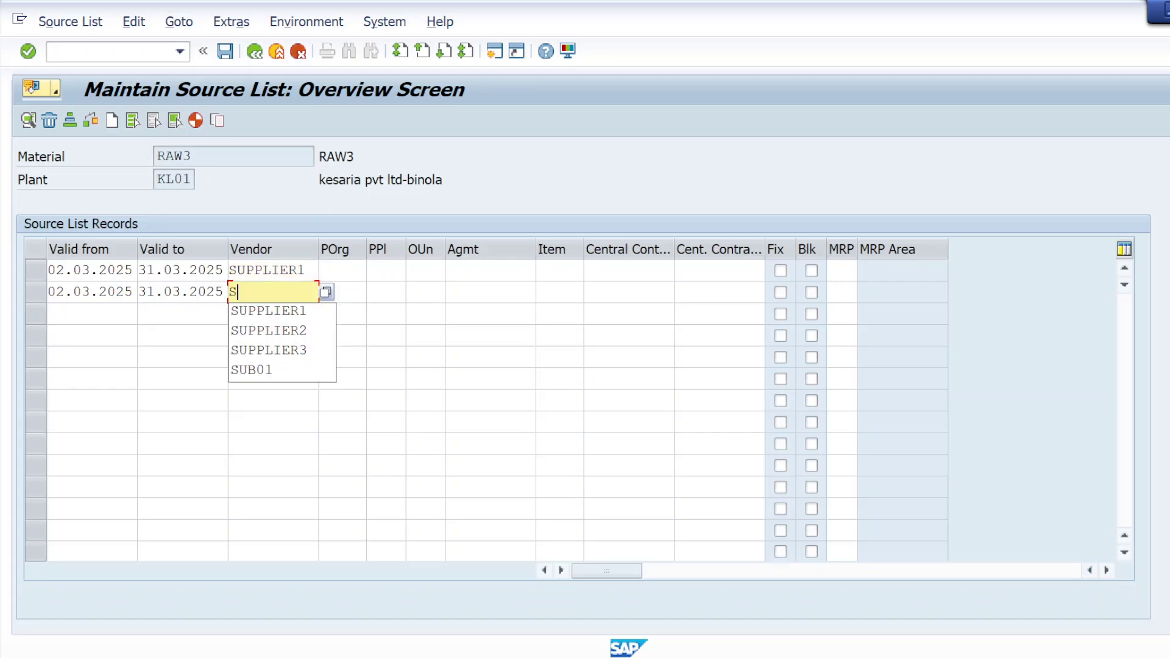
click(269, 330)
Set the purchasing organization to krp1 for the SUPPLIER1 and SUPPLIER2 records
click(343, 271)
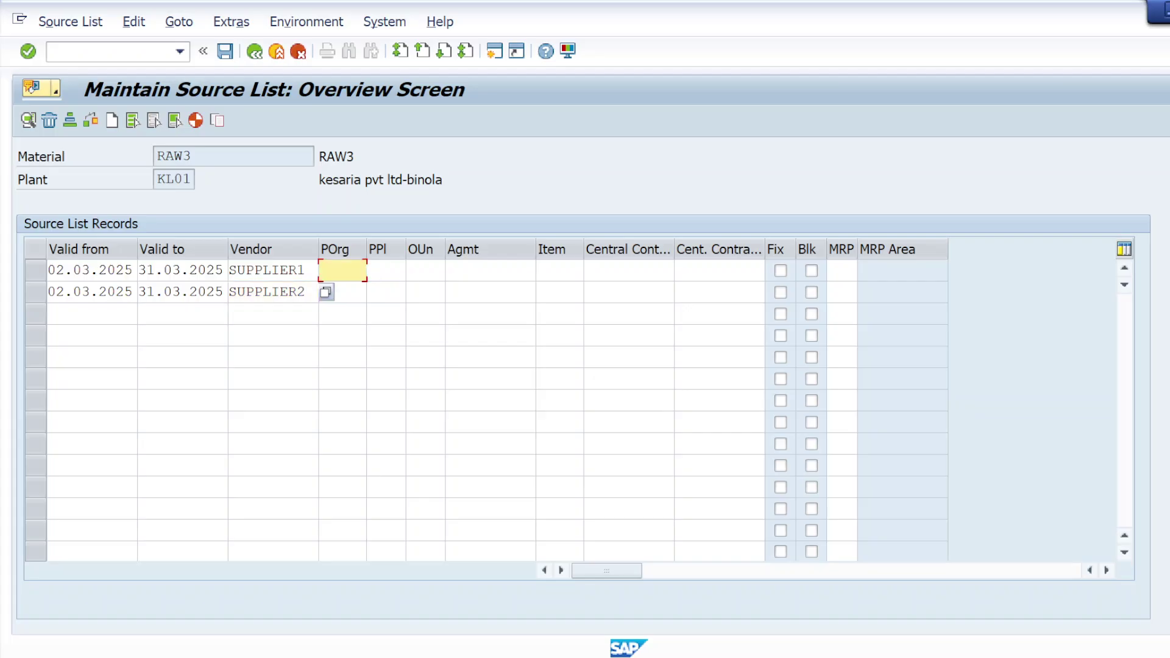
click(351, 291)
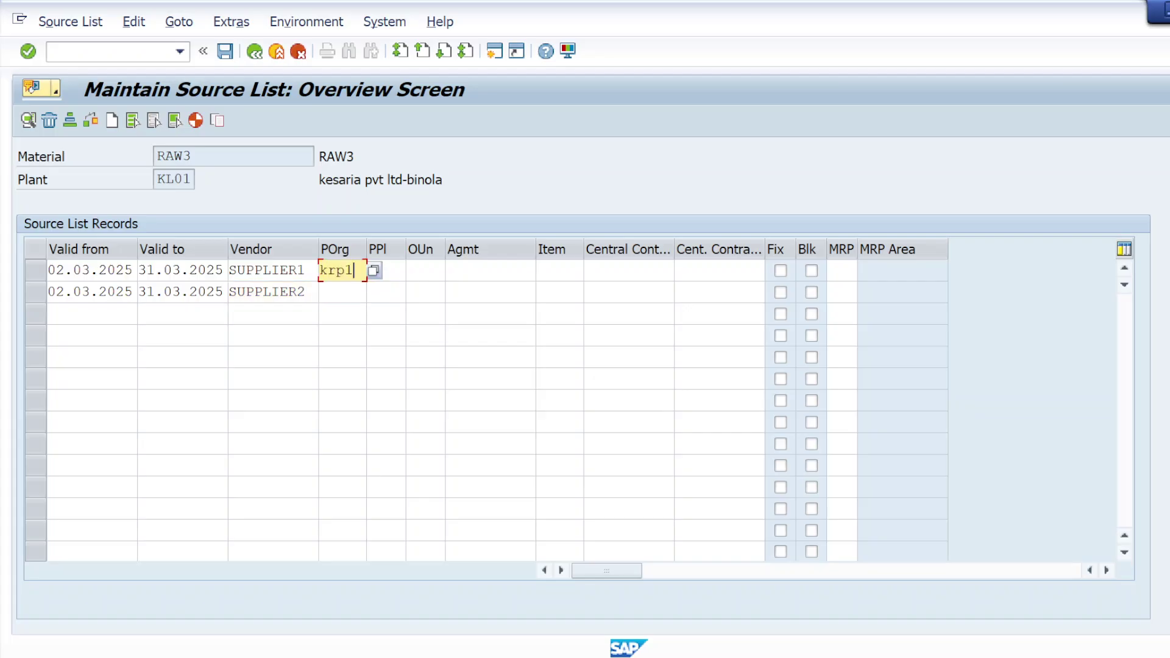
click(347, 294)
click(345, 315)
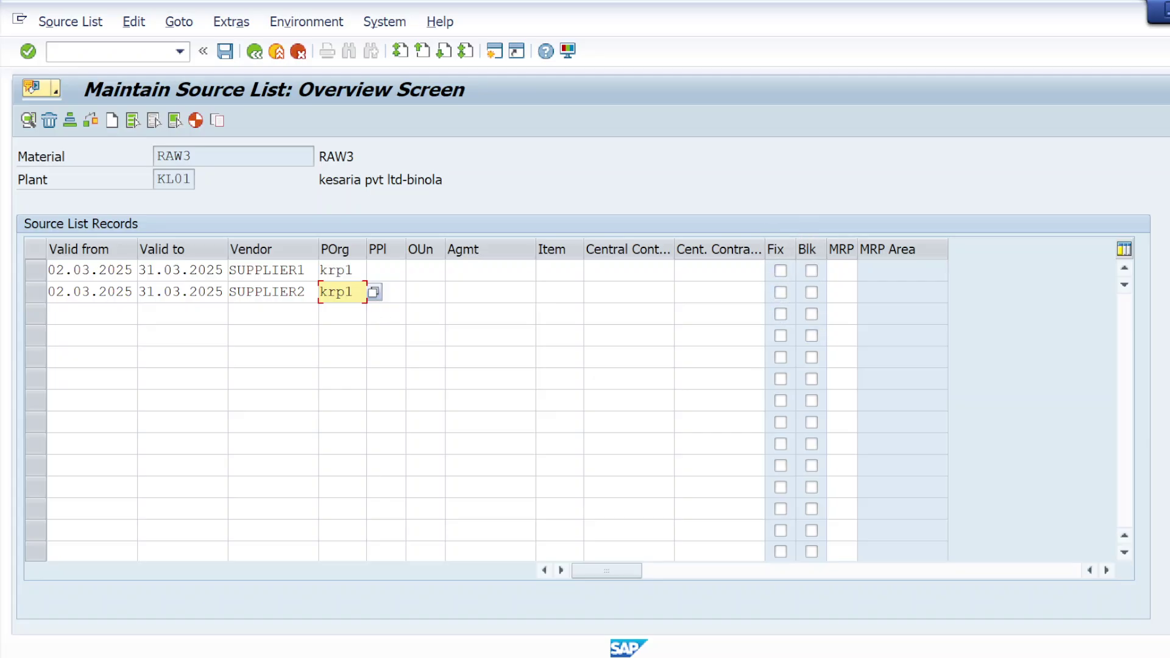
Set the third source list record's validity from 02.03.2025 to 31.03.2025
click(91, 314)
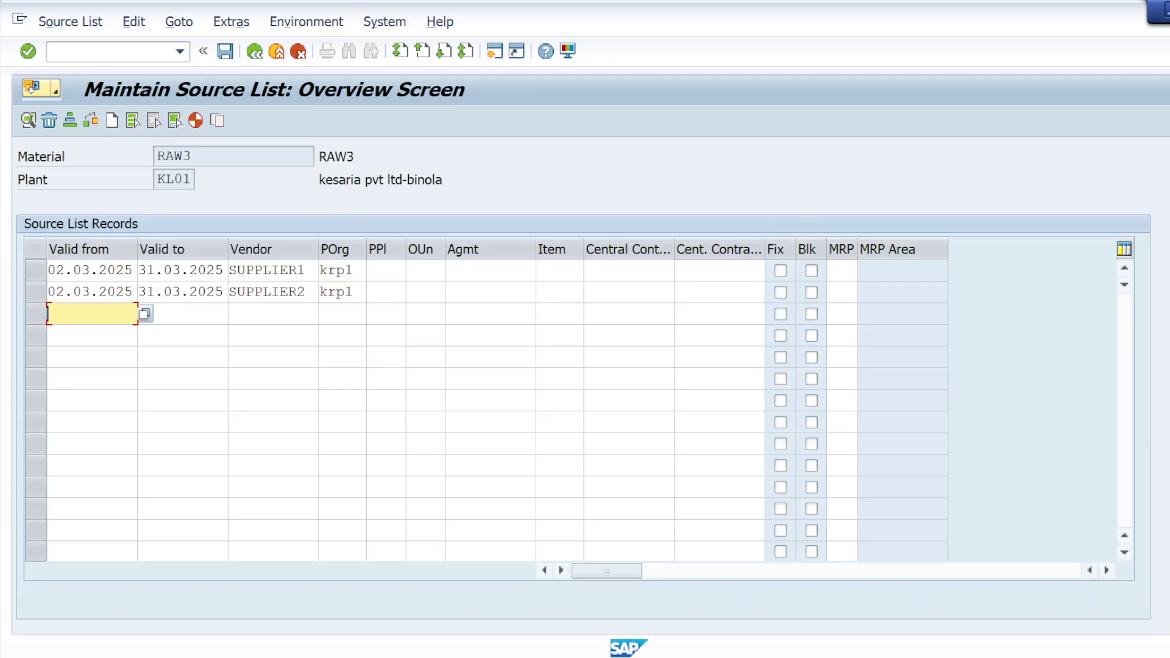
click(145, 314)
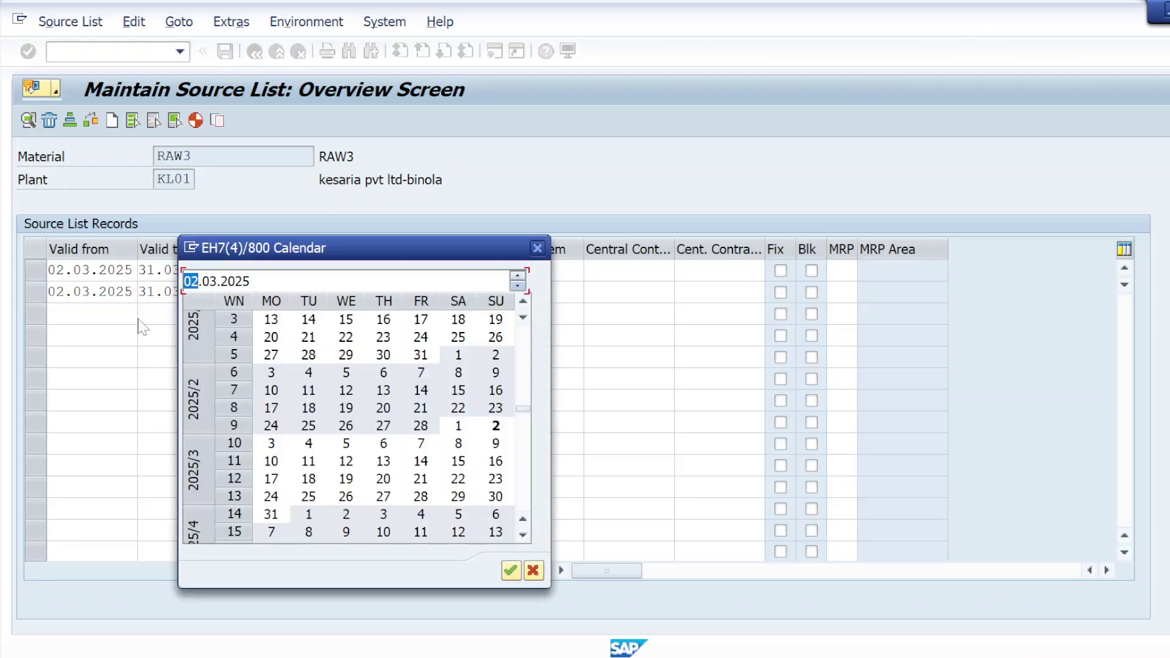
double_click(495, 425)
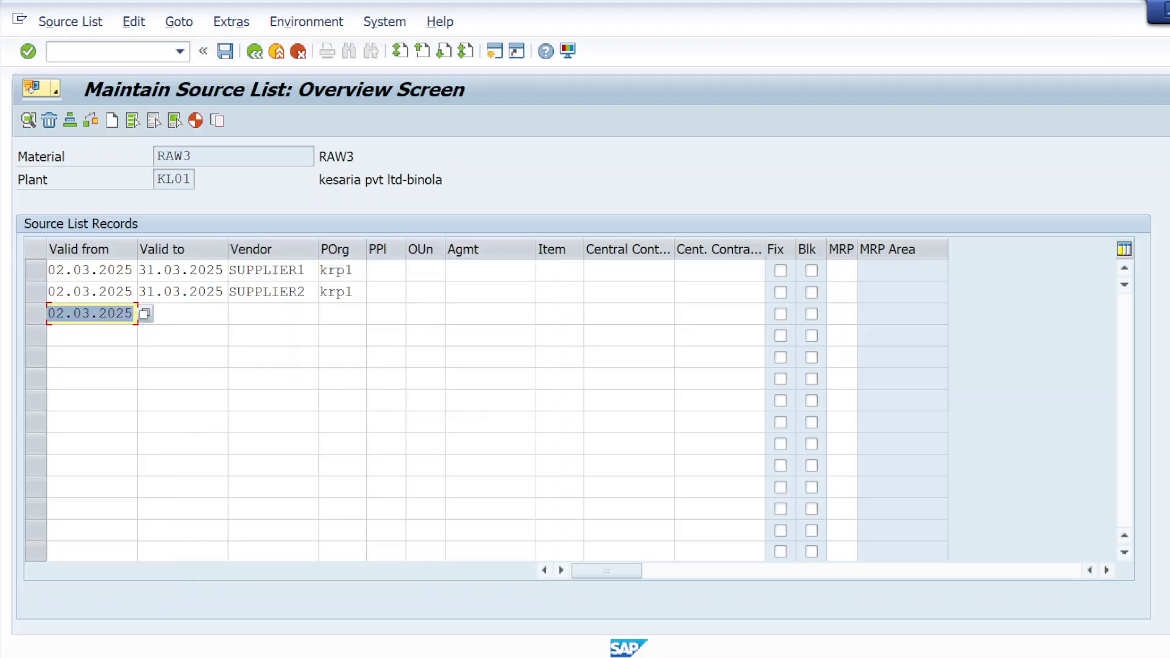
click(177, 313)
click(235, 314)
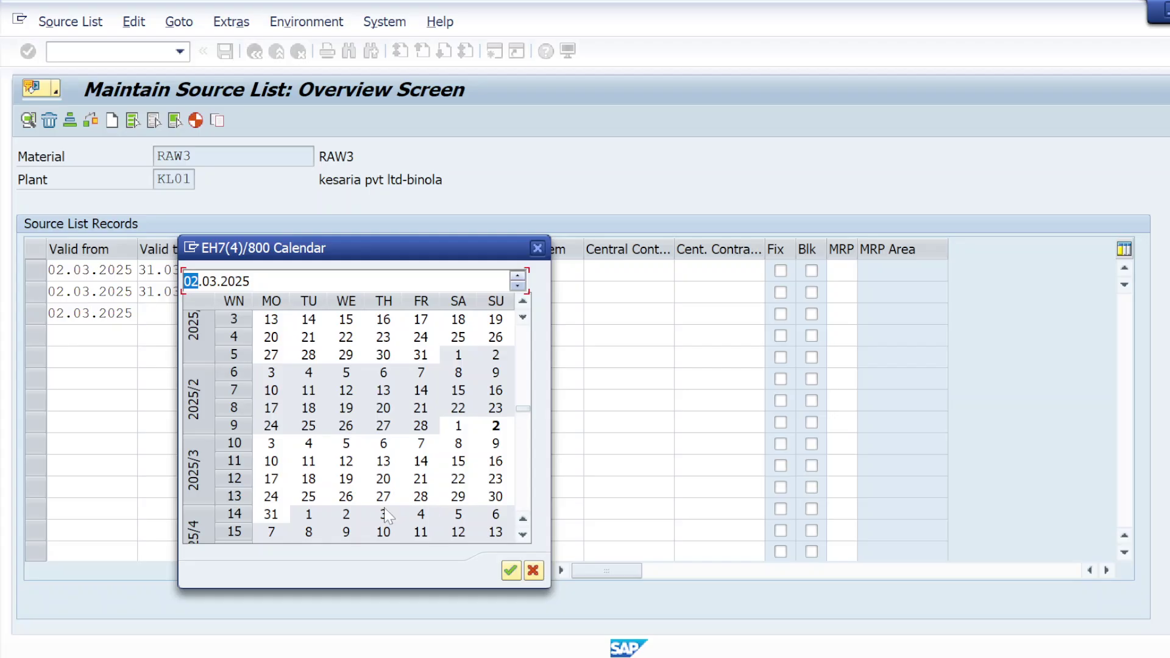
double_click(272, 513)
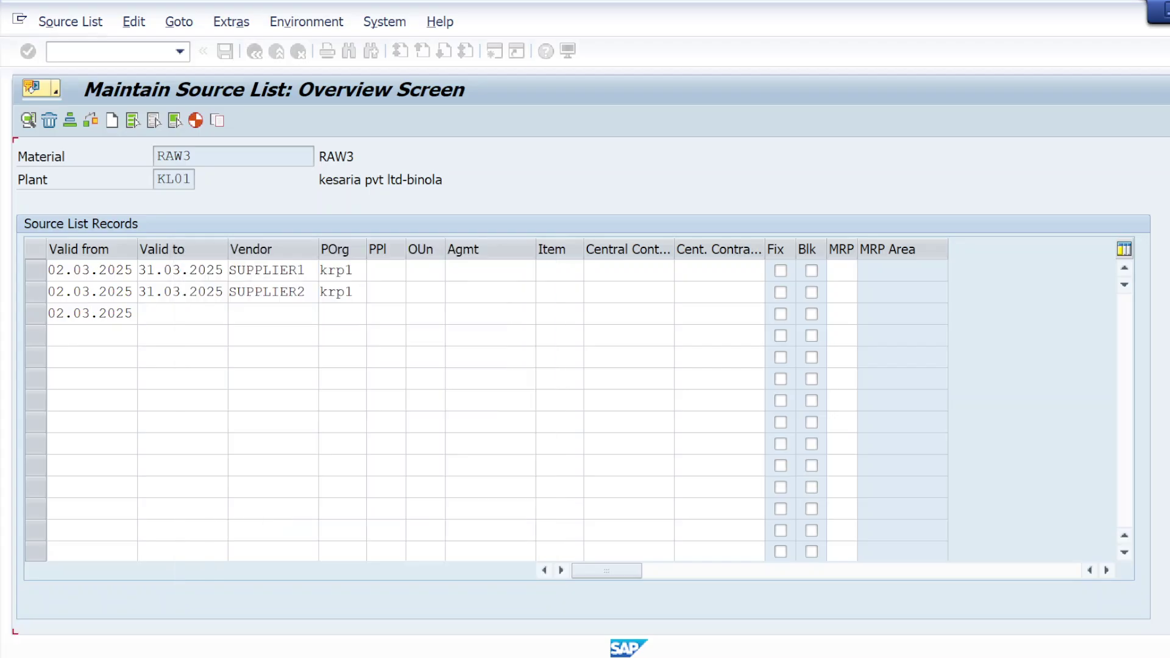
Enter SUPPLIER3 as the vendor of the third source list record
key(Tab)
key(Down)
key(Down)
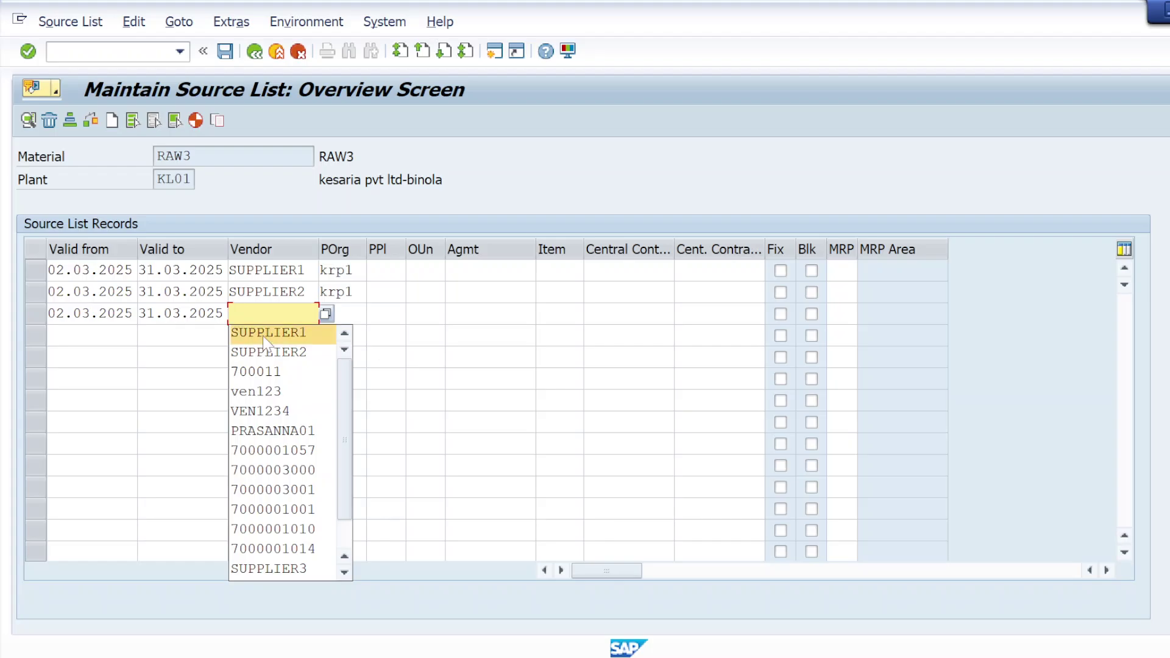
key(Return)
key(BackSpace)
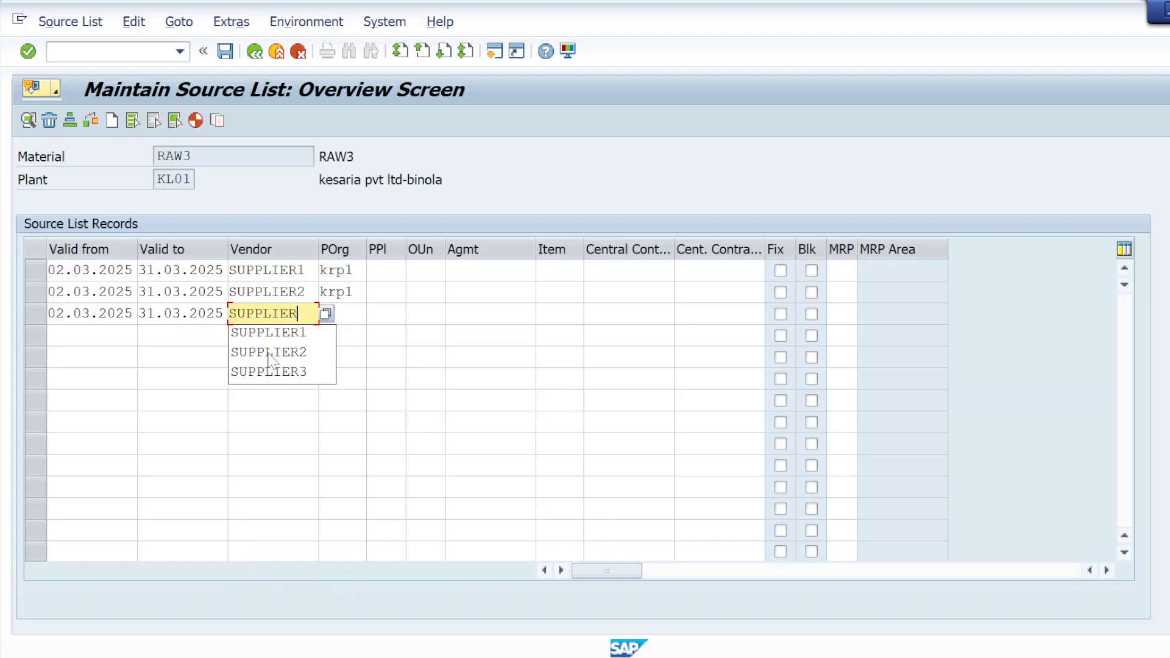
text(3)
Set the SUPPLIER3 record's purchasing organization to krp1 and save the source list
key(Tab)
key(Down)
key(Down)
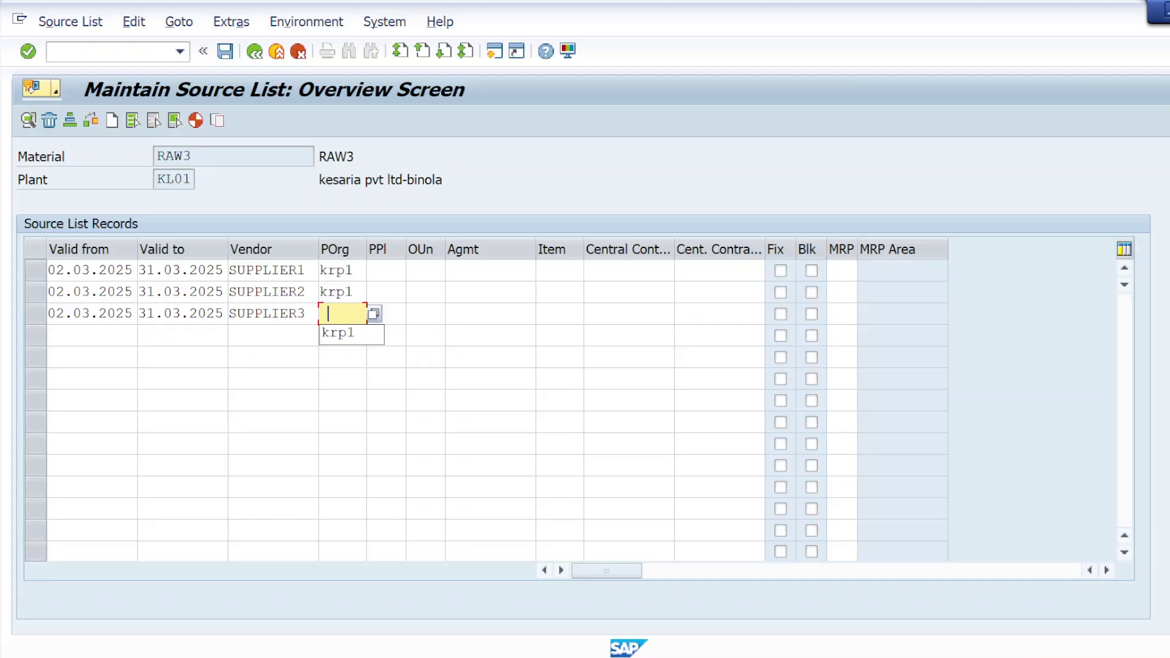
key(Return)
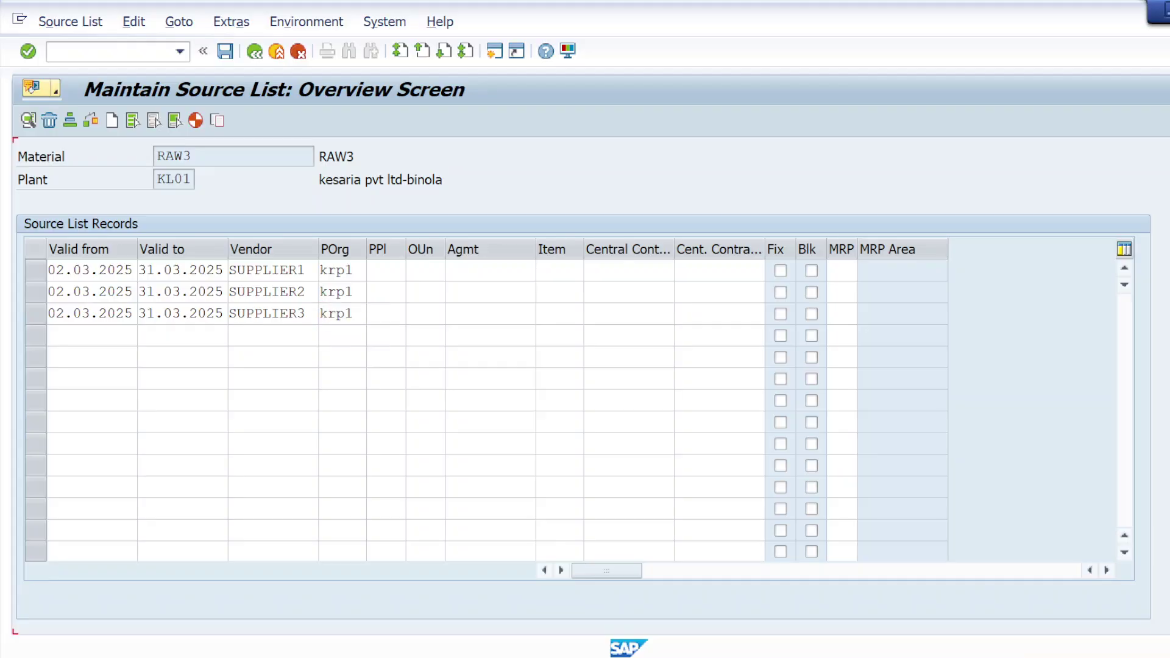
key(Return)
click(223, 50)
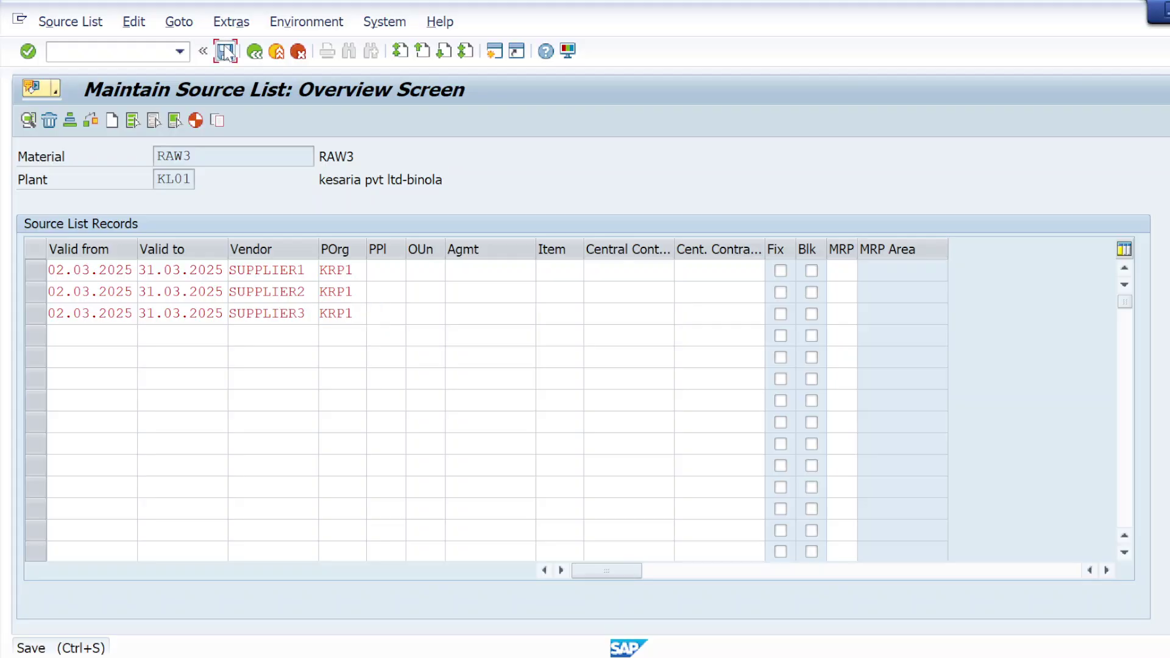
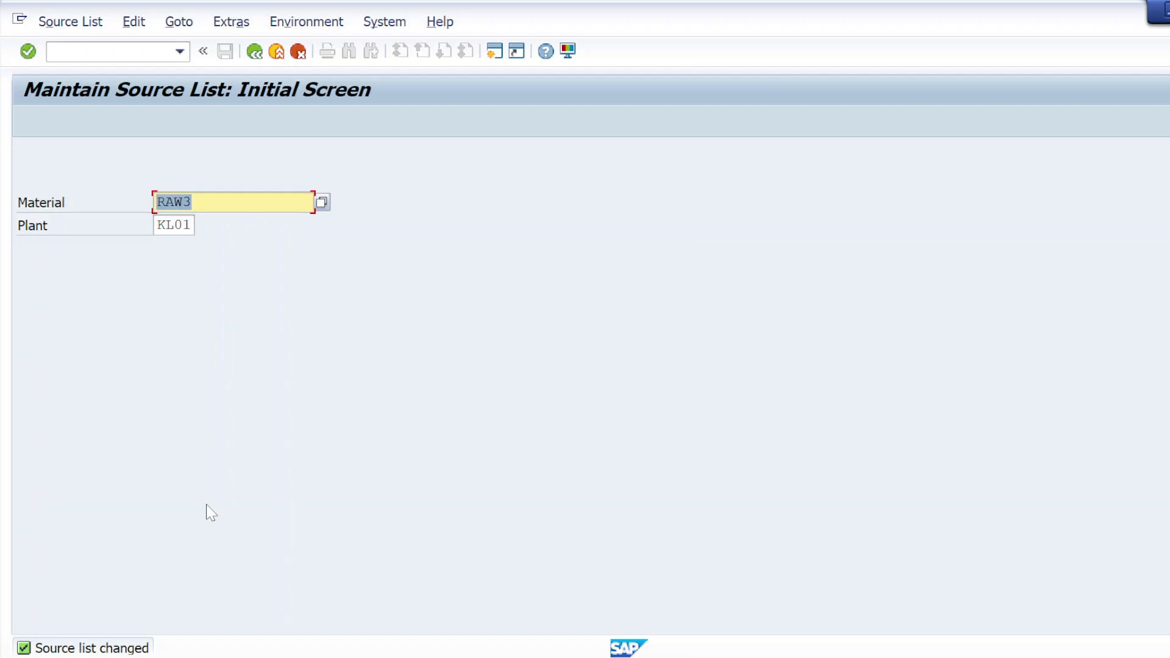
Switch to Notepad and add the heading "Step5- create quota arrangement" below the step4 notes, separated by blank lines
key(alt+Tab)
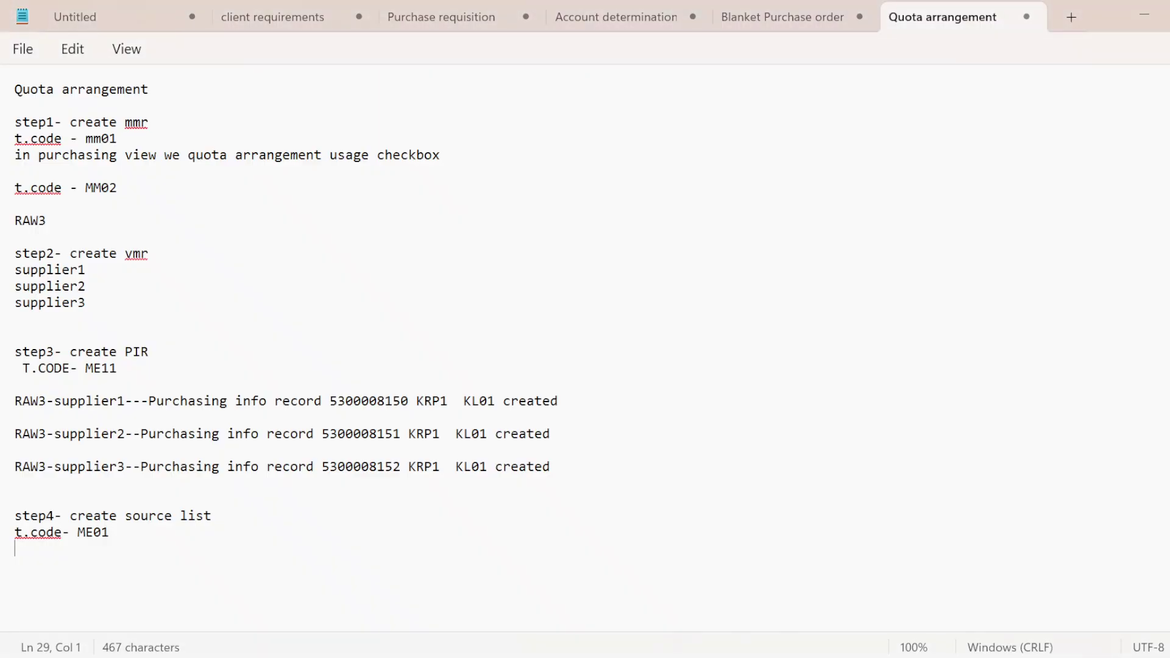
key(Return)
key(Return)
key(Return)
text(STEP)
key(BackSpace)
key(BackSpace)
key(BackSpace)
key(Caps_Lock)
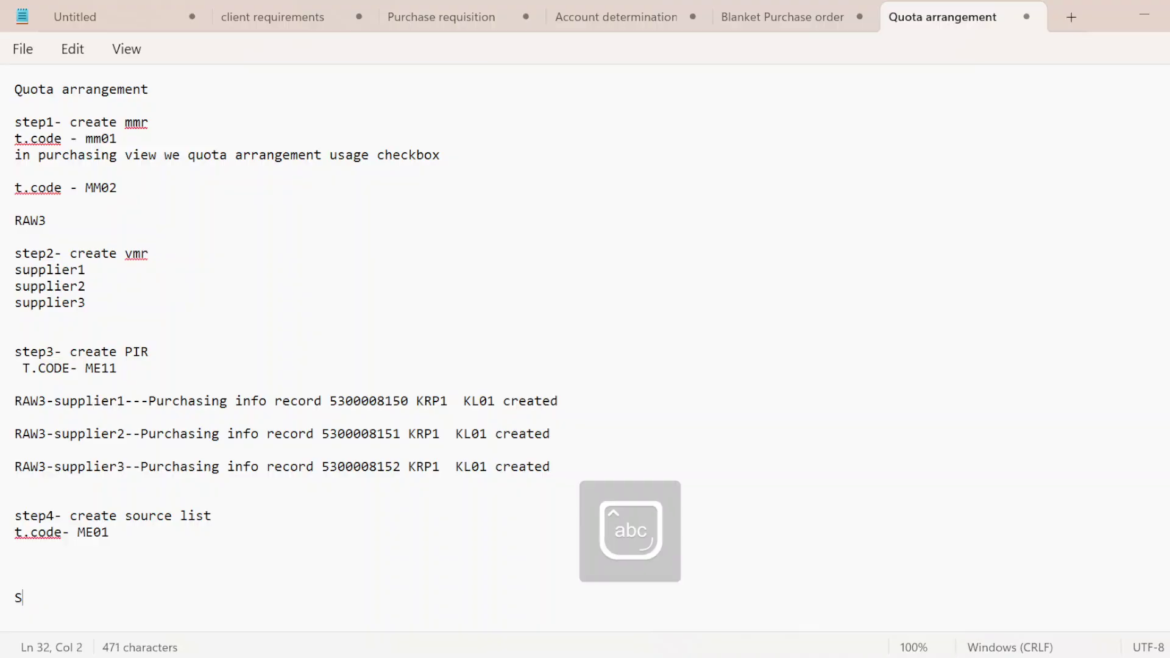
text(tep5- )
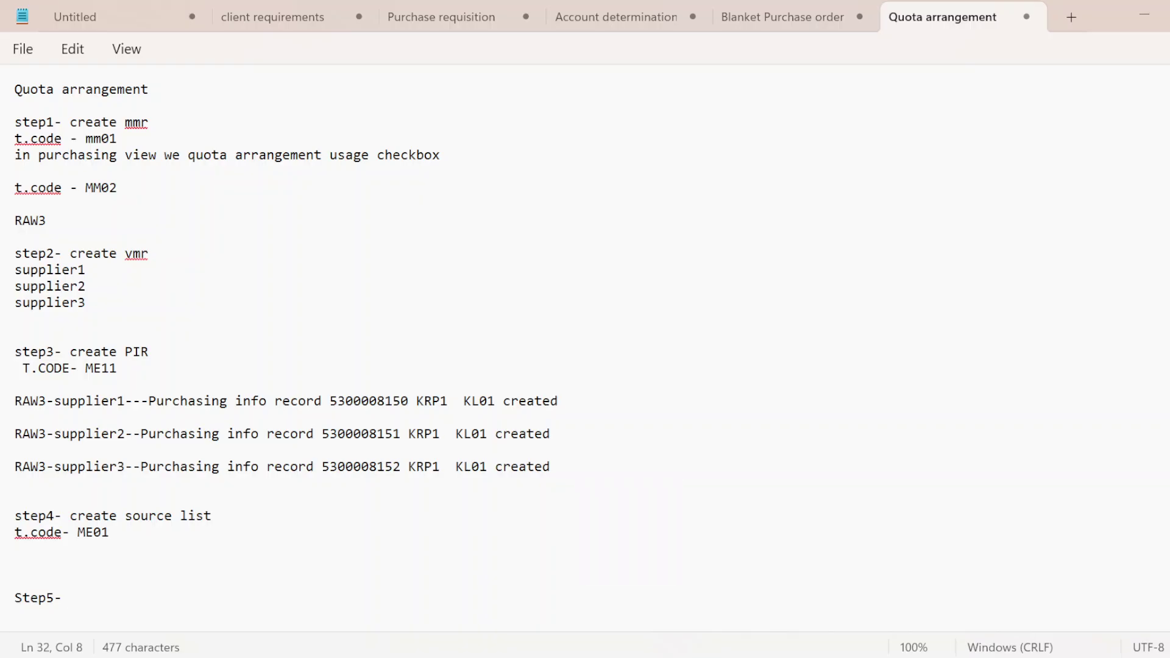
text(creat)
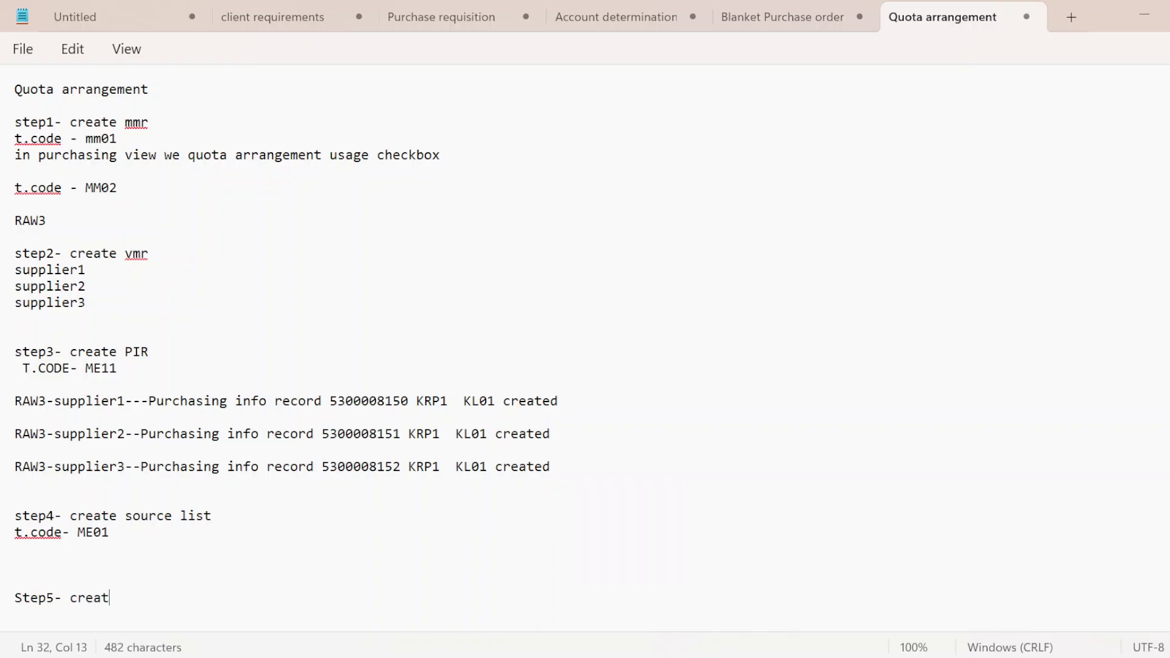
text(e quota arran)
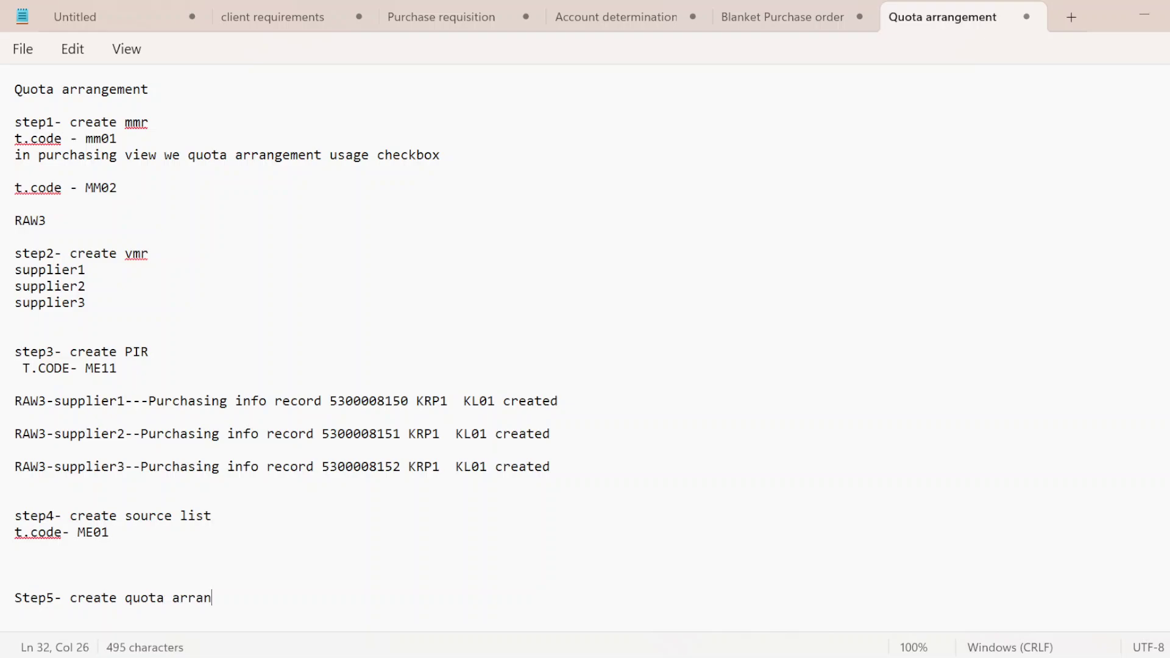
text(gement)
Note the transaction code as "t.code - MEQ1" under the Step5 heading, followed by a blank line
key(Return)
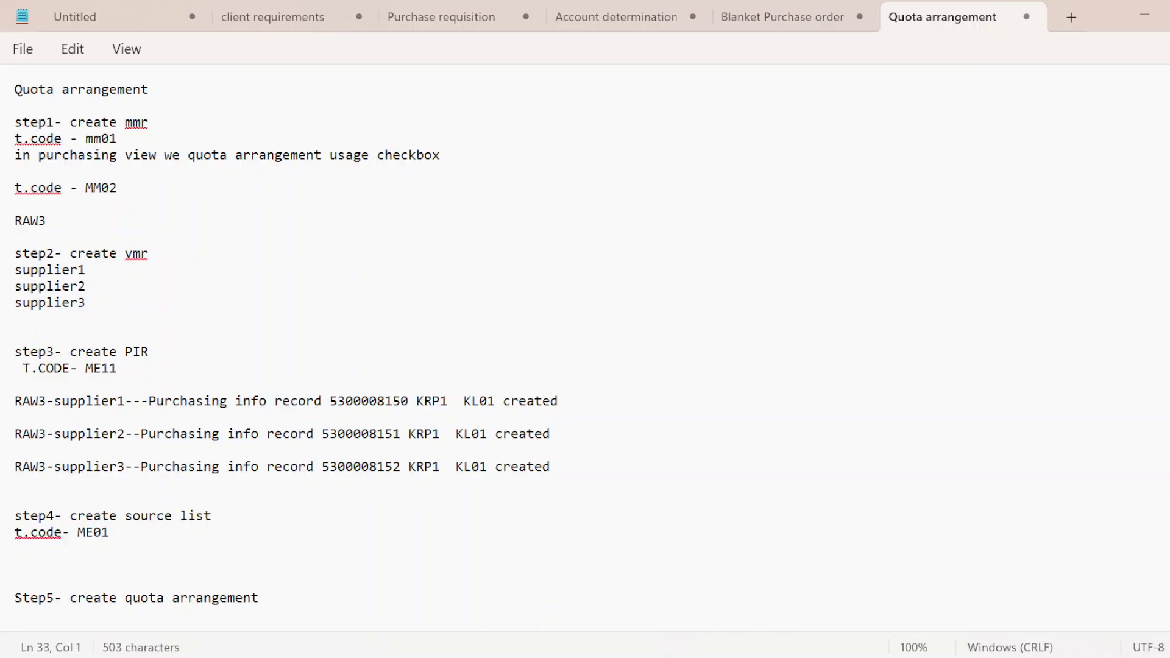
text(t.code -)
key(Caps_Lock)
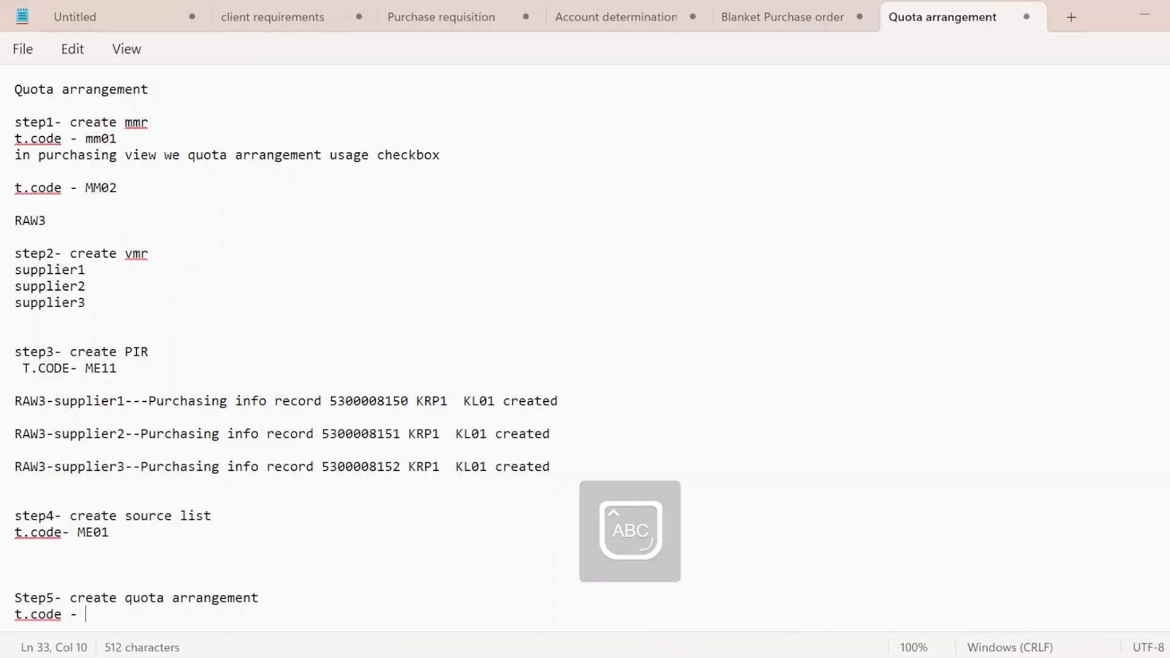
text(MEQ1)
key(Return)
key(Return)
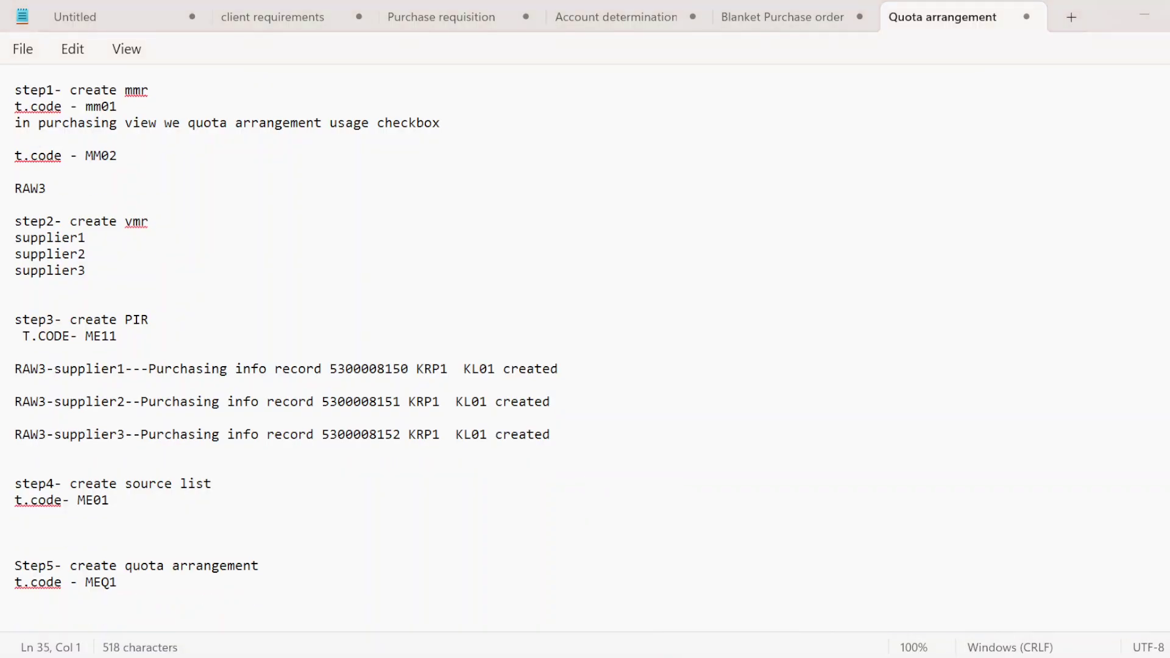
Switch to SAP, start transaction MEQ1 and open the quota arrangement periods for material RAW3 in plant KL01
key(alt+Tab)
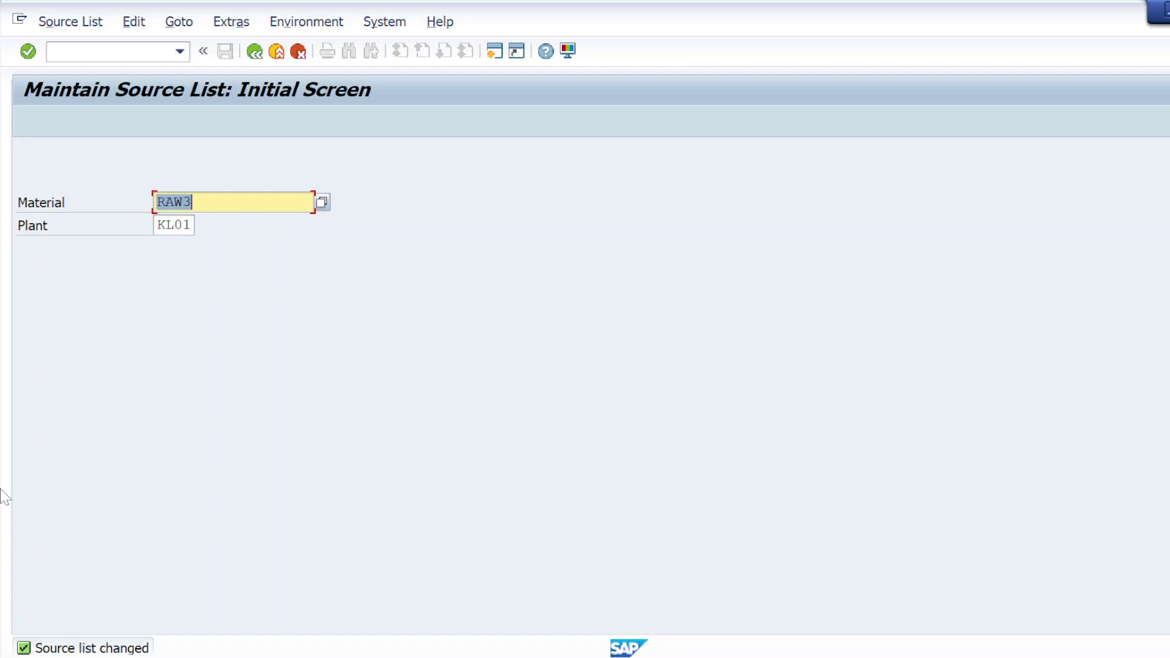
click(109, 52)
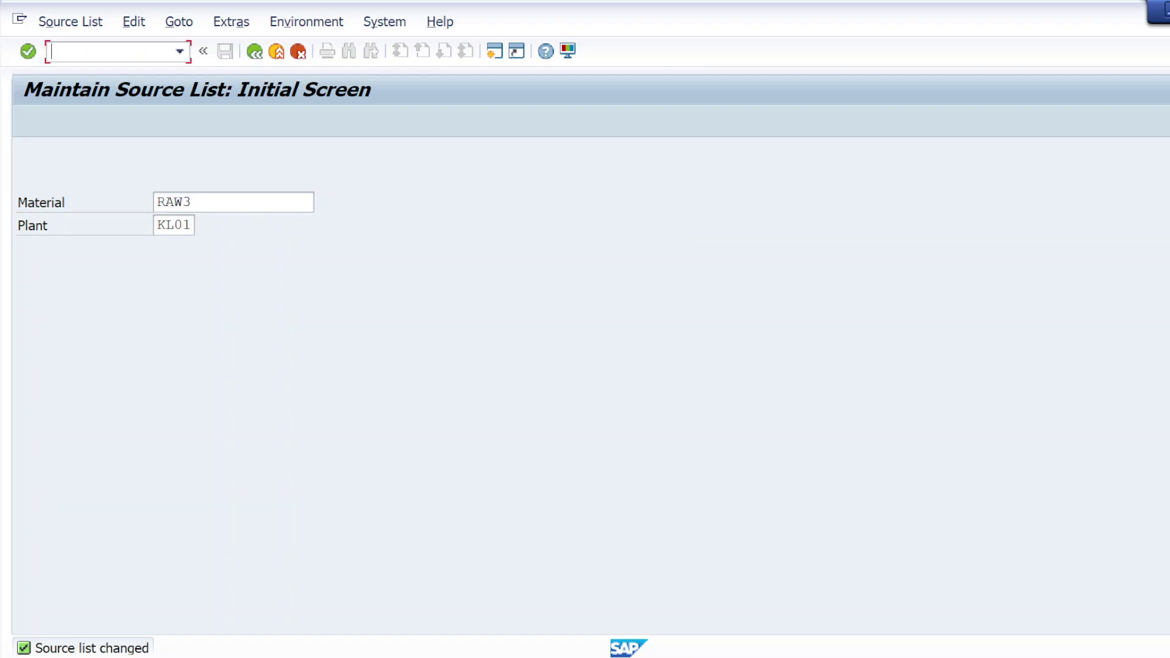
text(/NME)
text(Q5)
key(BackSpace)
text(1)
key(Return)
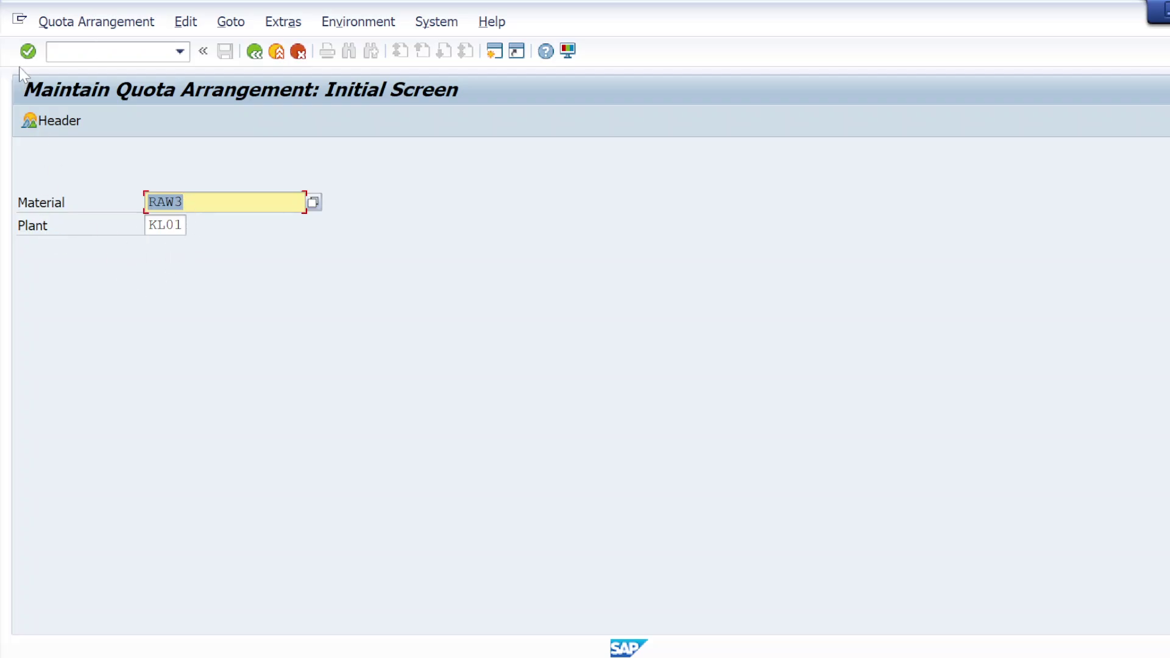
key(Return)
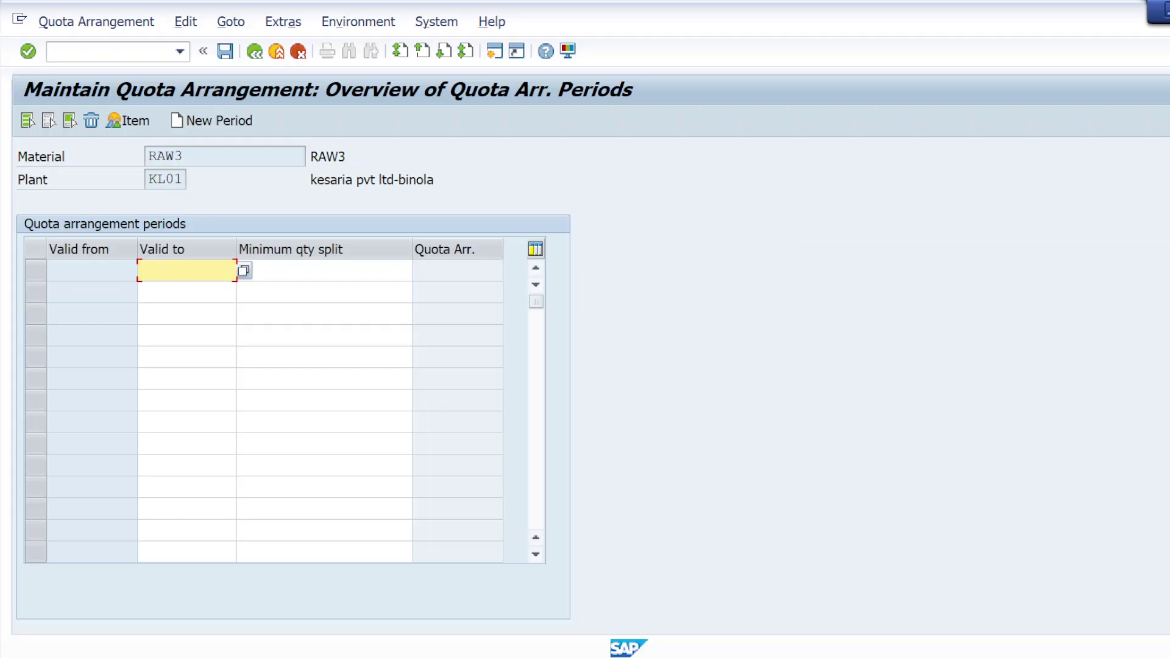
Set the first quota arrangement period's valid-to date to 02.04.2025 and open the item overview for that period
click(244, 270)
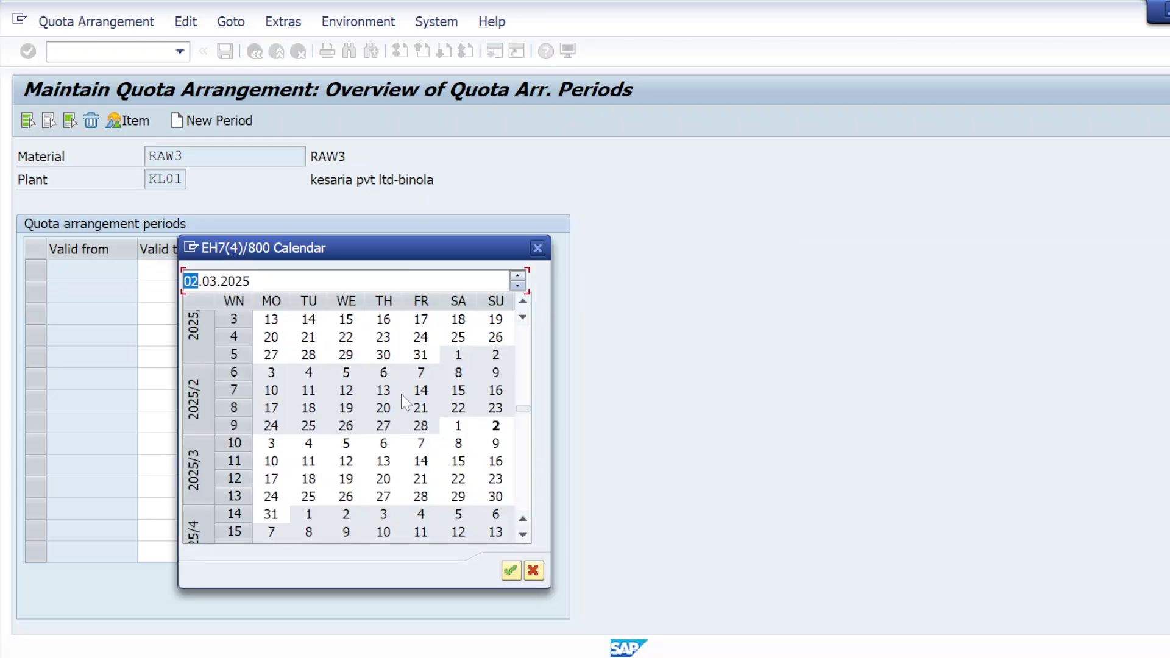
click(273, 444)
key(Return)
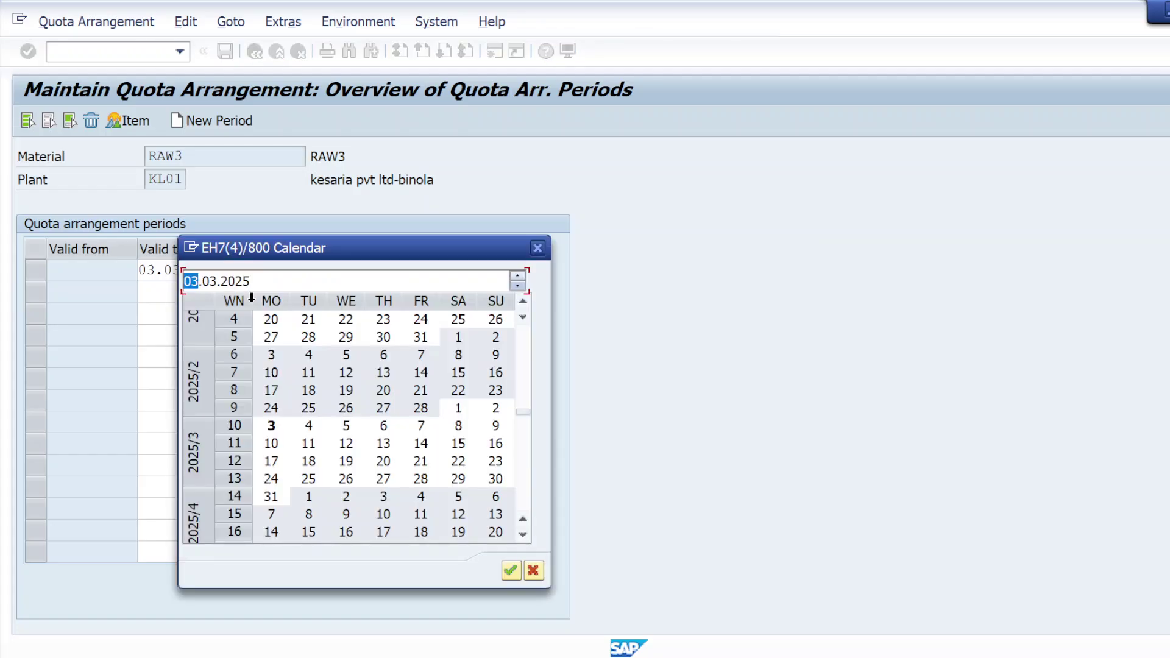
double_click(345, 499)
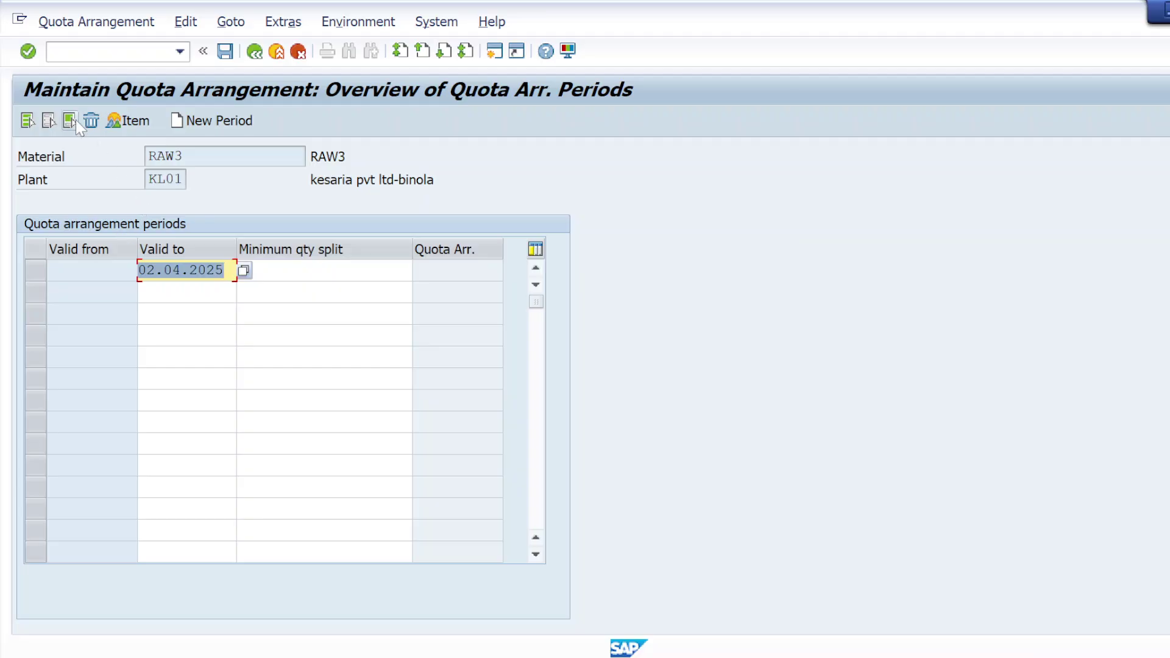
click(28, 52)
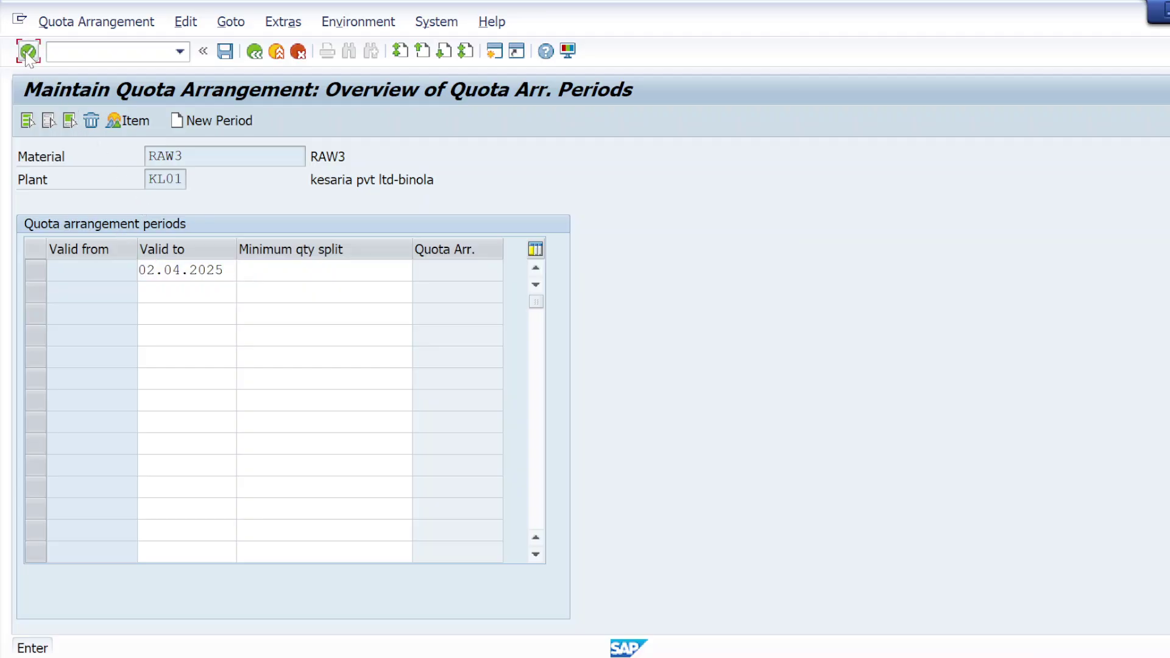
click(128, 121)
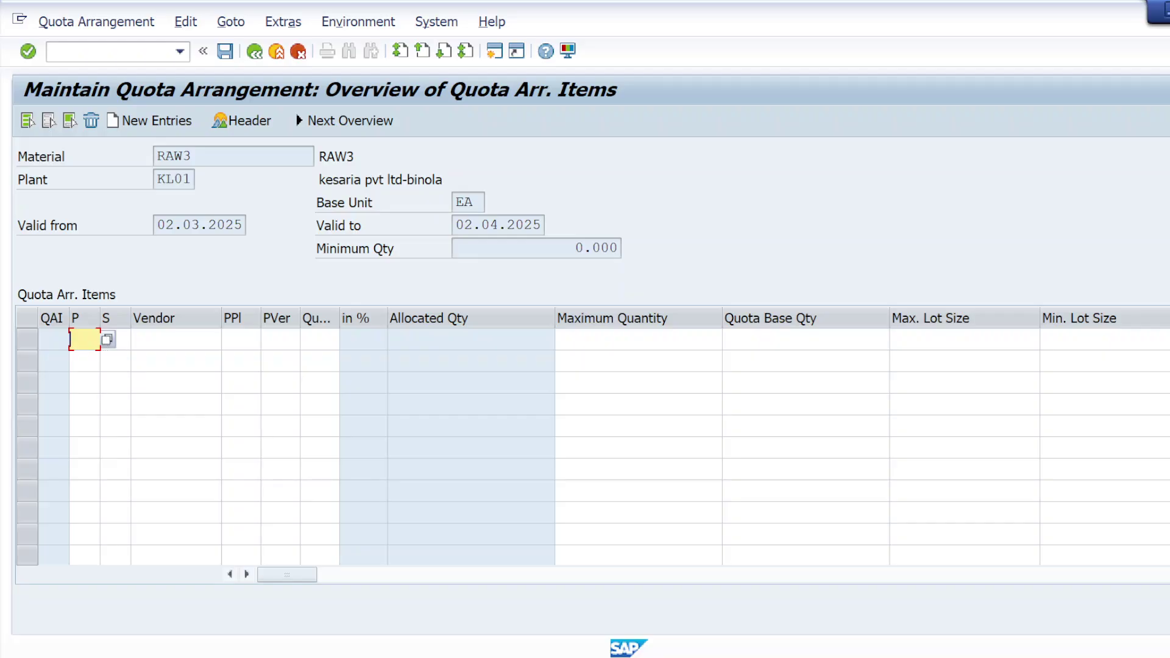
Start the first quota arrangement item with procurement type F (external procurement) and vendor Supplier1
click(108, 340)
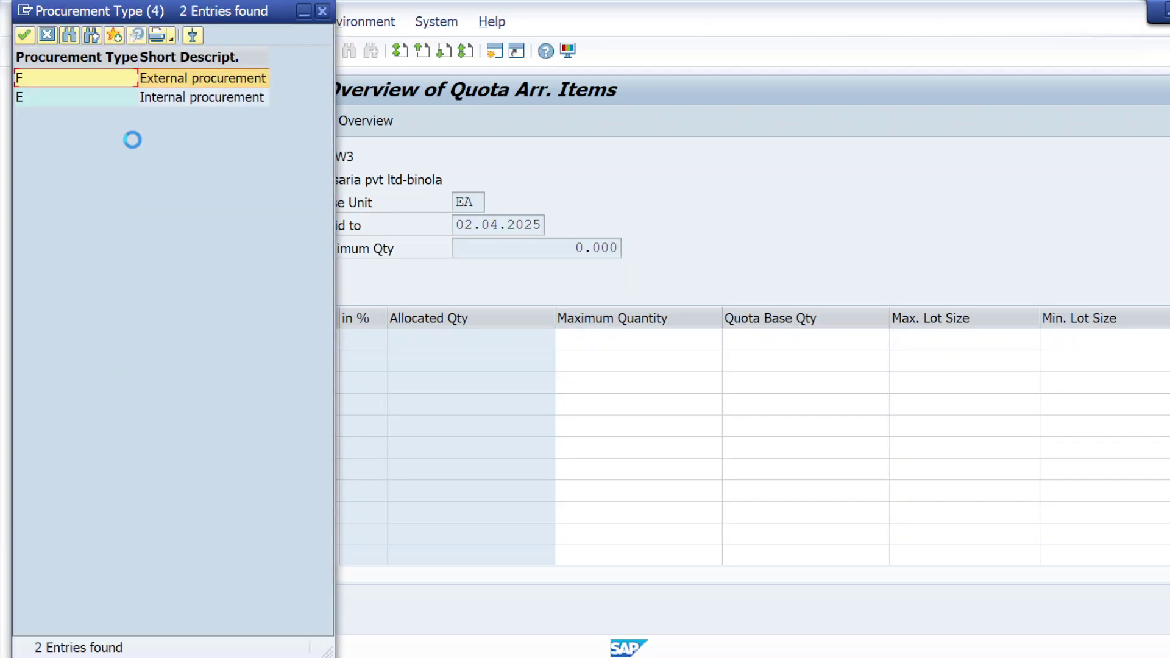
double_click(177, 83)
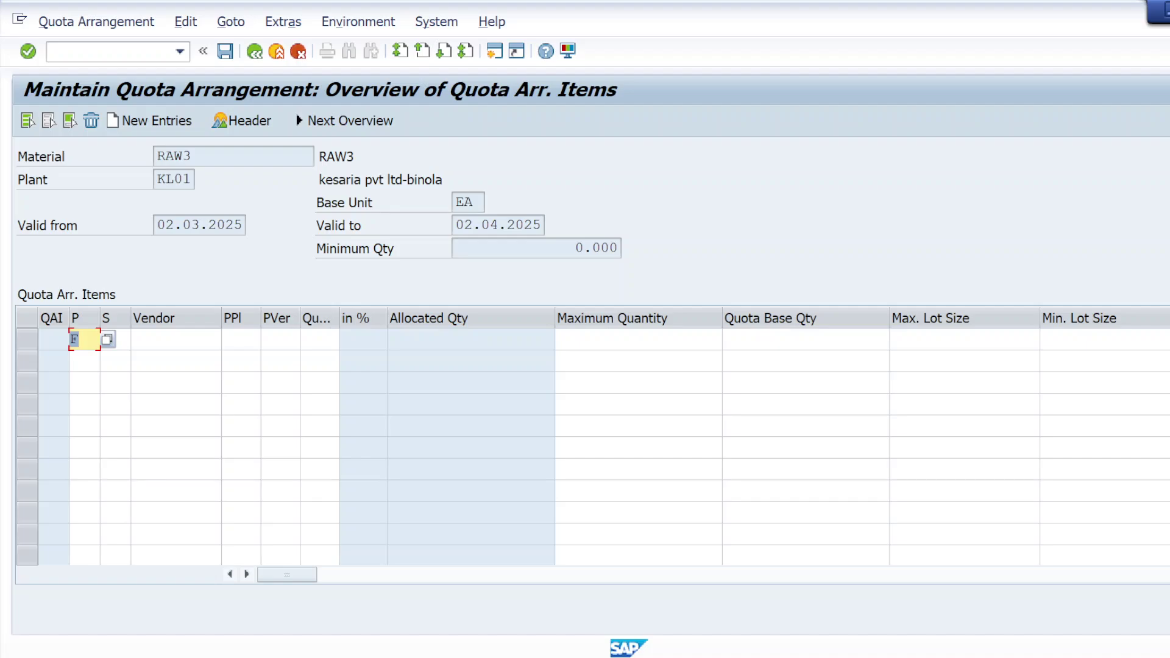
click(176, 339)
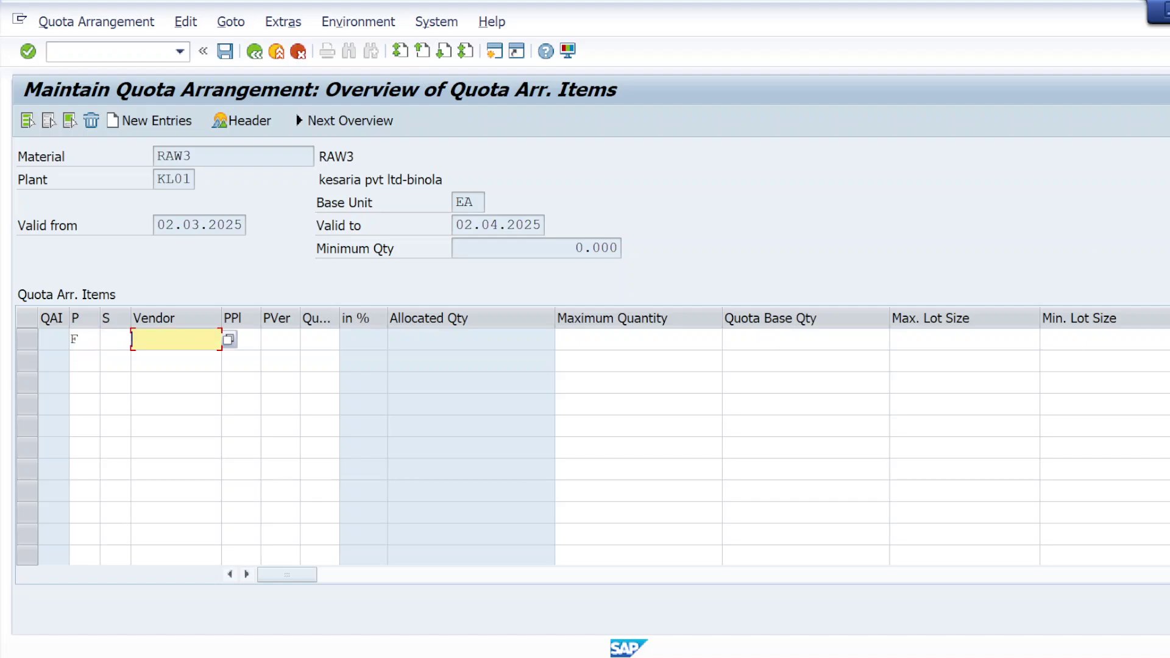
text(Sup)
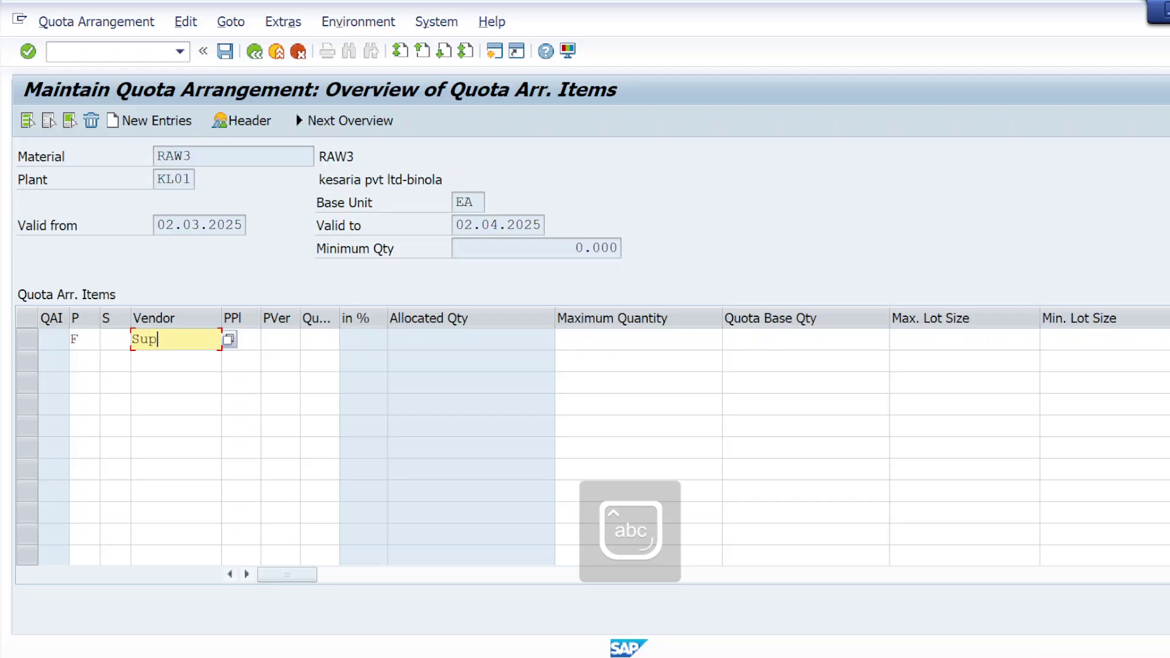
text(pl)
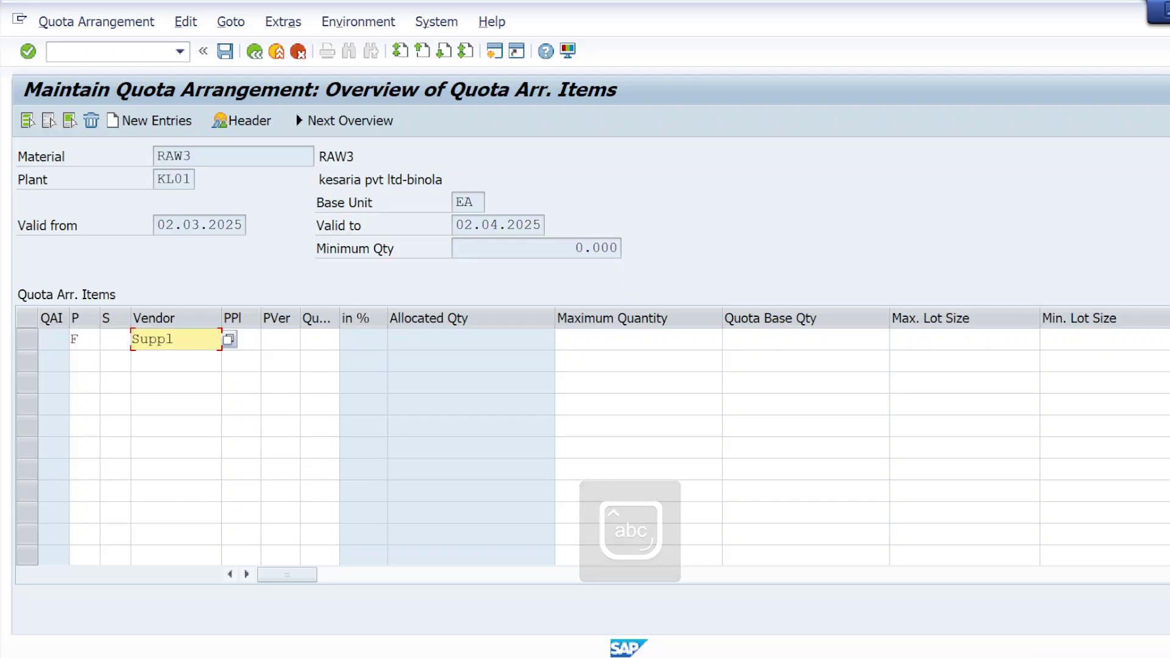
text(ie)
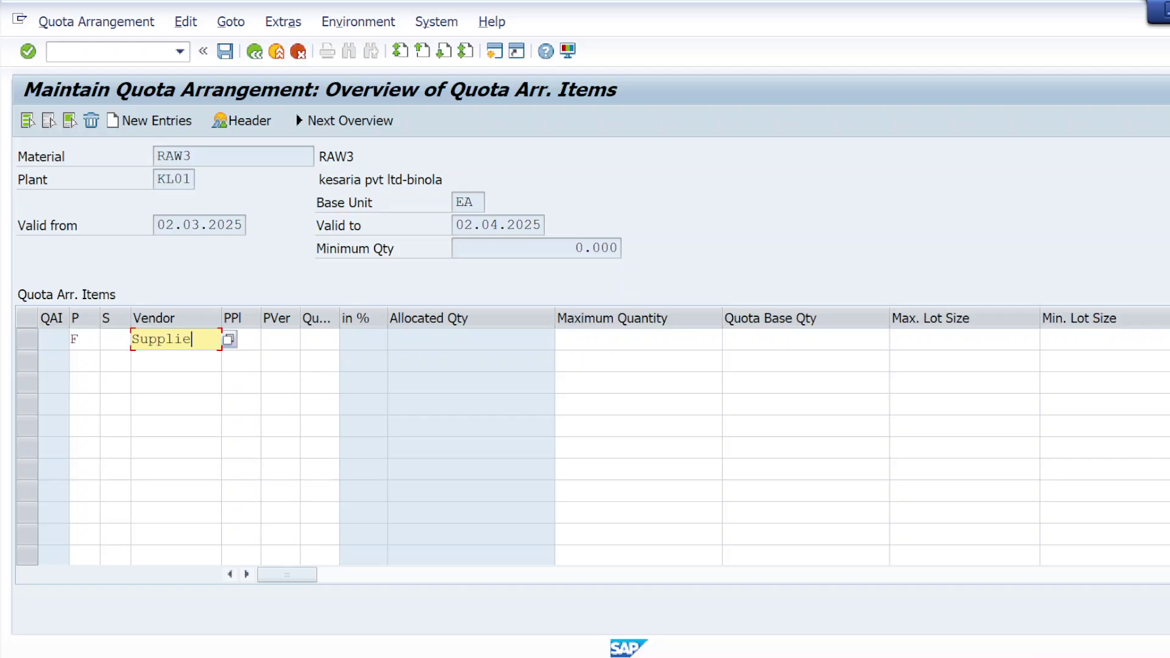
text(r1)
click(308, 339)
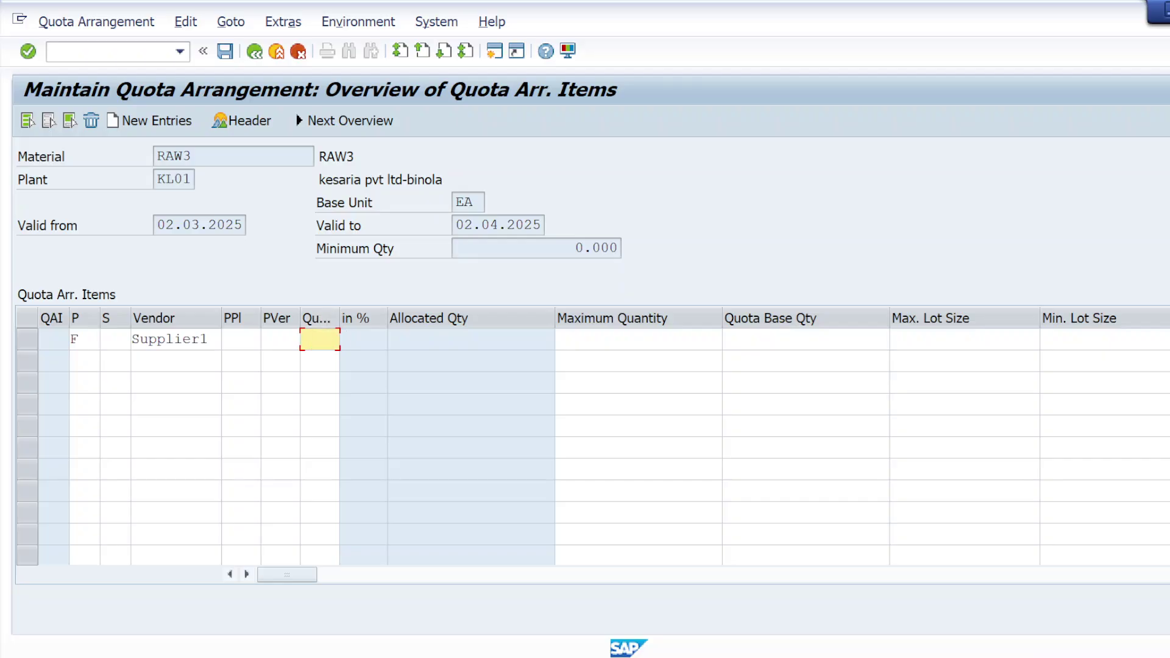
Switch to Notepad and append "(20%)" to the RAW3-supplier1 info record line
key(alt+Tab)
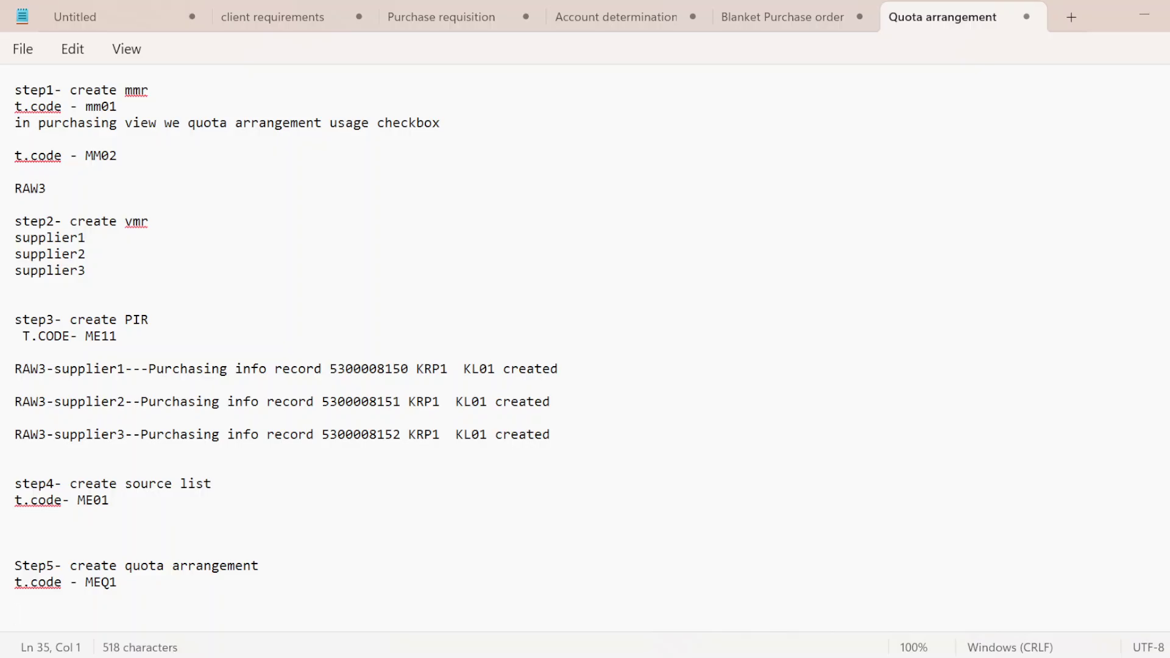
click(558, 369)
text(920)
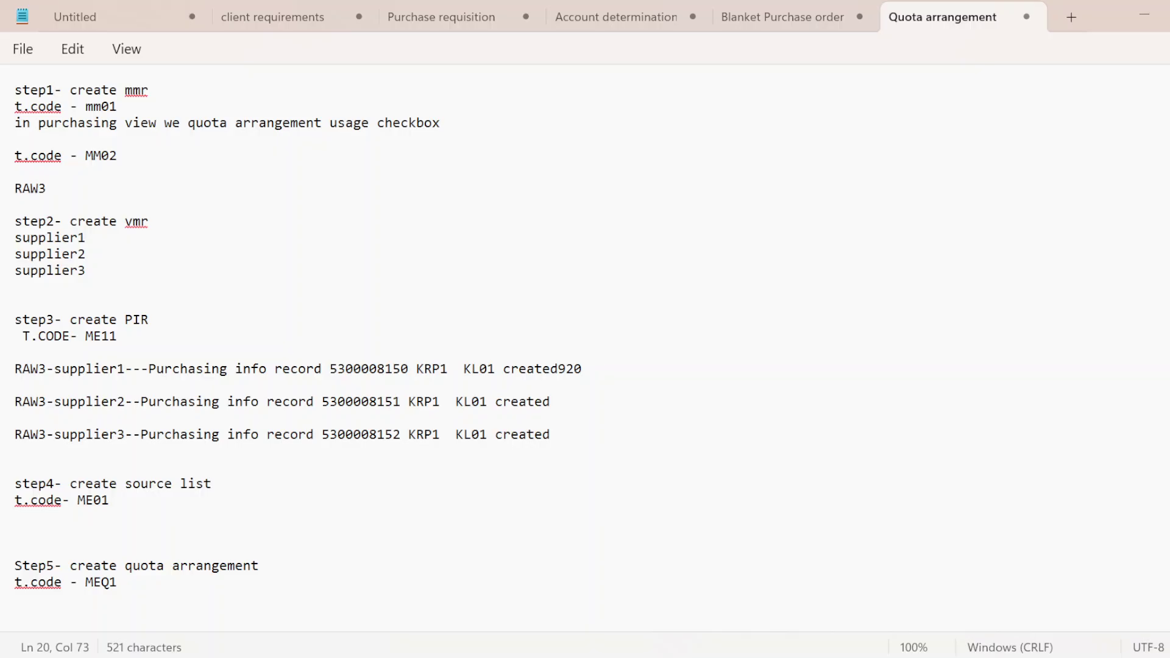
key(BackSpace)
key(BackSpace)
key(BackSpace)
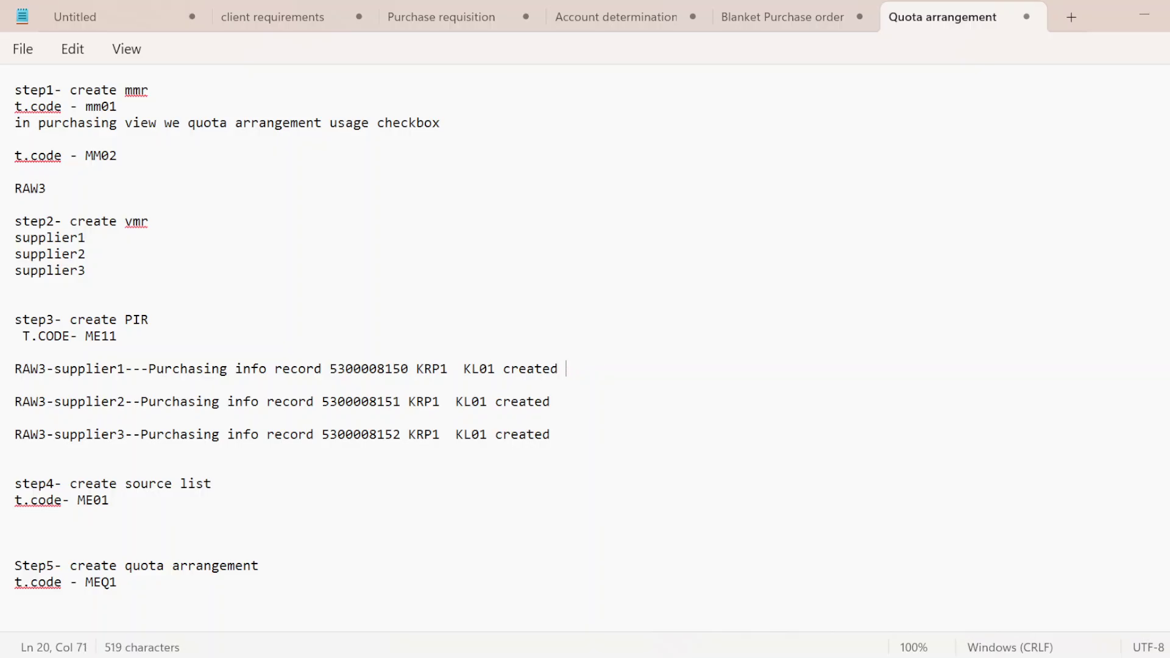
text((20)
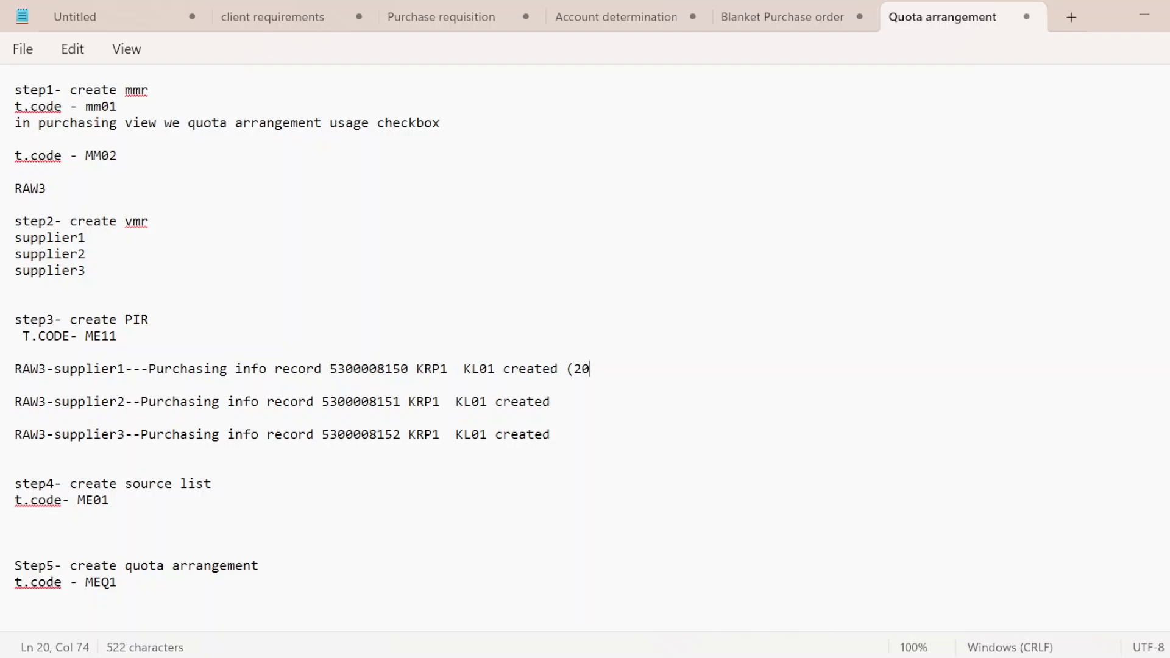
text(%))
Append "(30%)" to the RAW3-supplier2 line and "(50%)" to the RAW3-supplier3 line
click(551, 402)
text((30)
text(%))
click(551, 435)
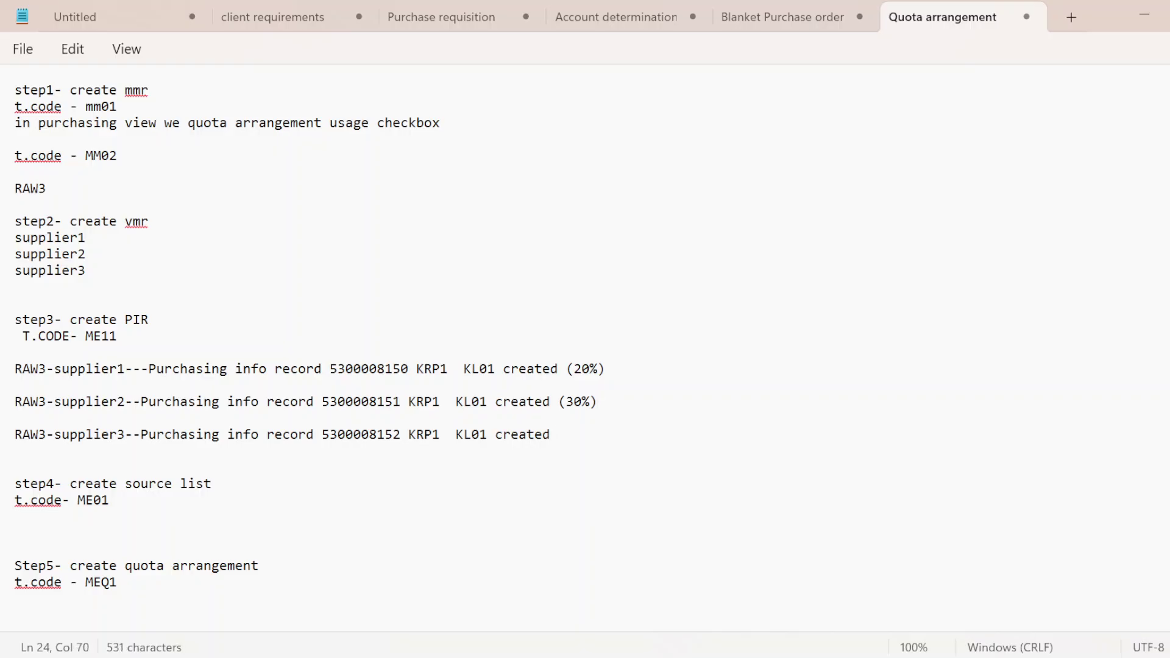
text((50%))
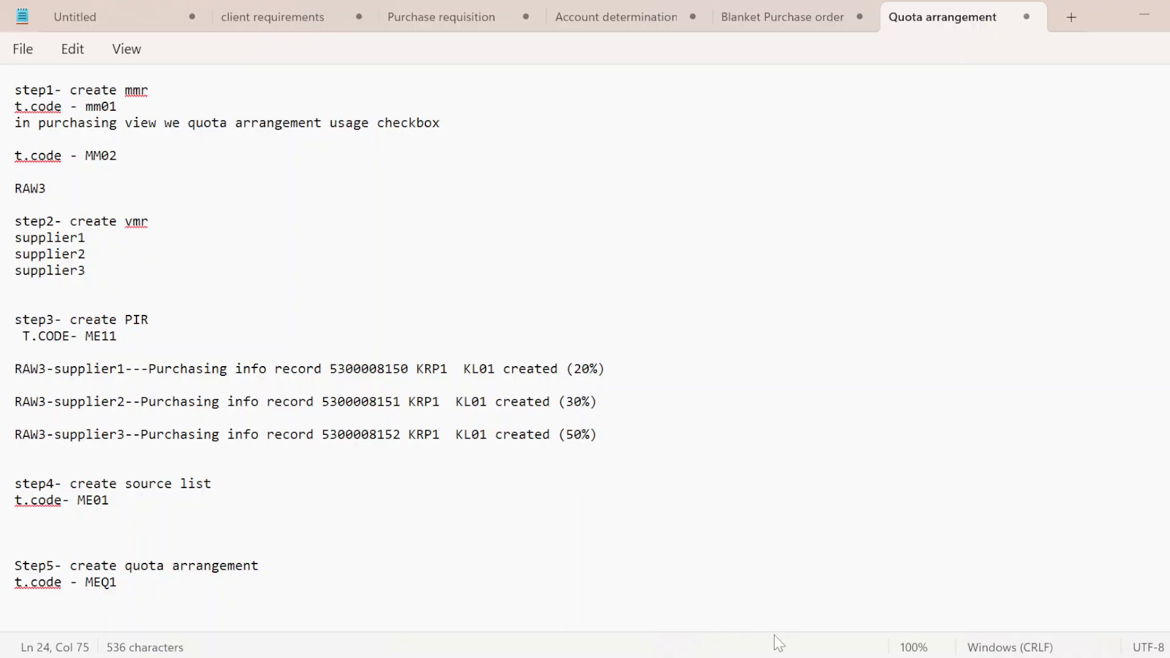
Switch to the SAP quota arrangement items and set Supplier1's quota to 20
mouse_move(623, 654)
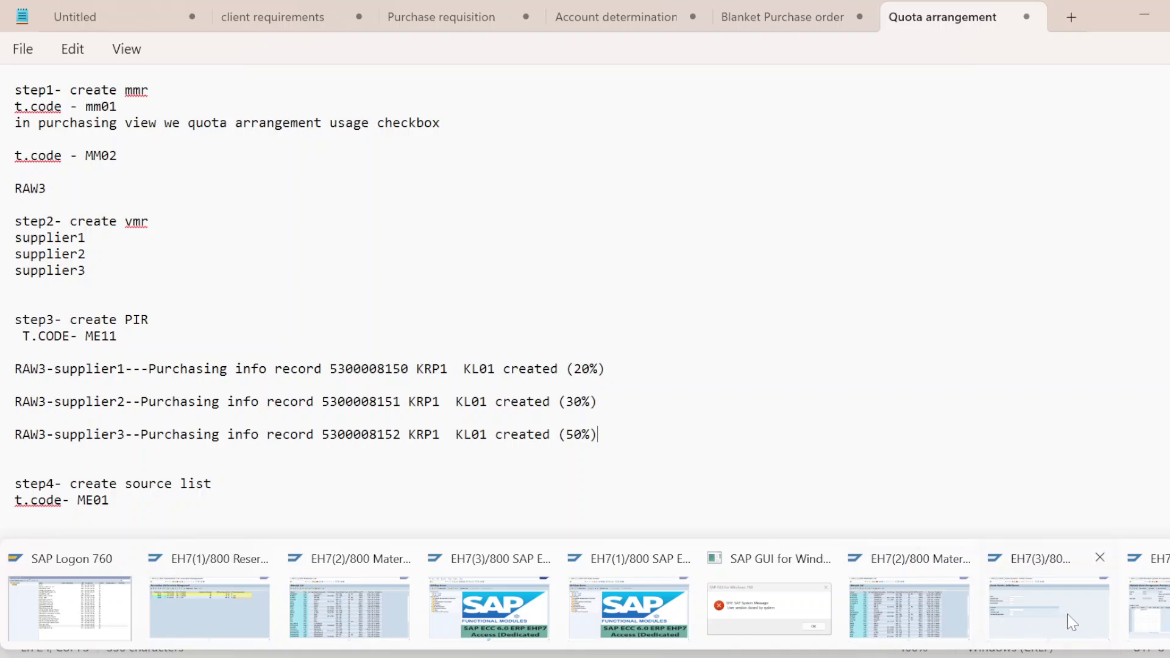
click(1150, 614)
click(1150, 613)
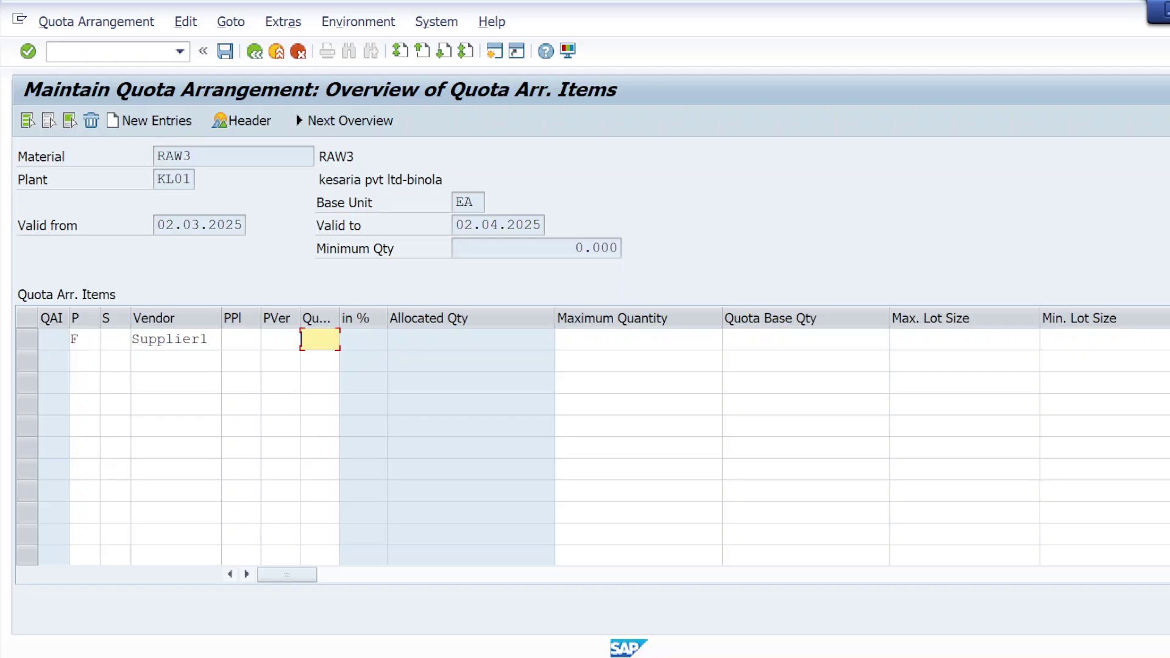
text(20)
Add a second quota arrangement item with procurement type F, vendor Supplier2 and quota 30
click(85, 360)
key(F4)
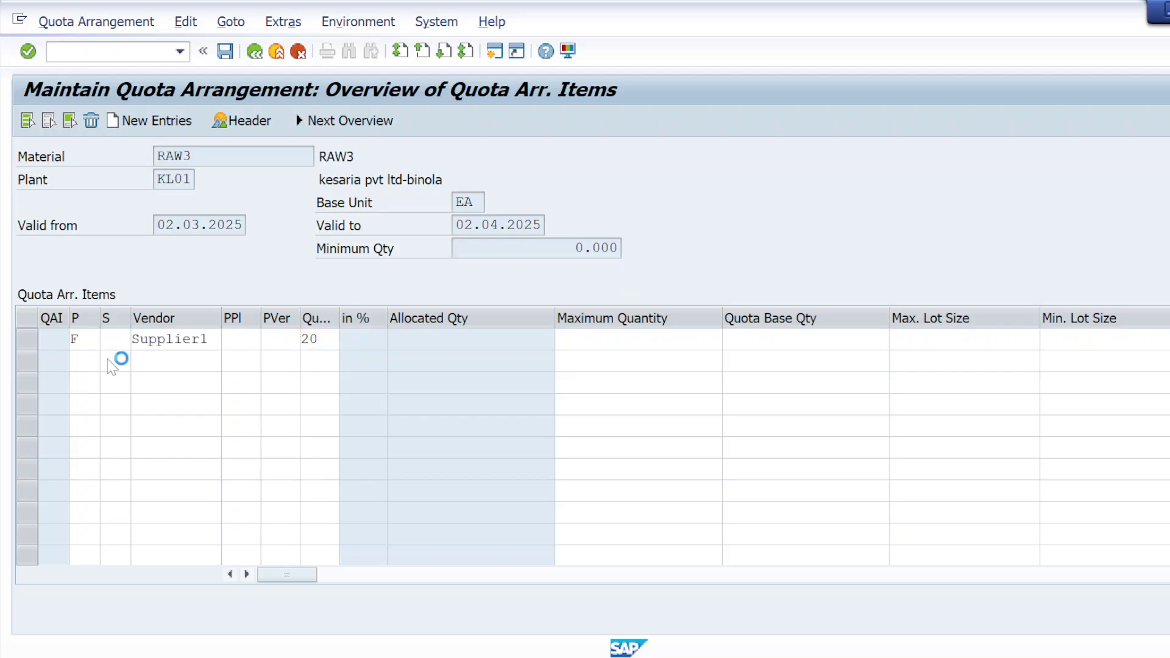
double_click(79, 78)
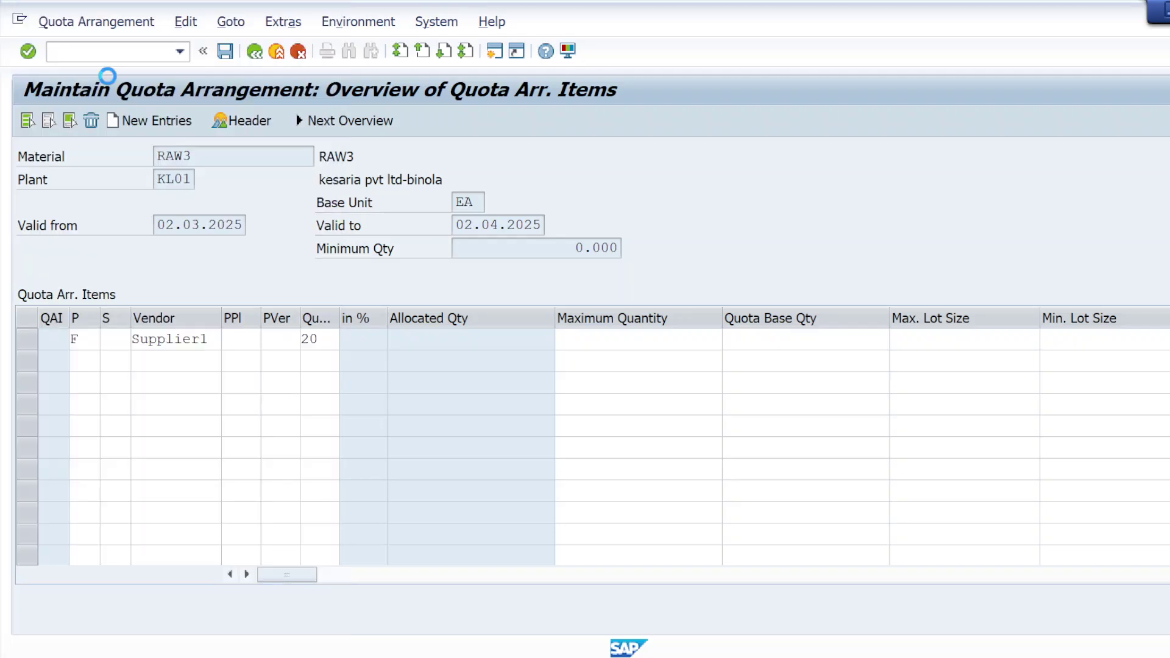
click(171, 361)
drag(211, 339, 132, 339)
key(ctrl+c)
click(132, 361)
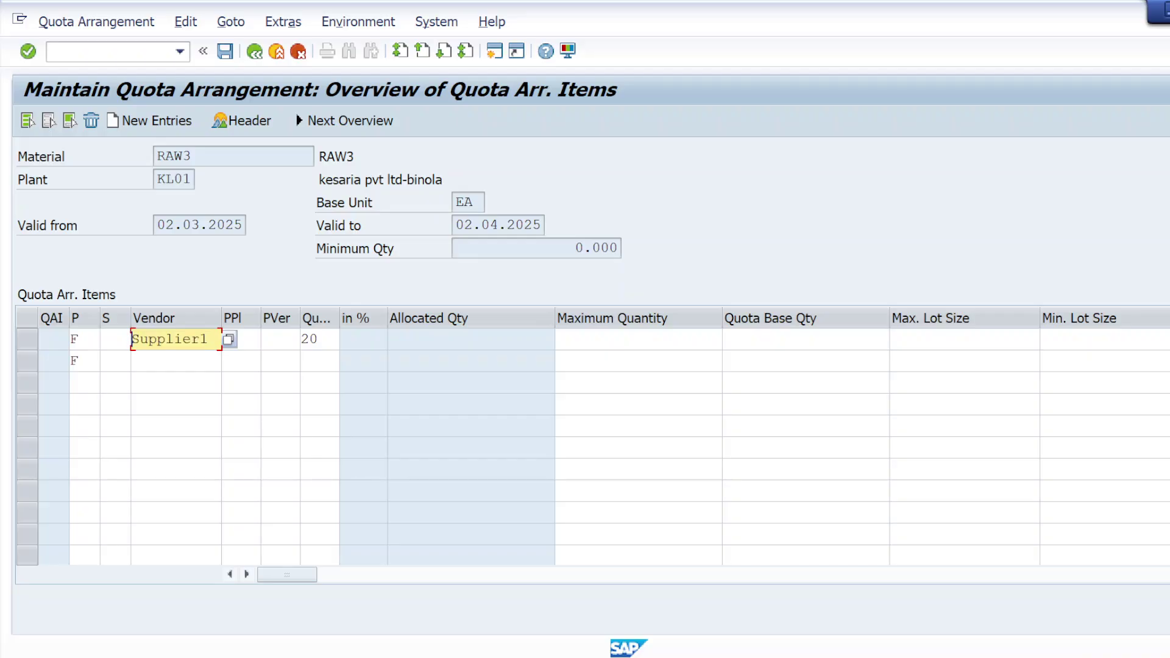
key(ctrl+v)
key(BackSpace)
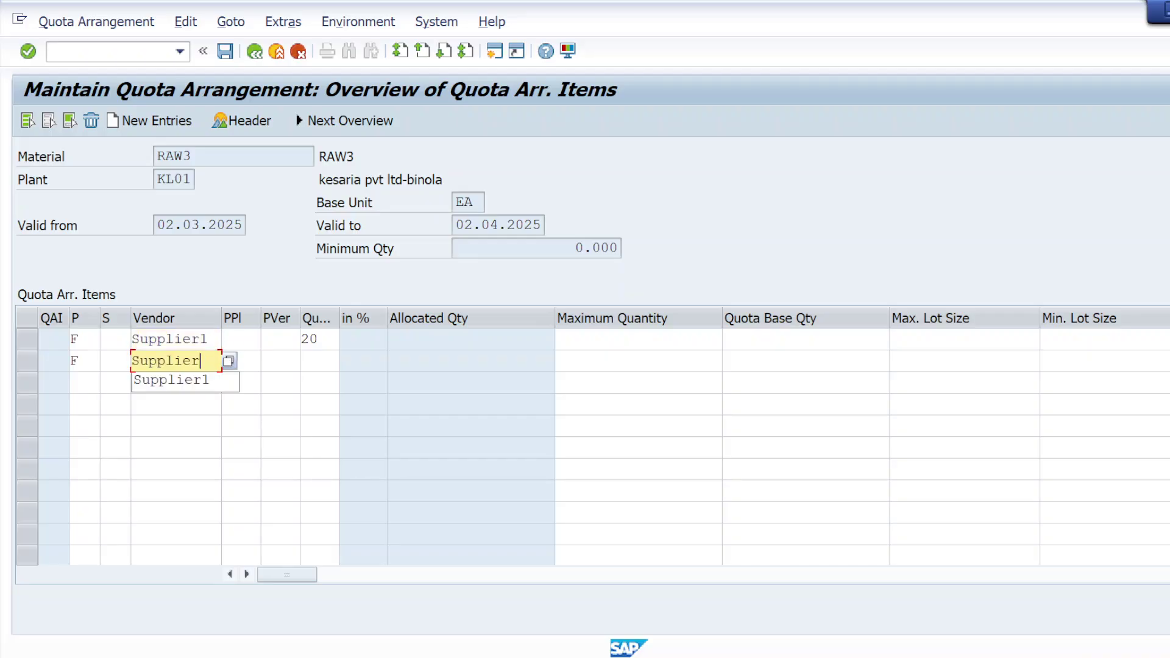
text(2)
click(319, 359)
text(30)
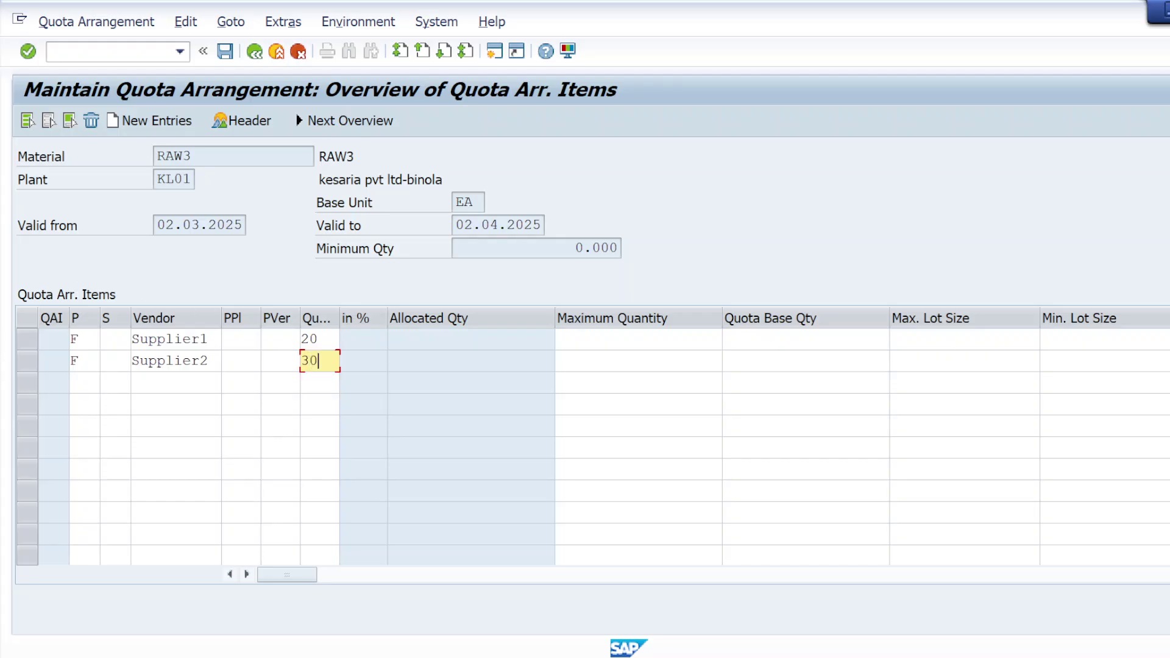
Add a third quota arrangement item with procurement type F, vendor Supplier3 and quota 50
click(85, 382)
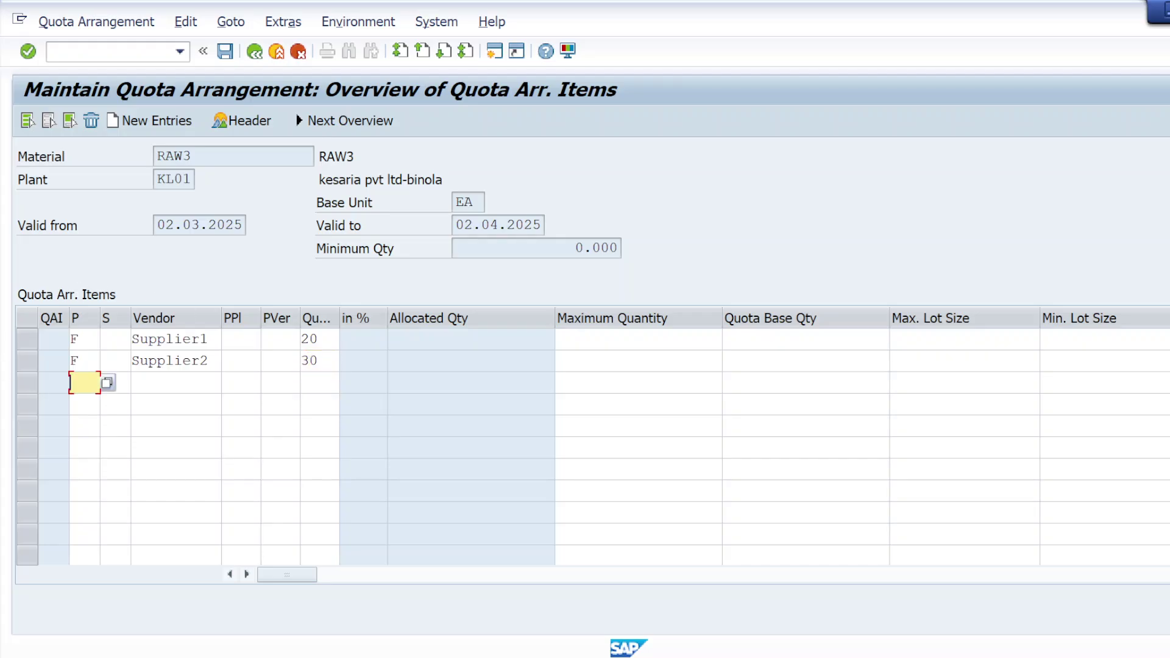
click(104, 383)
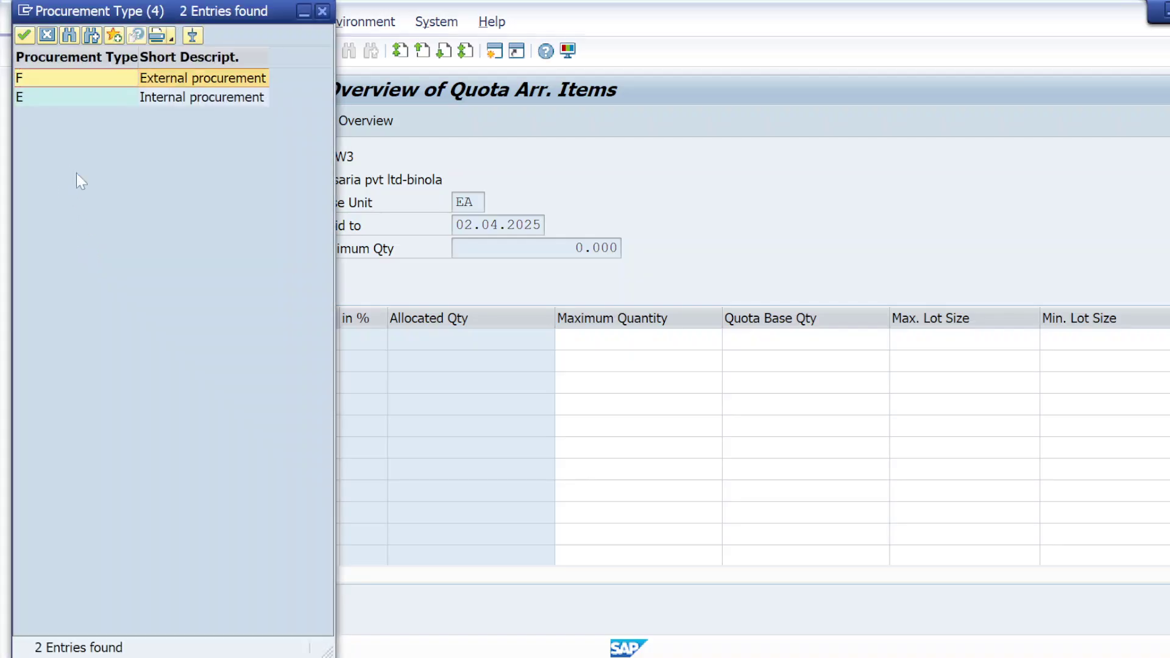
double_click(146, 77)
key(Tab)
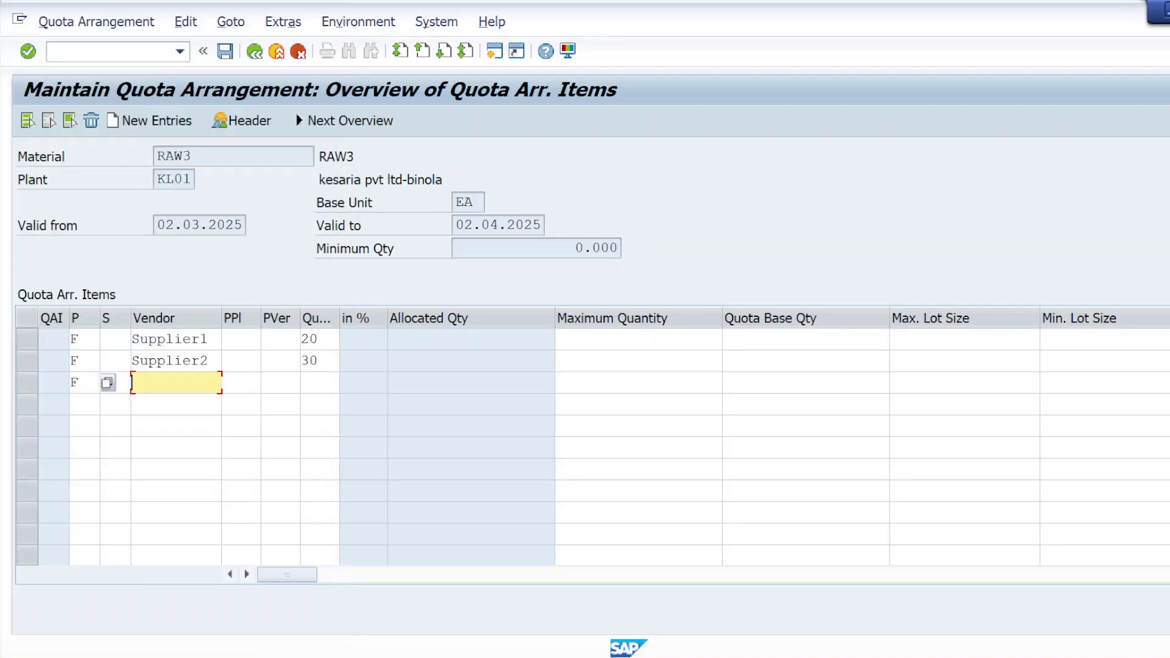
text(Supplier3)
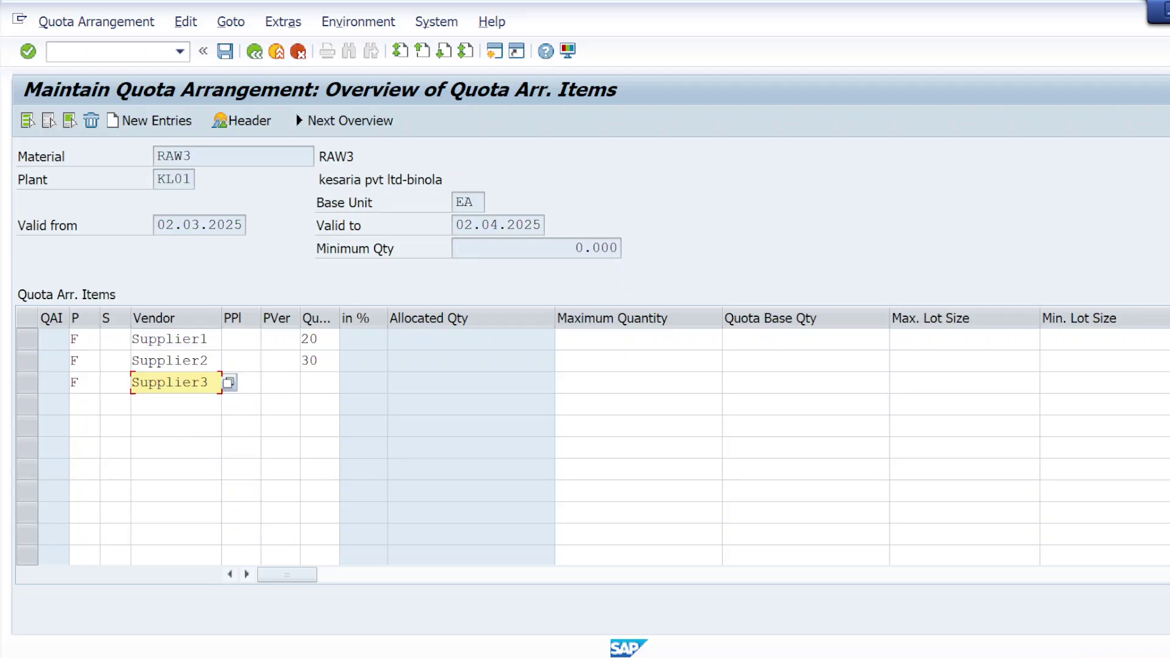
click(319, 382)
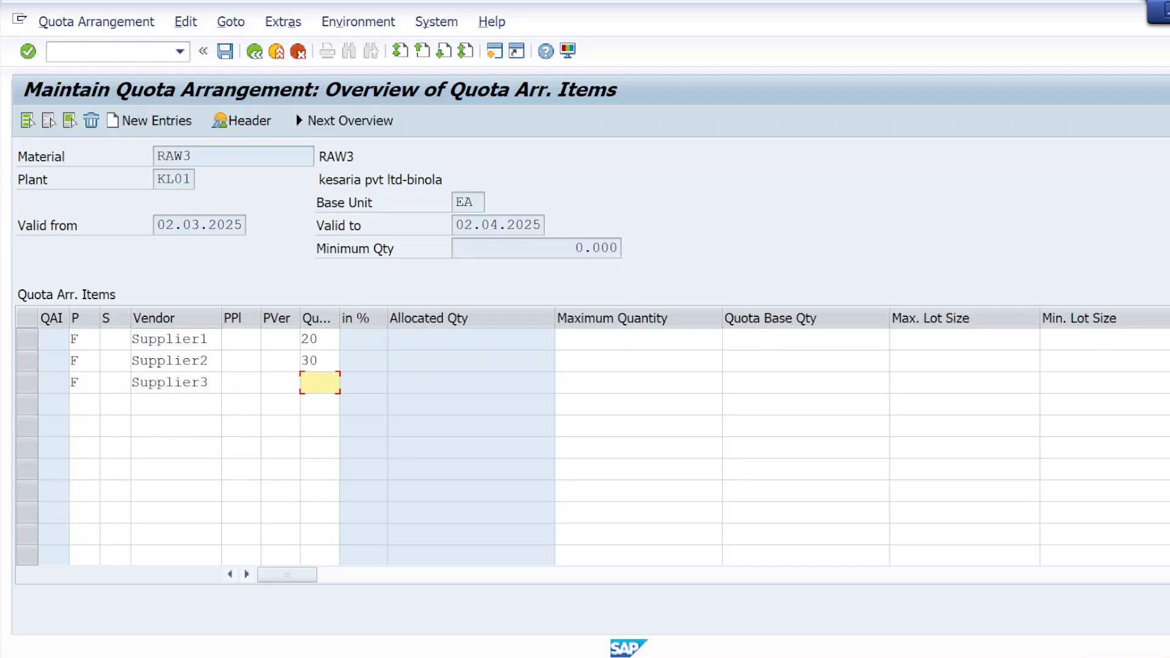
text(50)
Validate the three vendor item entries and save the quota arrangement for RAW3
click(27, 51)
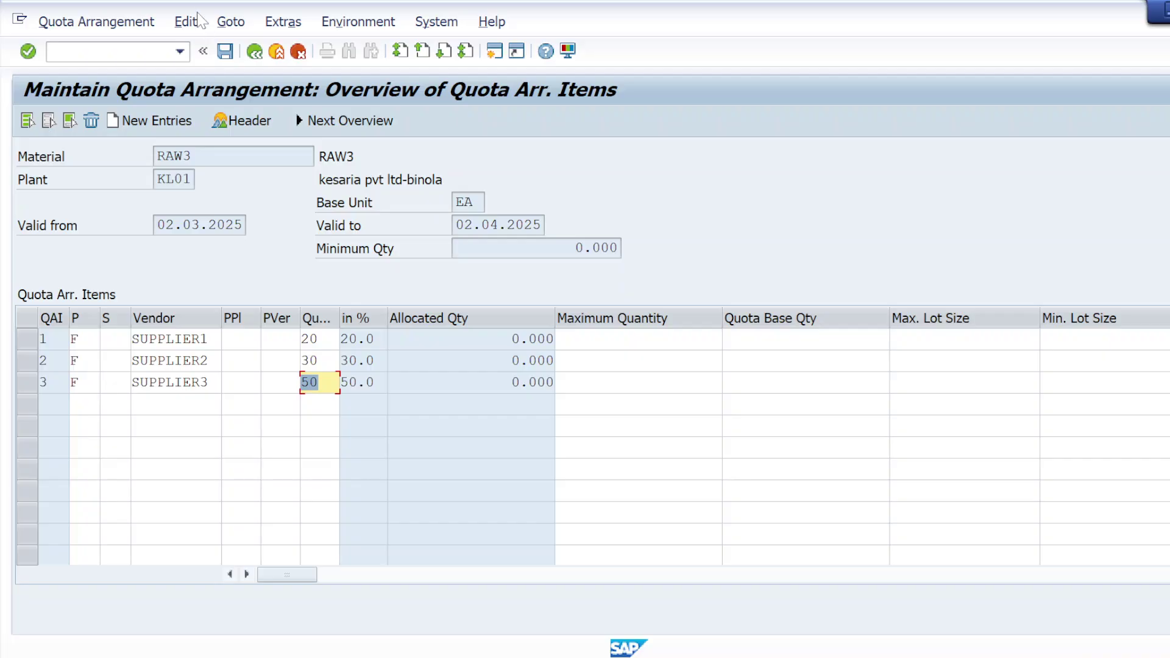
click(225, 52)
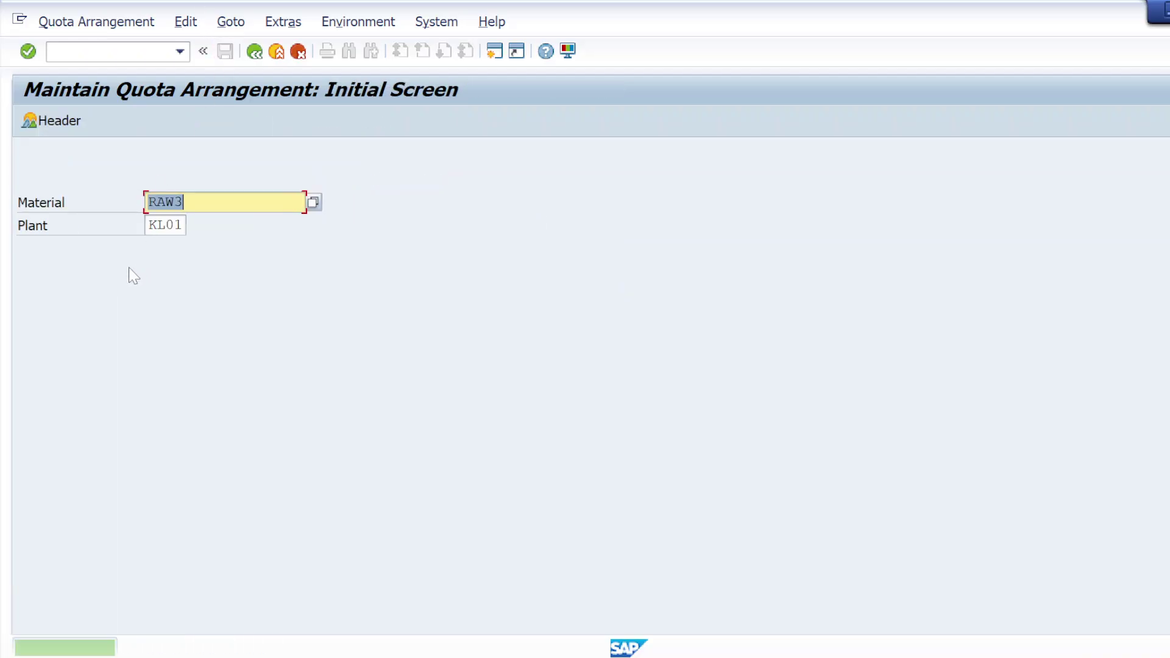
click(61, 52)
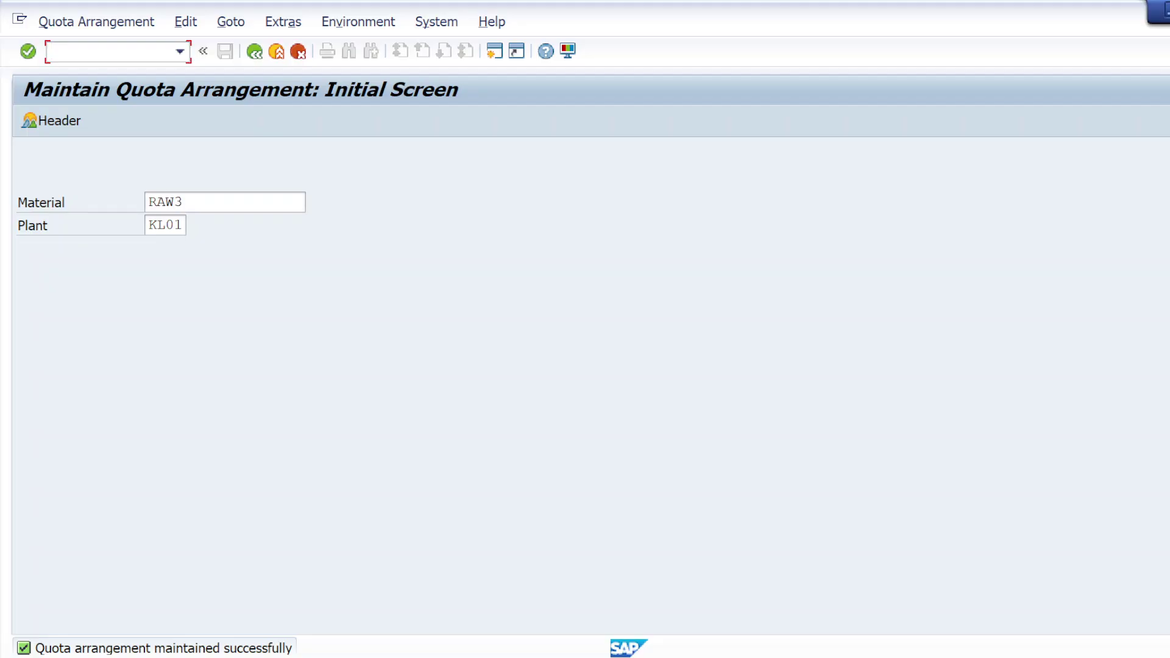
Switch to the Quota arrangement notes in Notepad and add the line "step6- create PR" at the end
key(alt+Tab)
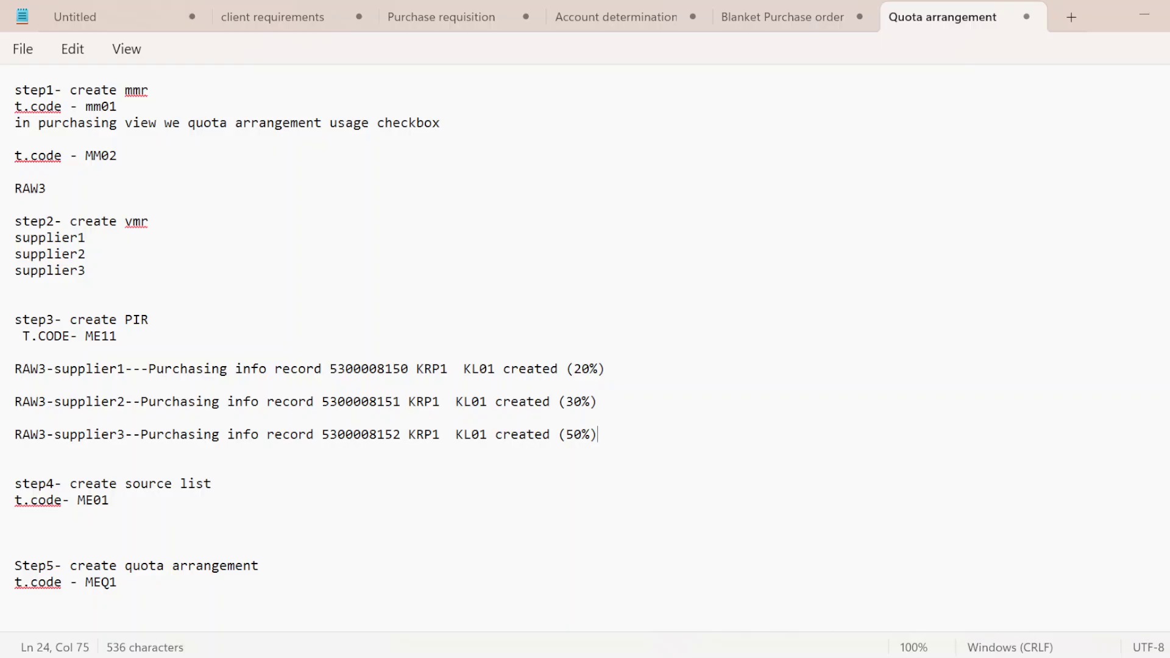
key(ctrl+End)
key(Return)
key(Return)
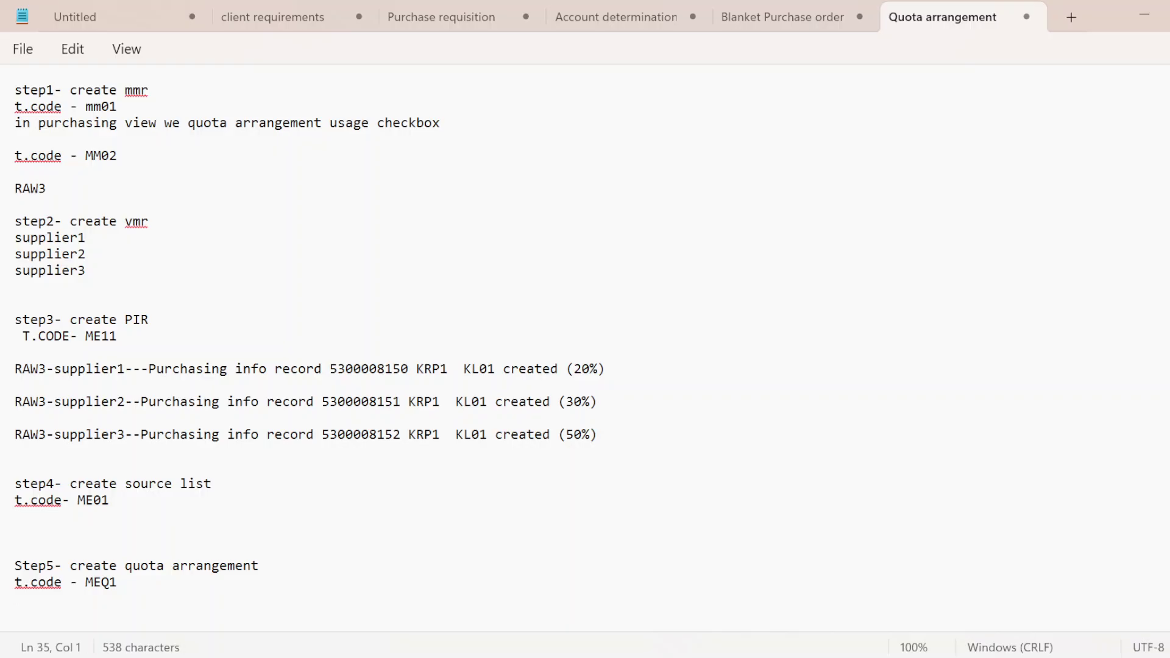
text(step6- create)
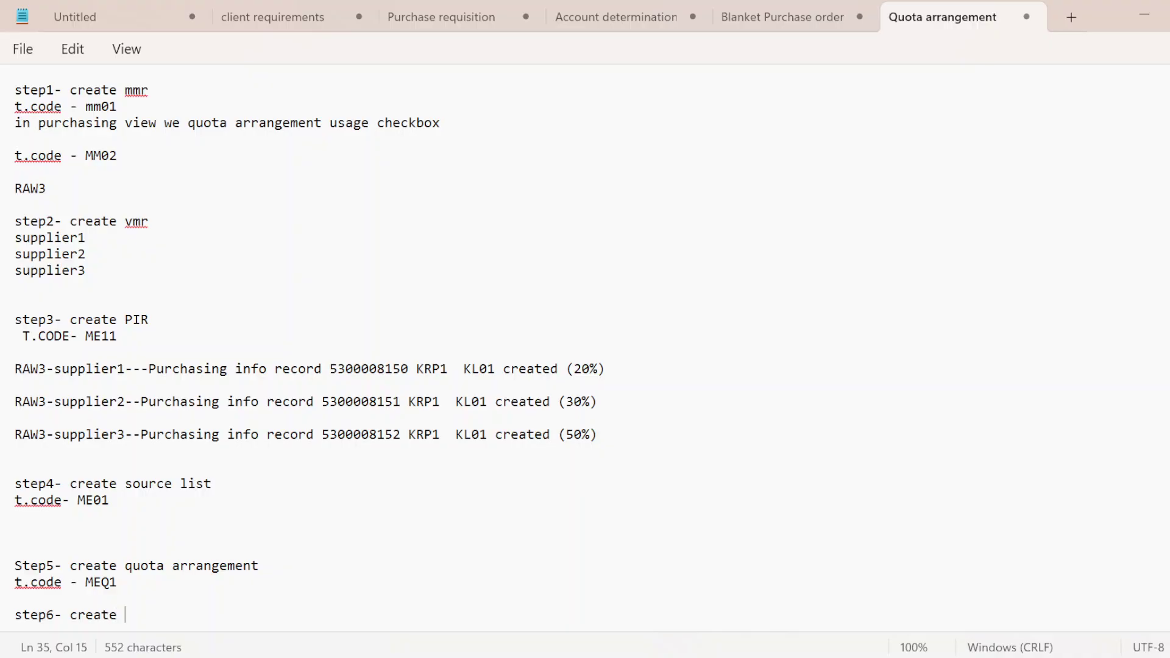
key(Caps_Lock)
text(PR)
key(Return)
key(Return)
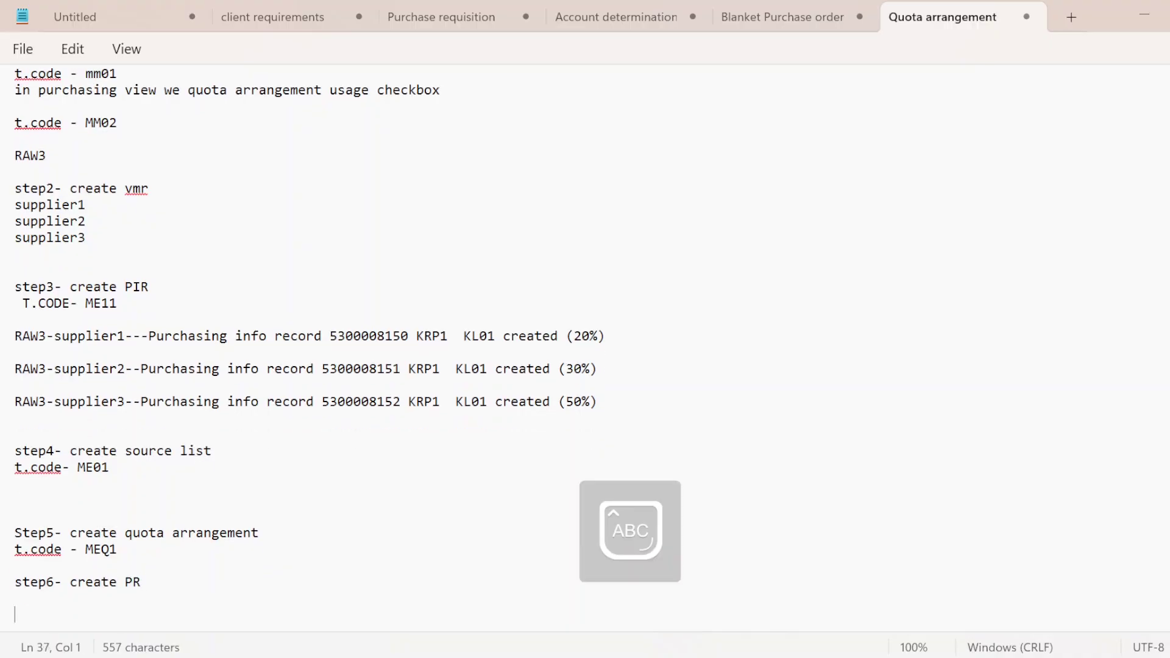
Switch to SAP, start transaction ME51N for a new purchase requisition and expand its header
key(alt+Tab)
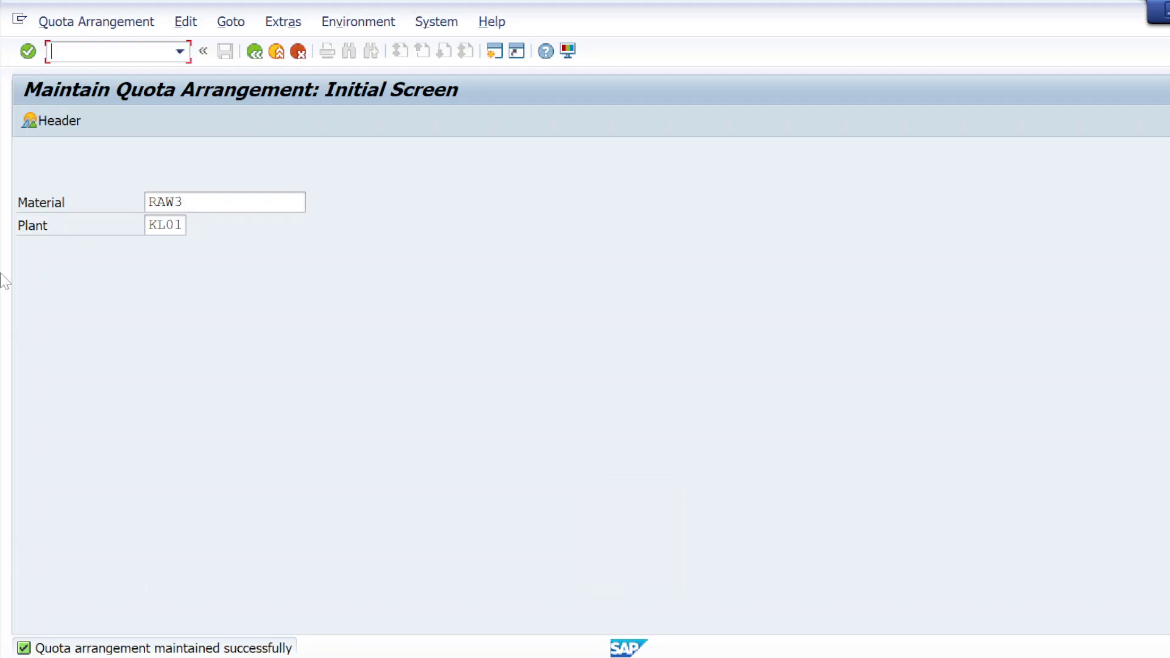
text(/NME51N)
key(Return)
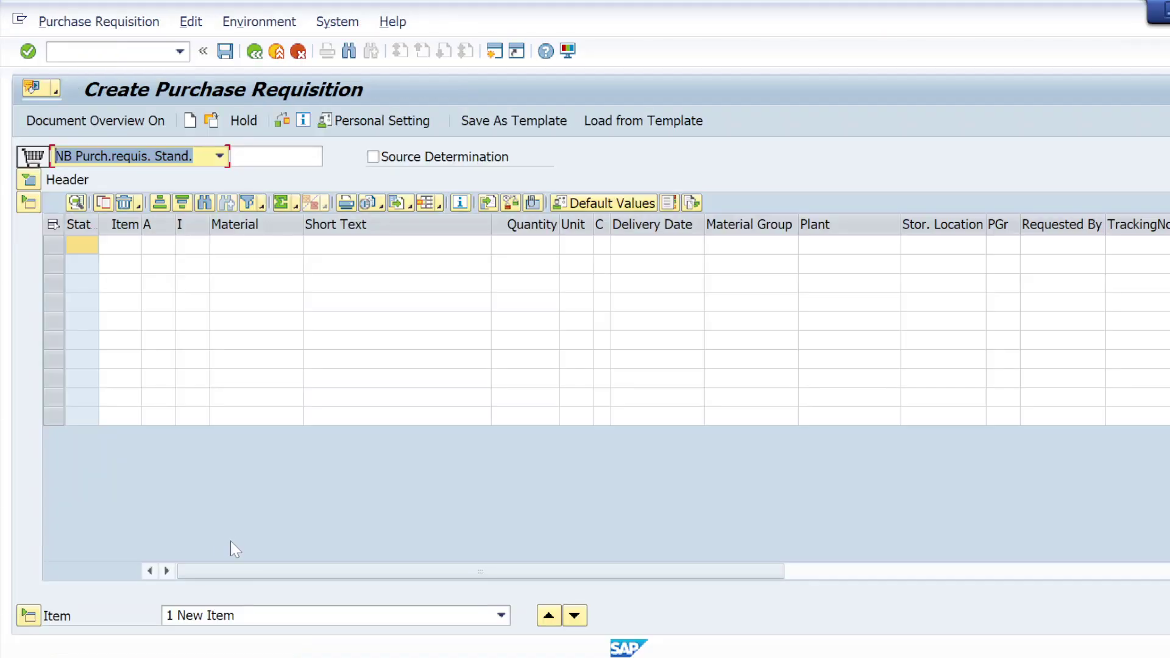
click(31, 186)
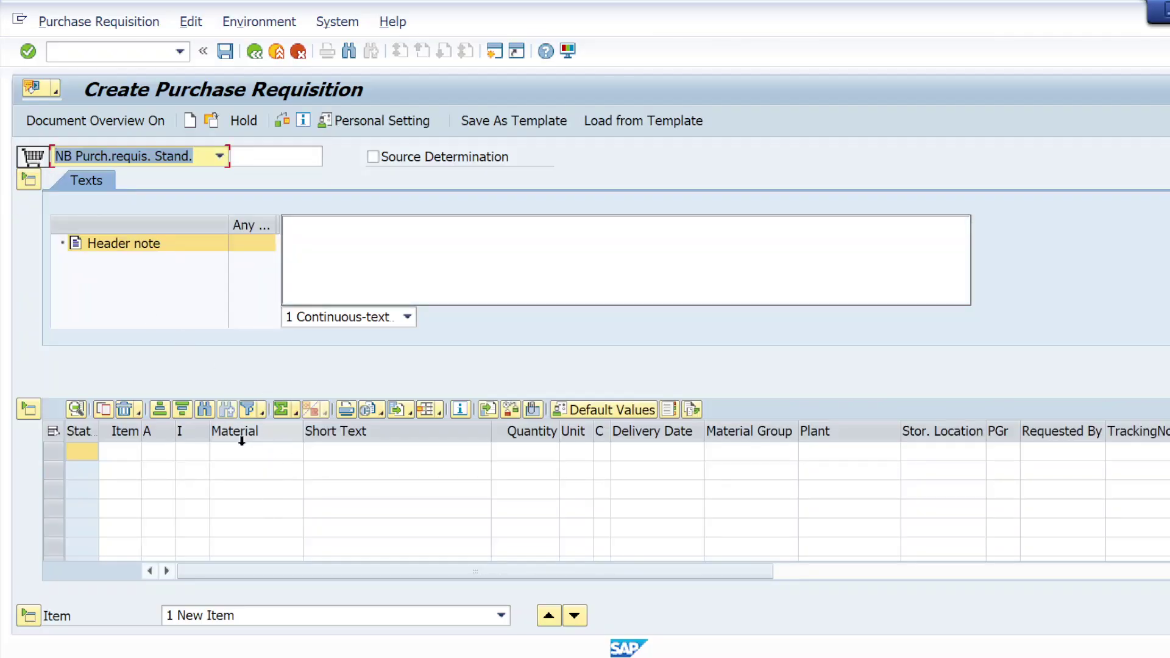
Enter material RAW3, copied from the Notepad notes, with quantity 100 in the first requisition item
click(238, 452)
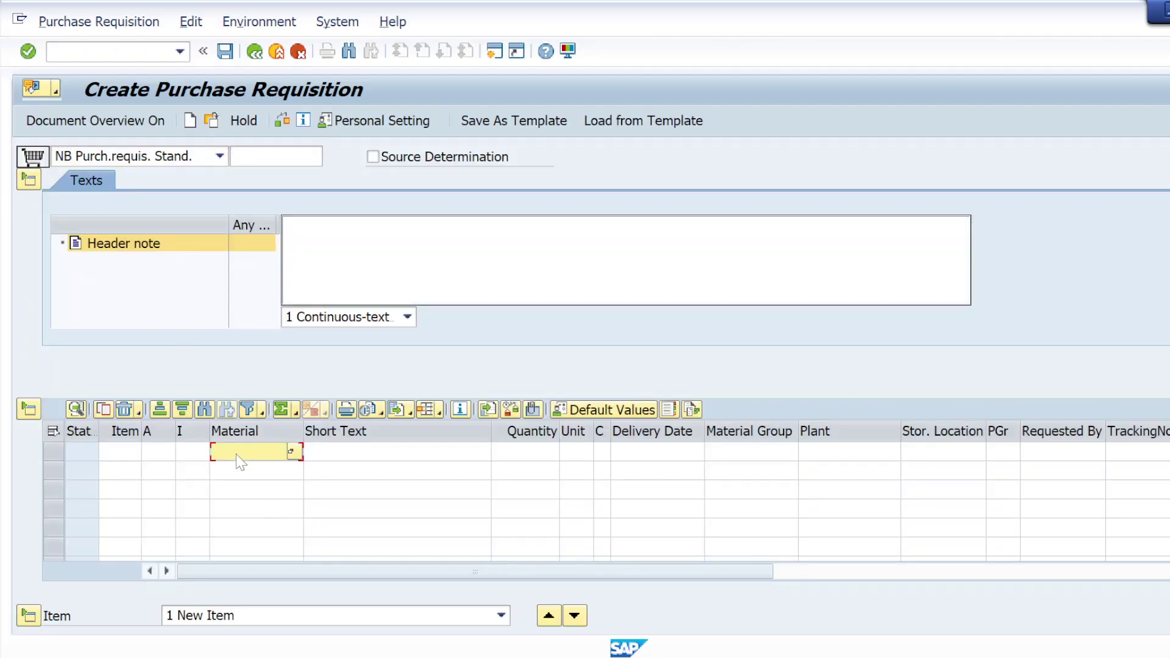
click(238, 453)
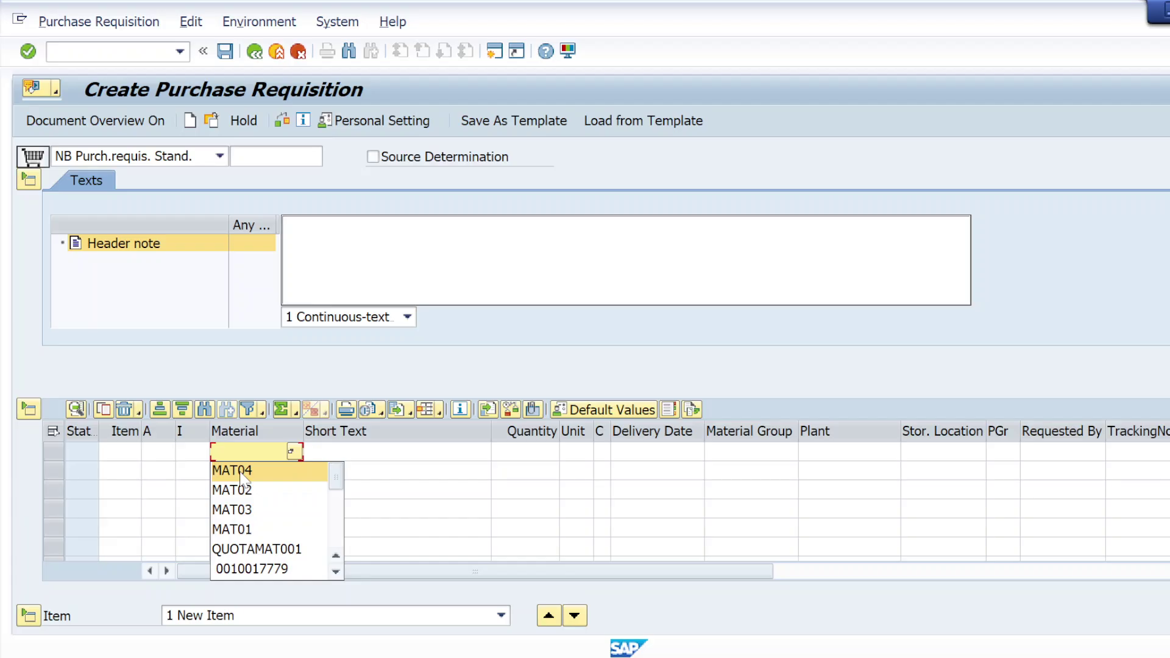
key(alt+Tab)
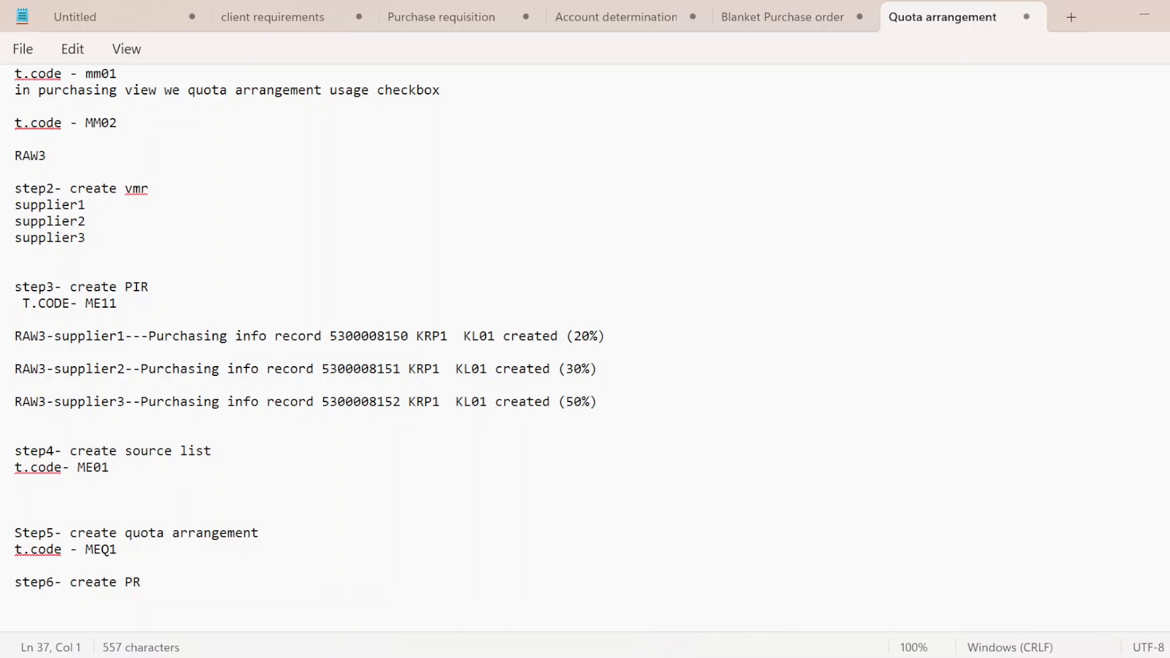
double_click(30, 336)
key(ctrl+c)
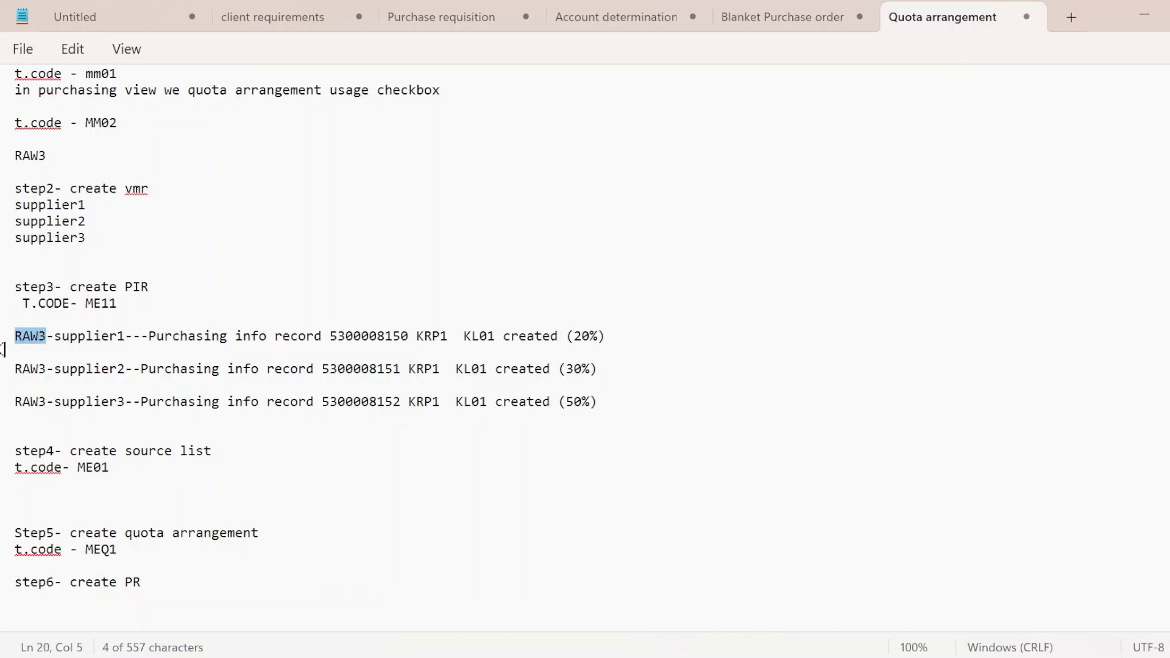
key(alt+Tab)
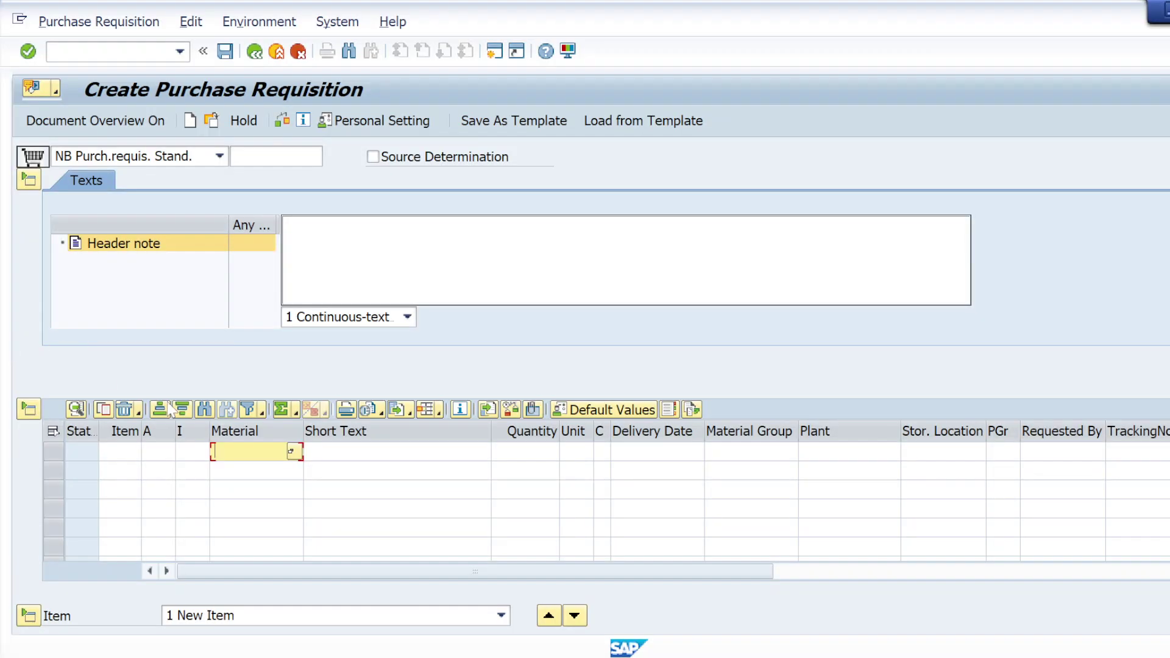
key(ctrl+v)
click(516, 452)
text(100)
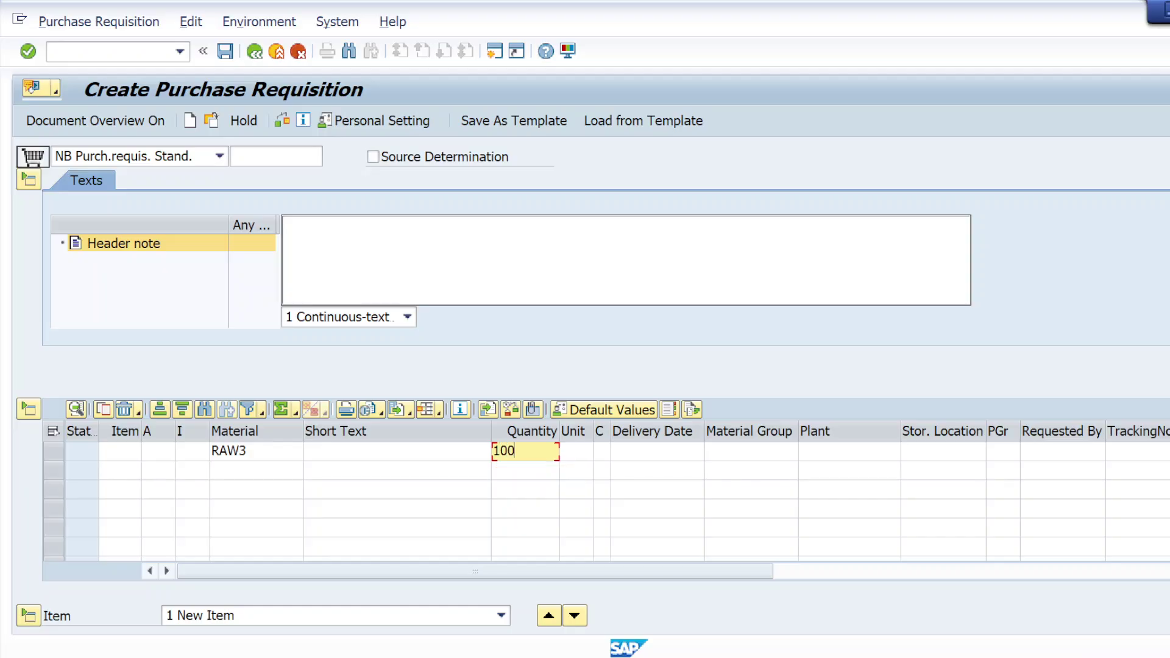
Set the item's plant to KL01, storage location KS01 and purchasing group 001, and run the requisition check
click(816, 456)
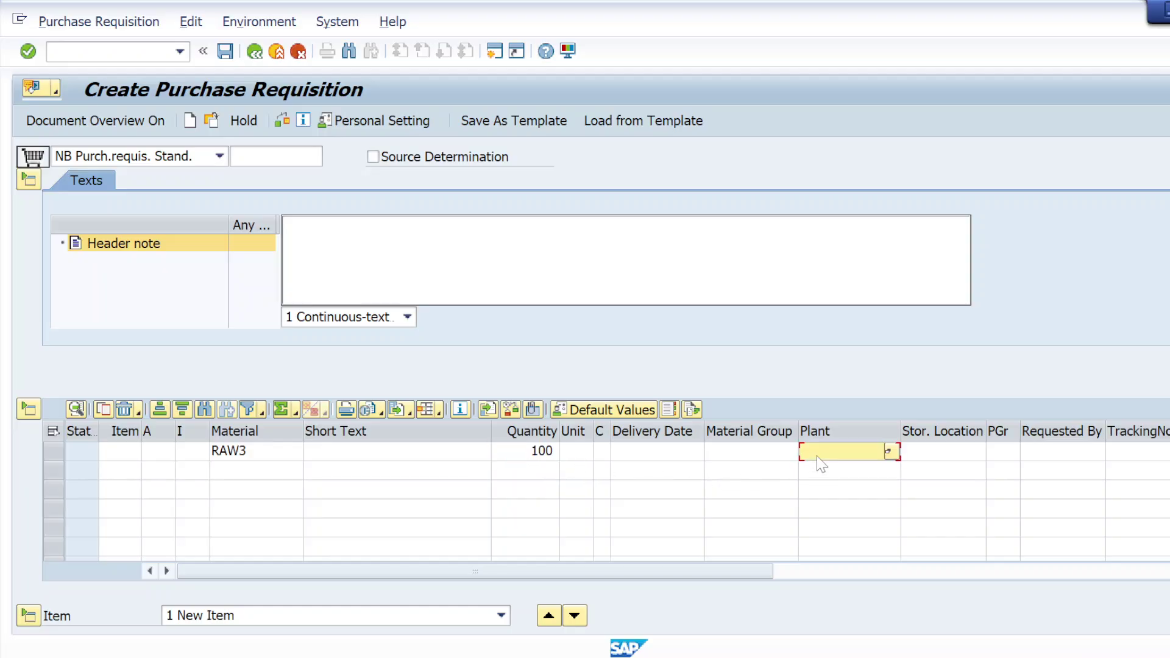
text(KL01)
click(966, 454)
text(KS01)
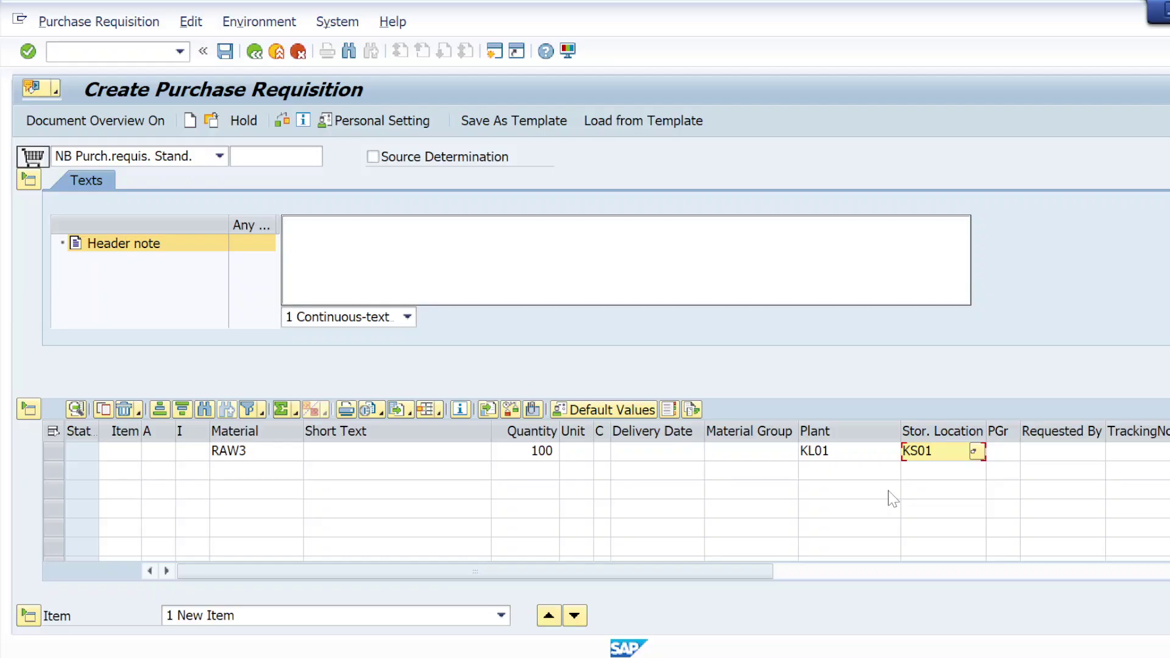
click(1004, 452)
text(00)
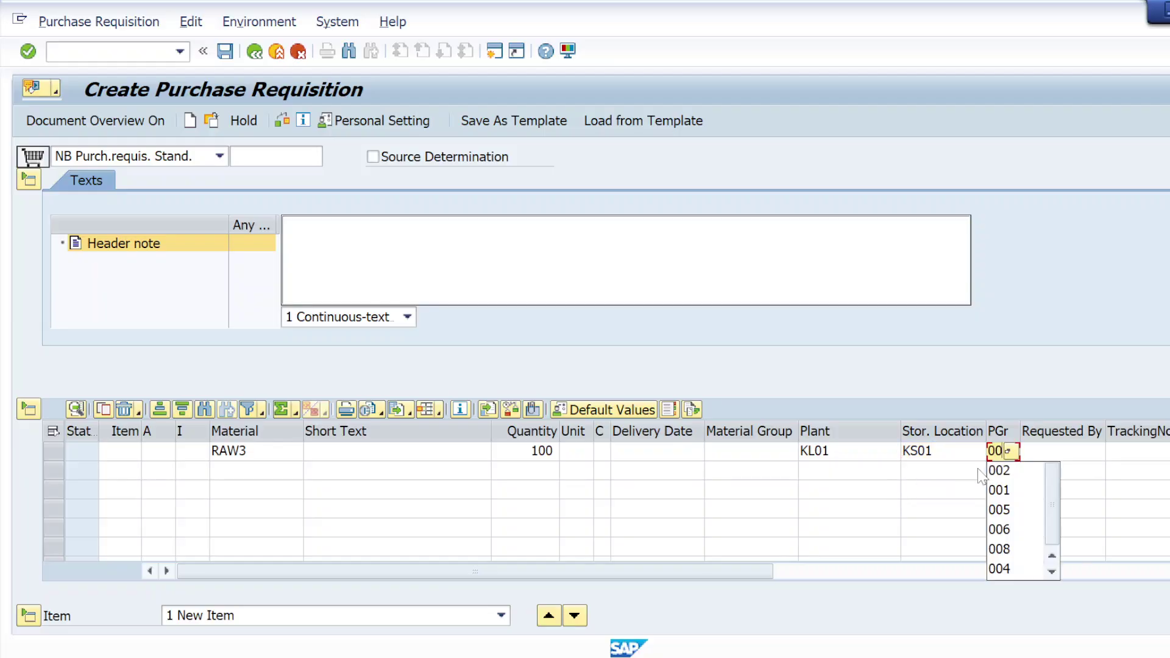
text(1)
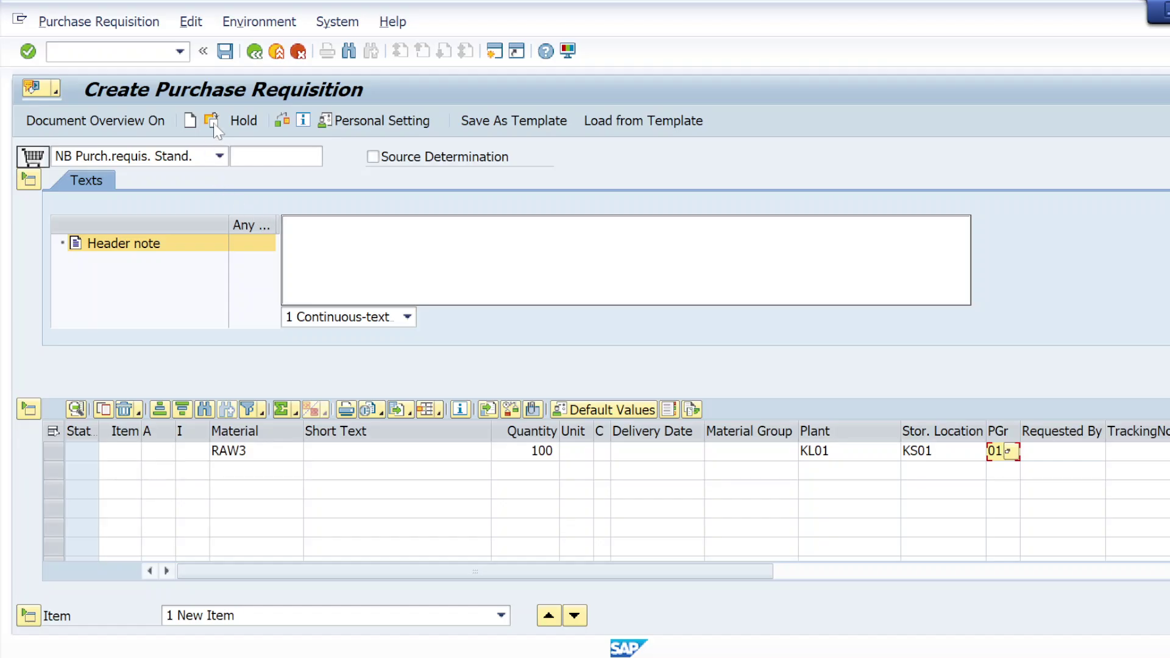
click(282, 121)
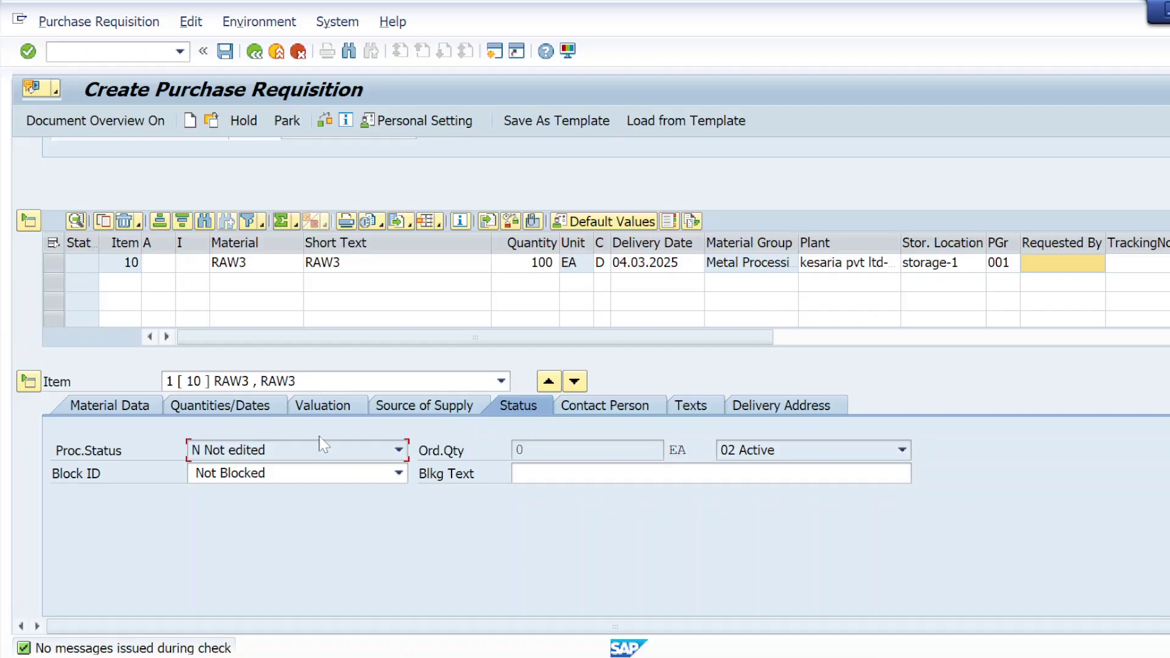
Assign a source of supply automatically to requisition item 10 in its source of supply details
click(28, 383)
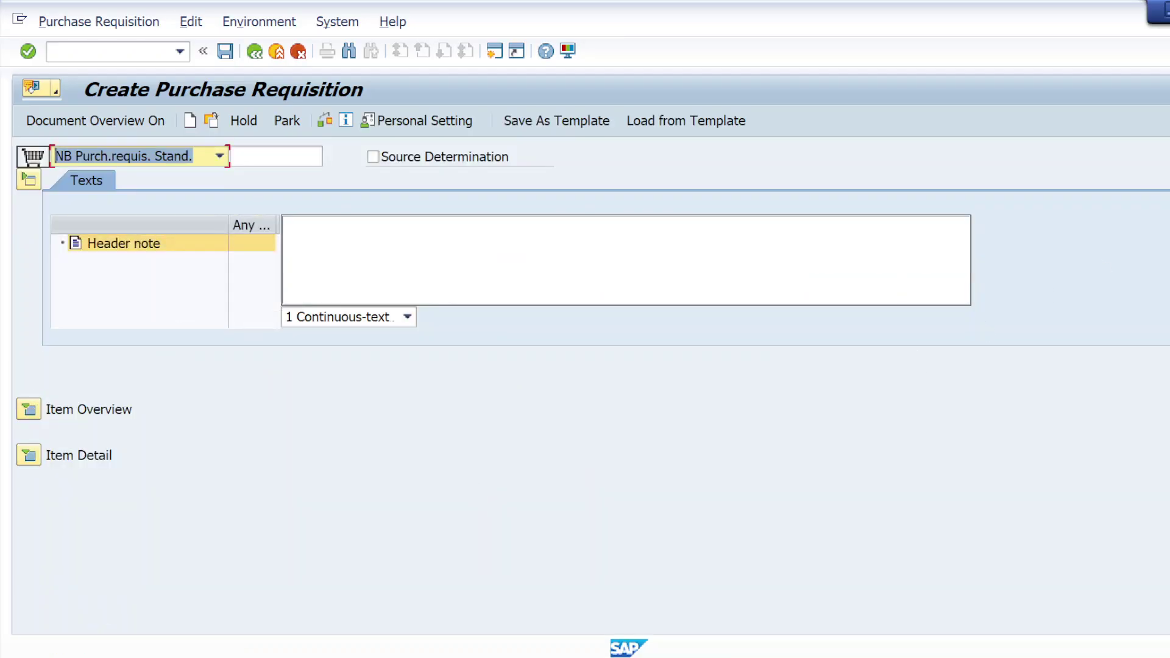
click(28, 463)
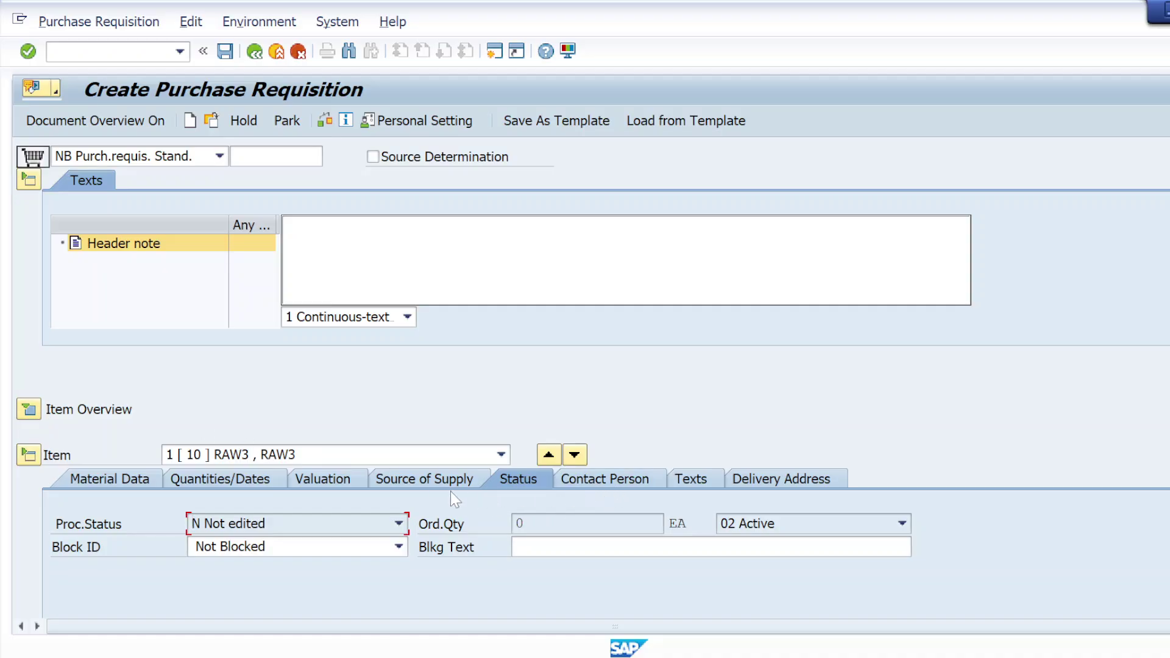
click(425, 480)
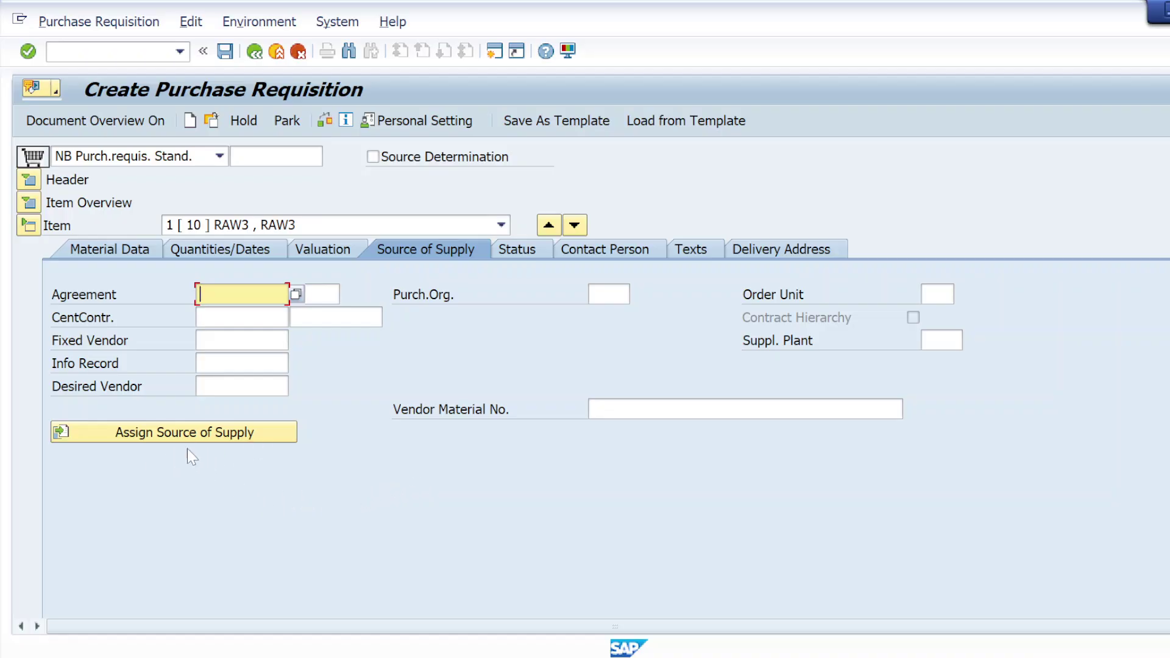
click(221, 438)
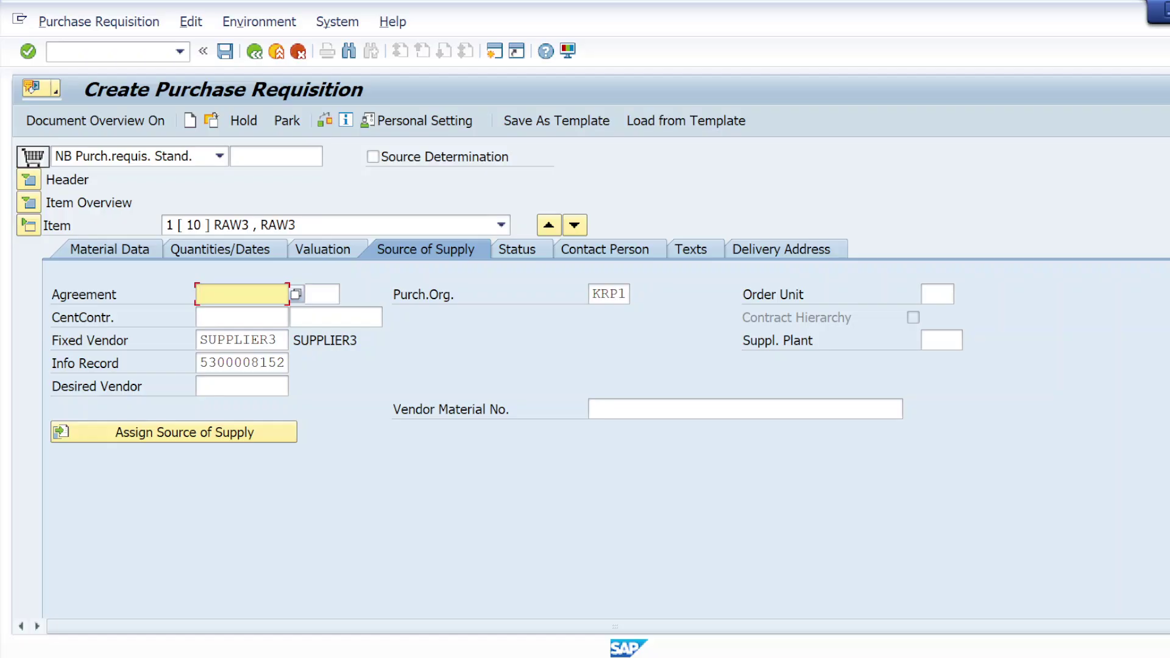
Switch to the Notepad notes and examine the RAW3-supplier3 info record line with its quota percentage
key(alt+Tab)
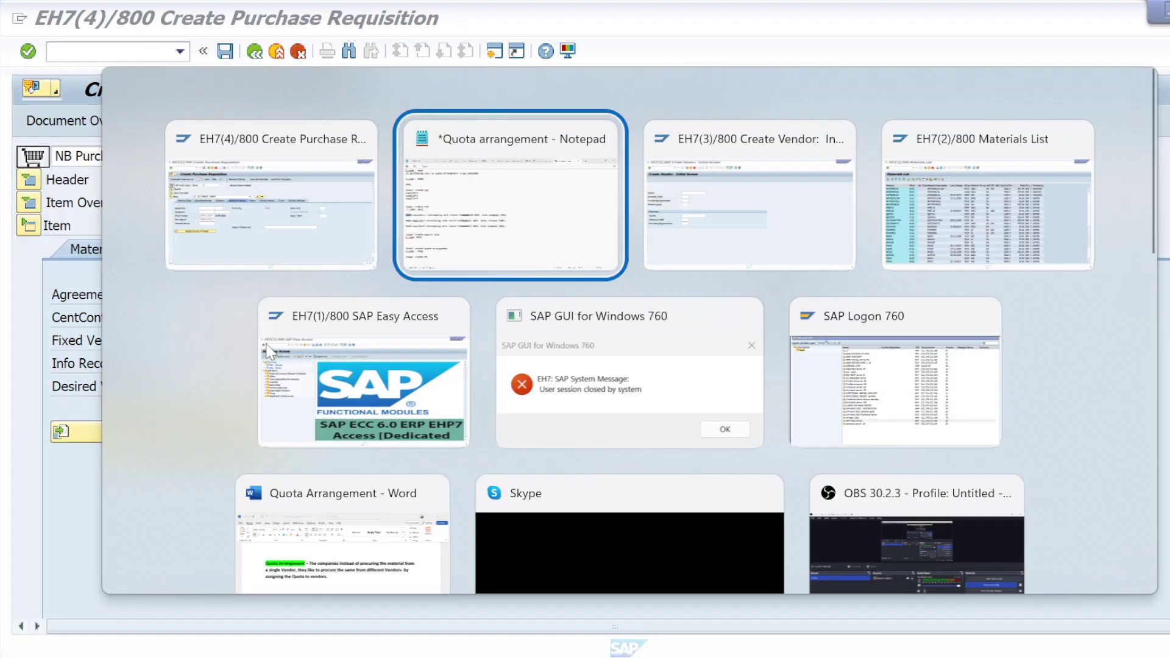
key(alt+Tab)
key(alt+shift+Tab)
key(alt+shift+Tab)
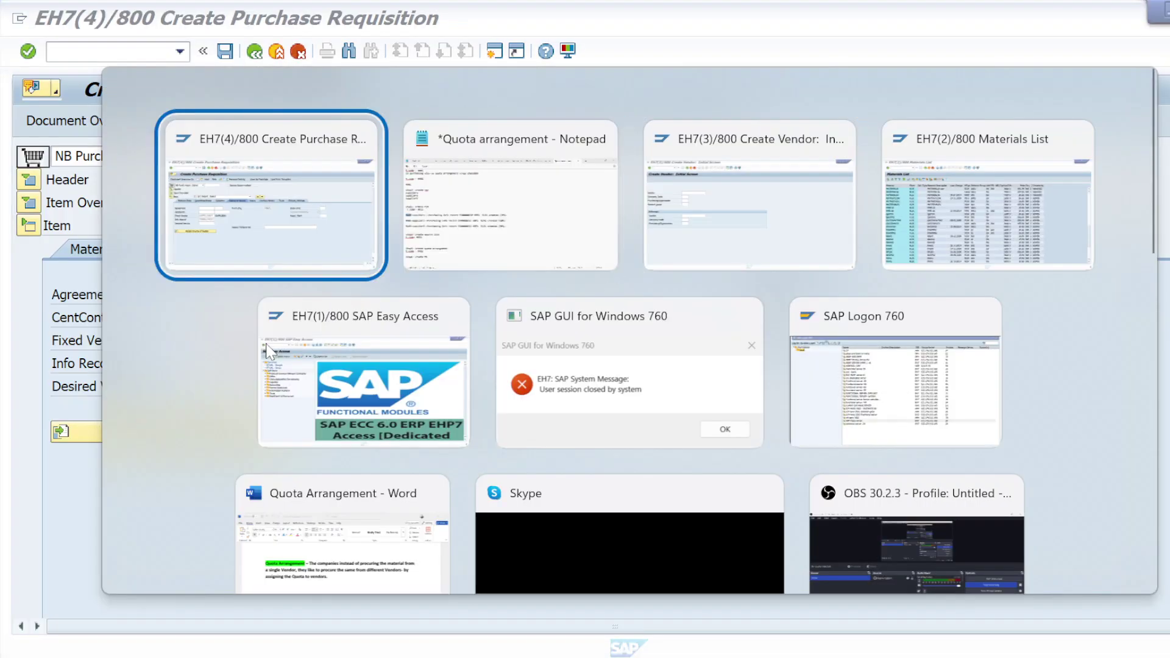
key(alt+Tab)
key(alt+Tab)
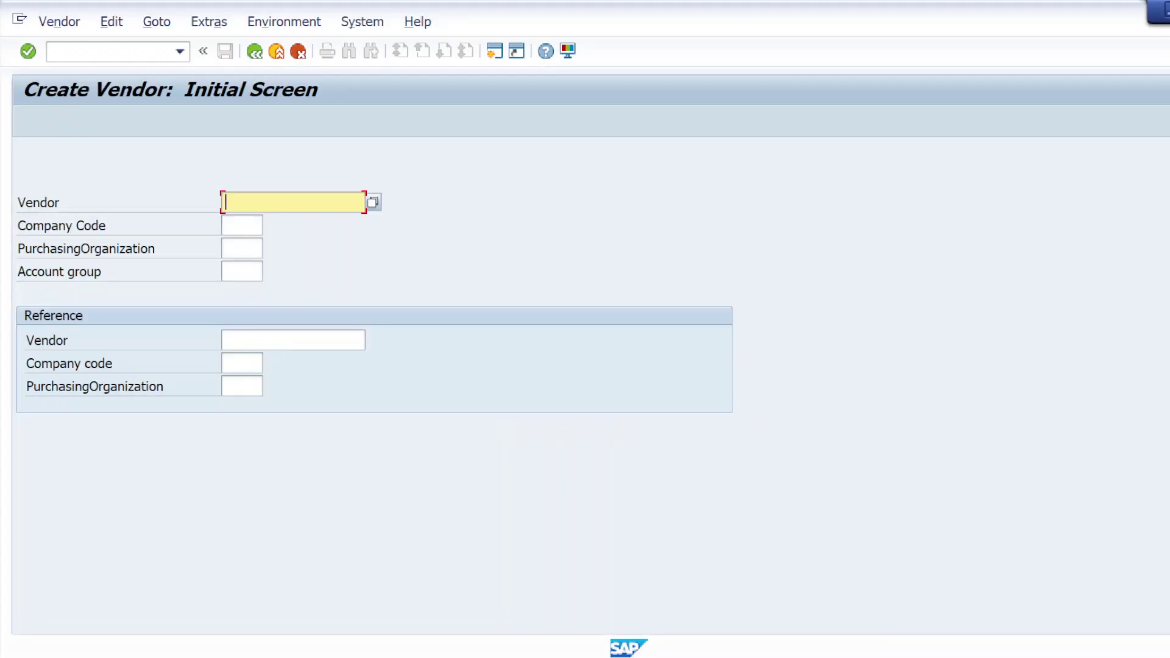
key(alt+Tab)
key(alt+Tab)
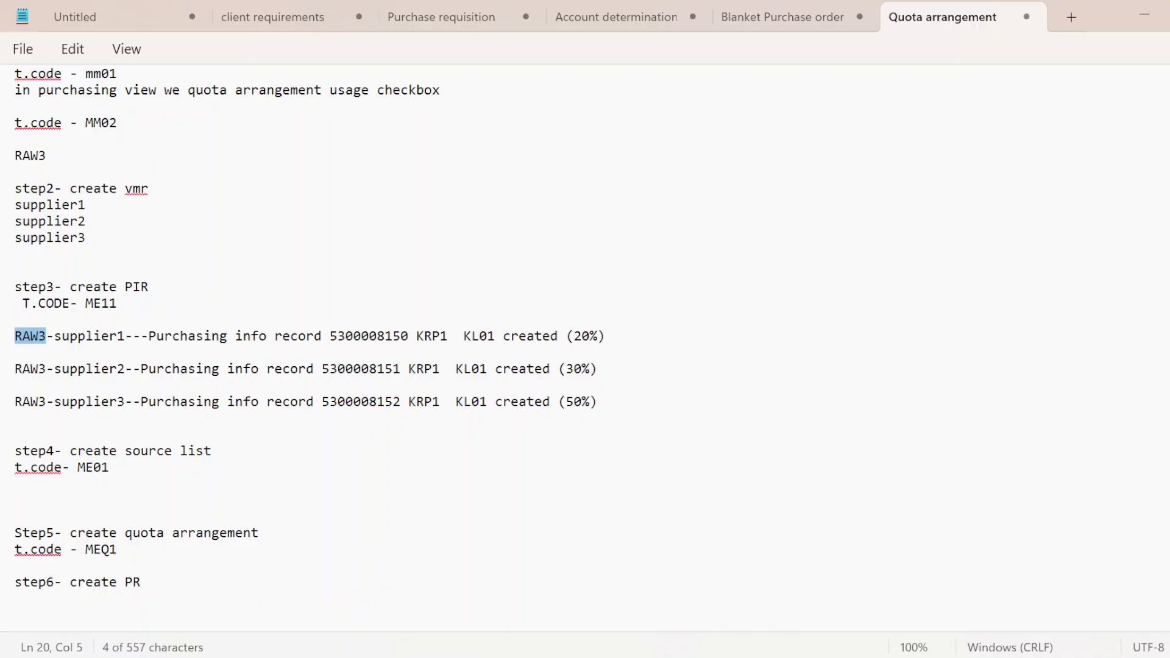
drag(16, 402, 590, 402)
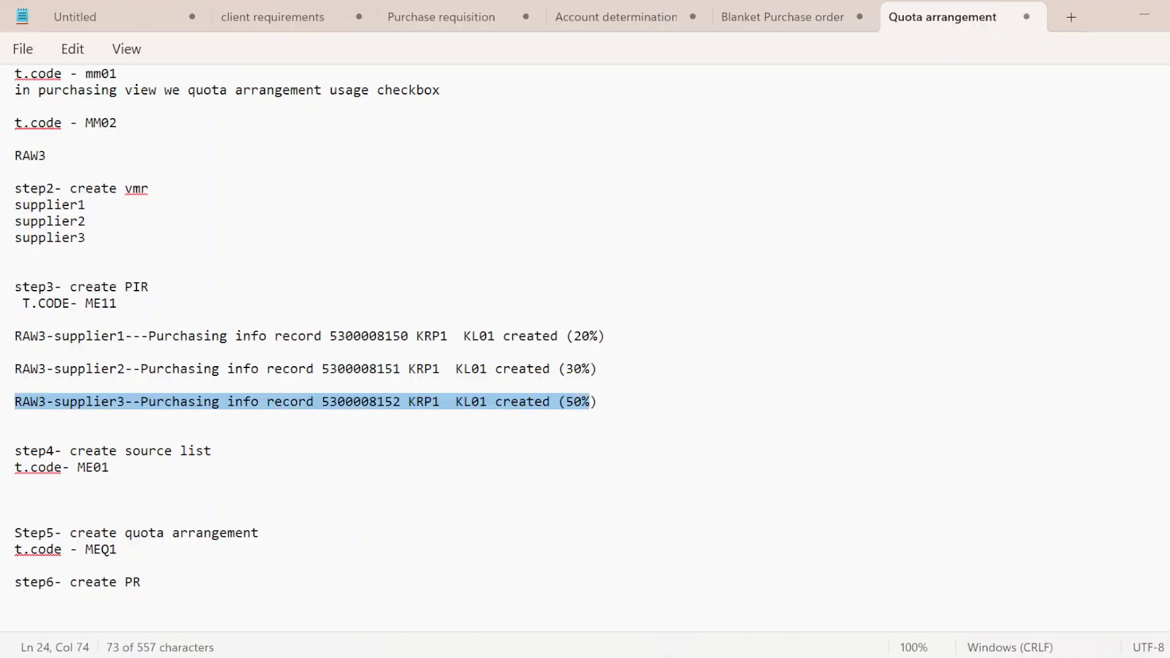
click(86, 402)
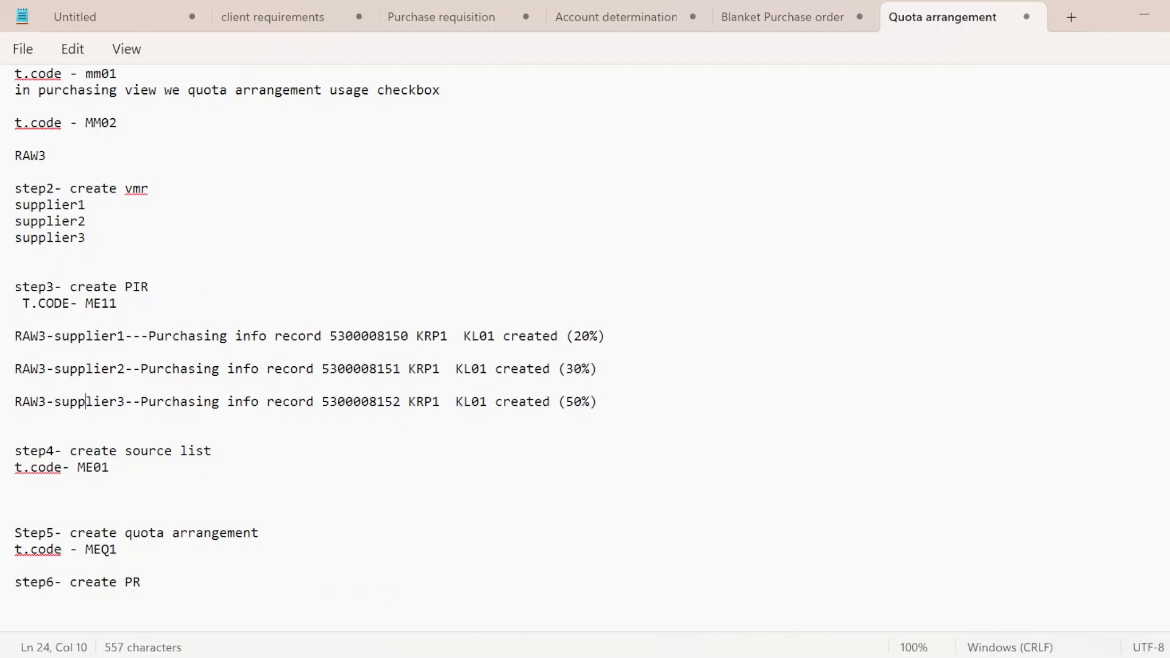
Add the line "it follows a principal" below the step6 create PR entry in the notes
click(15, 614)
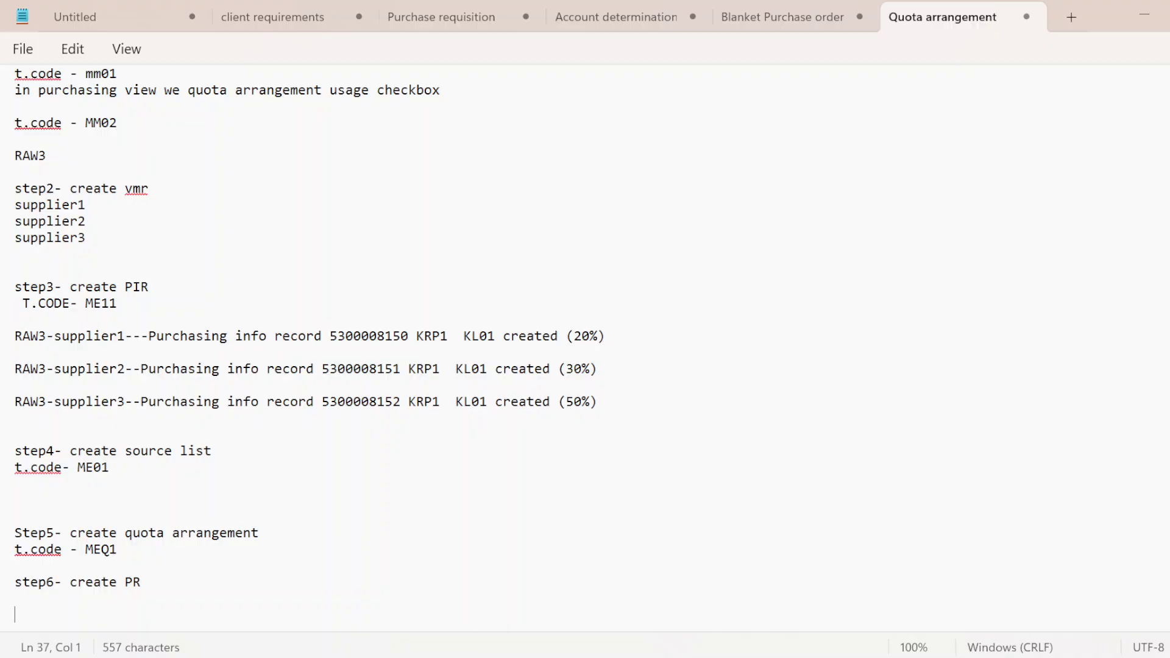
text(T)
key(BackSpace)
key(Caps_Lock)
text(it)
key(BackSpace)
text(t fok)
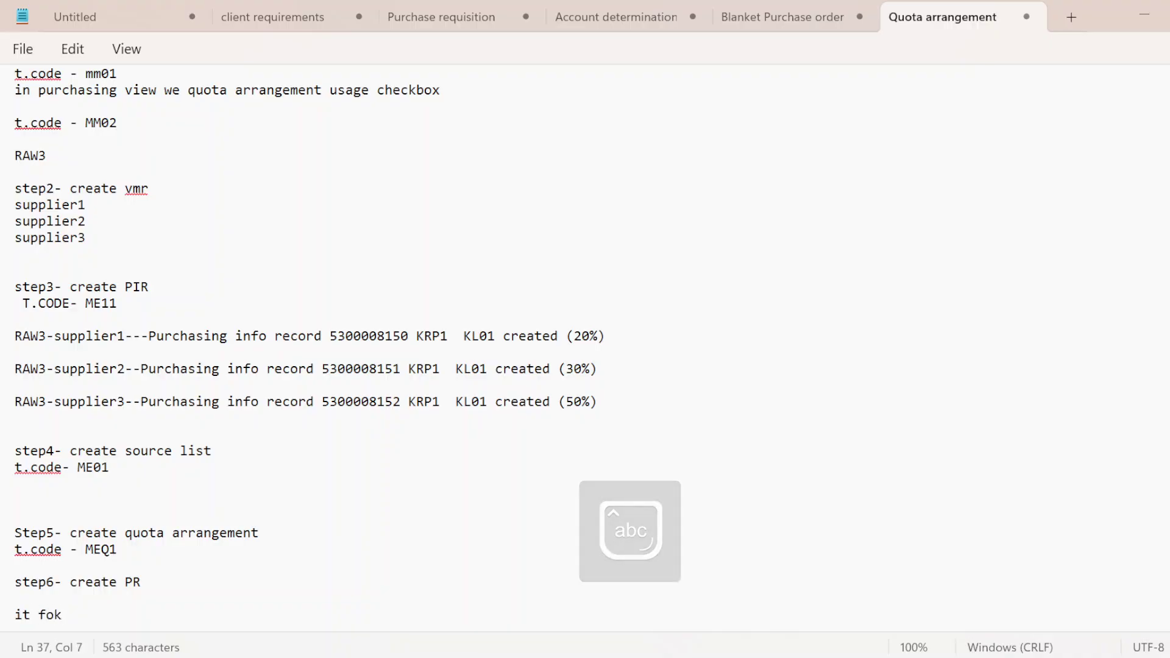
key(BackSpace)
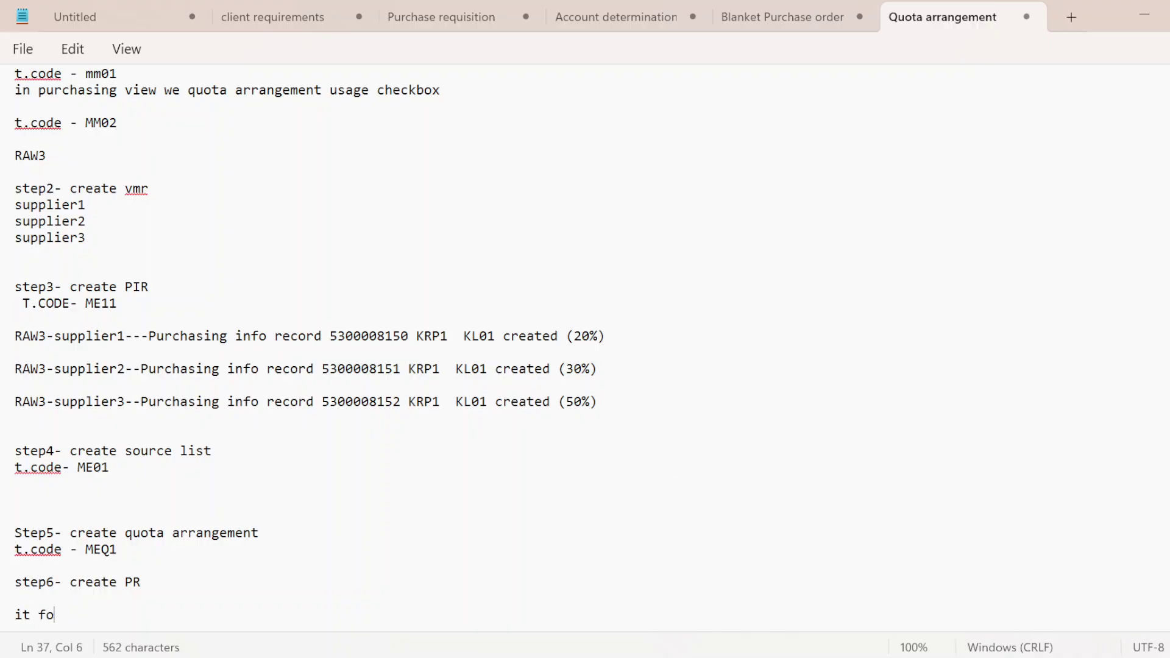
text(llows )
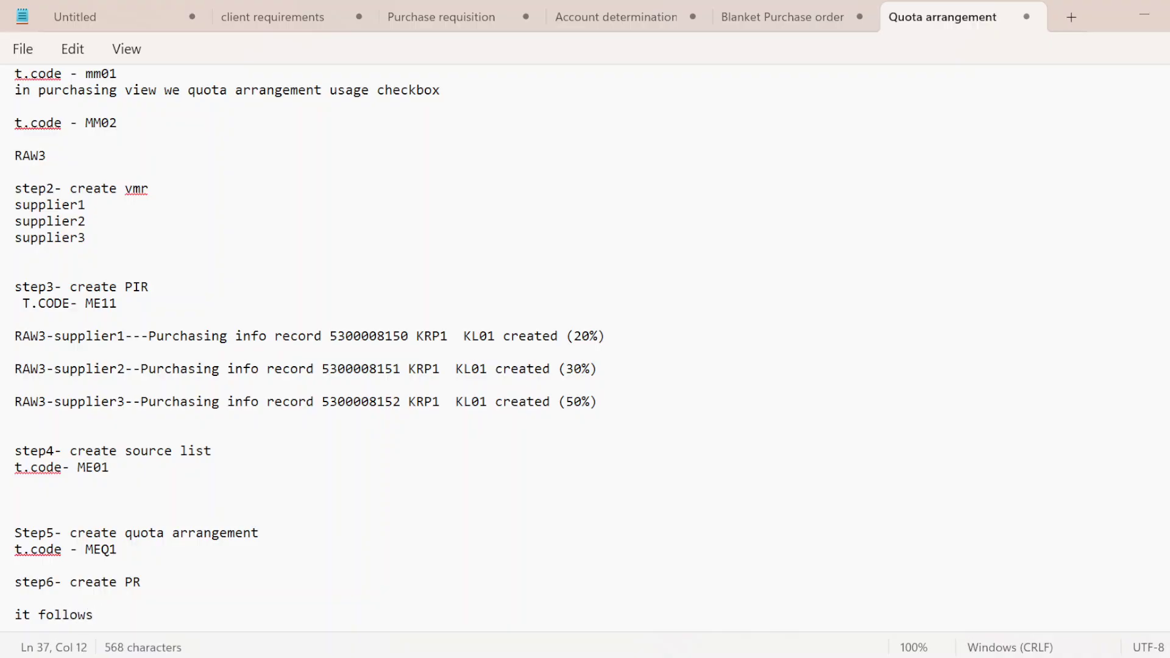
text(a principal)
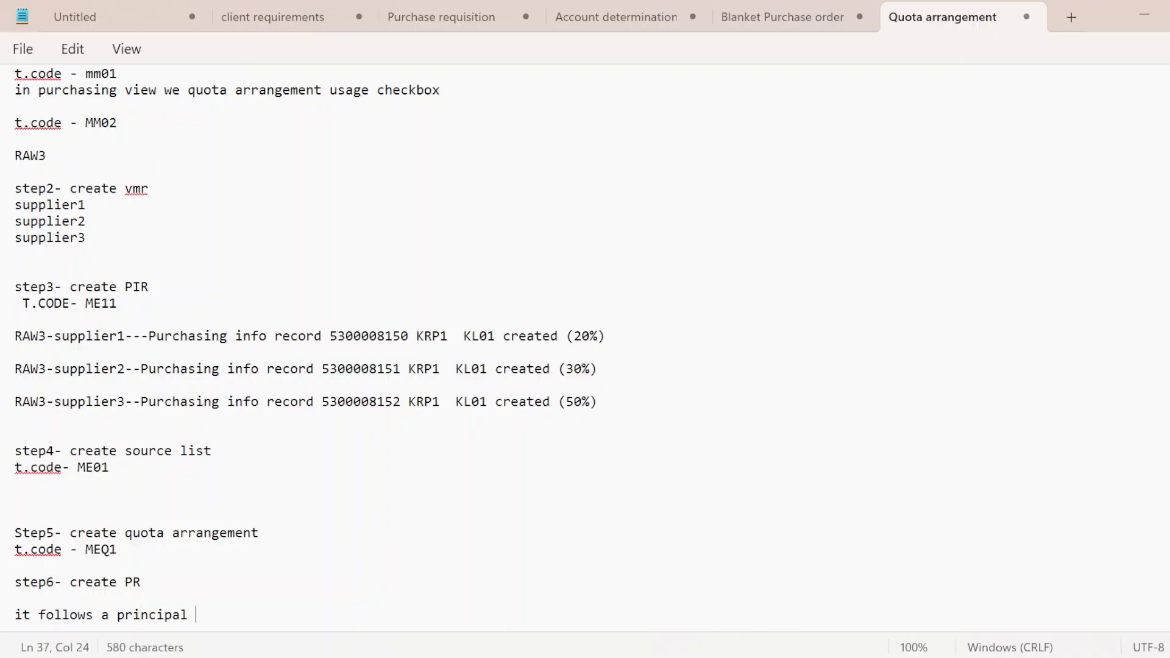
key(Return)
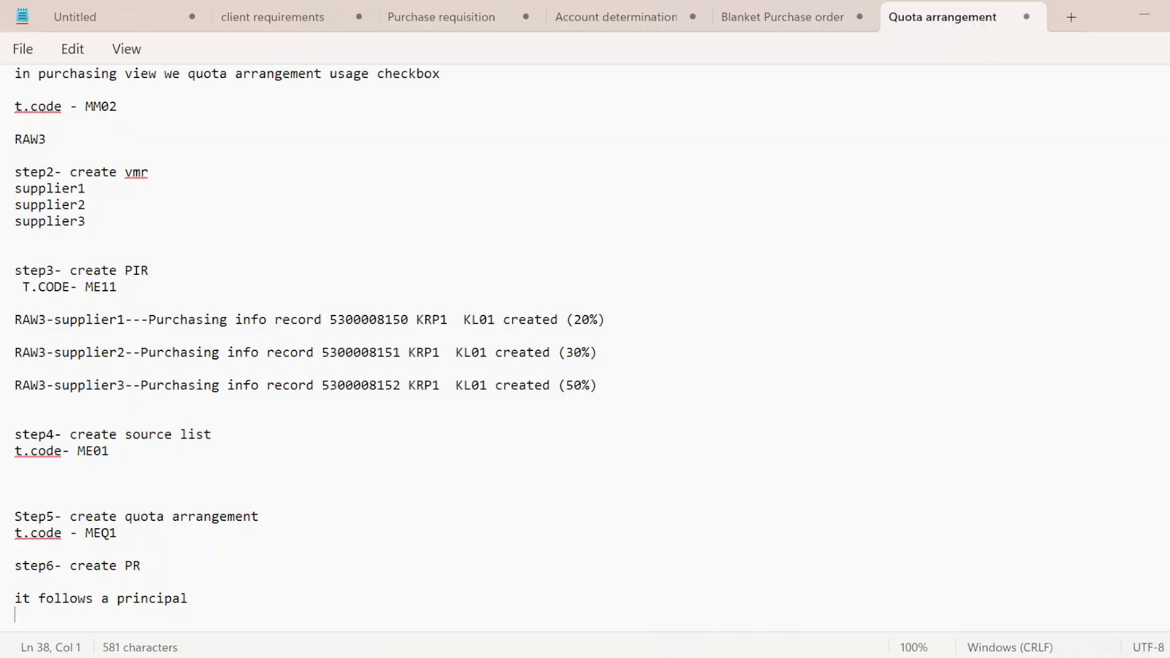
Write the first part of the quota formula, "( quota allocated + quota base quantity)", on the line below
text(( quota alloc)
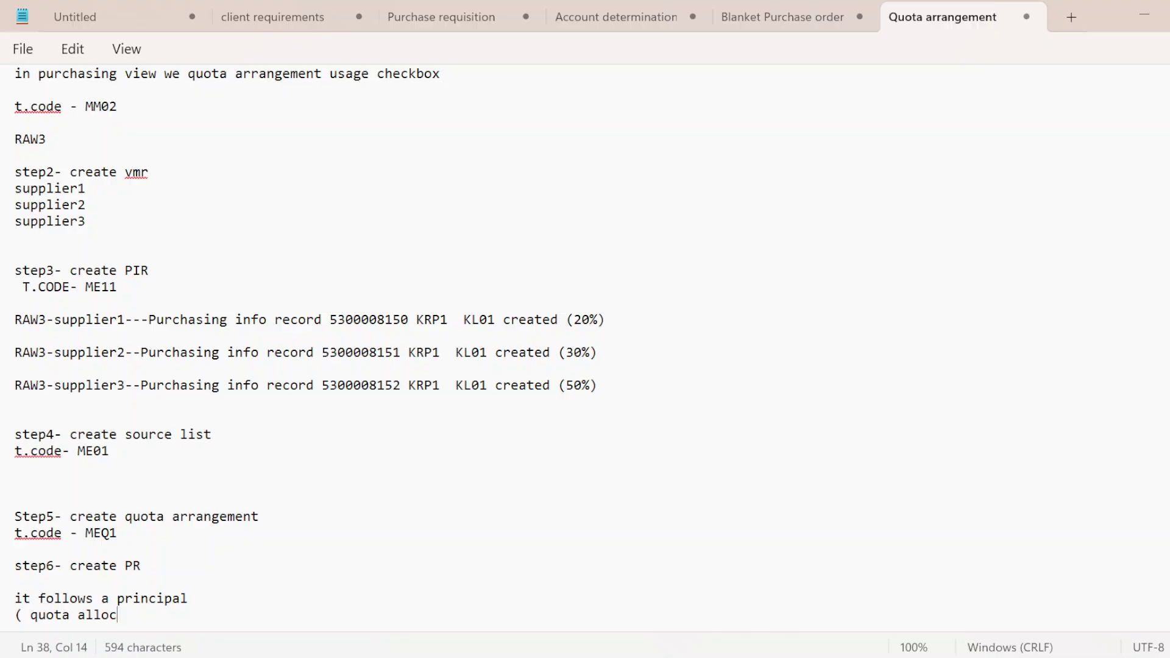
text(ated )
text(=)
key(BackSpace)
key(BackSpace)
text(+ )
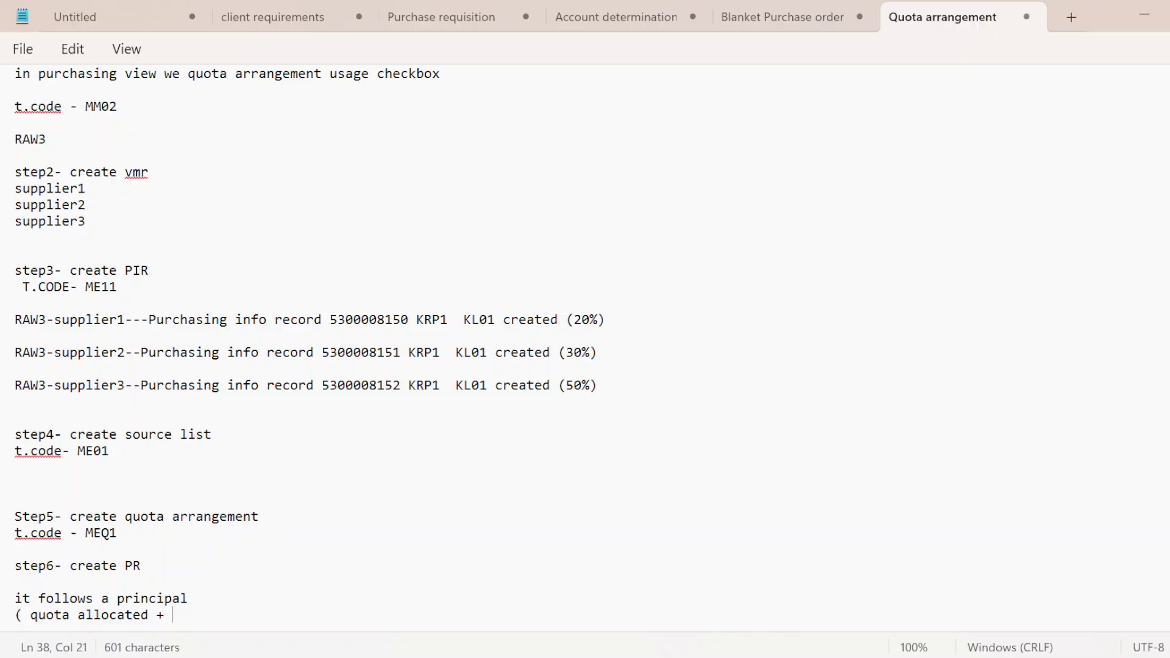
text(quota )
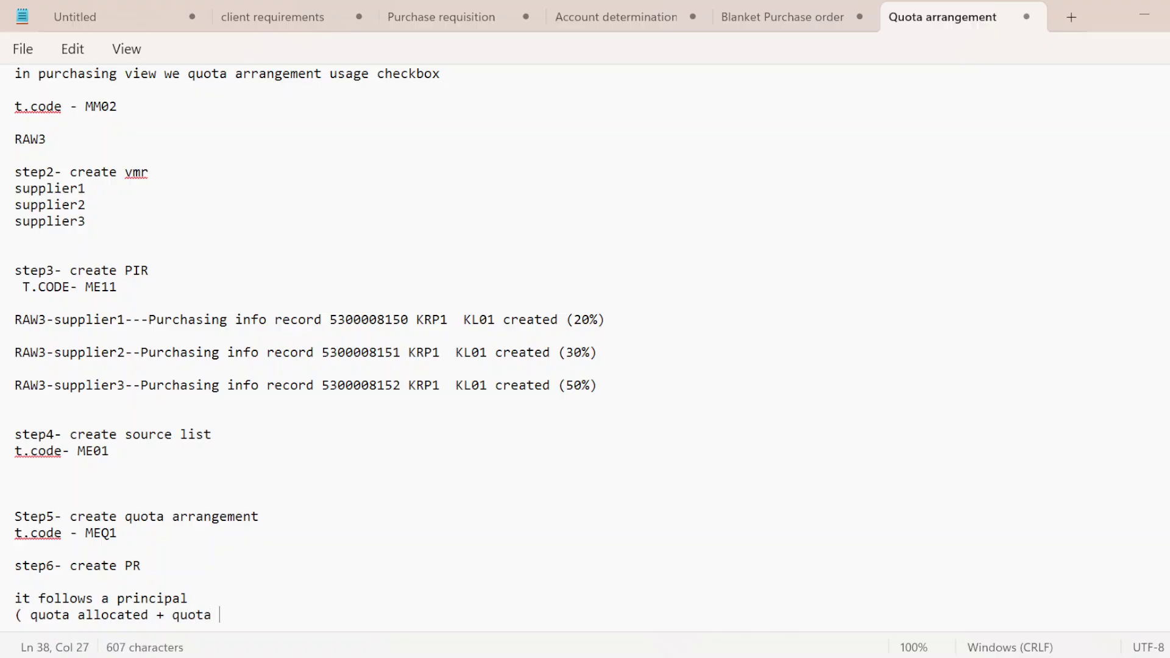
text(base q)
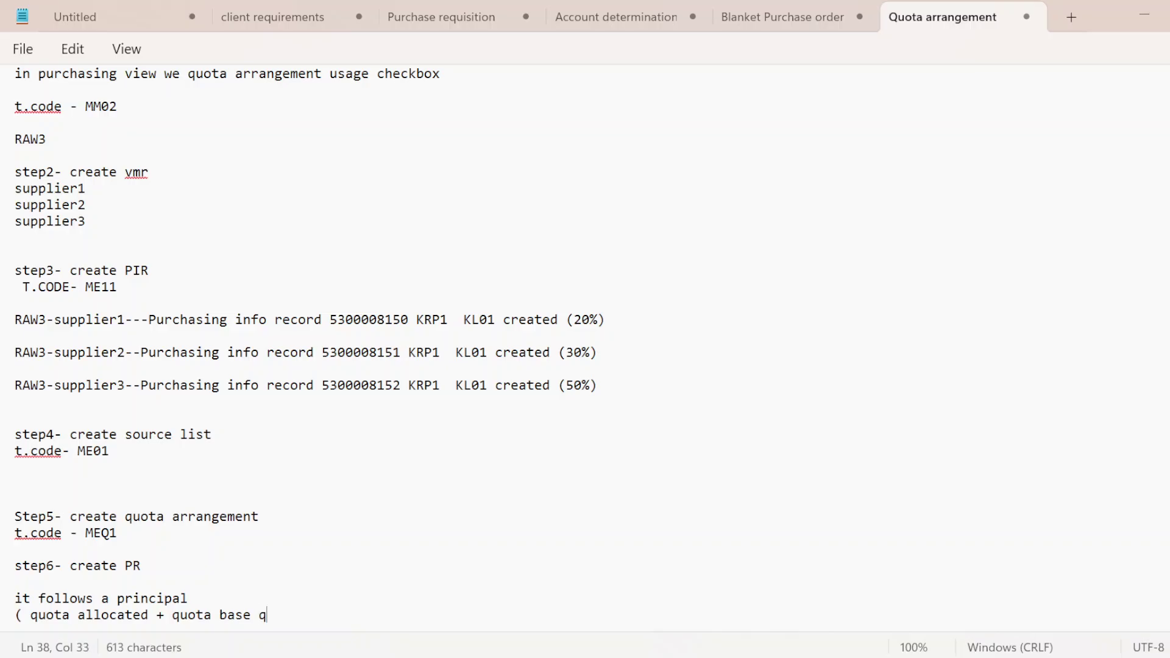
text(uantity))
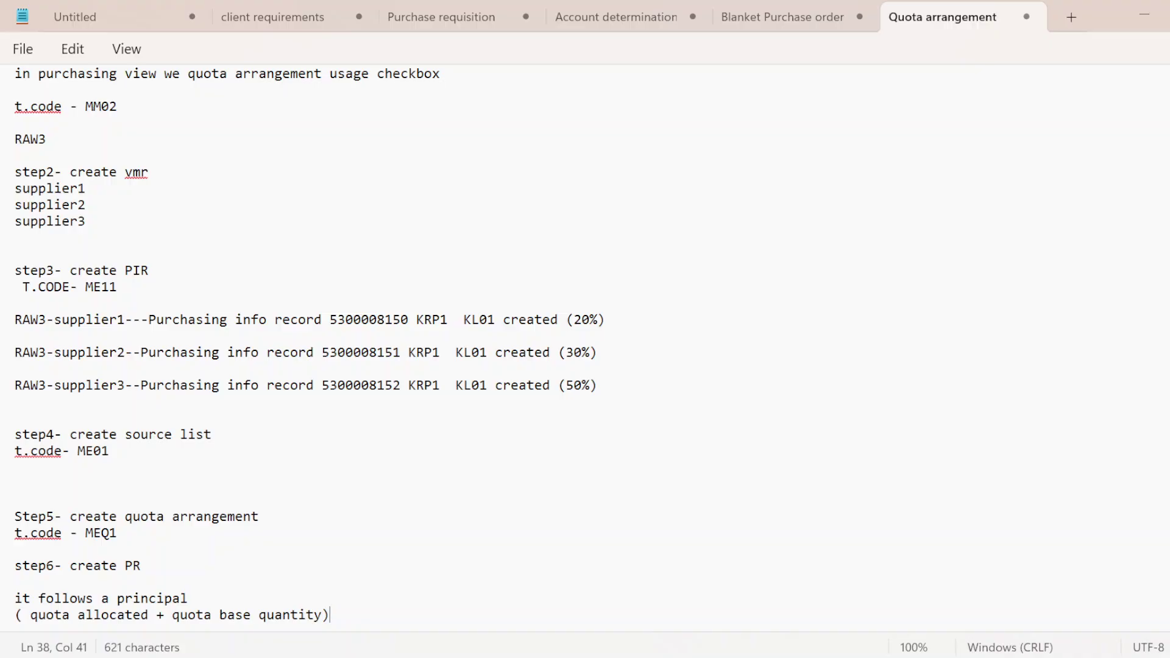
Complete the formula line with the divisor "/ quota per"
text(2d)
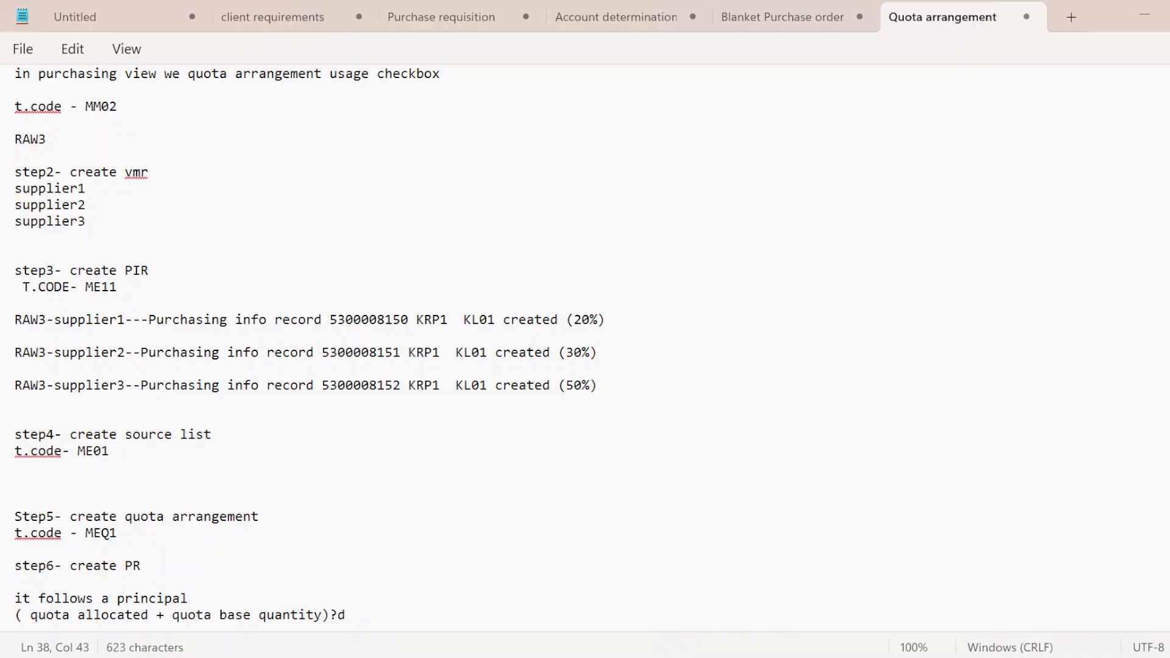
key(BackSpace)
key(BackSpace)
text(?)
key(BackSpace)
text(/ quota pr)
key(BackSpace)
text(er)
Examine the quota formula's terms against the percentages noted for supplier1, supplier2 and supplier3
click(582, 320)
click(212, 616)
drag(376, 616, 383, 622)
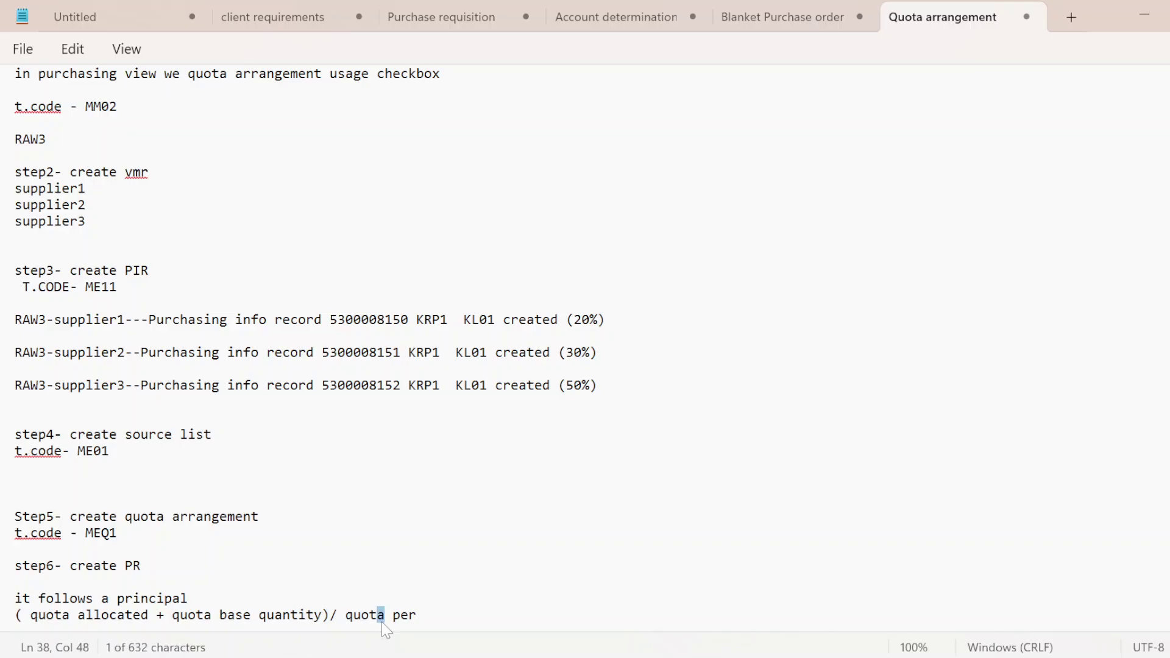
click(590, 320)
click(228, 615)
click(361, 615)
click(566, 353)
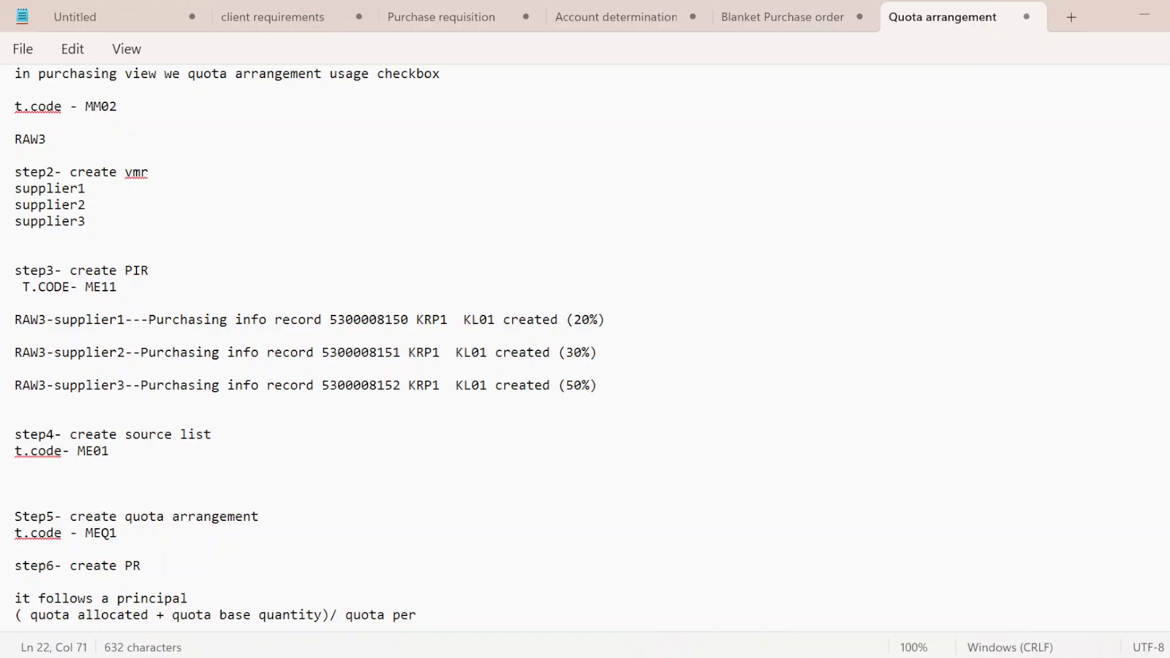
click(228, 615)
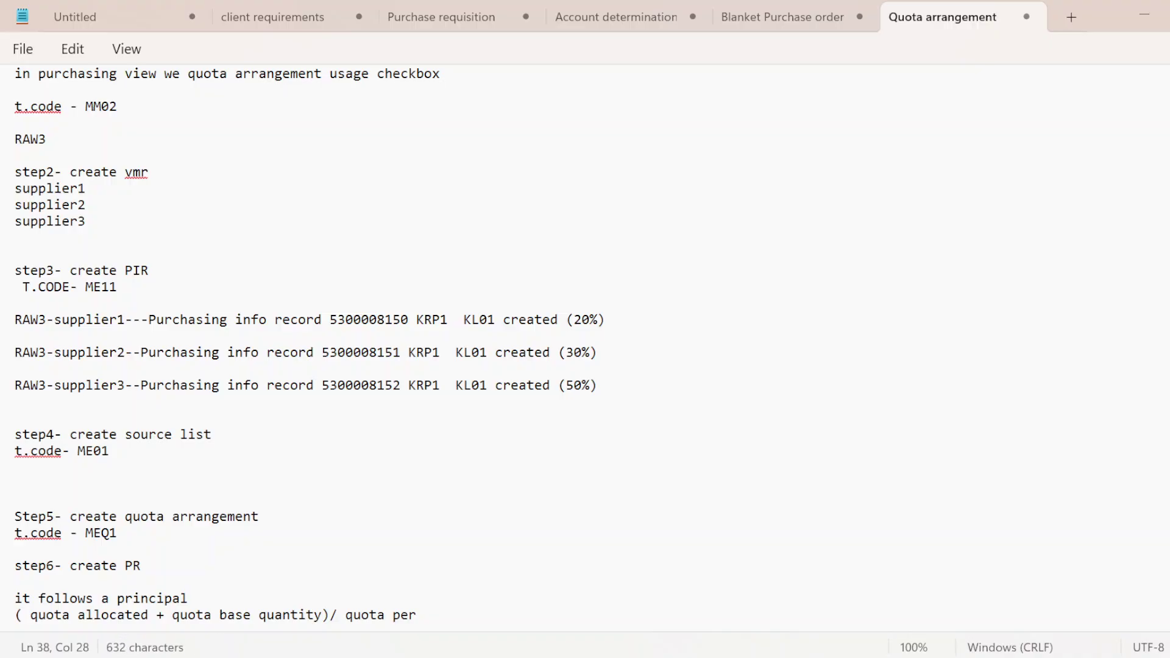
click(376, 615)
click(566, 385)
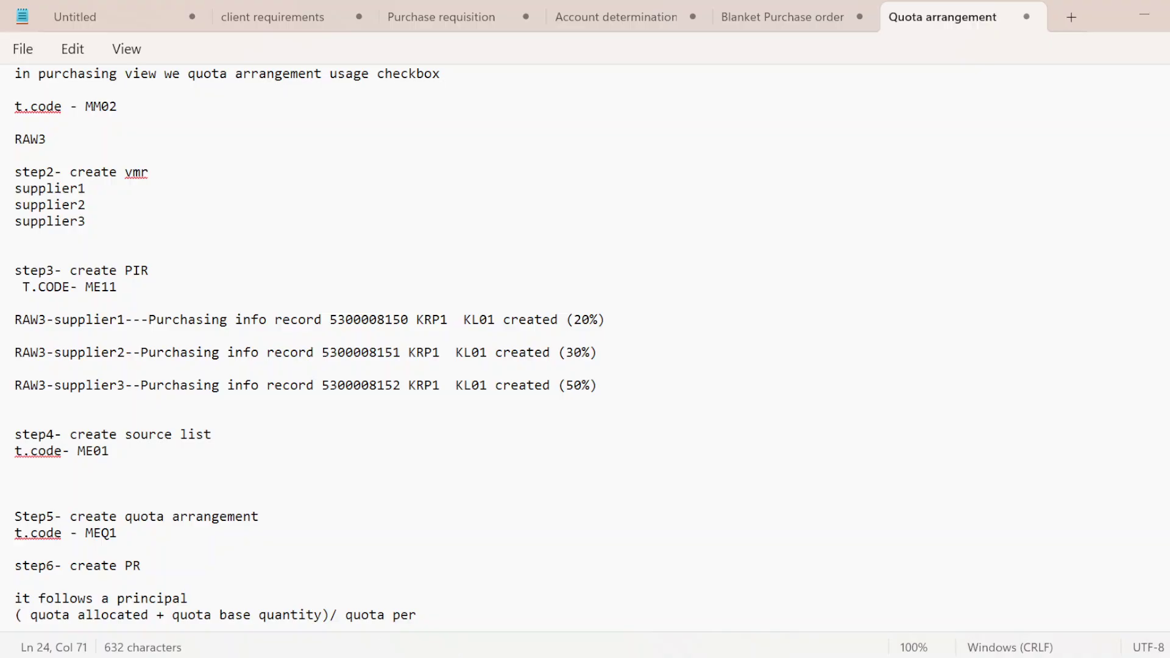
key(shift+Right)
key(shift+Down)
key(shift+Down)
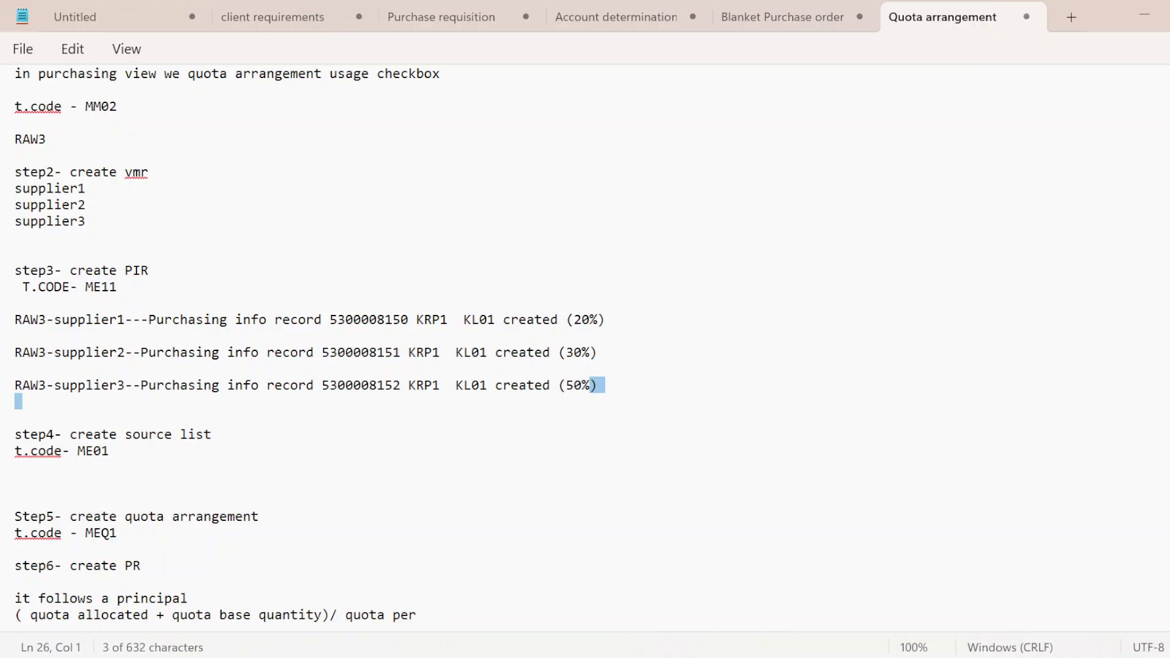
drag(560, 385, 590, 385)
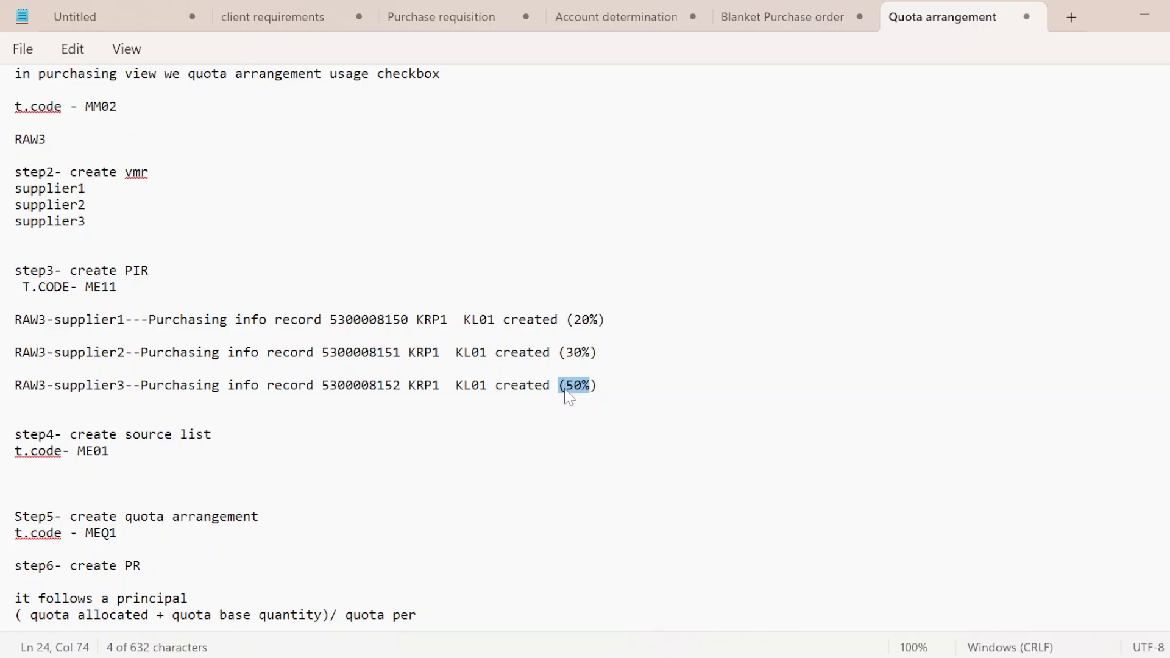
click(282, 386)
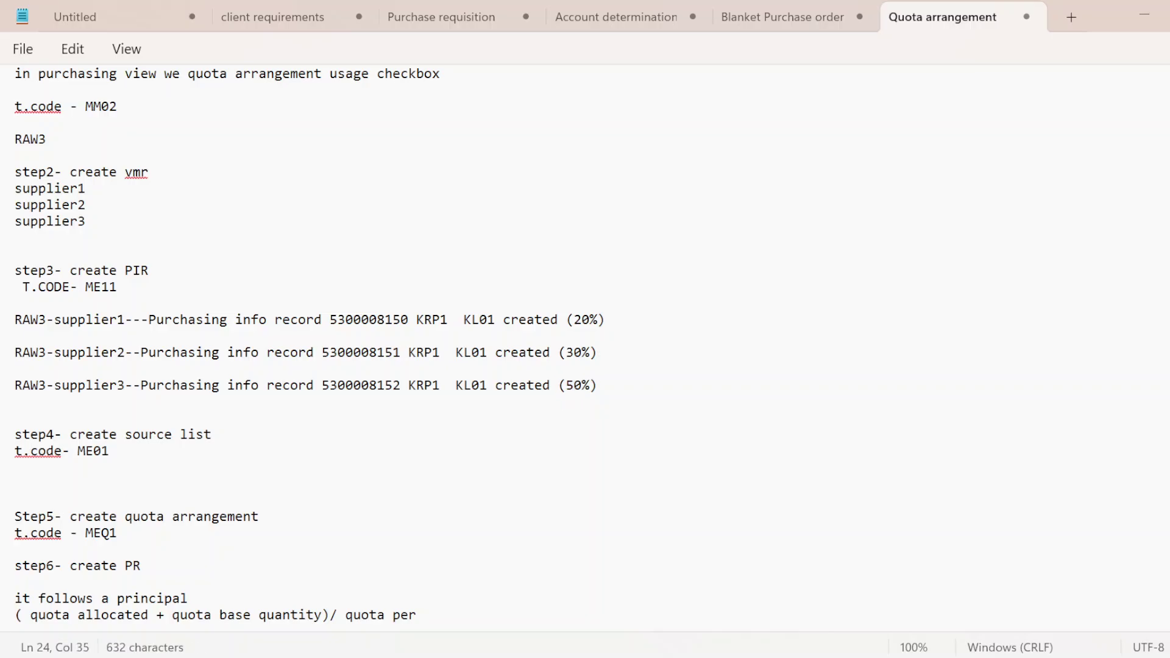
click(117, 385)
click(117, 353)
click(110, 320)
key(ctrl+End)
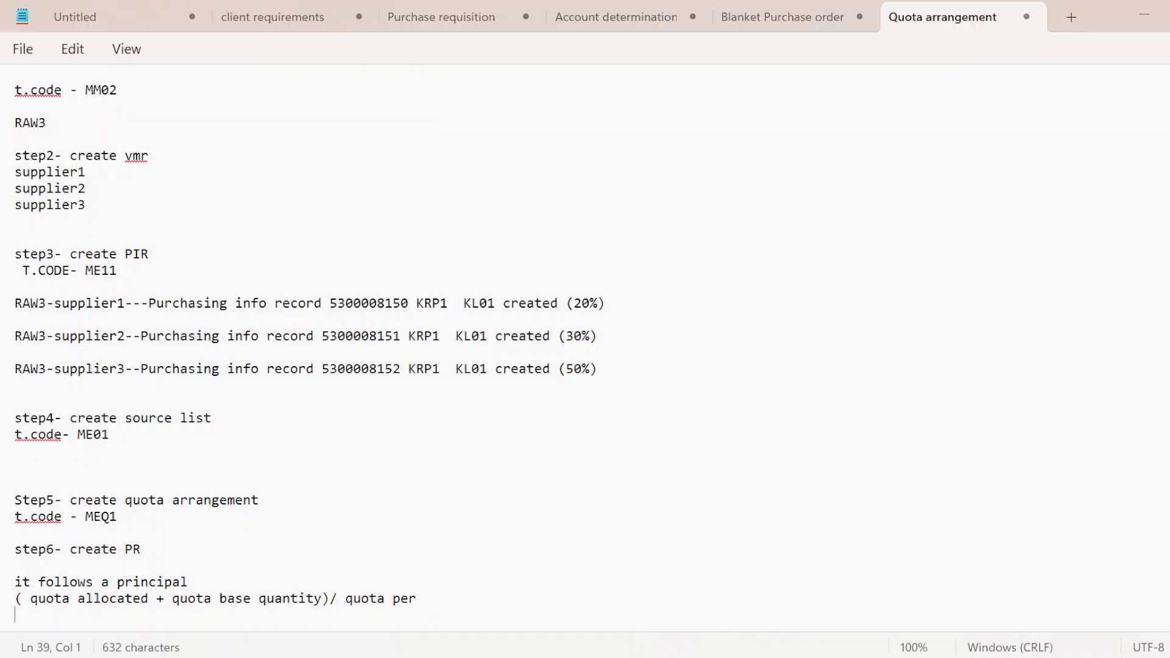
click(243, 599)
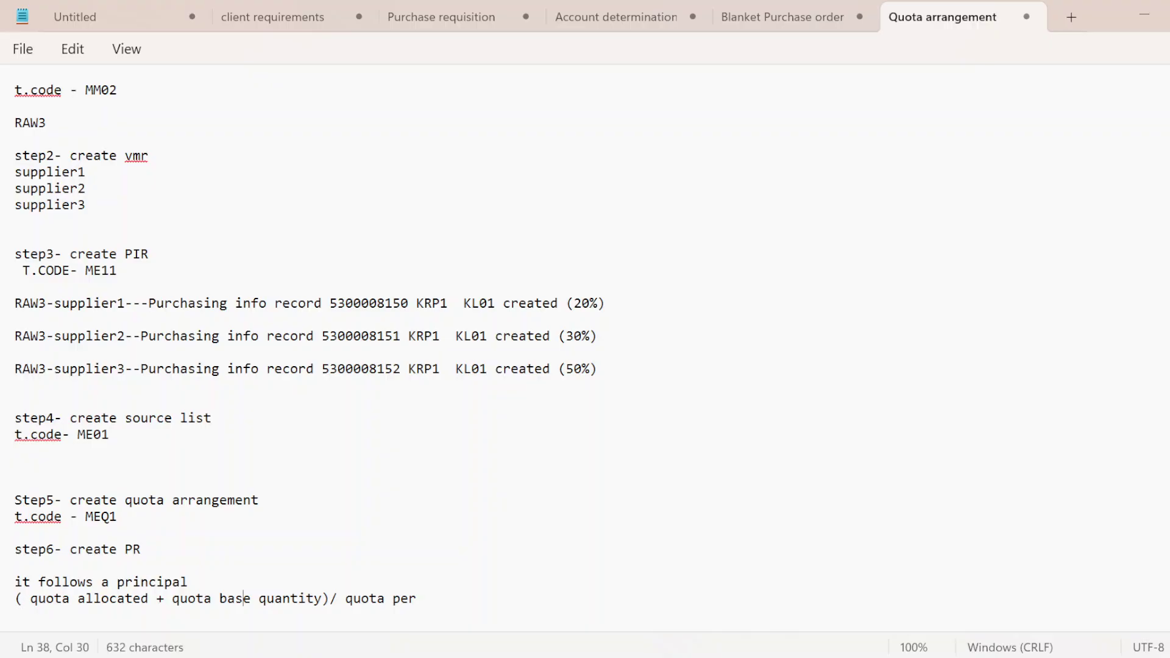
Switch to the SAP purchase requisition window and save the RAW3 requisition
mouse_move(623, 654)
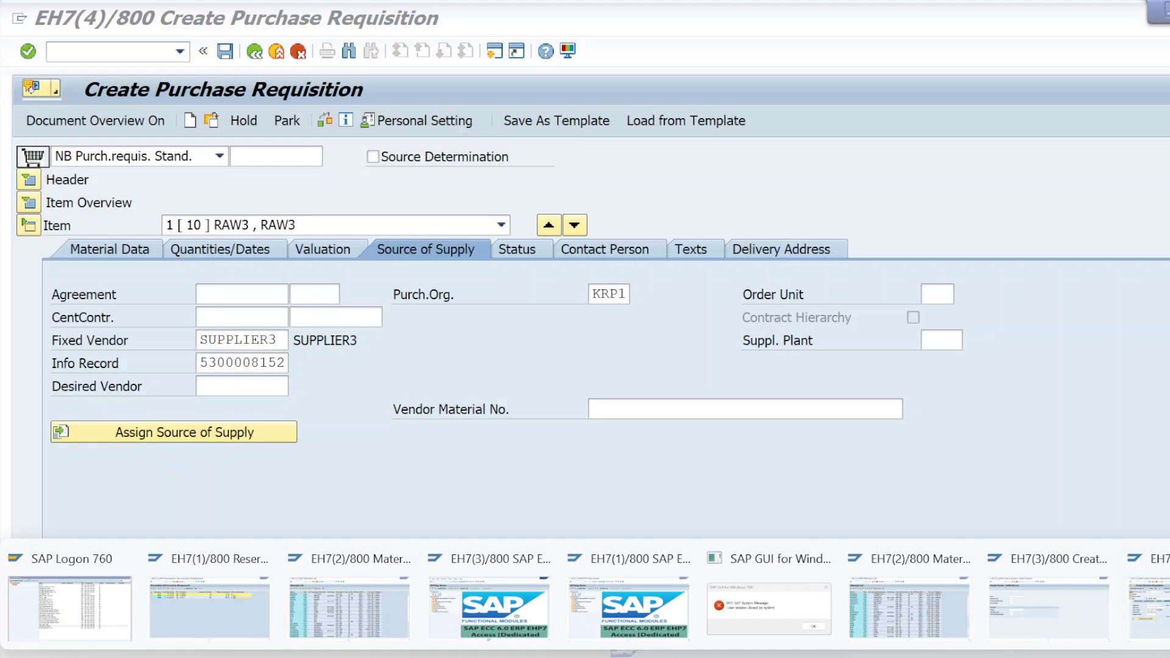
click(1150, 609)
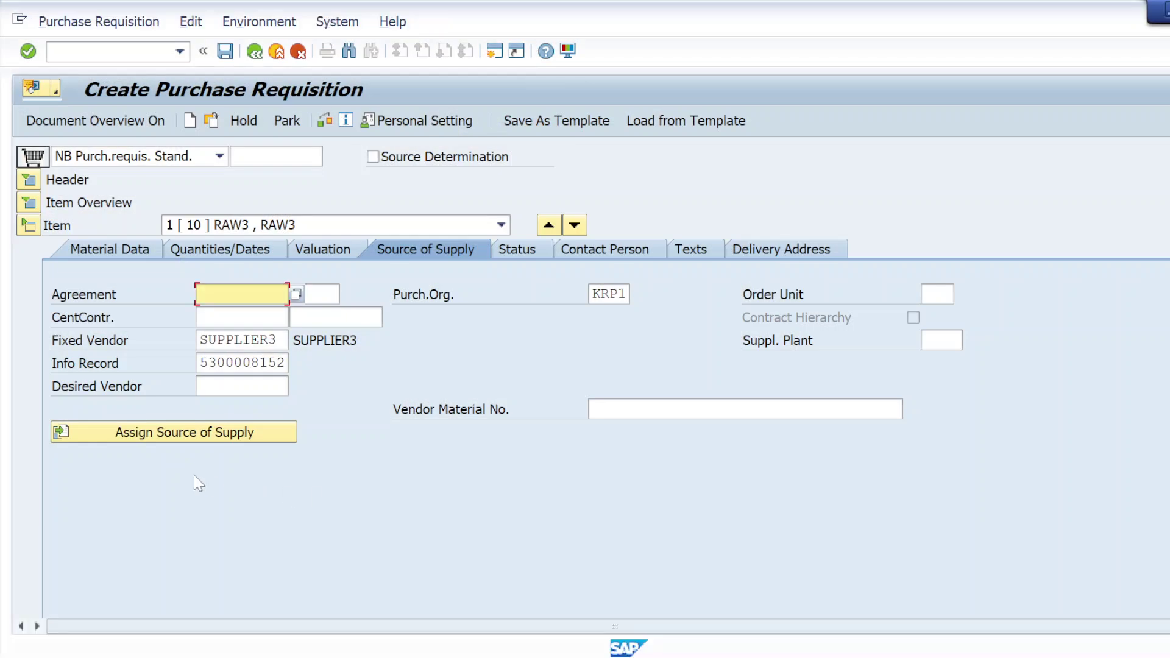
click(225, 51)
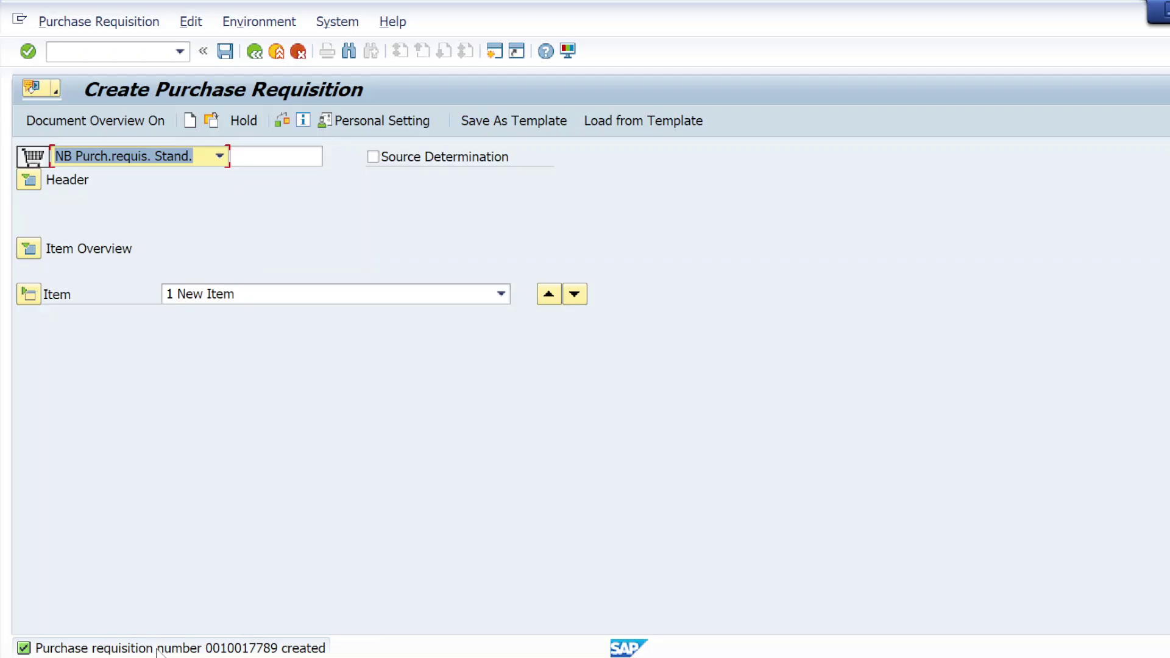
Expand the header and item overview of the new requisition and enter material RAW3 with quantity 100 in the first item
click(29, 182)
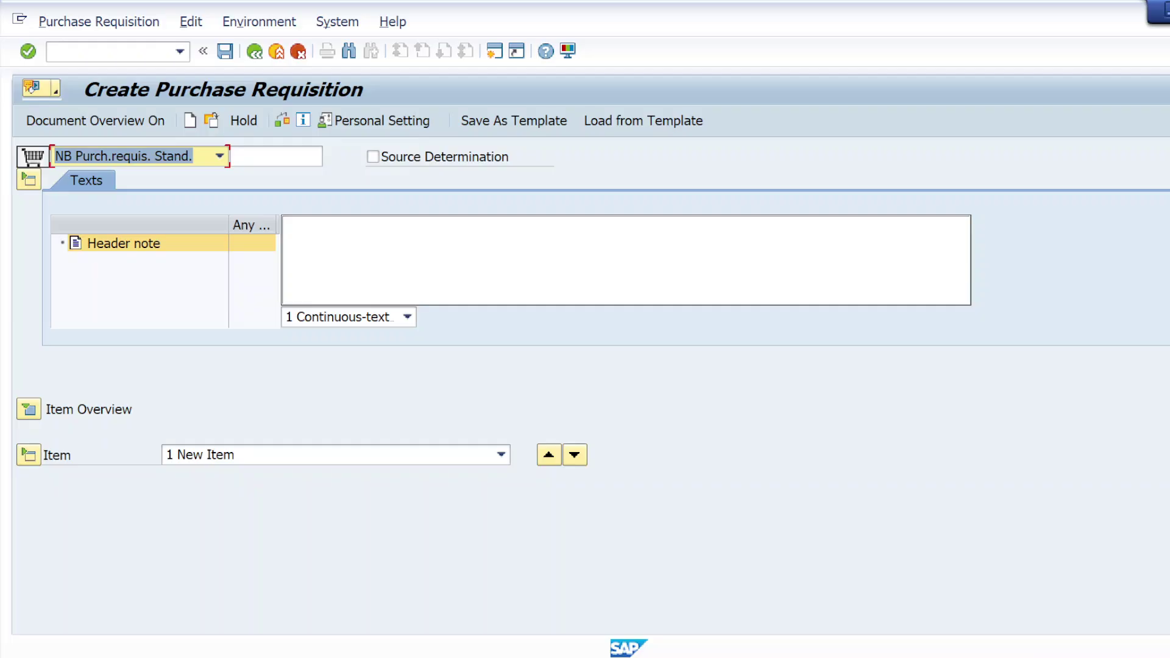
click(28, 410)
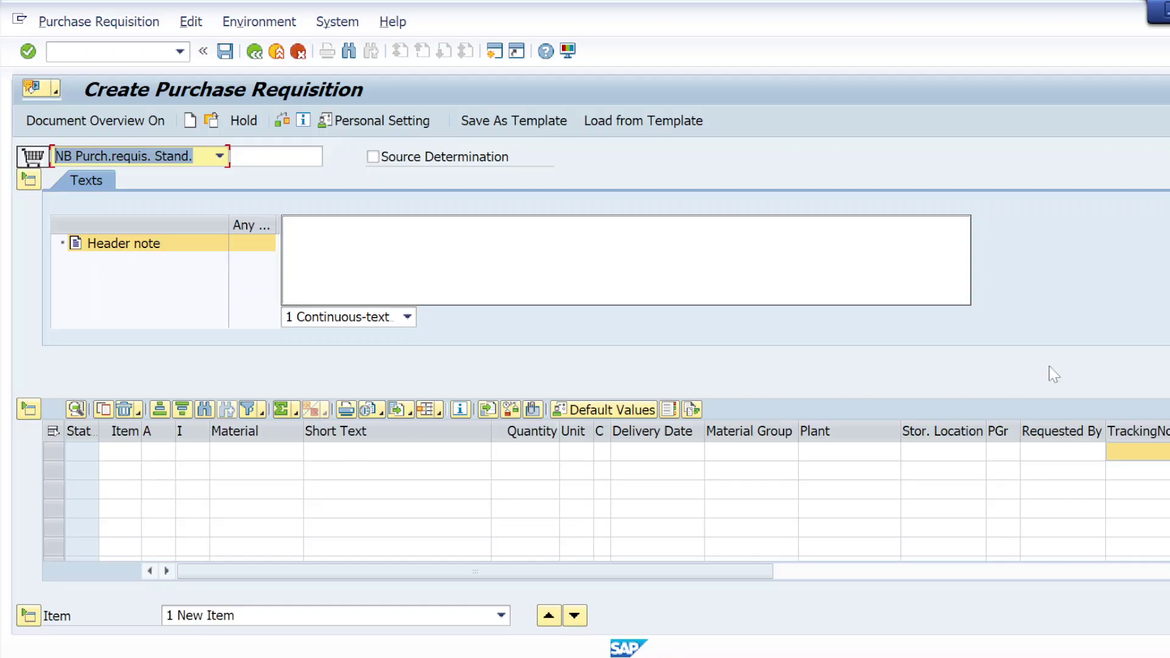
click(263, 456)
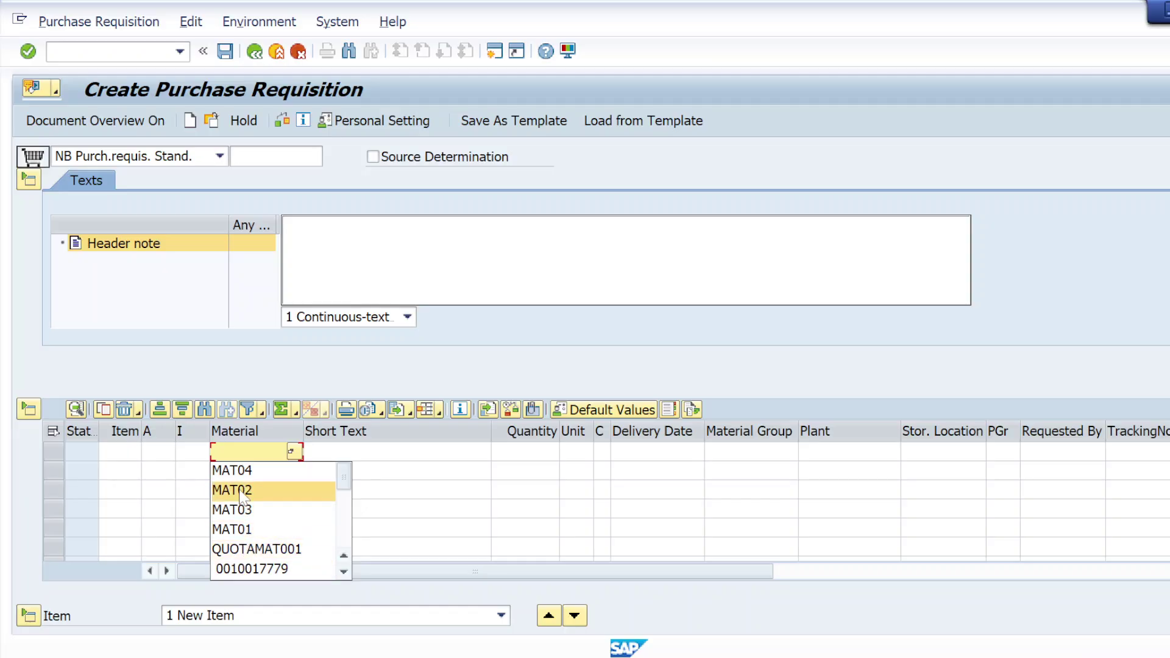
text(r)
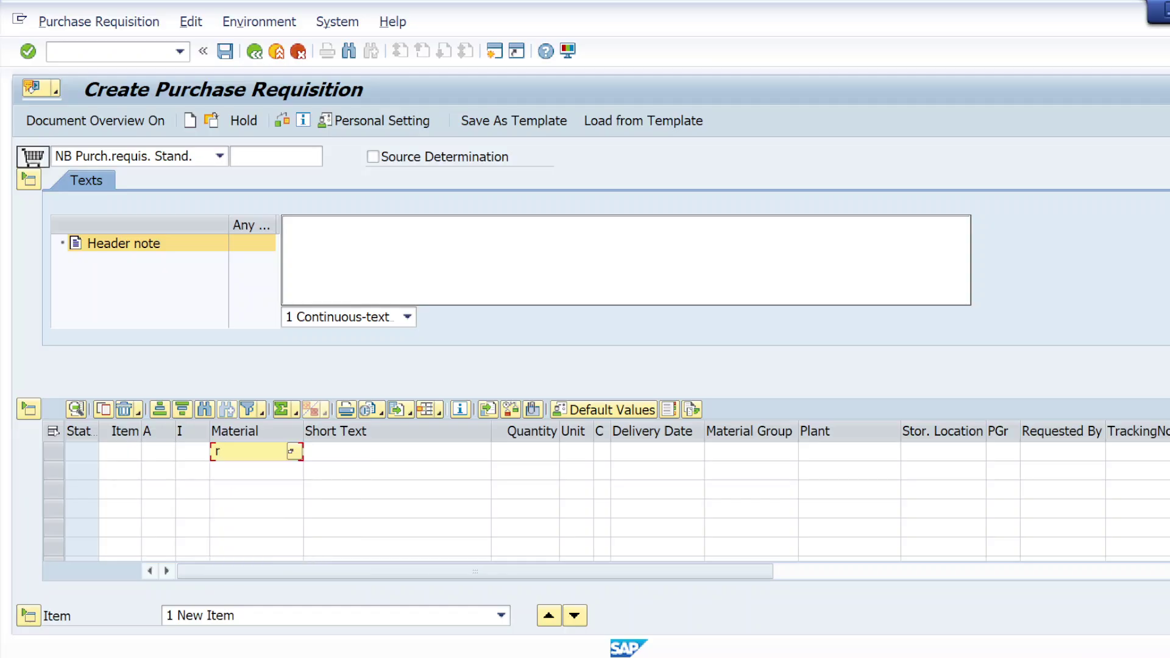
text(aw)
key(alt+Tab)
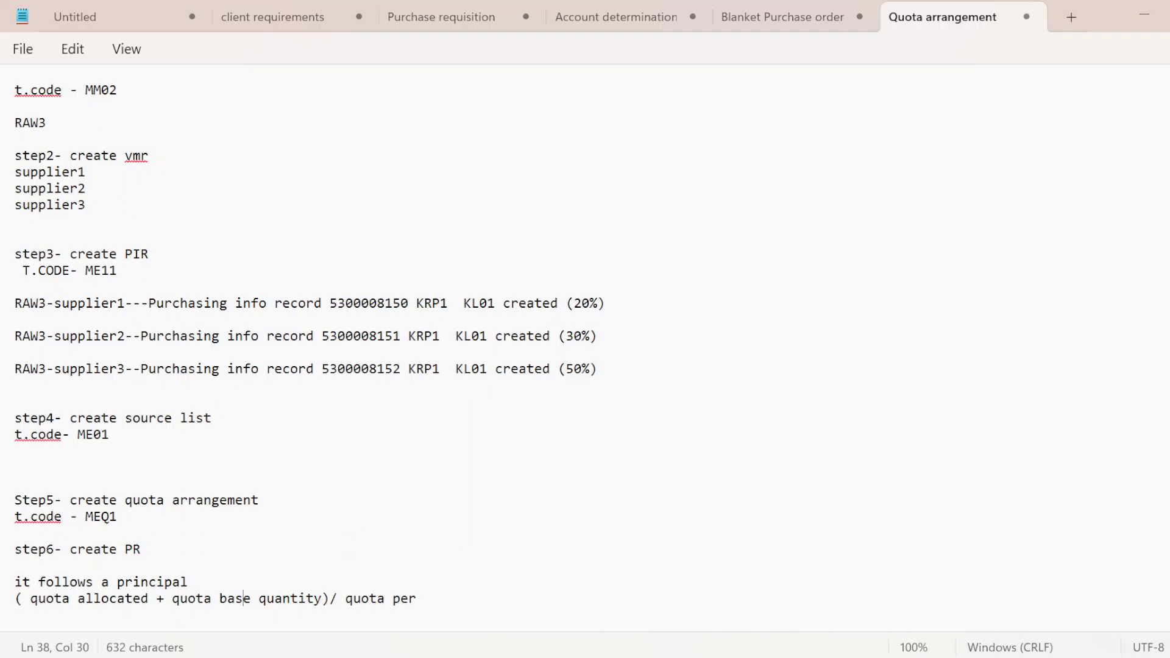
key(alt+Tab)
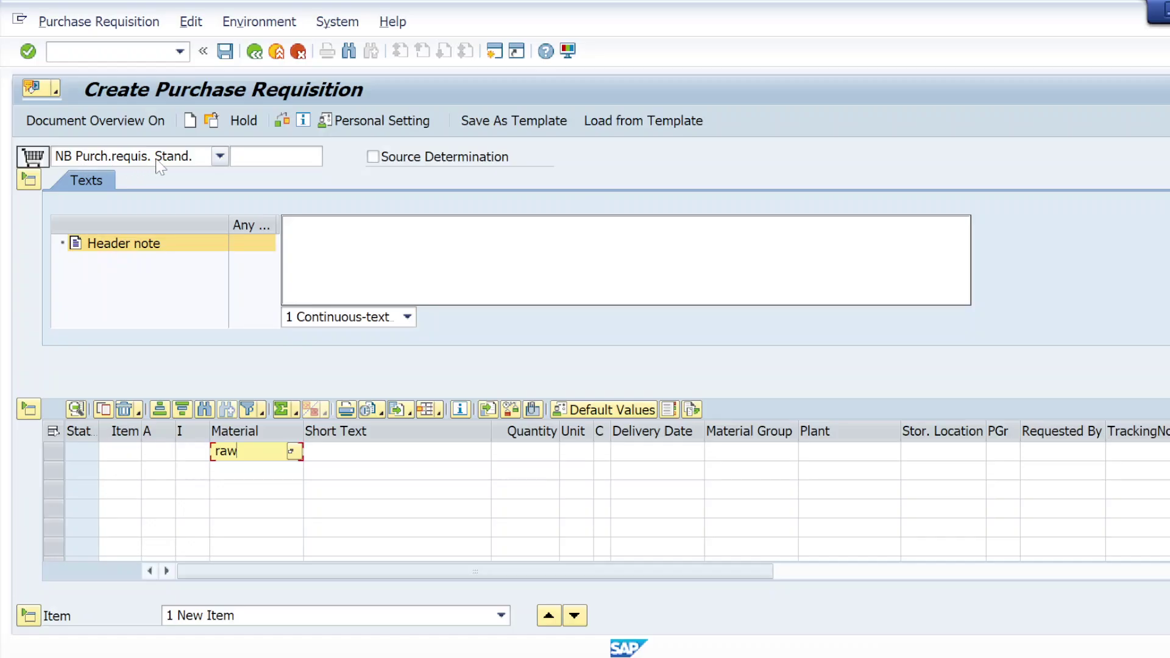
text(3)
click(523, 452)
text(100)
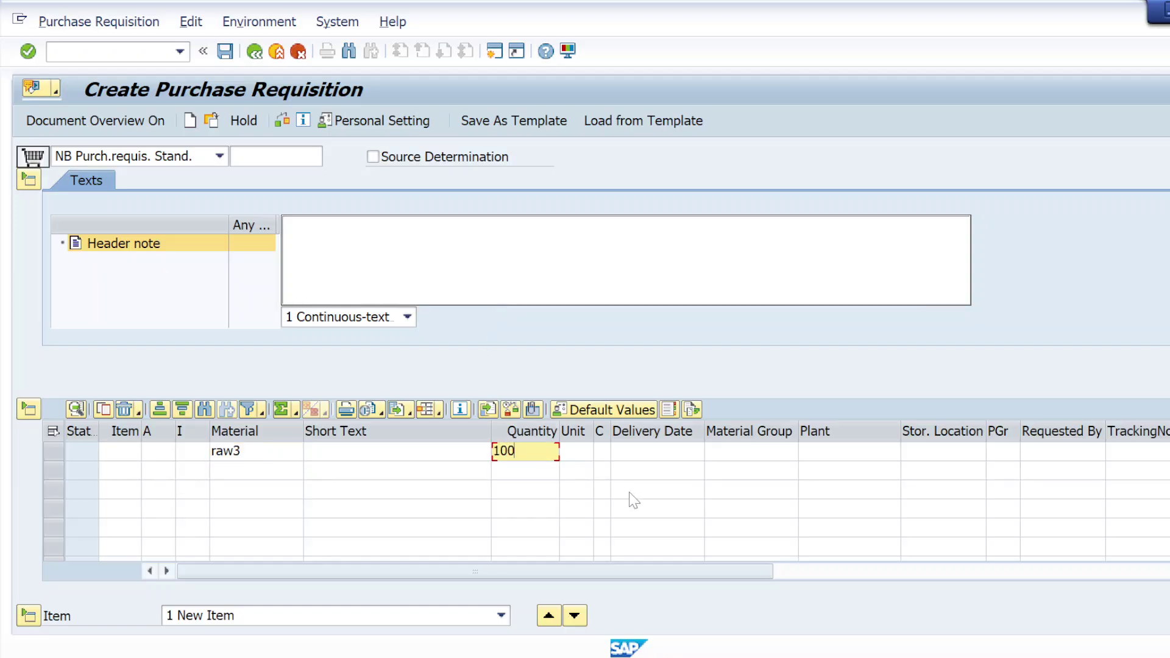
Set the new item's plant to KL01, storage location to KS01 and purchasing group to 001, and check the requisition
click(831, 454)
text(kl01)
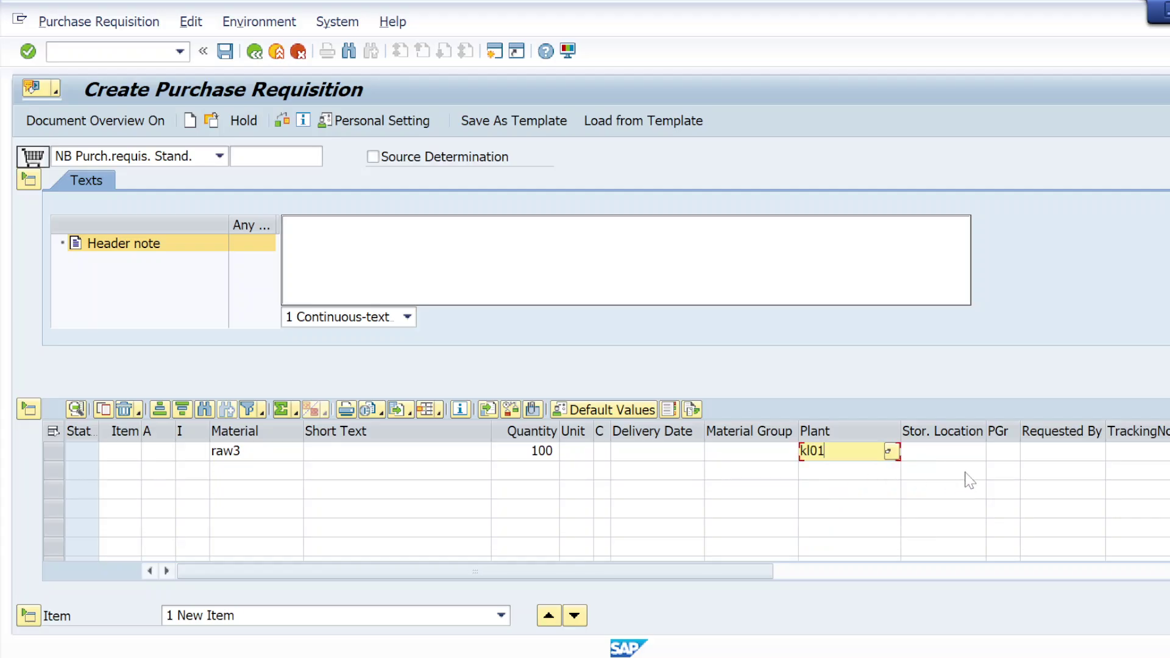
click(948, 459)
text(ks01)
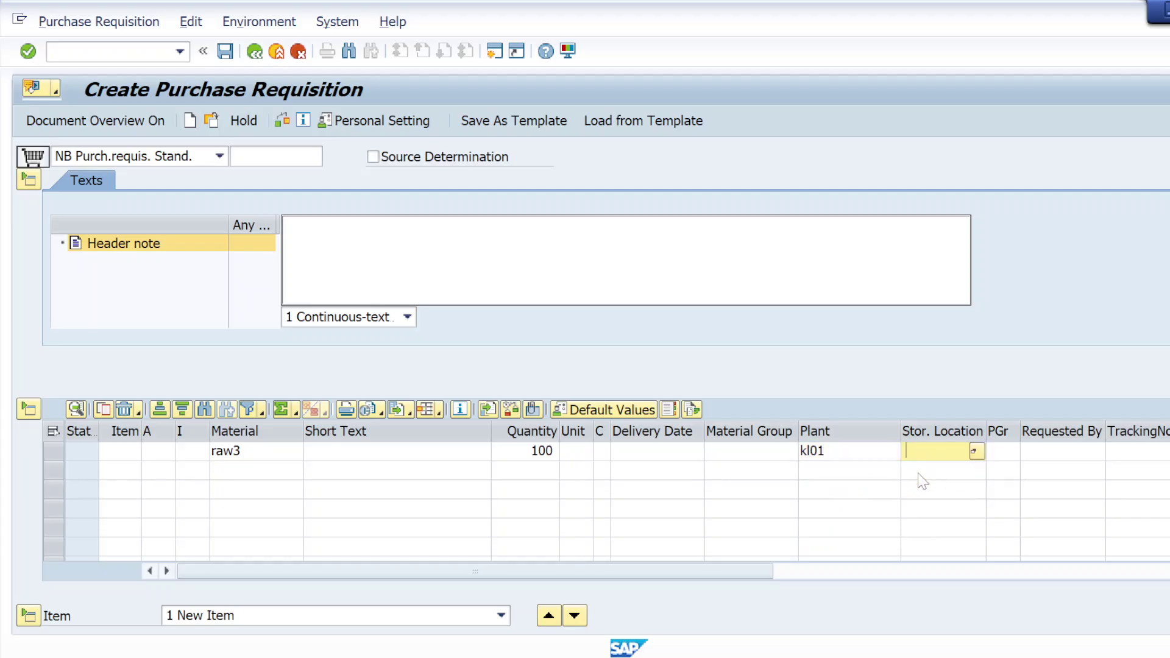
click(999, 452)
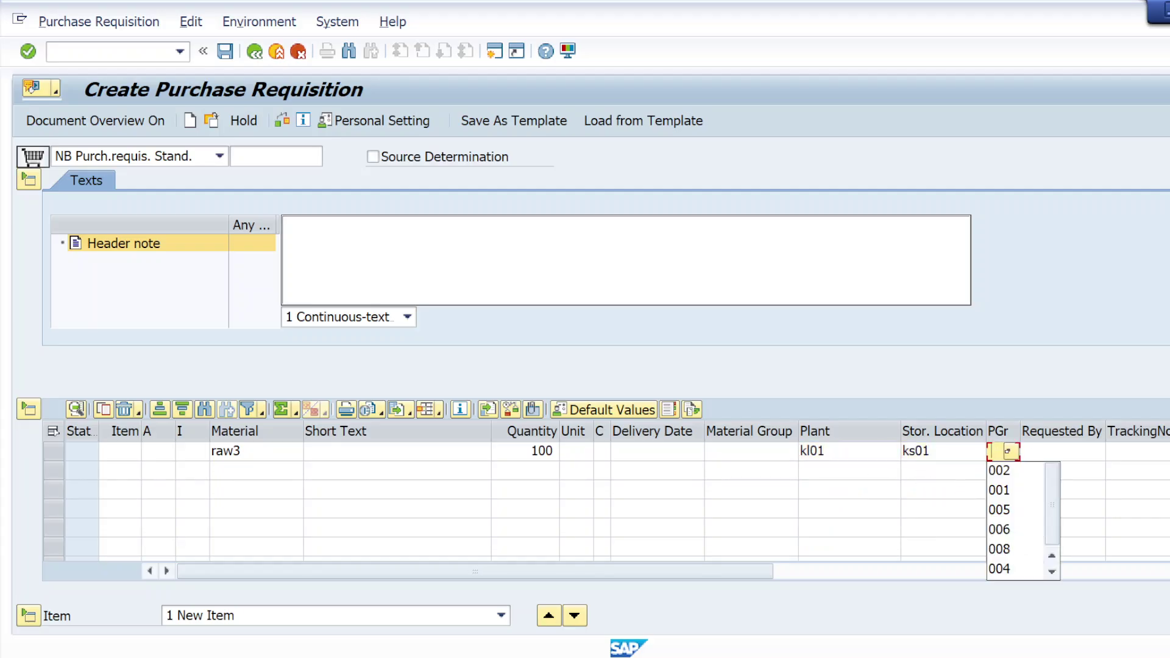
click(1003, 490)
click(282, 120)
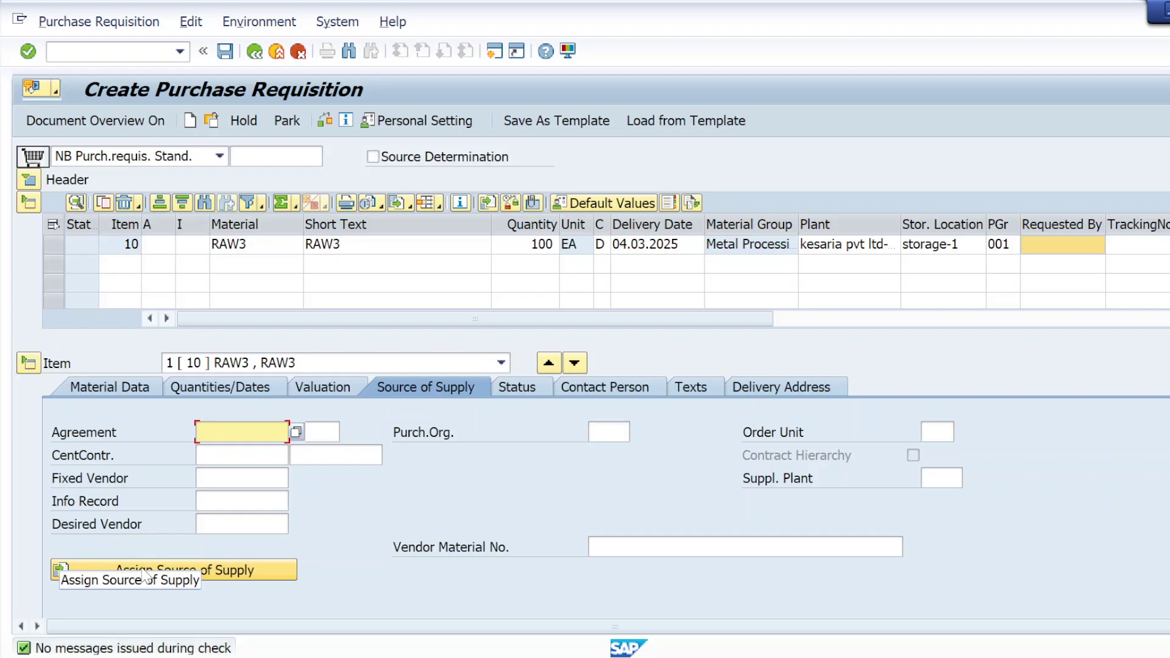
Assign a source of supply to the RAW3 item, and switch to Notepad to review the percentages noted for supplier3, supplier2 and supplier1
click(213, 573)
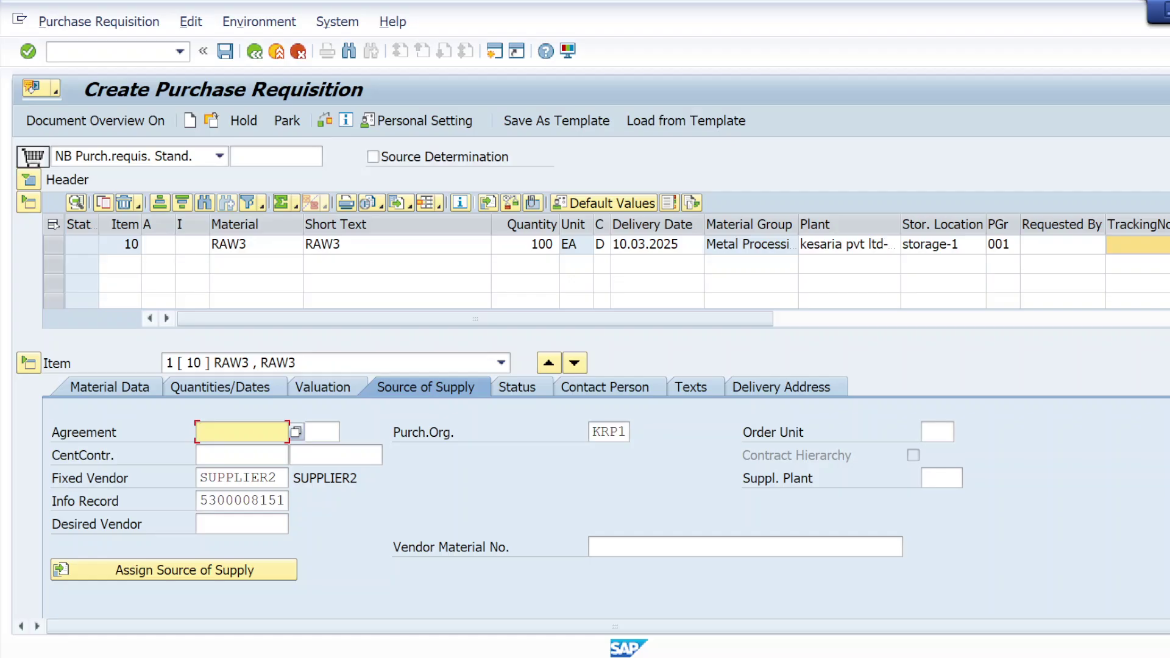
key(alt+Tab)
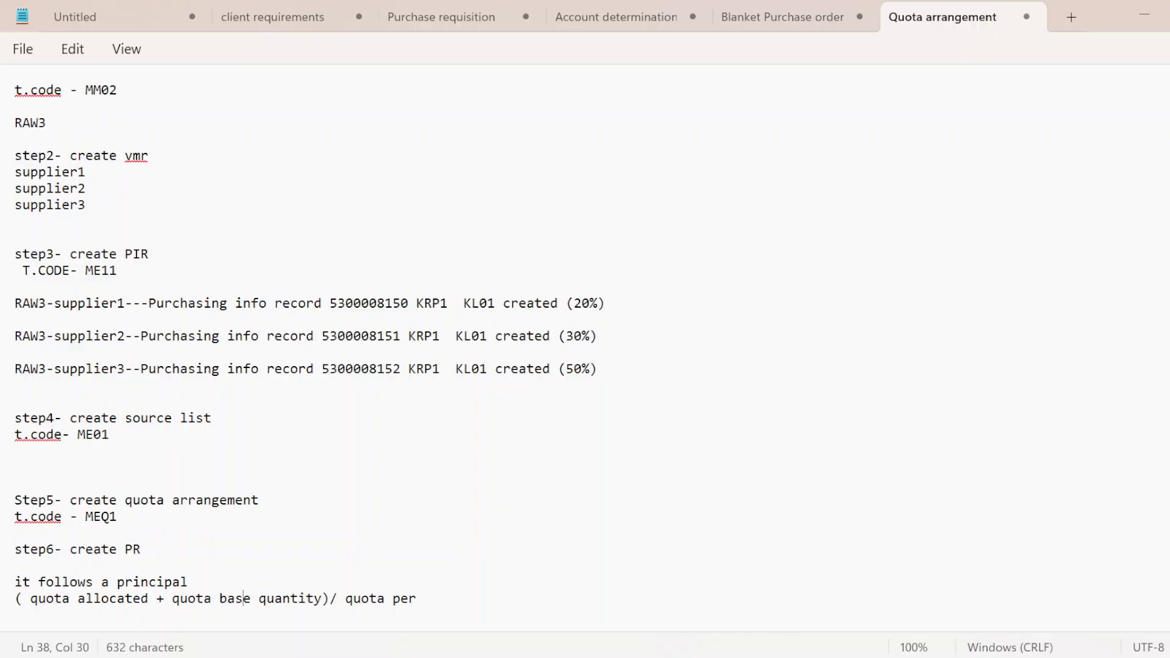
double_click(409, 353)
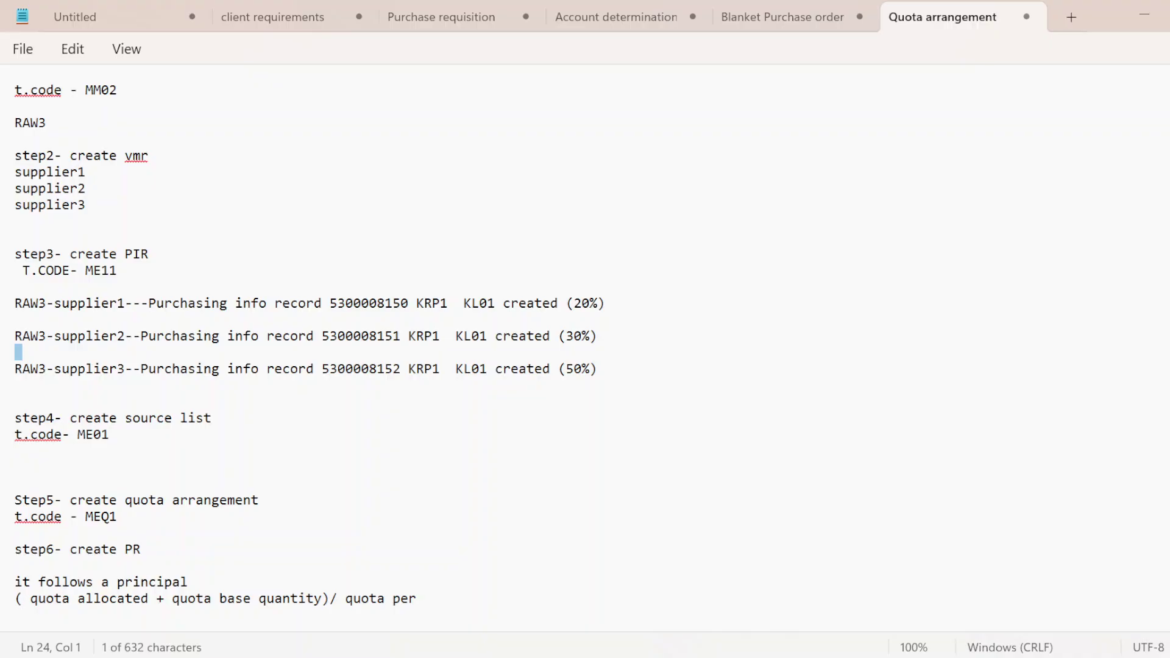
drag(590, 369, 62, 369)
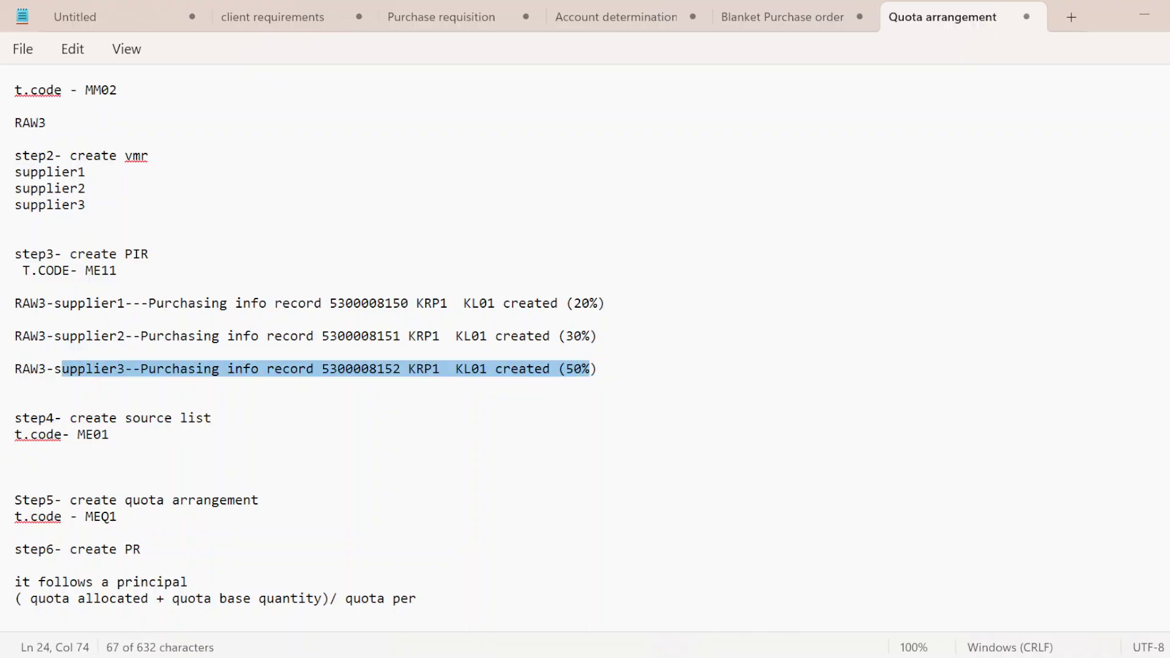
click(534, 337)
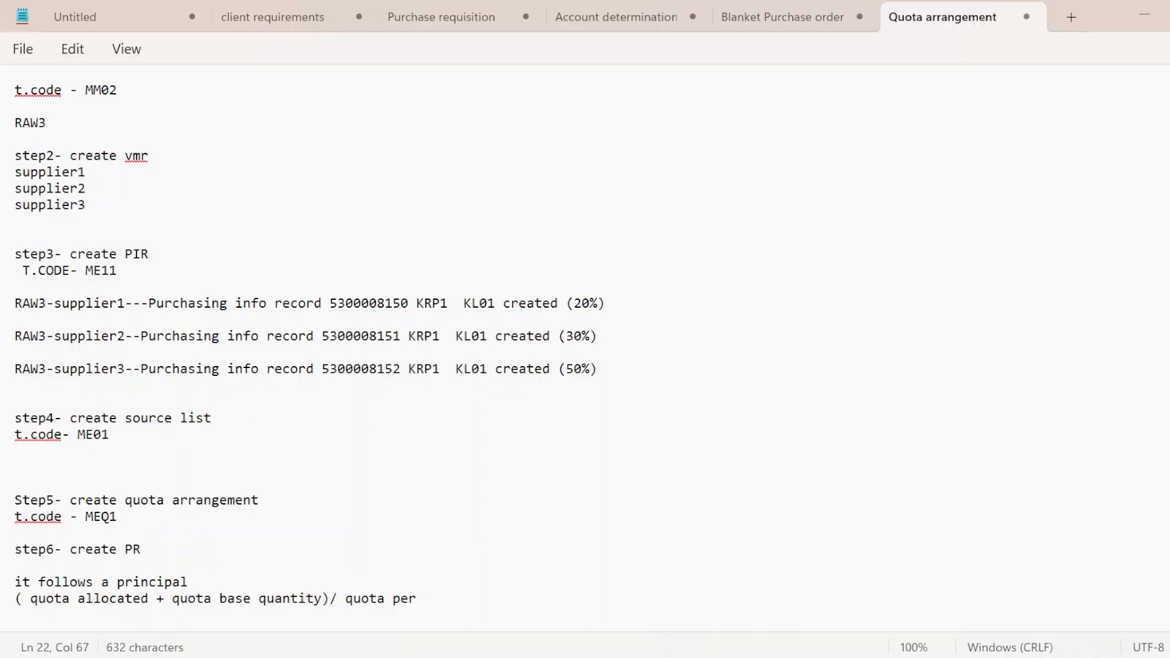
drag(596, 337, 55, 336)
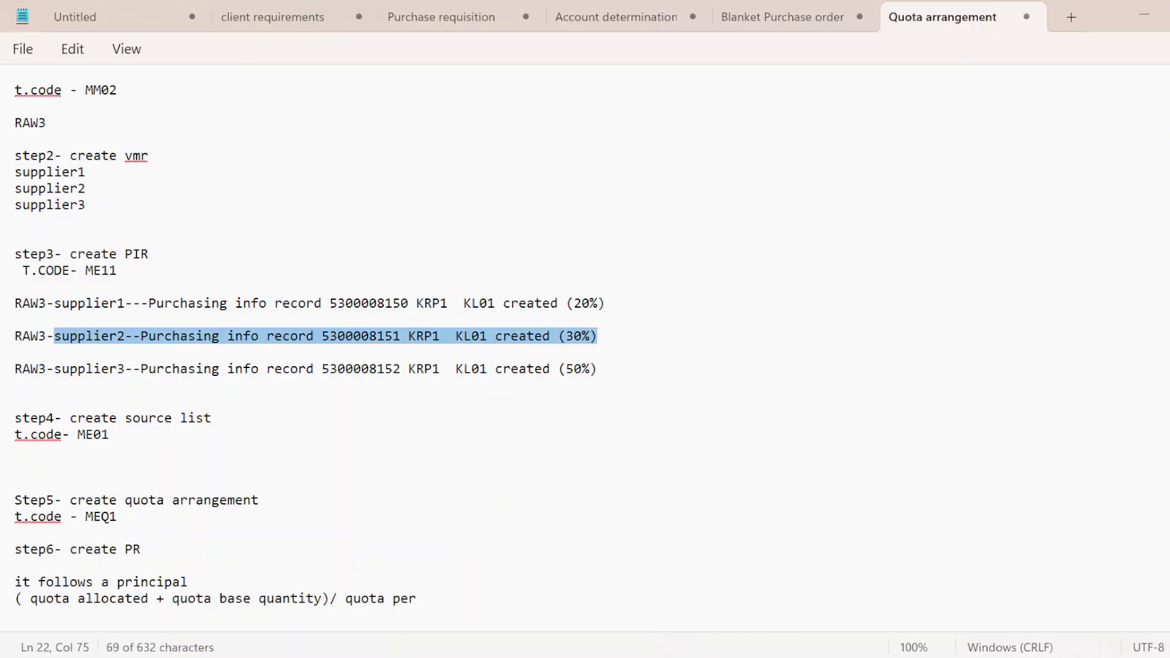
drag(584, 303, 607, 306)
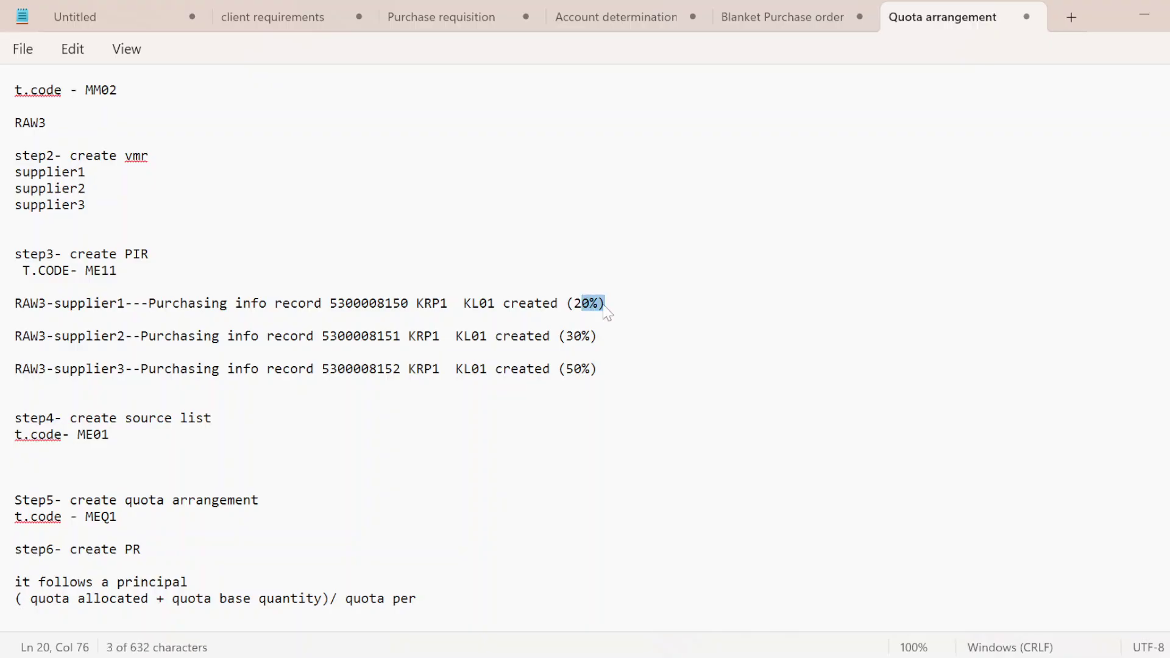
drag(337, 305, 604, 301)
Switch back to SAP, save the requisition, and enter material RAW3 with quantity 100 in the first item of the new one
key(alt+Tab)
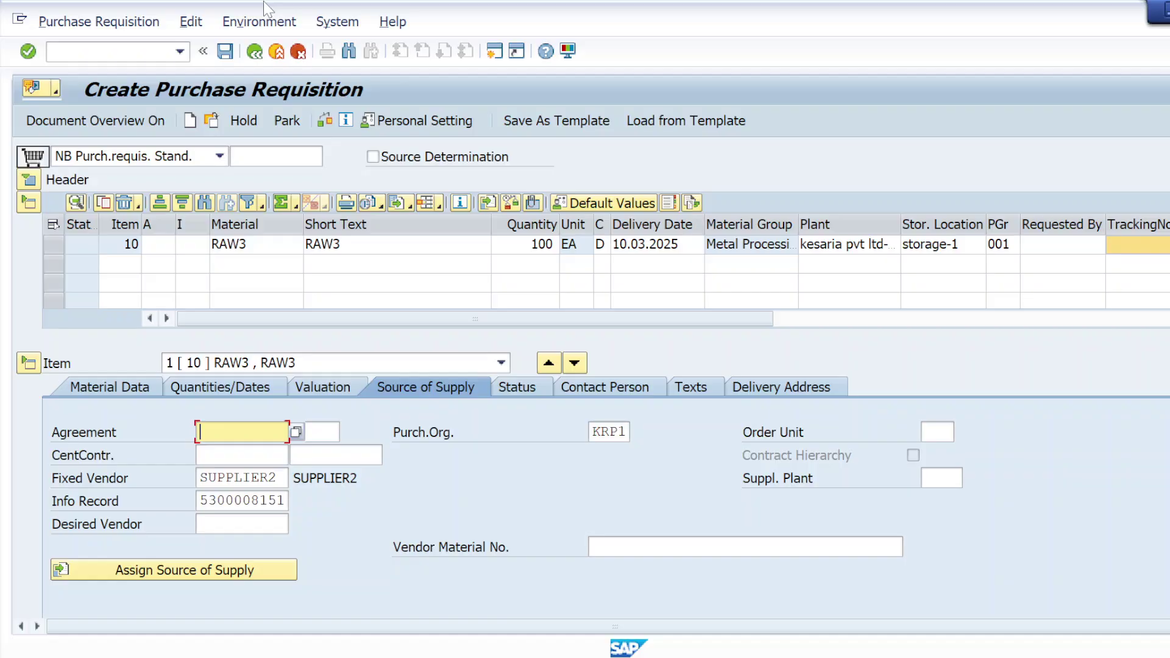
click(224, 51)
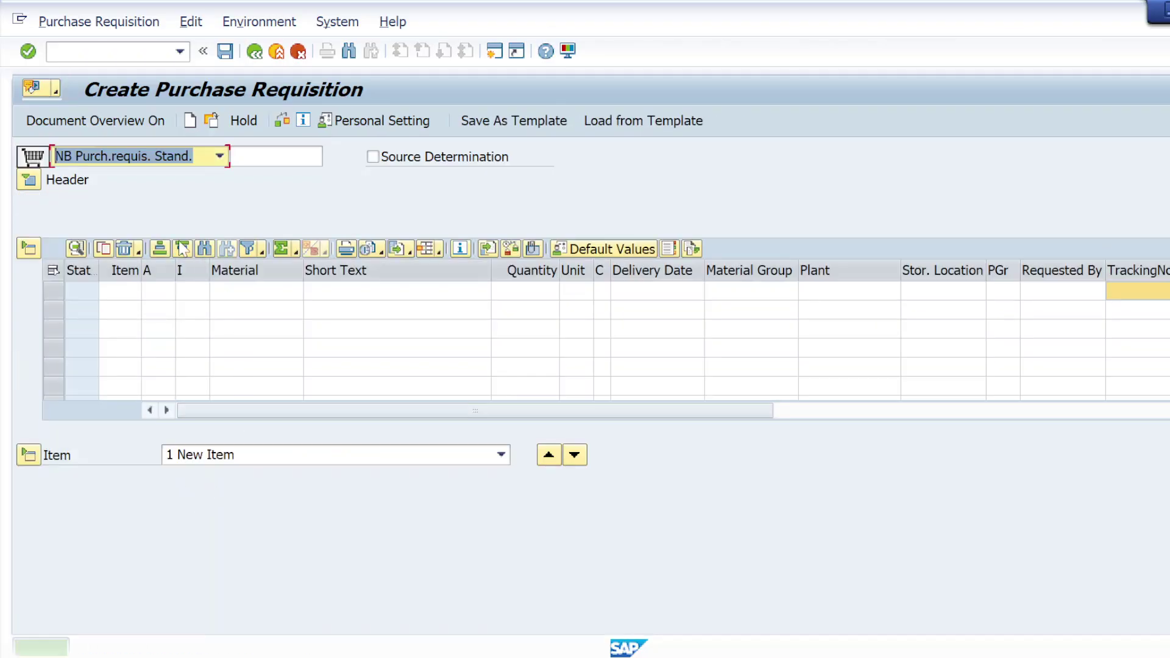
click(250, 292)
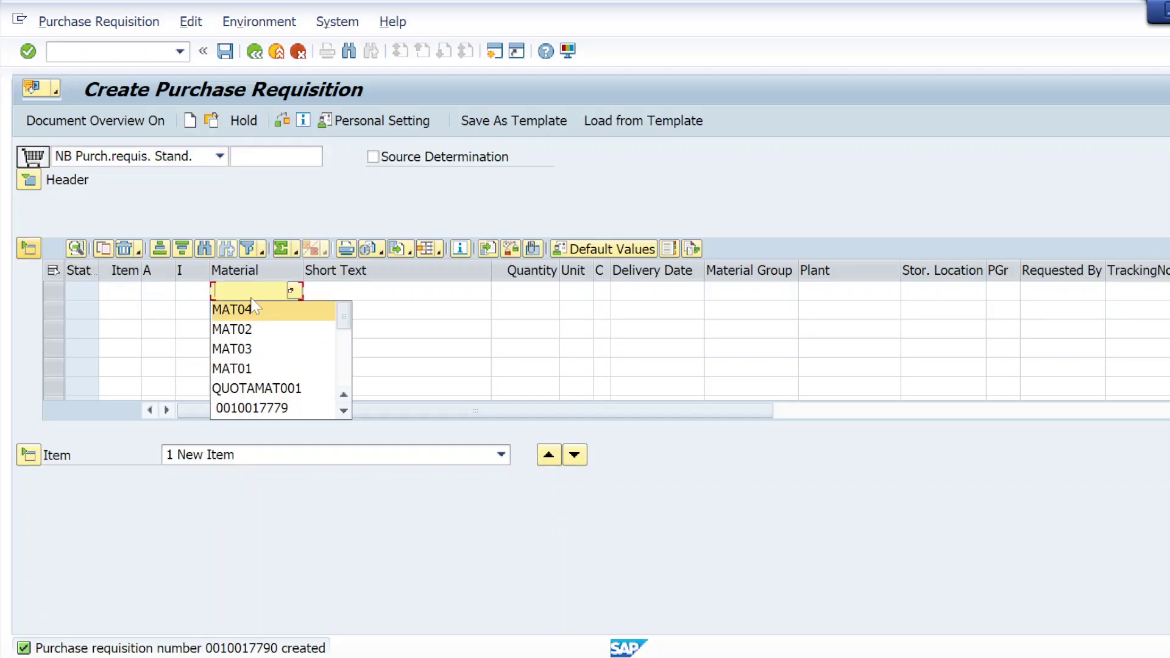
click(251, 297)
text(raw3)
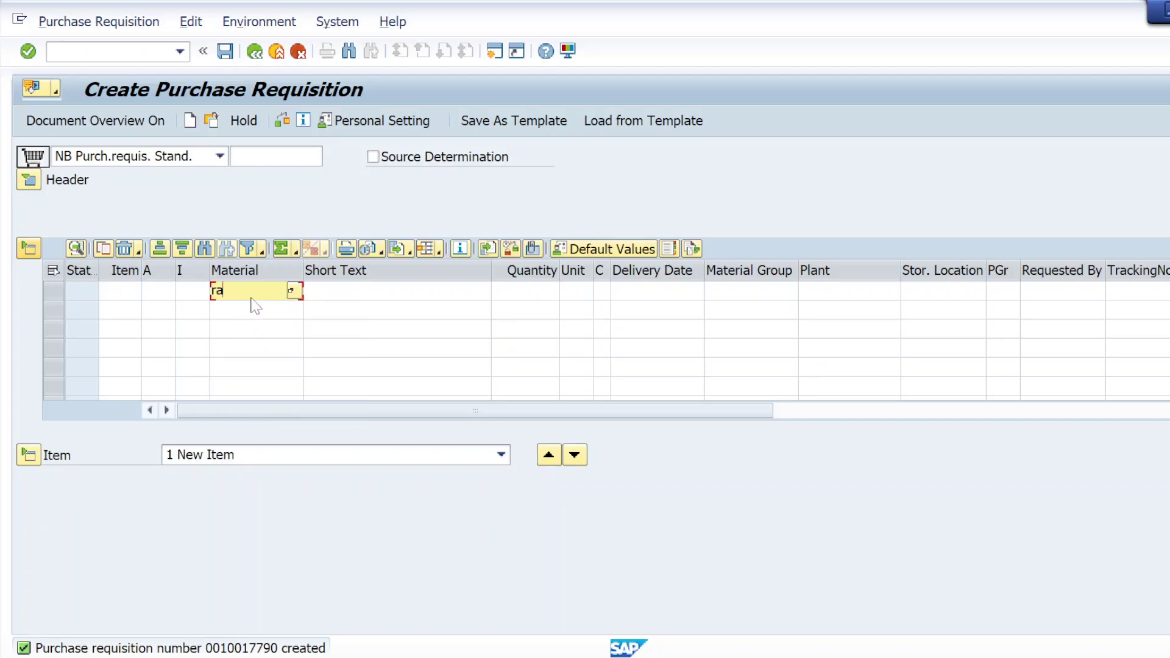
click(519, 292)
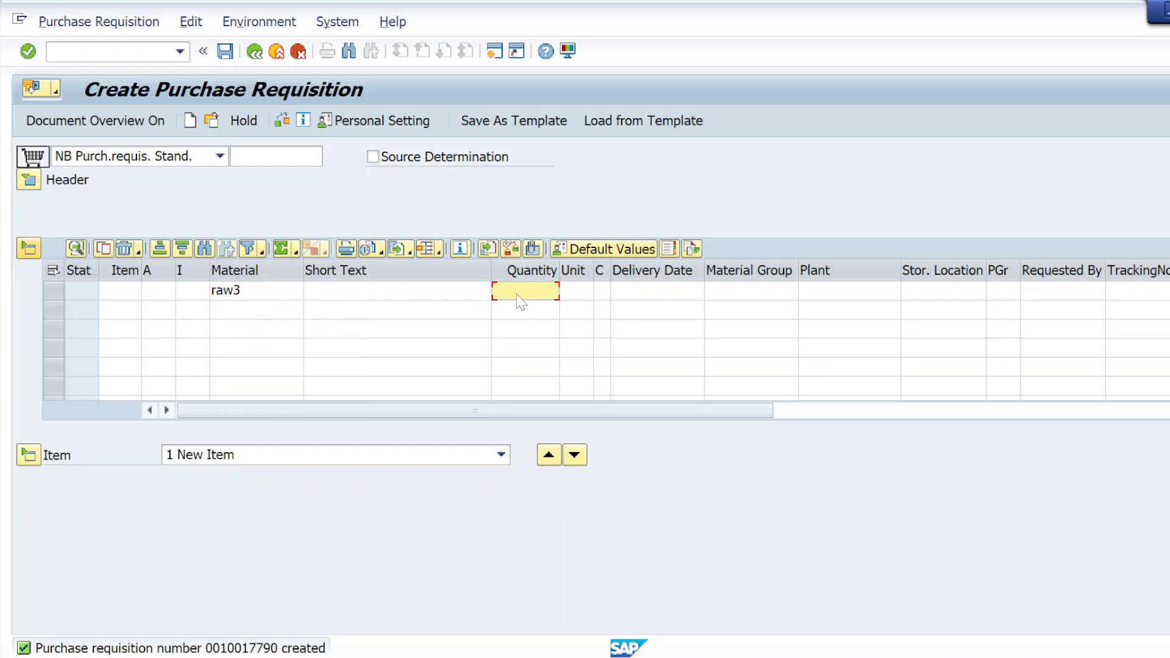
text(100)
Set the new item's plant to KL01, storage location to KS01 and purchasing group to 0
click(830, 293)
text(kl01)
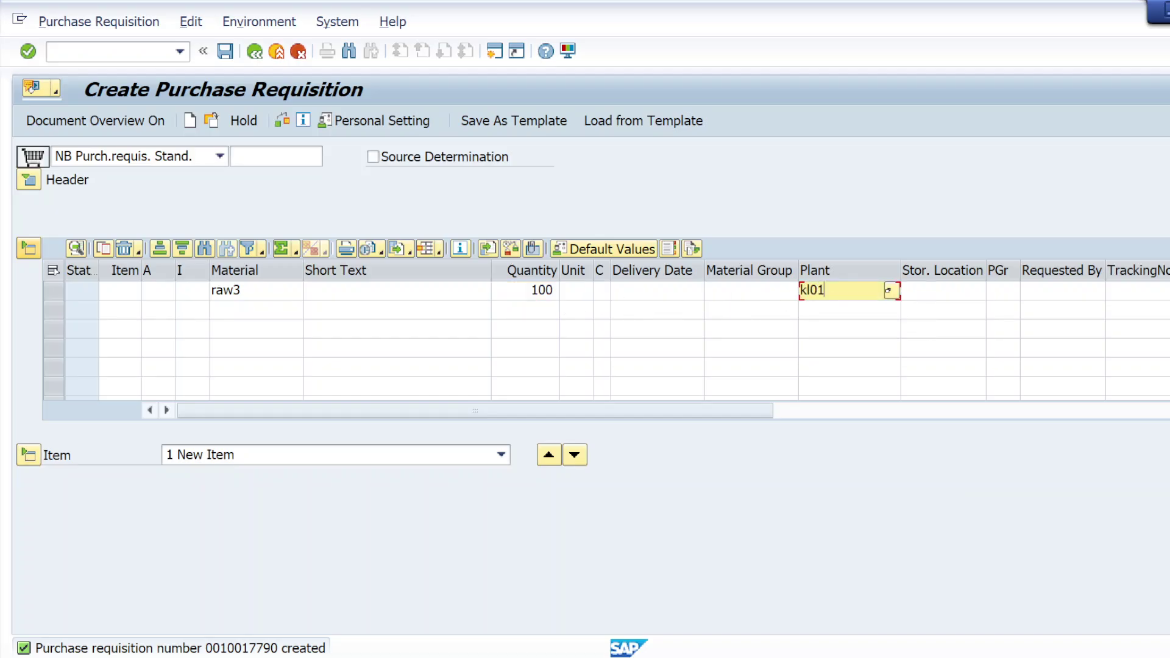
click(941, 291)
text(k)
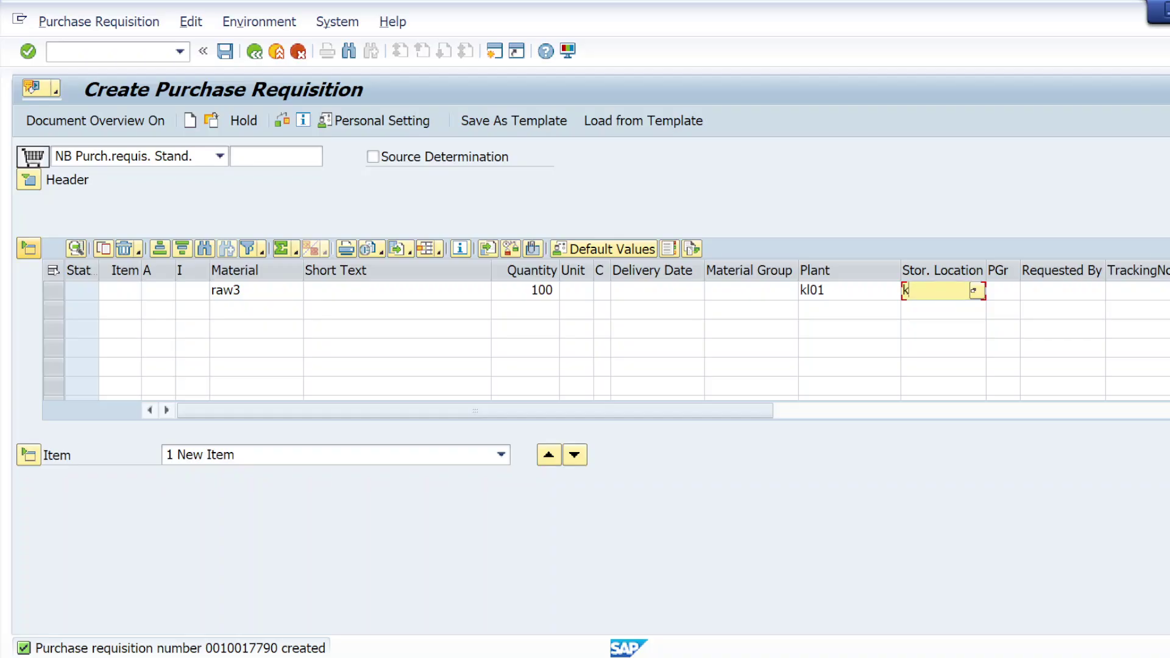
text(s01)
click(1007, 293)
text(0)
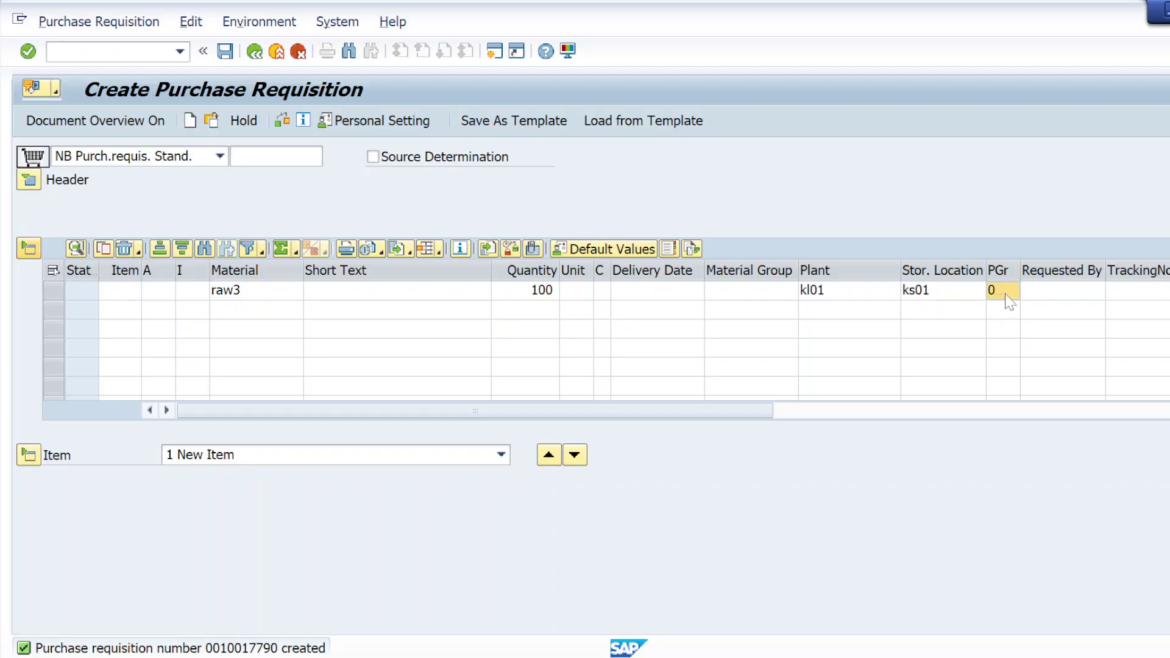
key(Return)
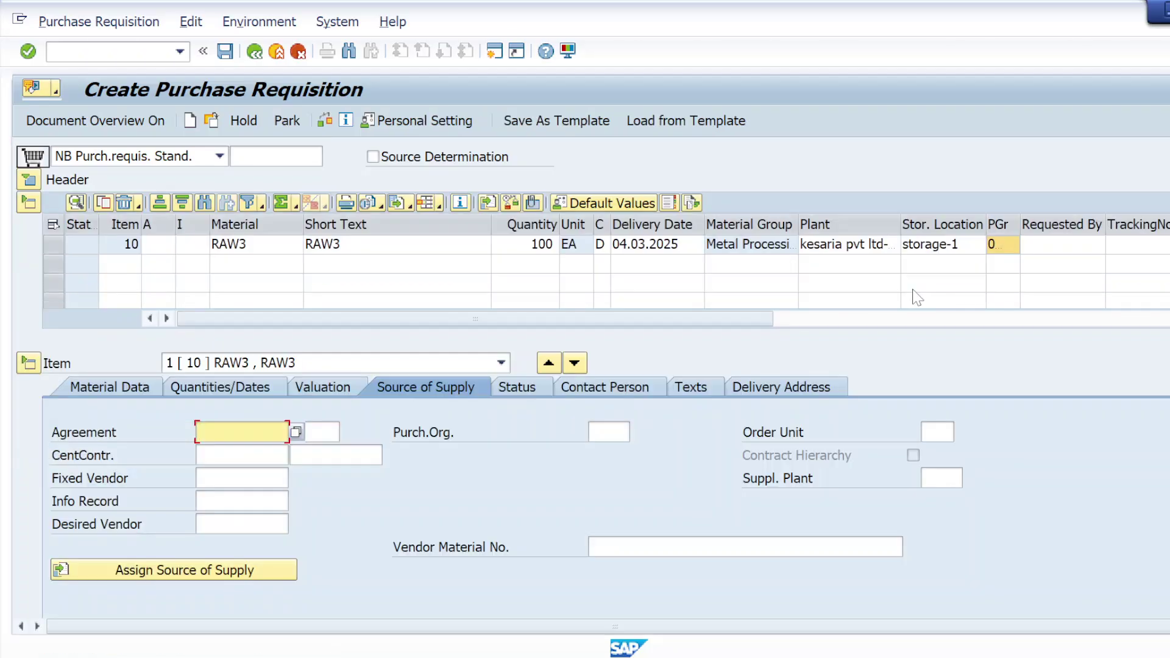
Assign a source of supply to the new RAW3 item, review its fixed vendor and info record, and save the requisition
click(219, 579)
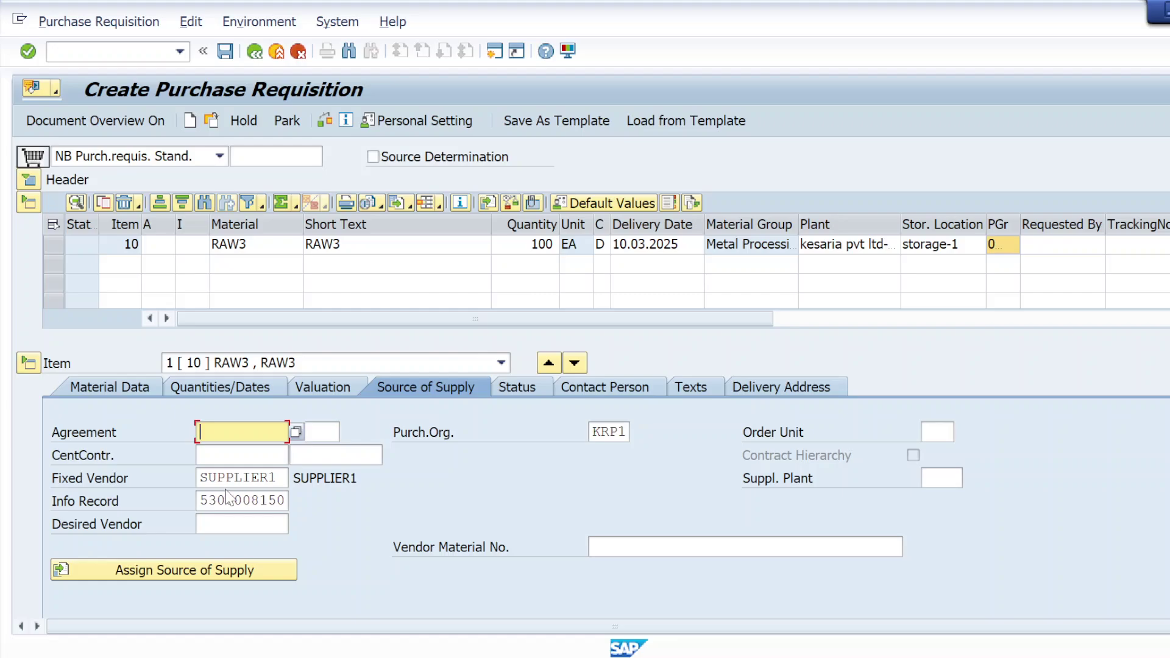
drag(201, 478, 235, 477)
key(Tab)
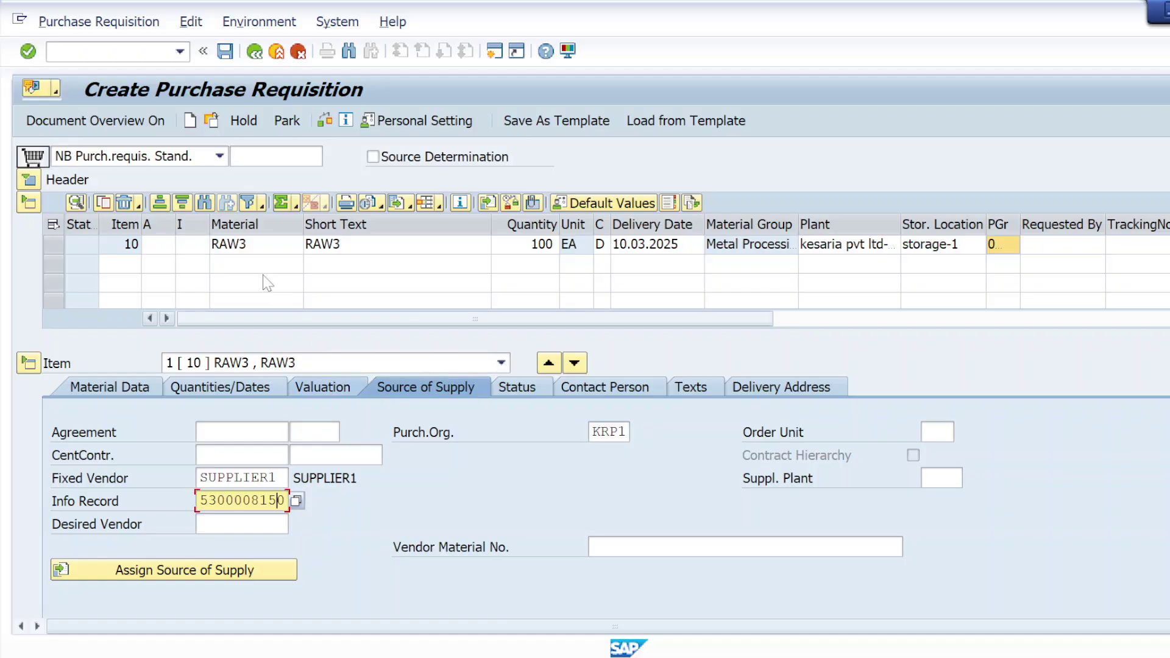
click(225, 52)
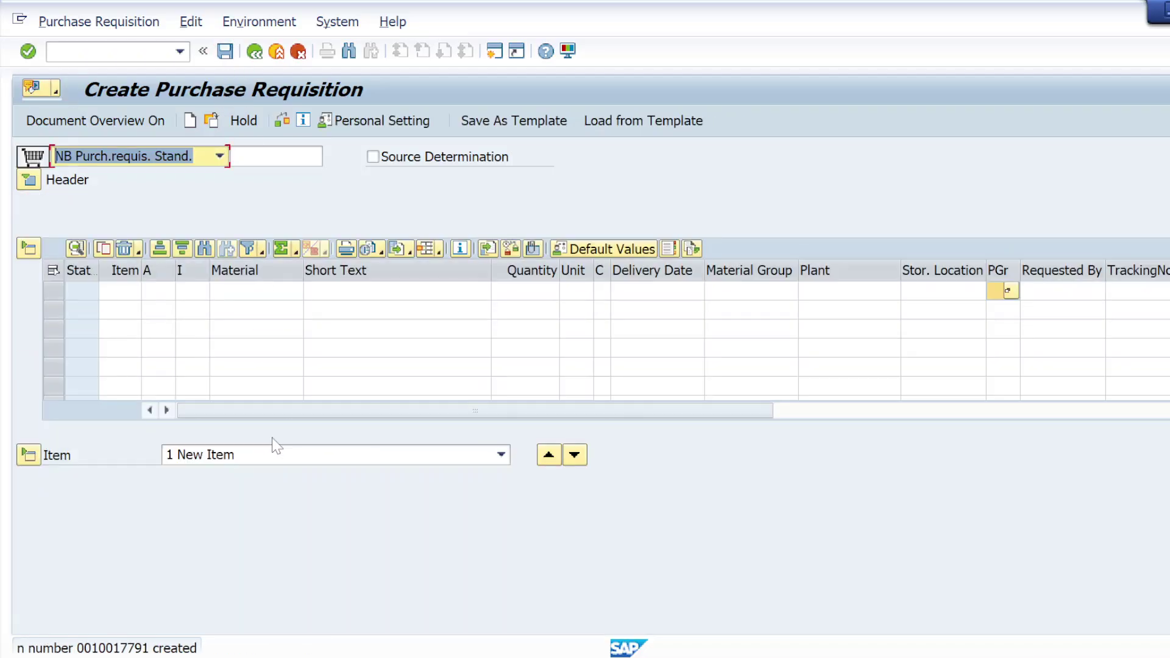